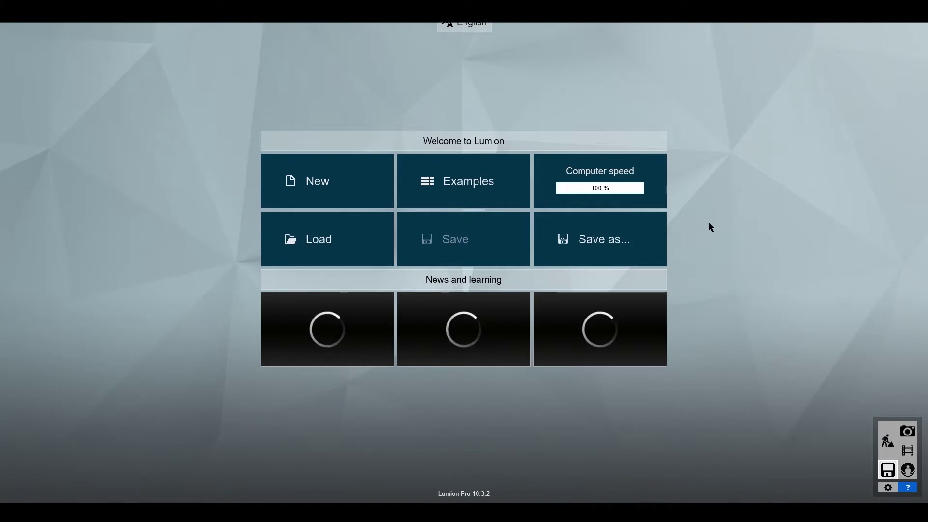
# Create a new project from the flat grass environment with a cloudy sky, without selecting a model.
pyautogui.click(285, 186)
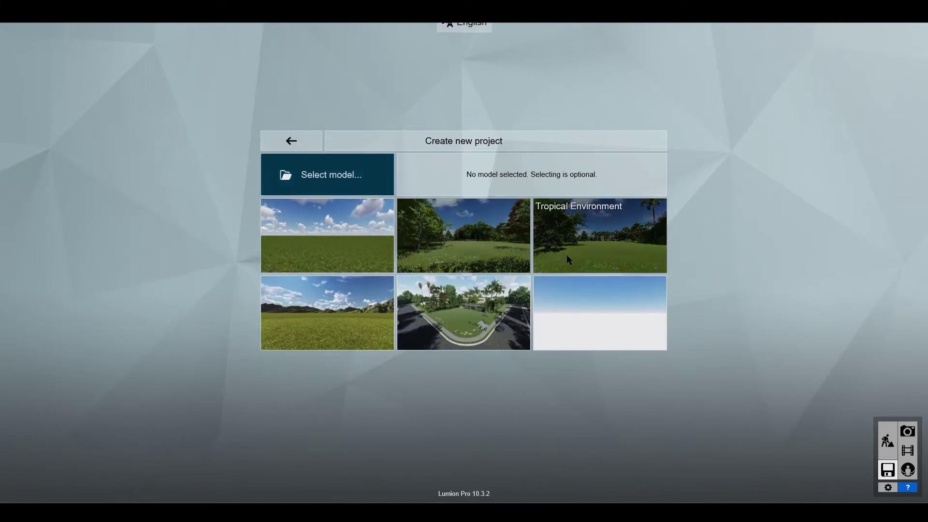
pyautogui.click(306, 227)
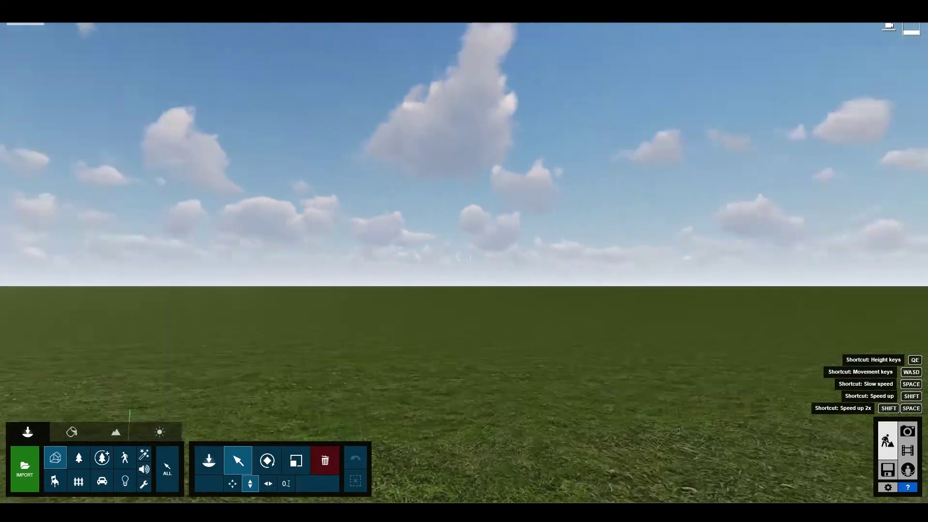
pyautogui.moveTo(464, 251); pyautogui.dragTo(526, 292, button='right')
pyautogui.moveTo(72, 329); pyautogui.dragTo(328, 257, button='right')
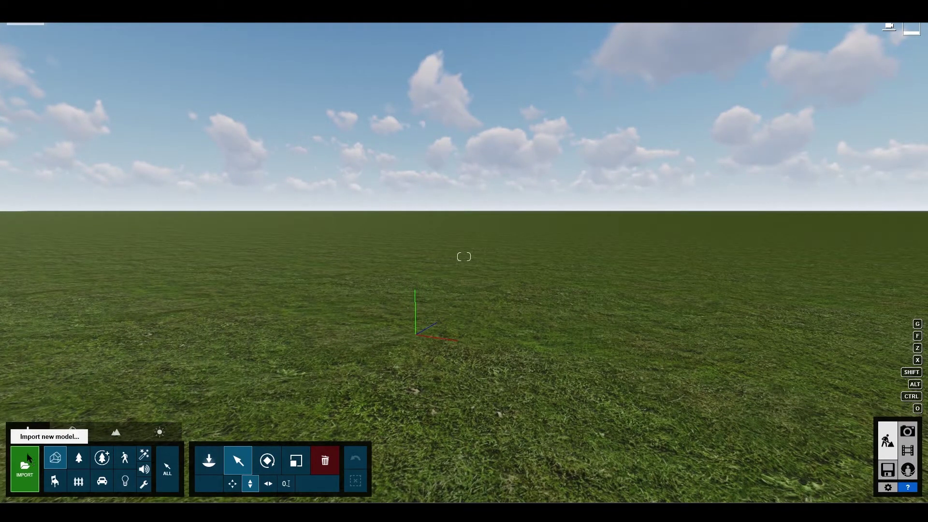
pyautogui.click(26, 456)
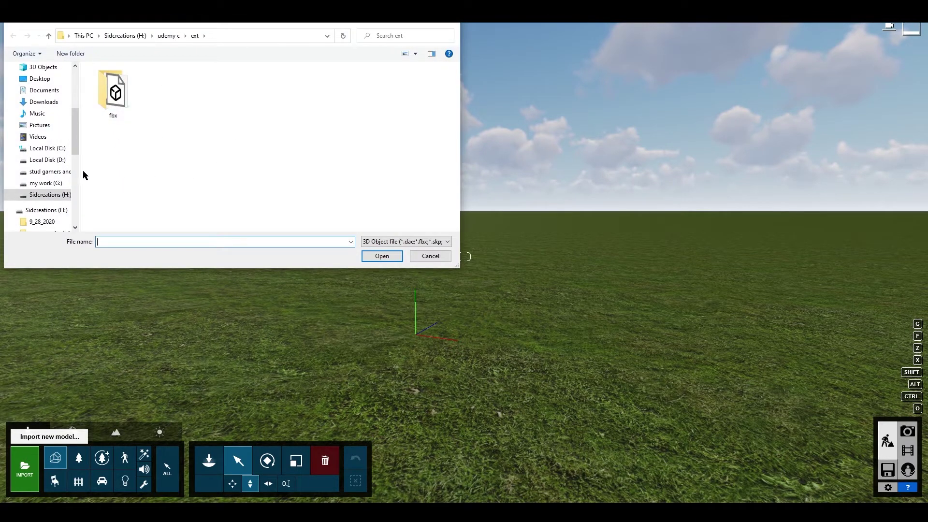
pyautogui.click(426, 255)
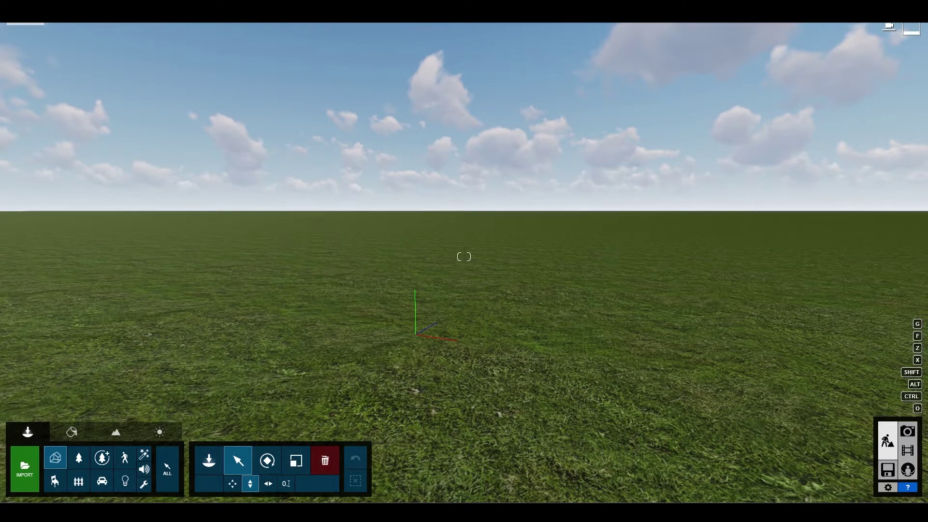
# Switch to File Explorer and open the "drawing room" folder inside the content folder.
pyautogui.hotkey('alt', 'Tab')
pyautogui.moveTo(360, 115); pyautogui.dragTo(452, 99)
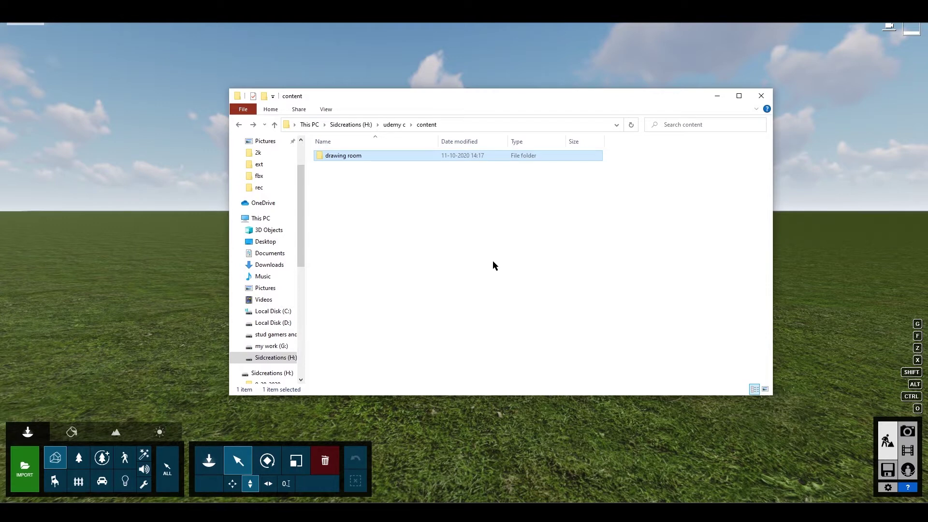
pyautogui.click(406, 222)
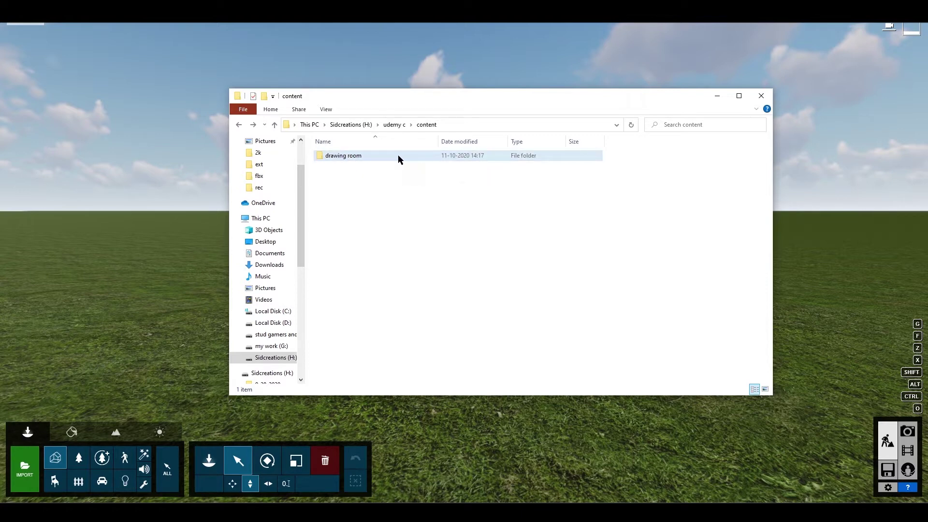
pyautogui.doubleClick(345, 155)
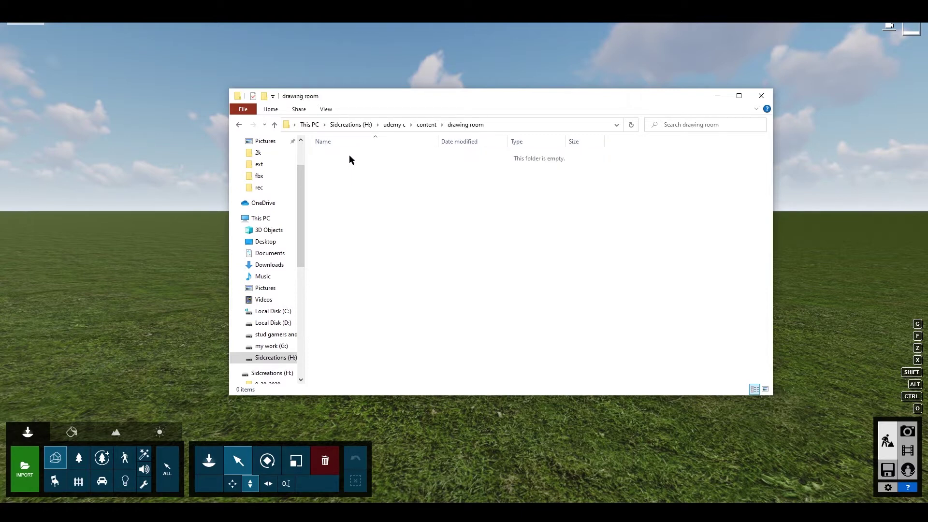
# Create a folder named "lumion" inside the drawing room folder.
pyautogui.rightClick(377, 182)
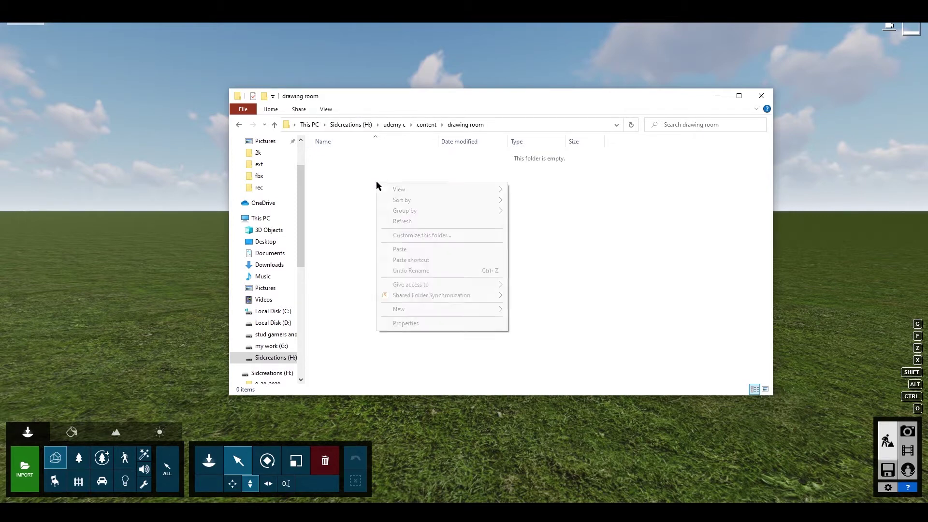
pyautogui.moveTo(470, 308)
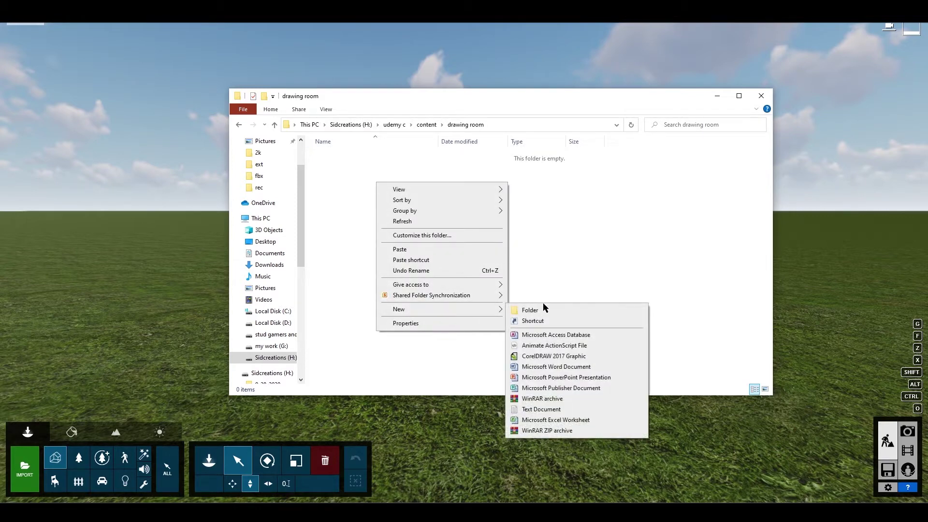
pyautogui.click(543, 310)
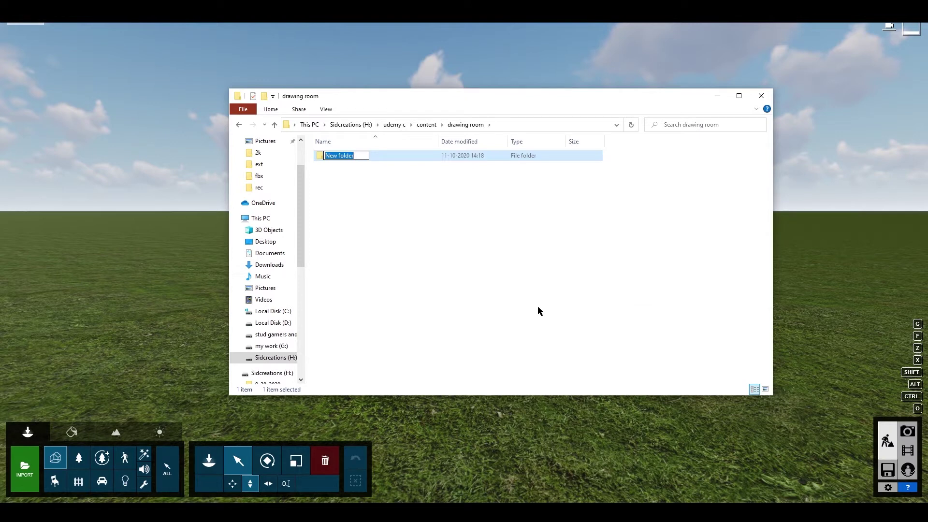
pyautogui.write('lumion')
pyautogui.click(506, 268)
# Create a folder named "Fbx" alongside the lumion folder in drawing room.
pyautogui.rightClick(477, 223)
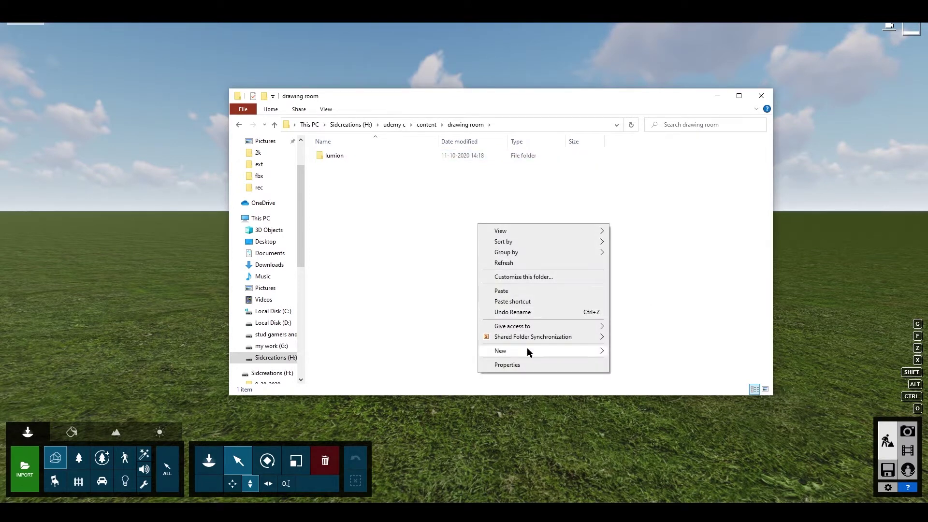
pyautogui.moveTo(528, 350)
pyautogui.click(629, 351)
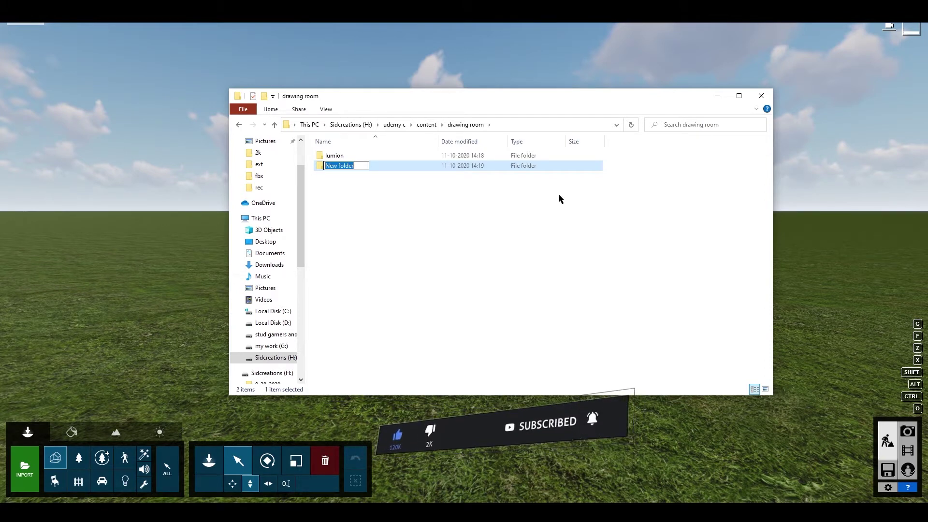
pyautogui.write('Fbx')
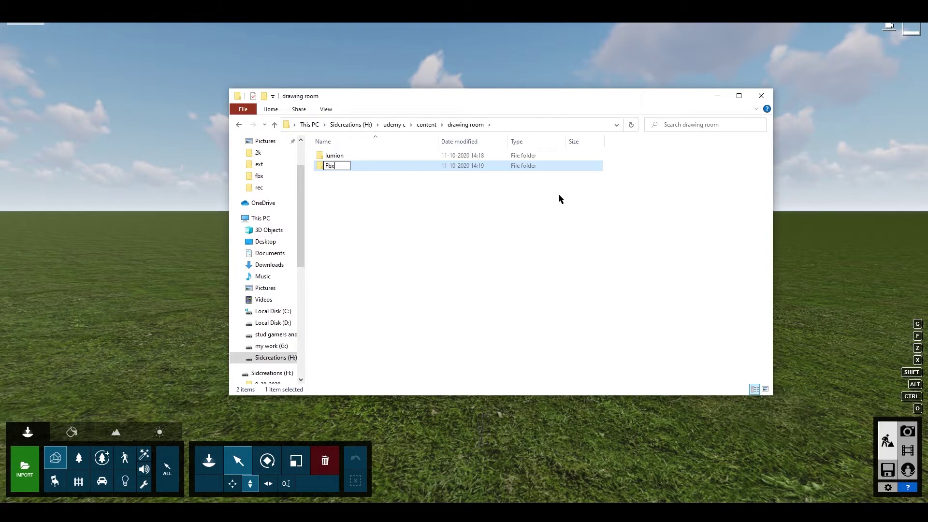
pyautogui.click(558, 198)
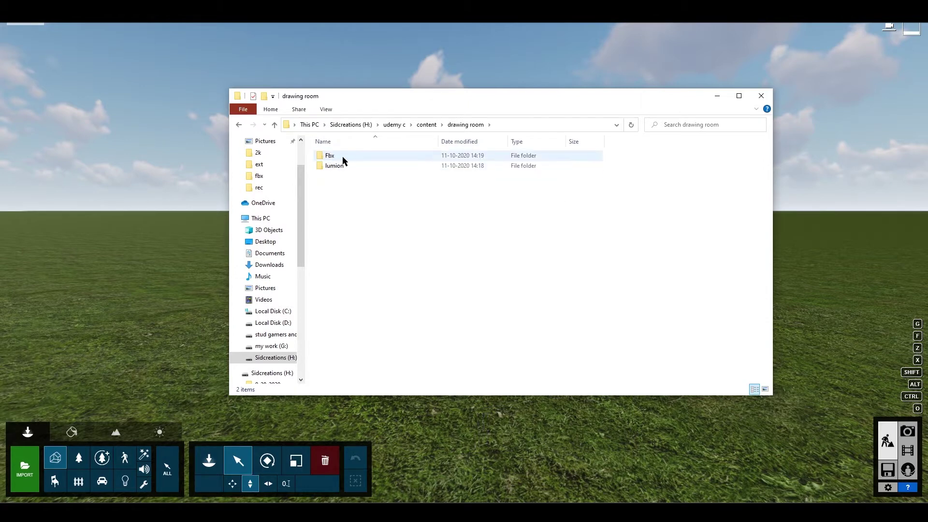
# Create a folder named "Texture" in the drawing room folder.
pyautogui.rightClick(379, 227)
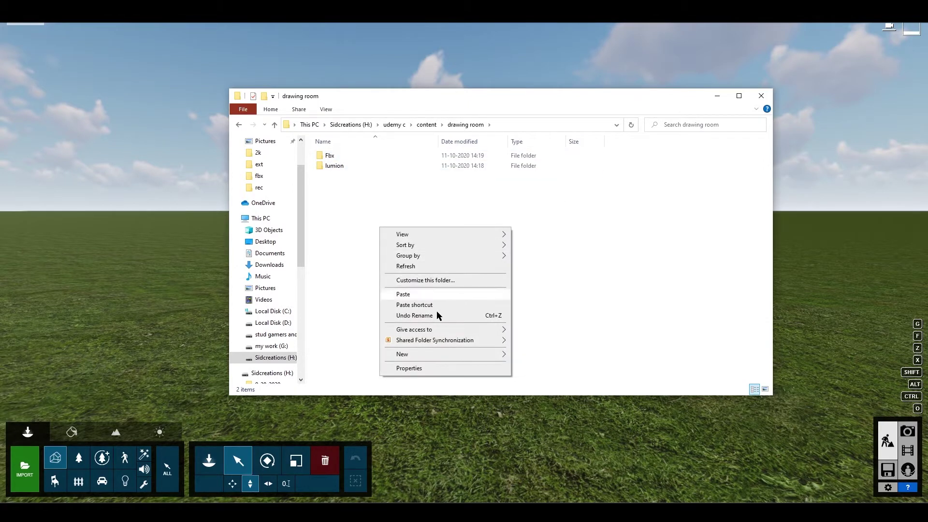
pyautogui.moveTo(423, 352)
pyautogui.click(552, 355)
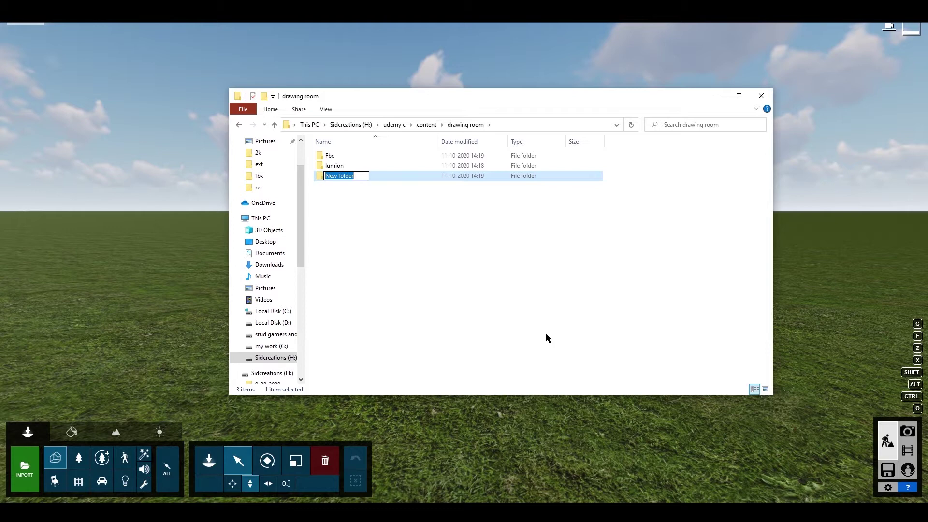
pyautogui.write('Texture')
pyautogui.click(546, 334)
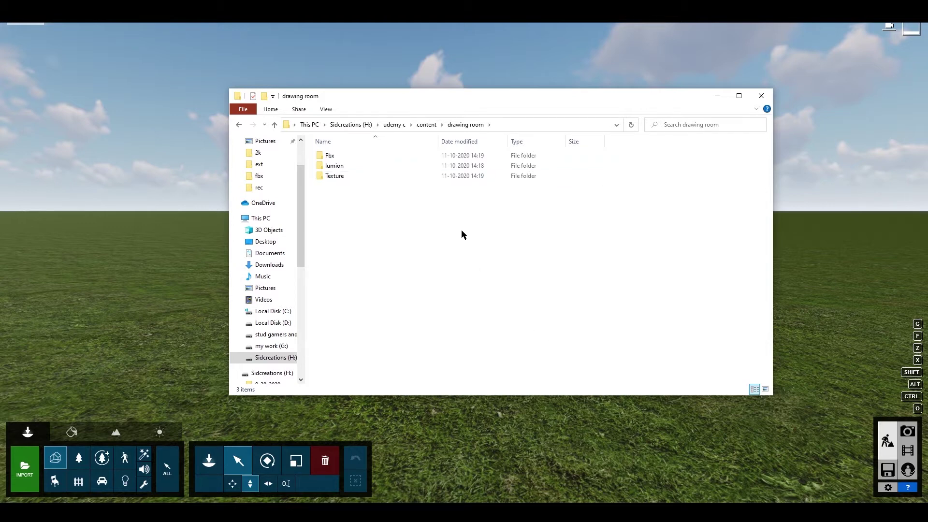
# Create a folder named "render" in the drawing room folder.
pyautogui.rightClick(461, 231)
pyautogui.moveTo(499, 358)
pyautogui.click(618, 359)
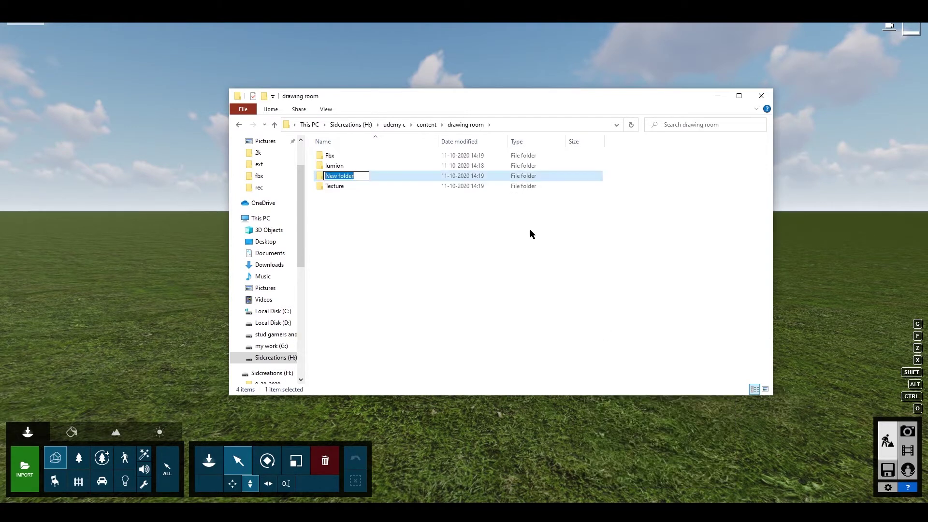
pyautogui.write('render')
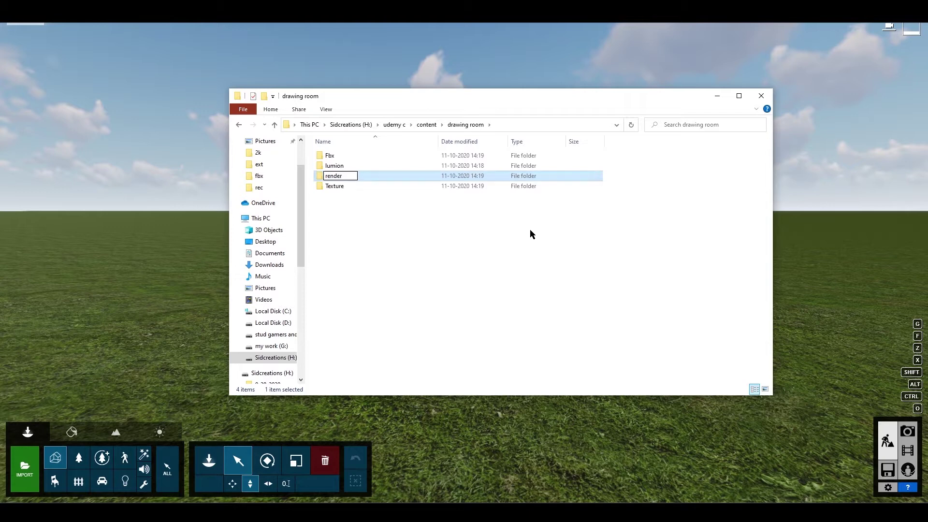
pyautogui.click(530, 229)
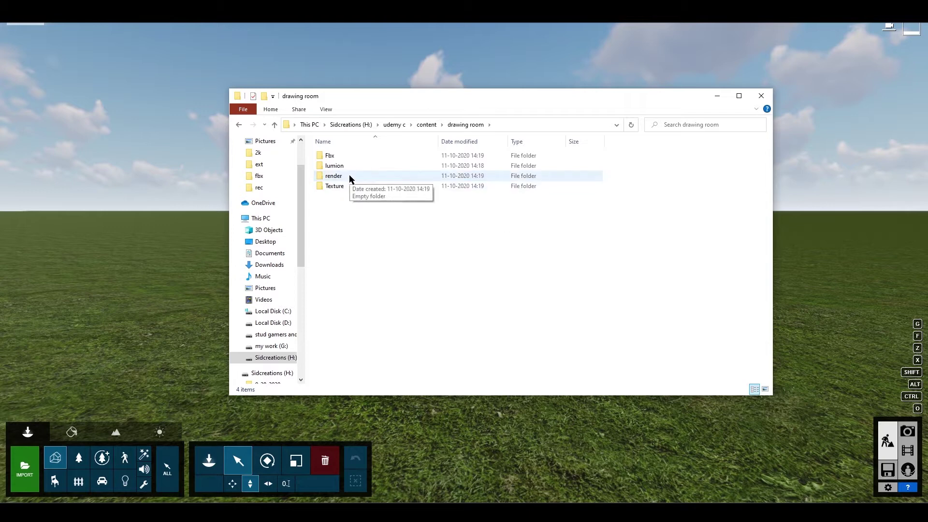
# Open the render folder and create a subfolder named "Stills" in it.
pyautogui.doubleClick(349, 175)
pyautogui.rightClick(375, 186)
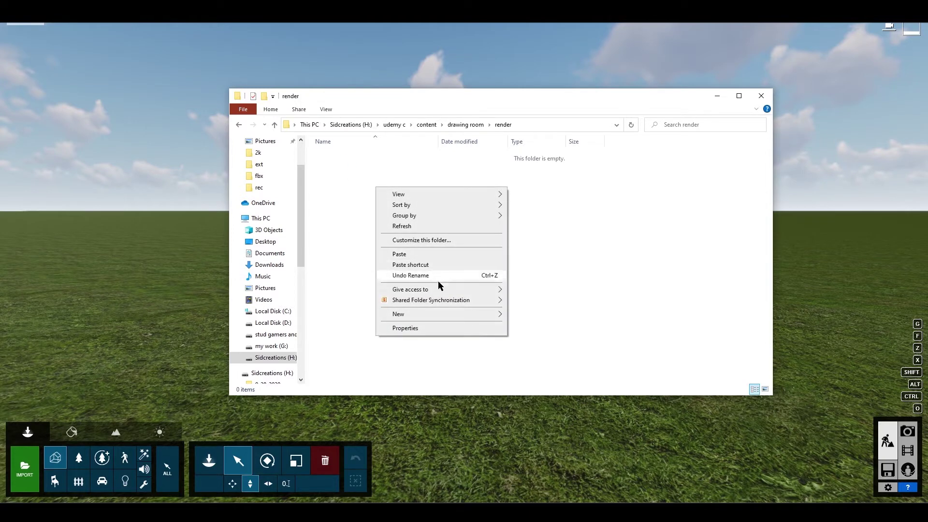
pyautogui.moveTo(442, 316)
pyautogui.click(529, 315)
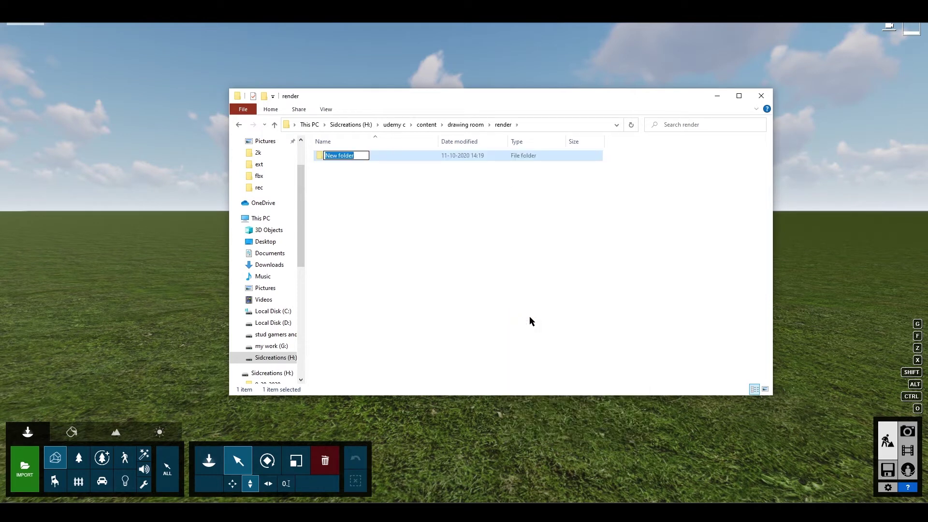
pyautogui.write('stills')
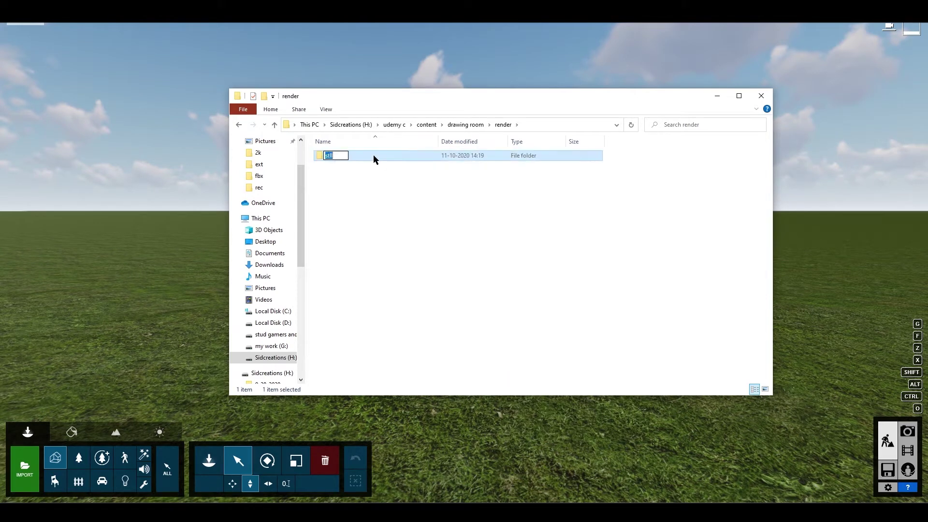
# Create a second subfolder named "Vid" inside the render folder.
pyautogui.rightClick(381, 188)
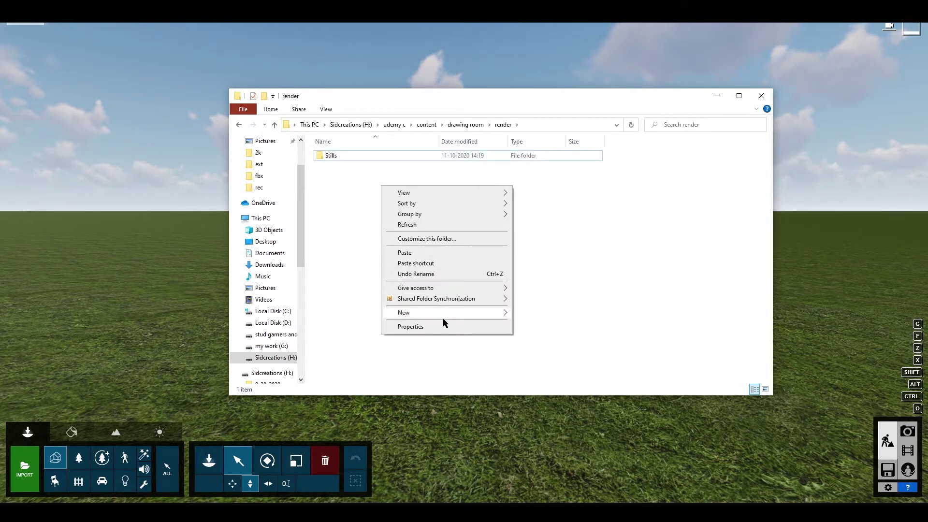
pyautogui.moveTo(442, 315)
pyautogui.click(564, 313)
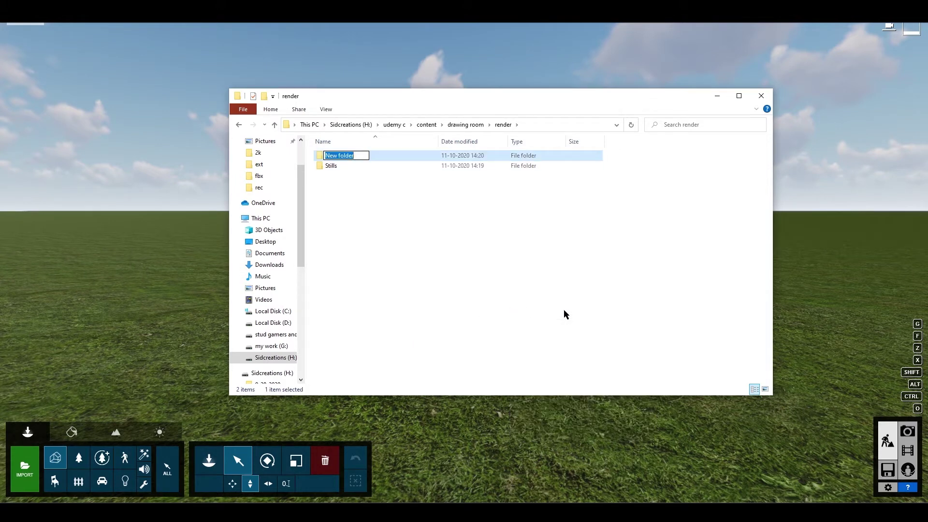
pyautogui.write('Vid')
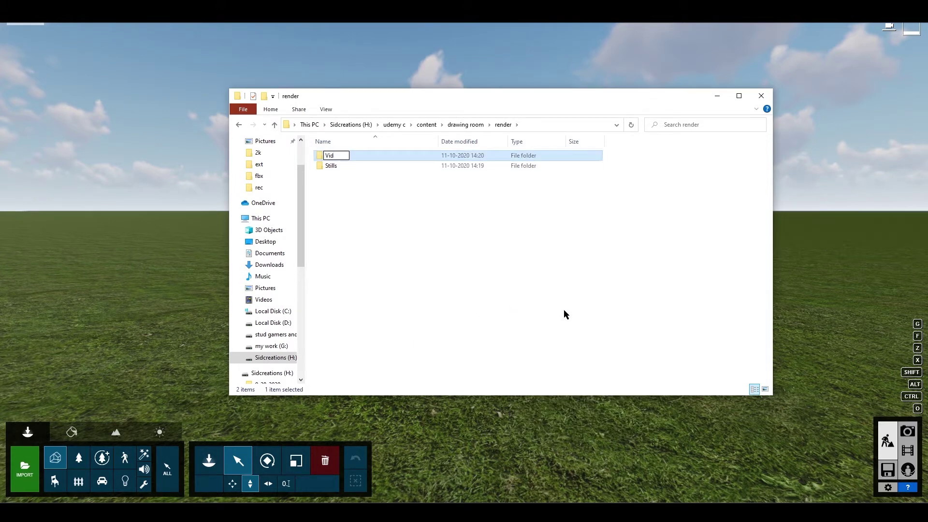
pyautogui.press('Return')
# Return to the drawing room folder and create a folder named "3ds Max" there.
pyautogui.click(457, 125)
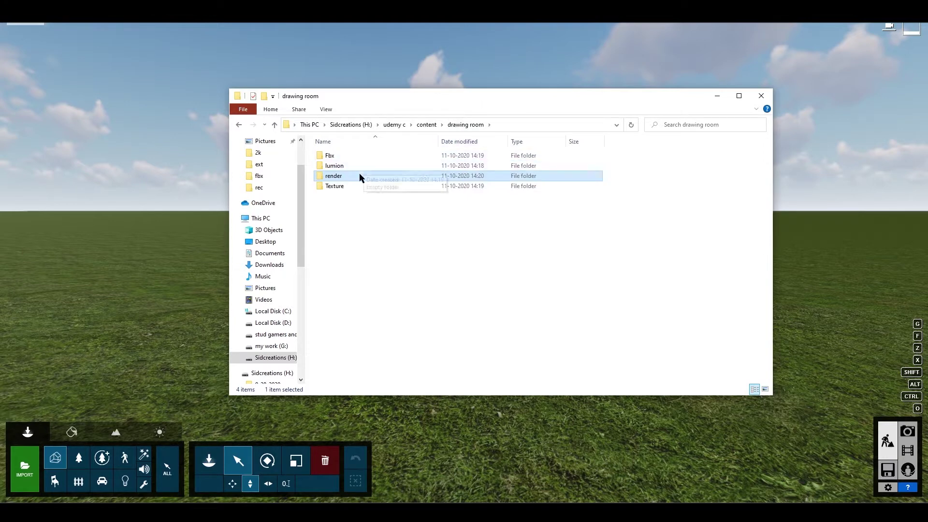
pyautogui.rightClick(347, 212)
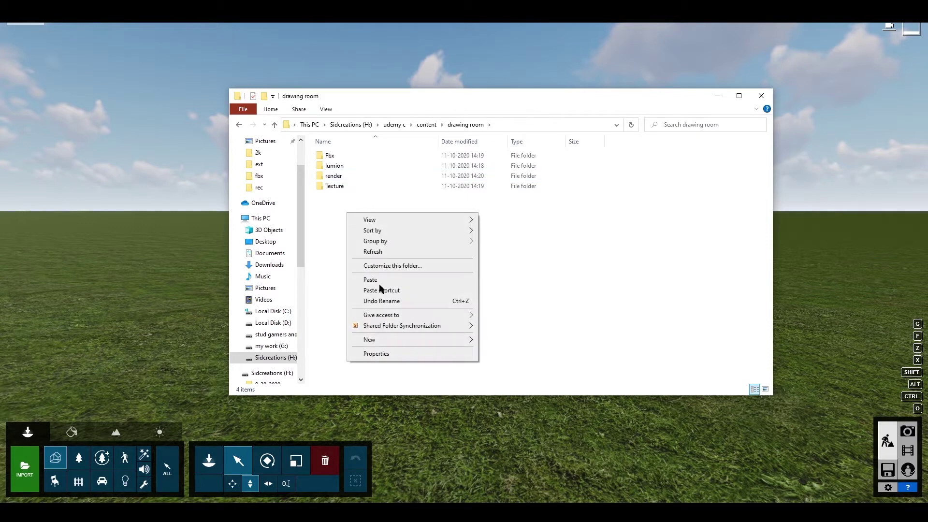
pyautogui.moveTo(402, 341)
pyautogui.click(496, 340)
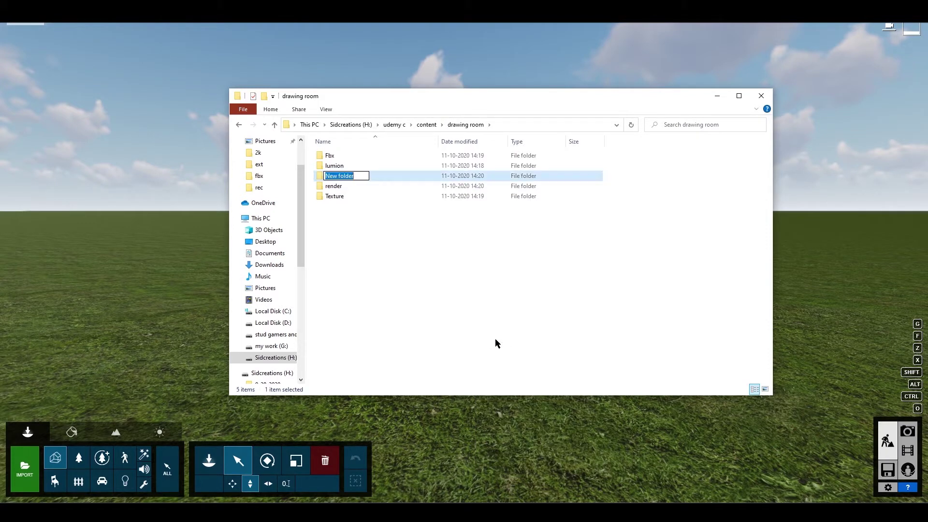
pyautogui.write('3')
pyautogui.write('ds amx')
pyautogui.press('BackSpace')
pyautogui.press('BackSpace')
pyautogui.write('Ma')
pyautogui.click(495, 339)
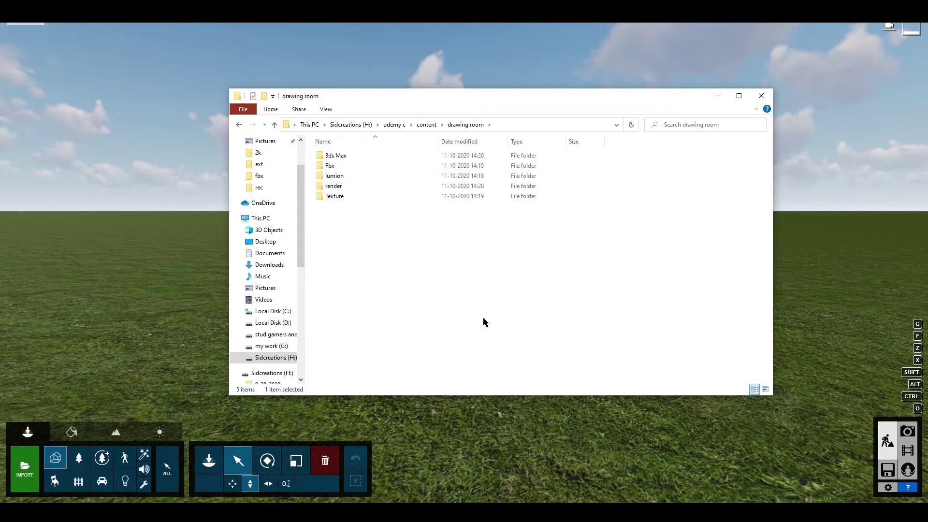
# Look inside the Fbx folder, and switch back to Lumion with File Explorer minimized.
pyautogui.doubleClick(364, 165)
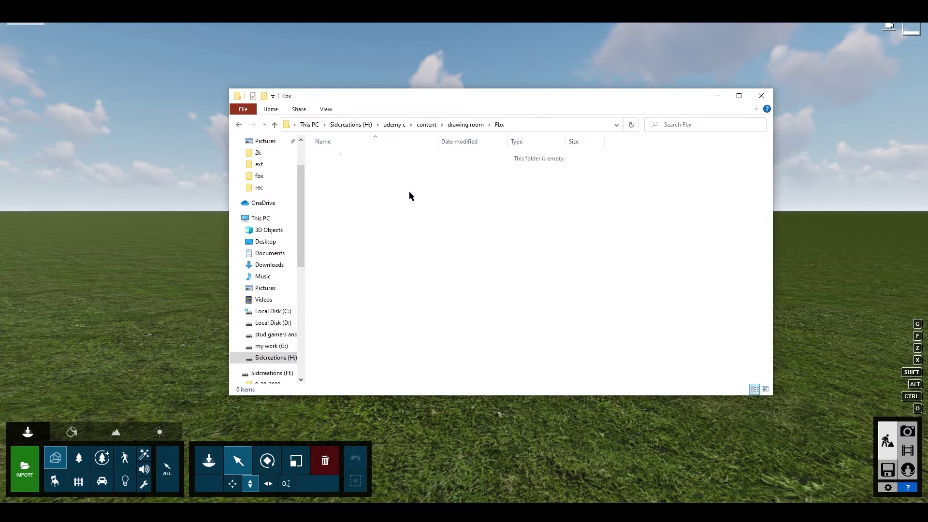
pyautogui.rightClick(409, 191)
pyautogui.click(352, 222)
pyautogui.click(406, 177)
pyautogui.click(717, 96)
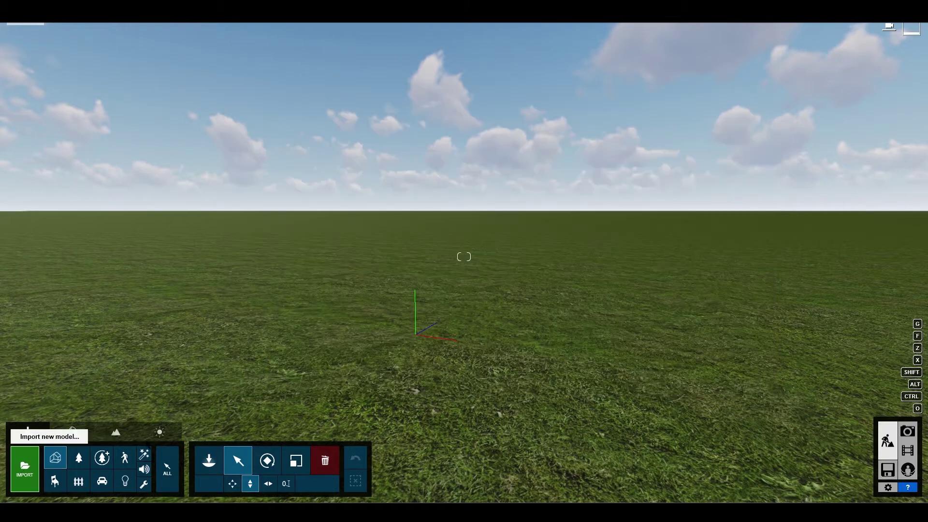
# Import the dra FBX model from the content > drawing room > Fbx folder, keeping animations and edges/lines off.
pyautogui.click(25, 468)
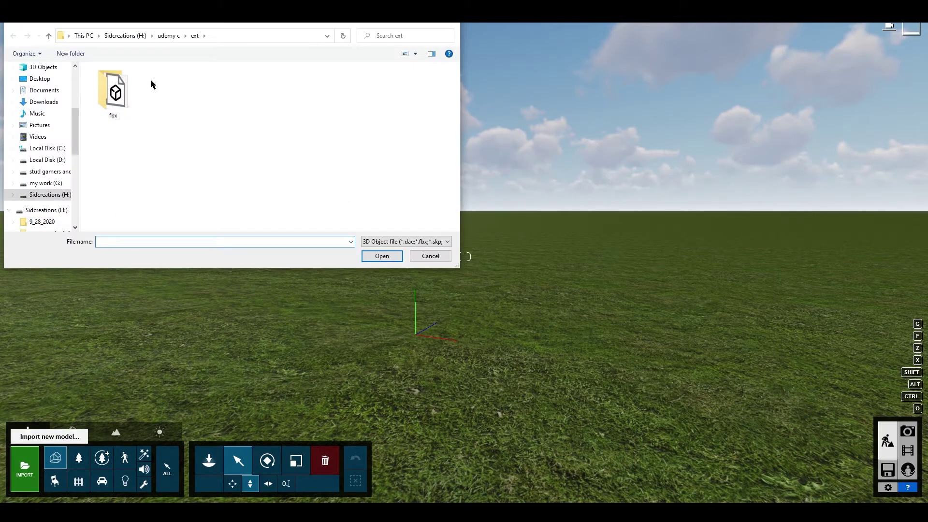
pyautogui.click(171, 39)
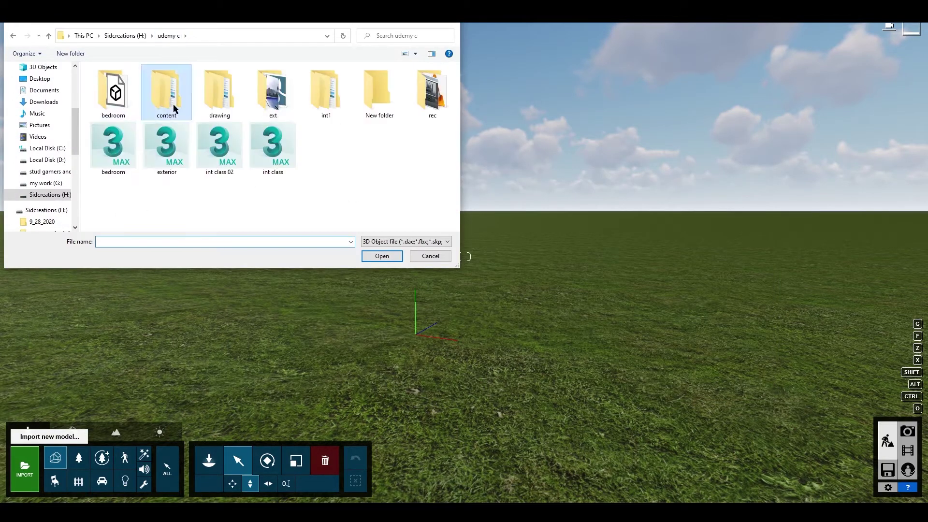
pyautogui.doubleClick(169, 99)
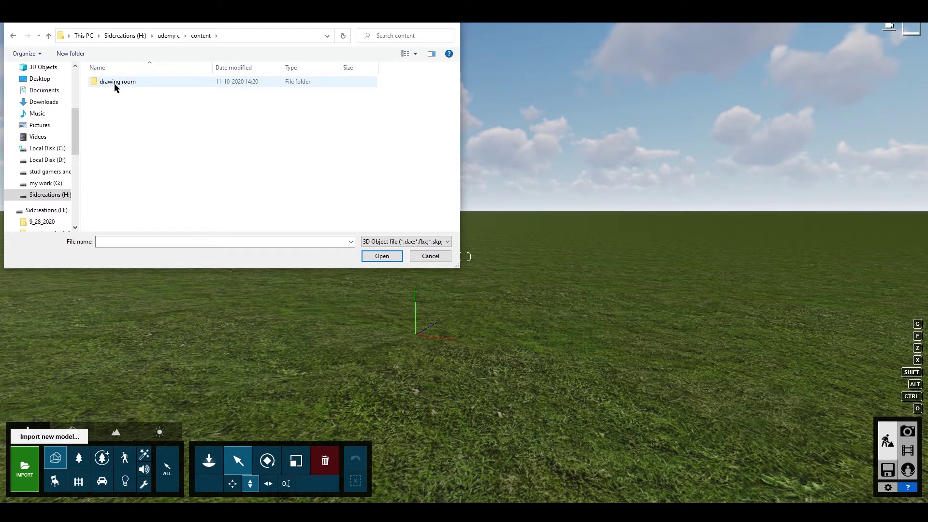
pyautogui.doubleClick(105, 85)
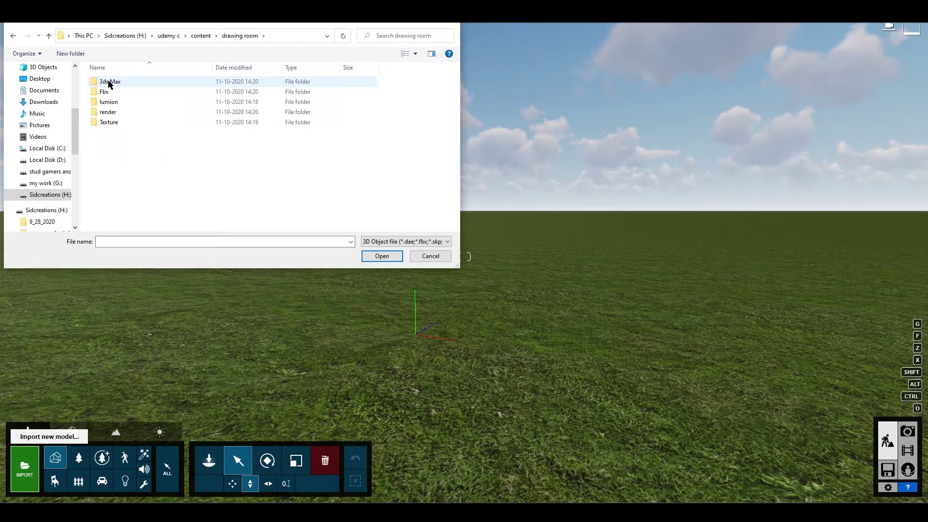
pyautogui.doubleClick(104, 91)
pyautogui.click(105, 83)
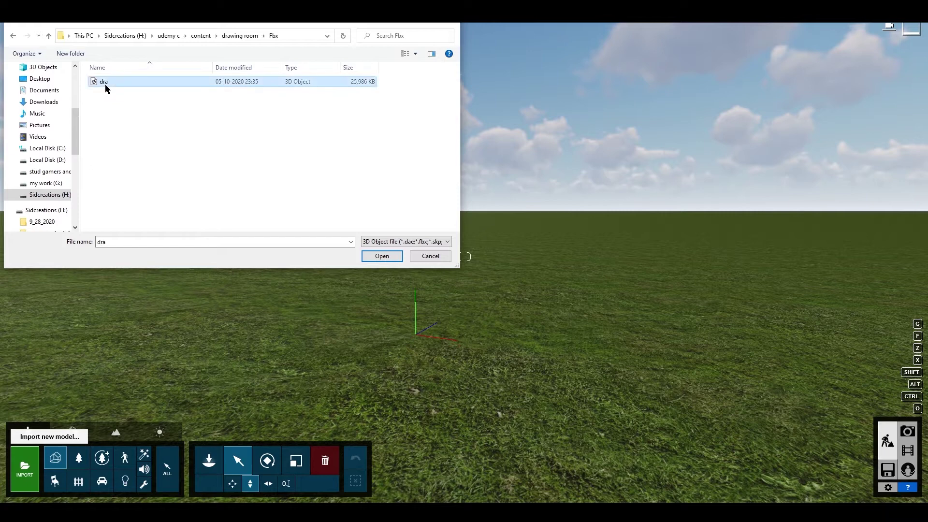
pyautogui.click(374, 261)
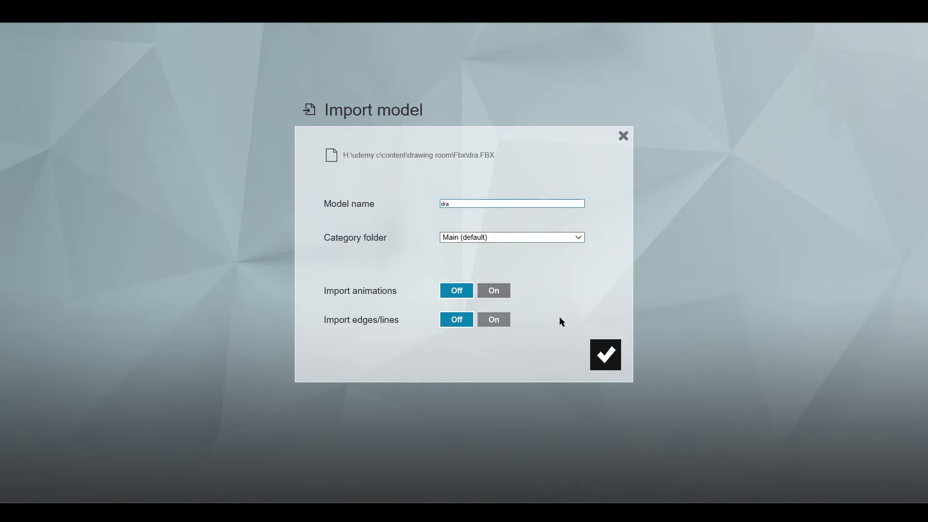
pyautogui.click(599, 354)
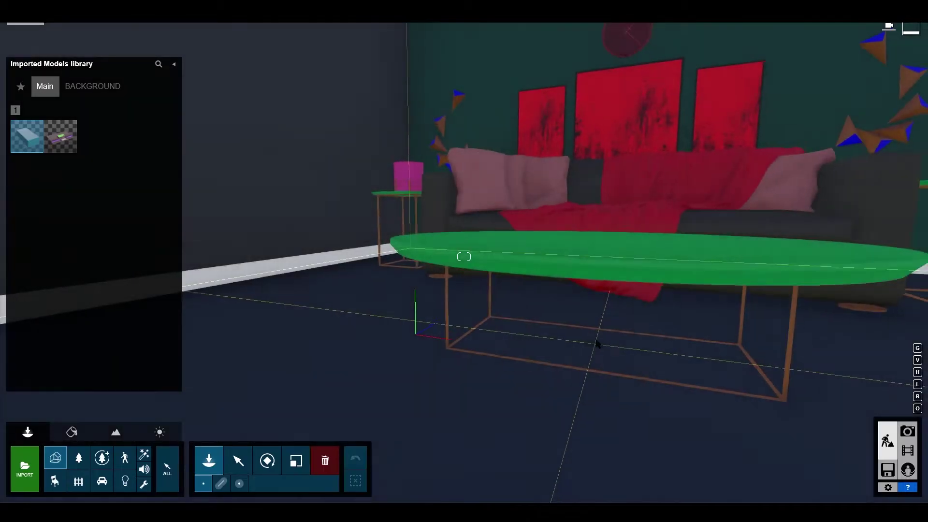
# Place the imported dra model on the terrain and select it.
pyautogui.scroll(-5, 495, 276)
pyautogui.press('s')
pyautogui.press('s')
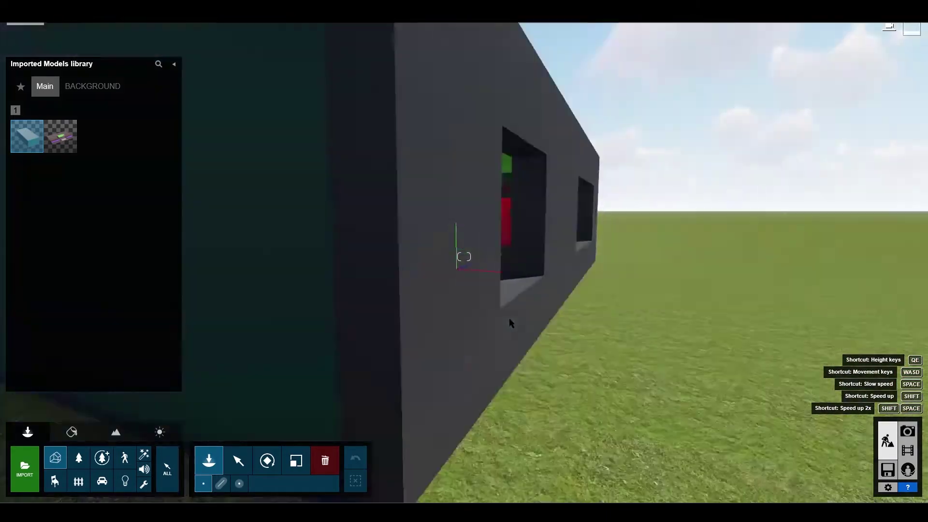
pyautogui.scroll(6, 552, 289)
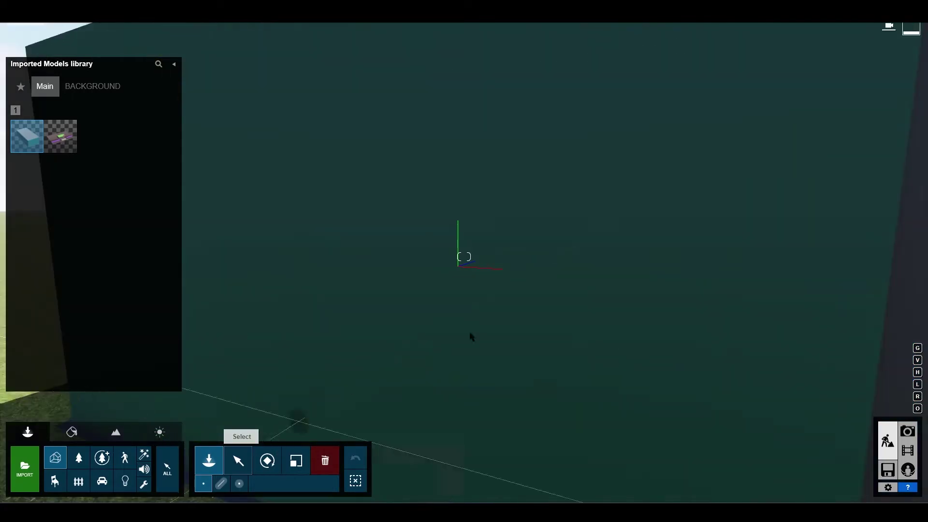
pyautogui.click(239, 462)
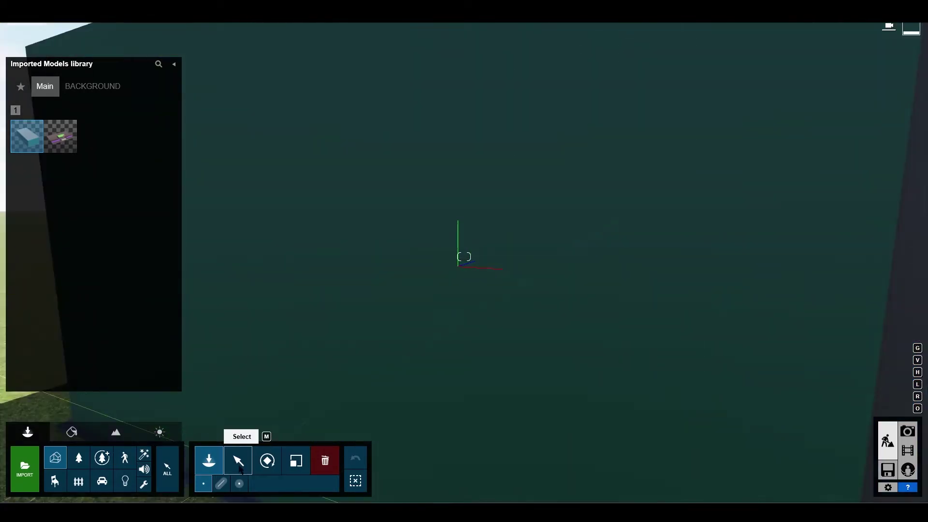
pyautogui.click(526, 264)
# Examine the interior of the imported room, covering the sofa wall, coffee table, ceiling and curtains.
pyautogui.press('w')
pyautogui.moveTo(526, 309); pyautogui.dragTo(577, 309, button='right')
pyautogui.press('s')
pyautogui.press('w')
pyautogui.press('a')
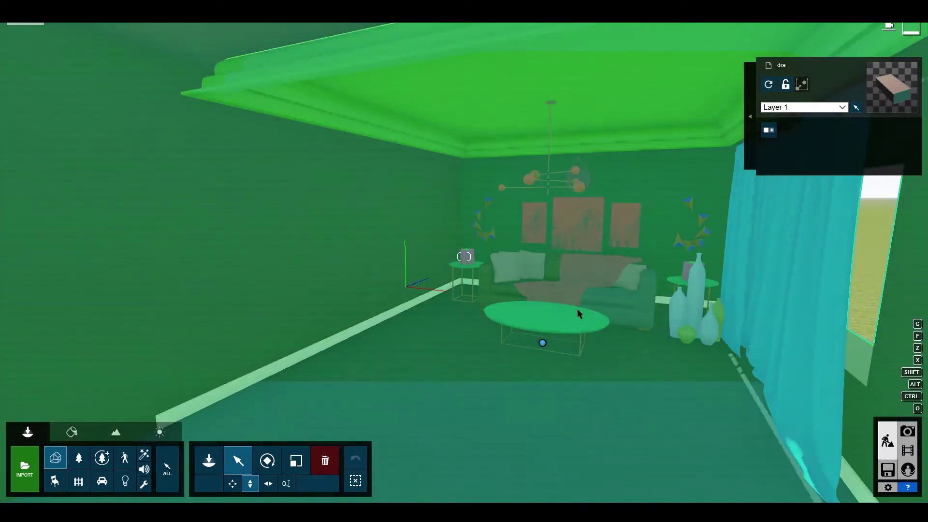
pyautogui.press('d')
pyautogui.moveTo(578, 309); pyautogui.dragTo(761, 278, button='right')
pyautogui.press('w')
pyautogui.press('s')
pyautogui.press('q')
pyautogui.press('a')
pyautogui.press('w')
pyautogui.press('w')
pyautogui.press('a')
pyautogui.moveTo(659, 312); pyautogui.dragTo(663, 302, button='right')
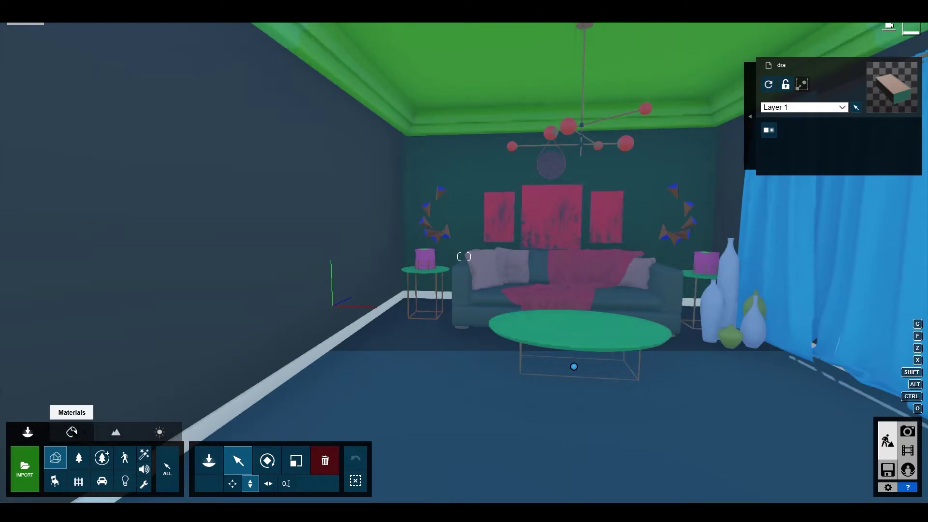
# Edit the model's materials and apply the indoor Curtains 001 material to the curtains.
pyautogui.click(72, 431)
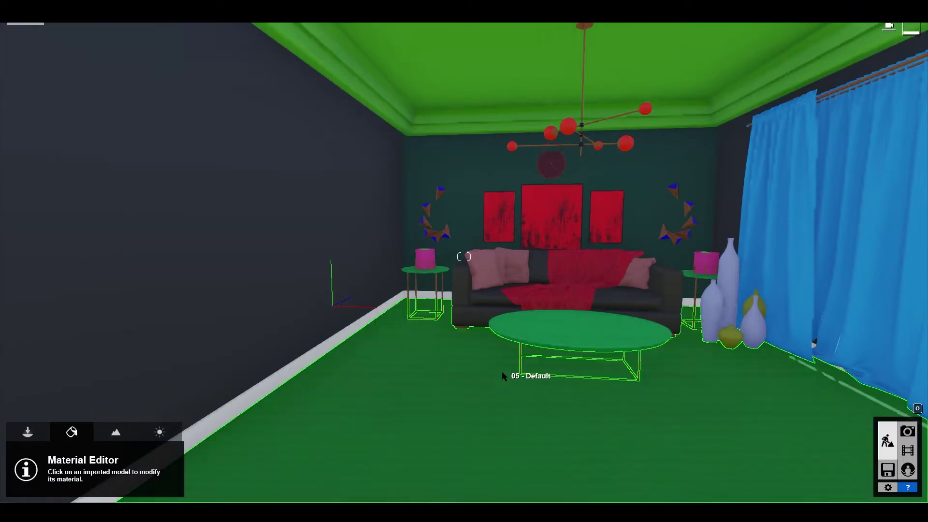
pyautogui.moveTo(501, 372)
pyautogui.mouseDown(button='right')
pyautogui.moveTo(629, 373)
pyautogui.moveTo(393, 370)
pyautogui.moveTo(484, 372)
pyautogui.mouseUp(button='right')
pyautogui.moveTo(309, 358); pyautogui.dragTo(396, 372, button='right')
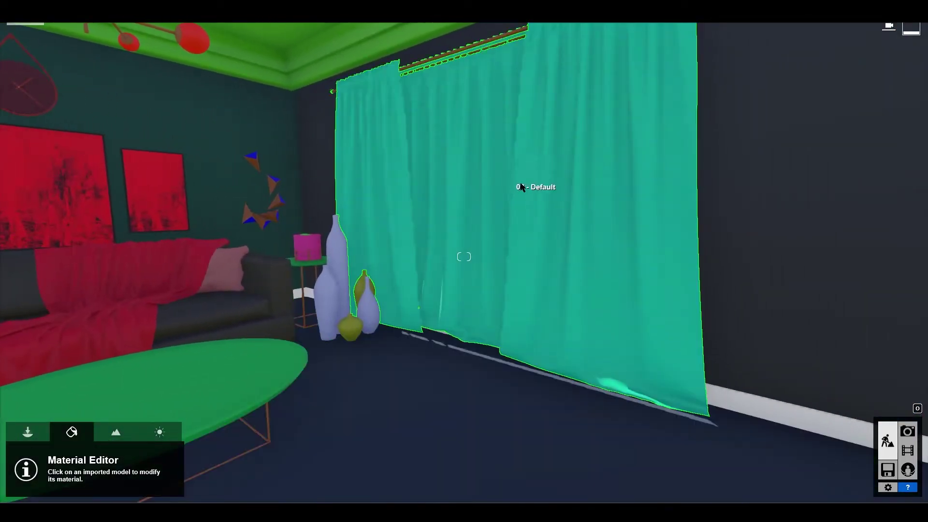
pyautogui.click(535, 189)
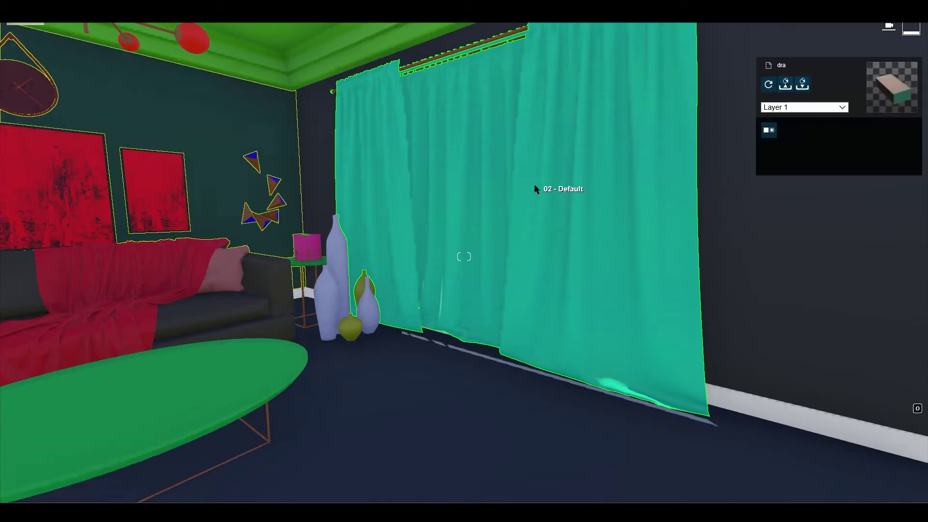
pyautogui.moveTo(535, 188); pyautogui.dragTo(543, 190, button='right')
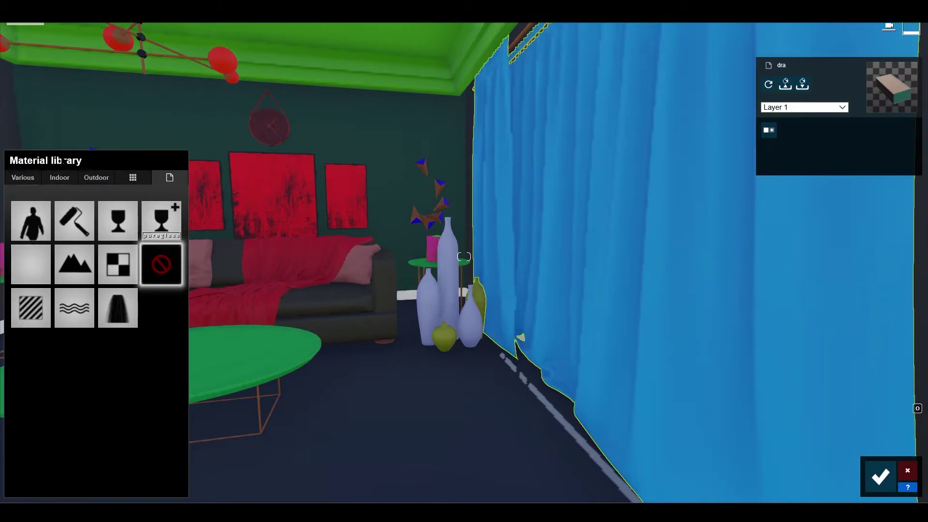
pyautogui.click(60, 178)
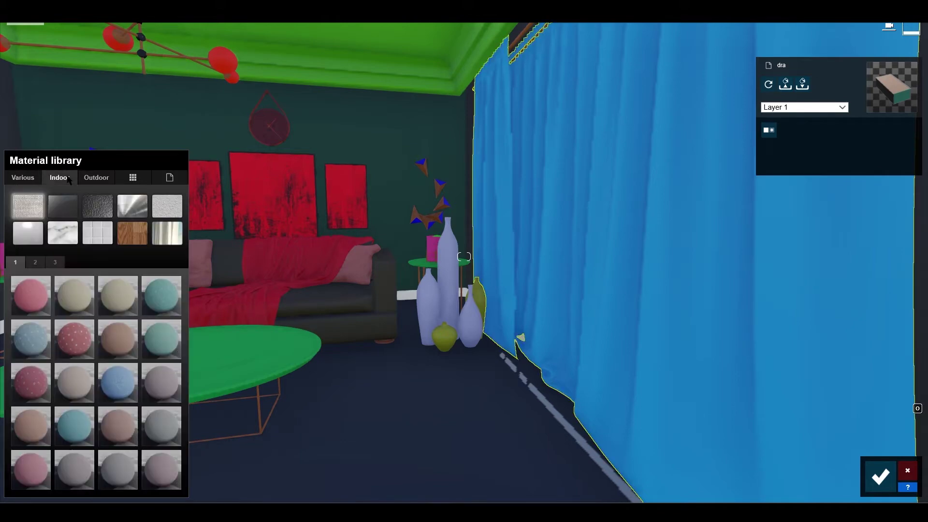
pyautogui.click(172, 235)
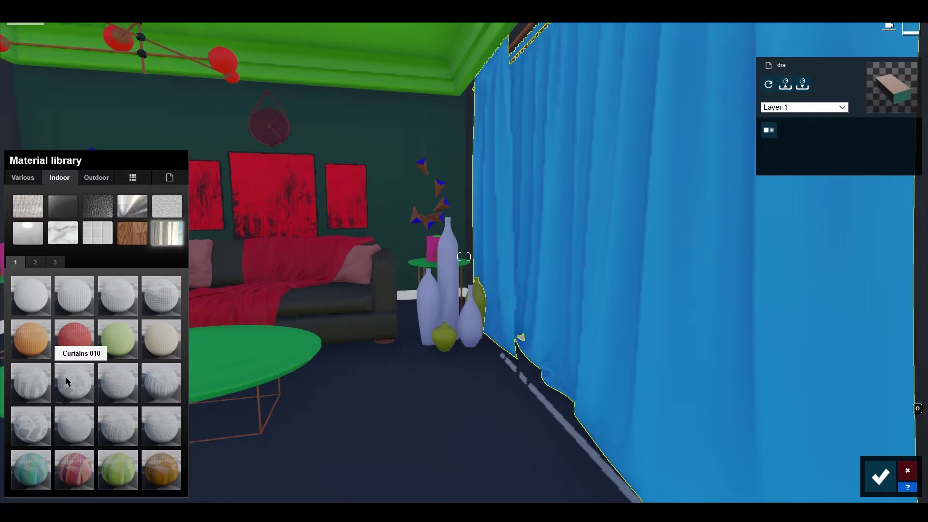
pyautogui.click(42, 305)
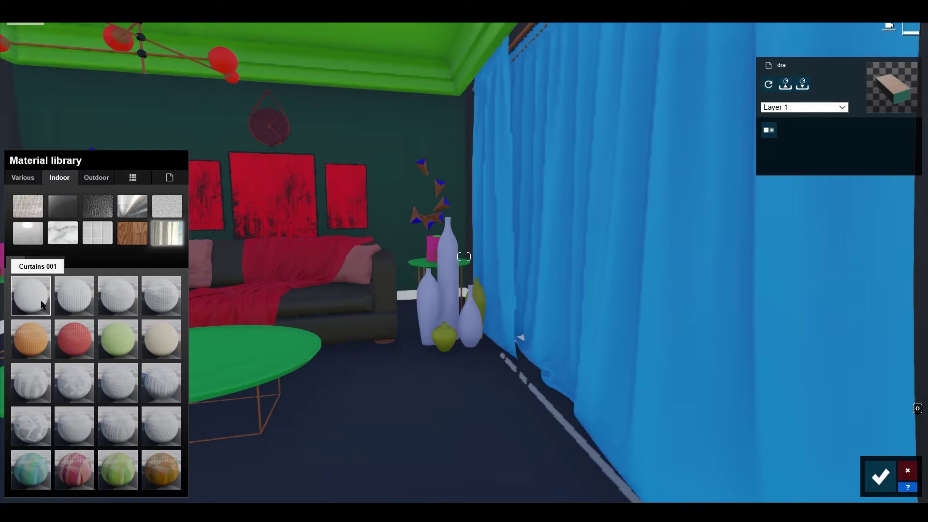
# Select the w2 wall surface behind the sofa for material editing and bring up the outdoor brick materials.
pyautogui.press('s')
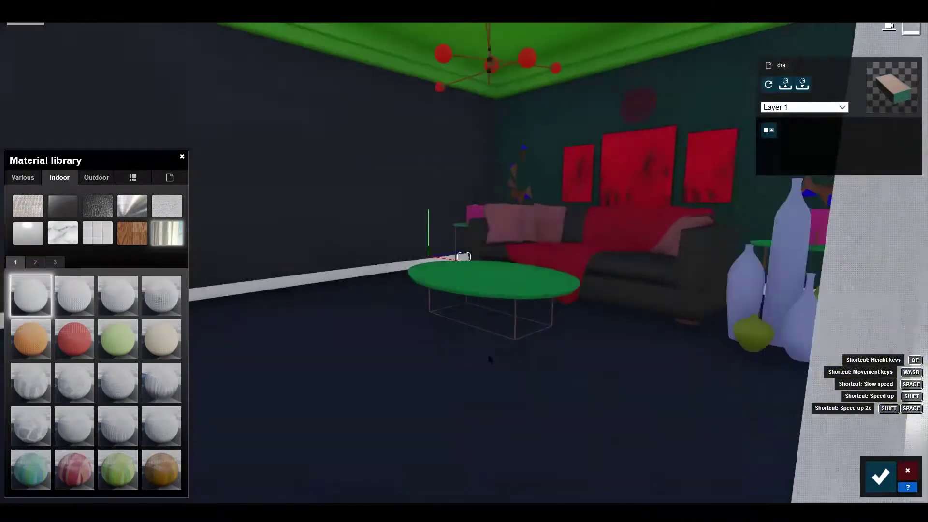
pyautogui.moveTo(490, 358); pyautogui.dragTo(655, 171)
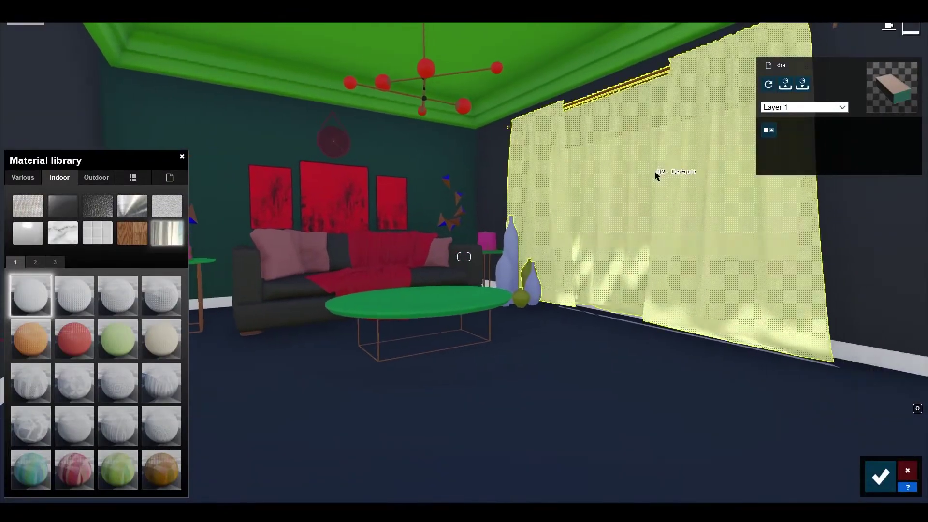
pyautogui.moveTo(636, 249); pyautogui.dragTo(549, 211)
pyautogui.press('w')
pyautogui.press('d')
pyautogui.doubleClick(497, 293)
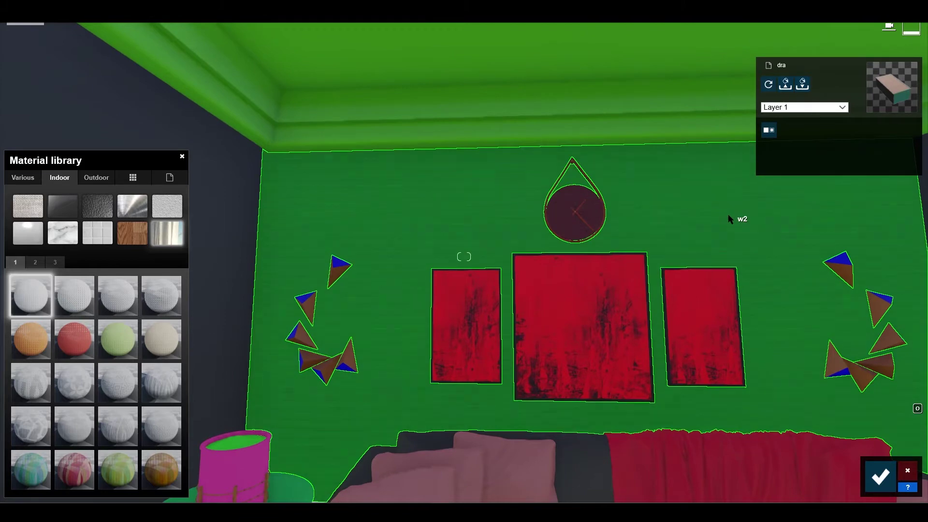
pyautogui.click(729, 219)
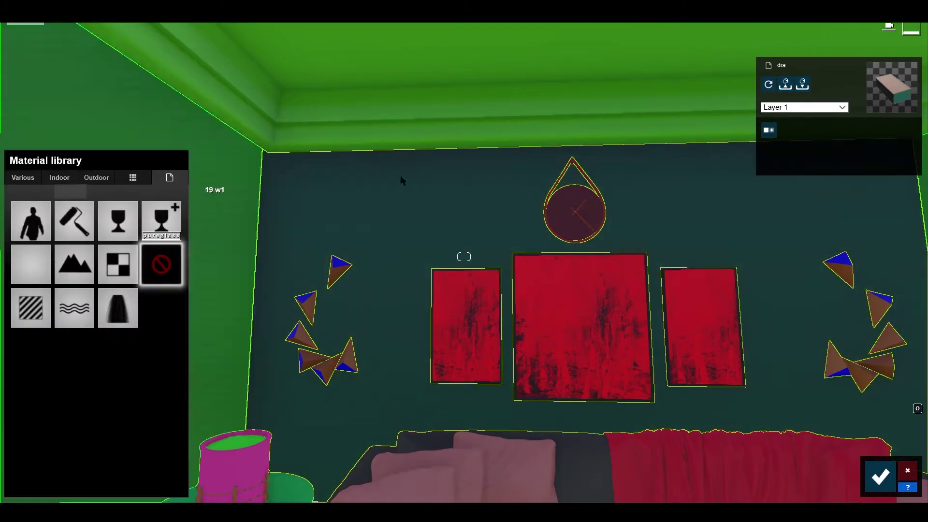
pyautogui.click(60, 179)
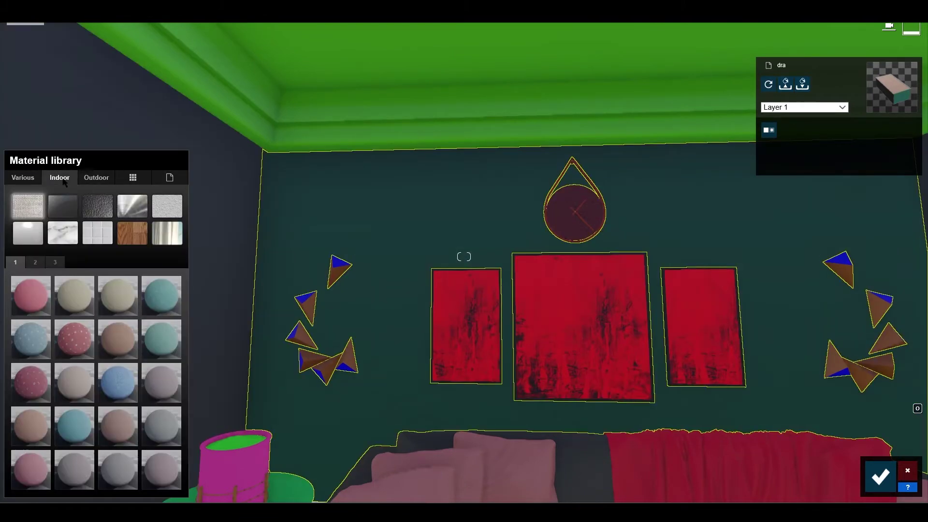
pyautogui.click(104, 241)
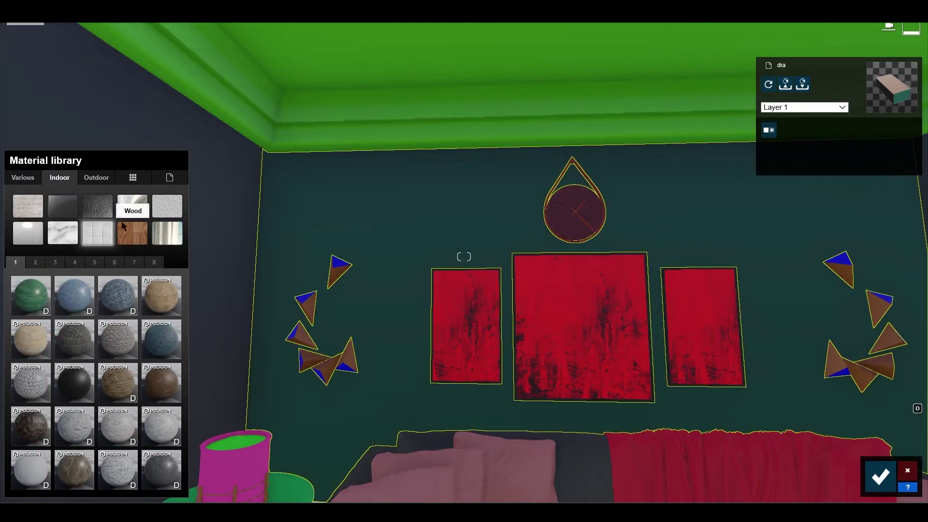
pyautogui.click(37, 179)
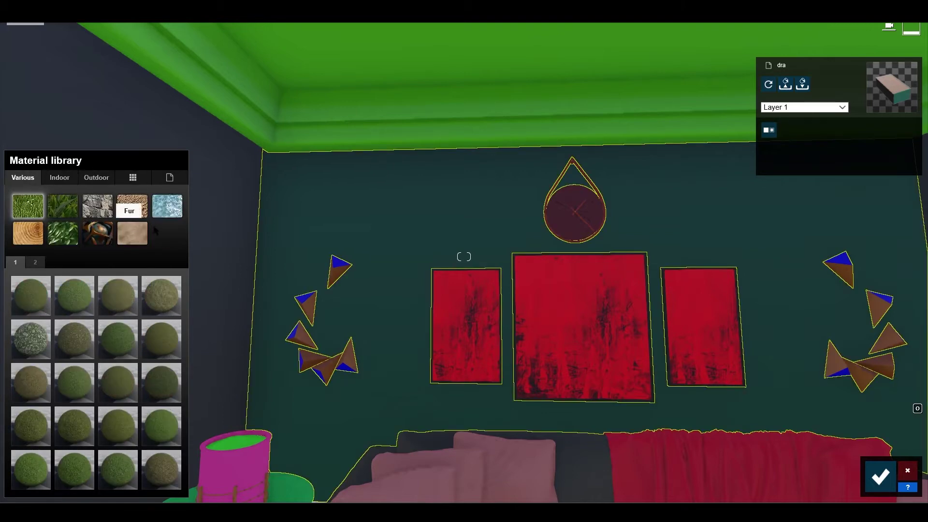
pyautogui.click(89, 179)
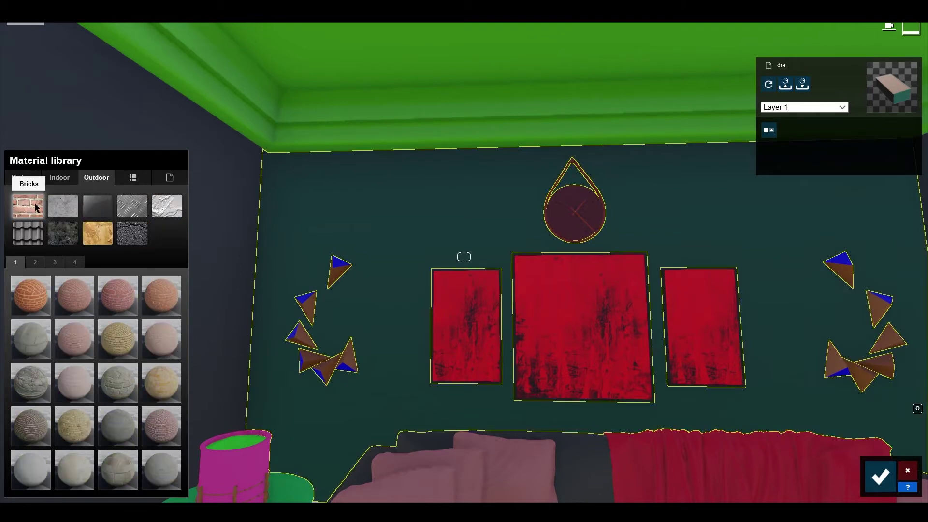
# Try a yellow brick, the Bricks 004 1024 material and a dark grey stone material on the wall behind the sofa.
pyautogui.click(117, 338)
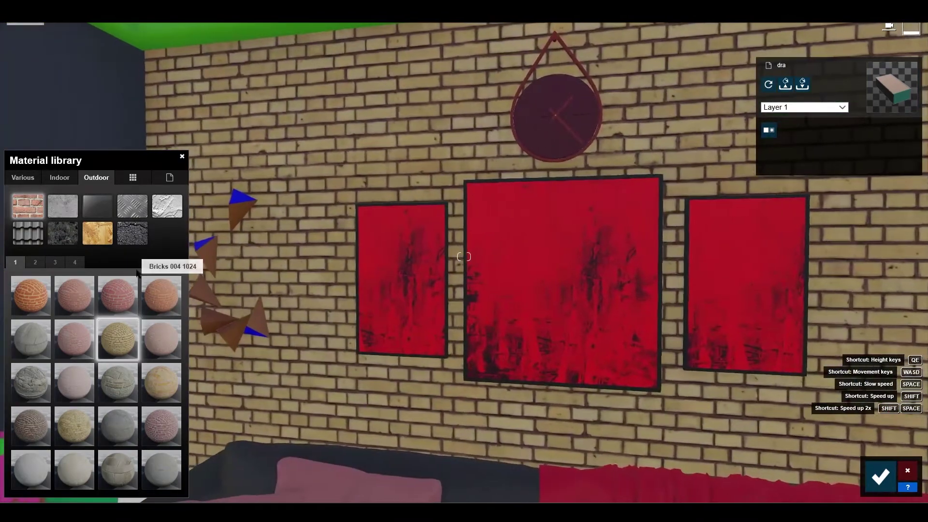
pyautogui.click(161, 296)
pyautogui.moveTo(161, 297); pyautogui.dragTo(88, 330, button='right')
pyautogui.press('w')
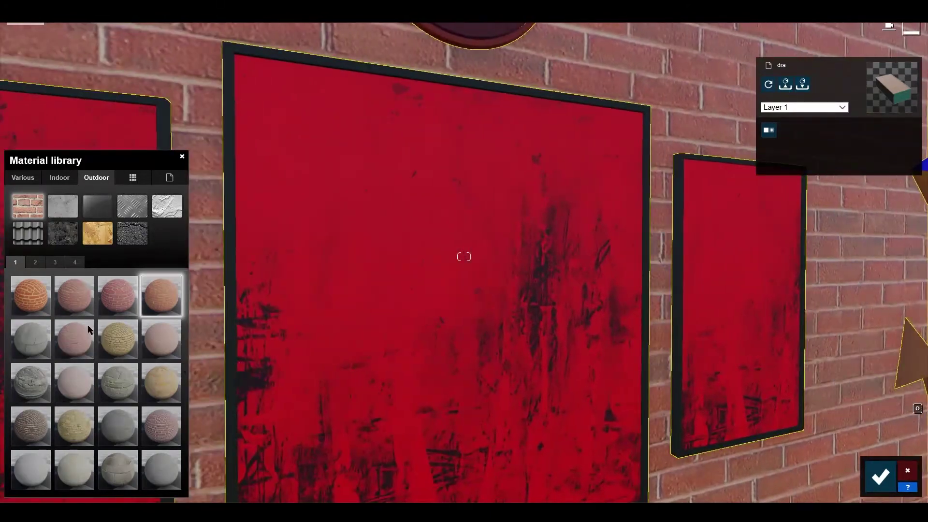
pyautogui.click(38, 261)
pyautogui.moveTo(161, 416); pyautogui.dragTo(58, 456, button='right')
pyautogui.click(31, 468)
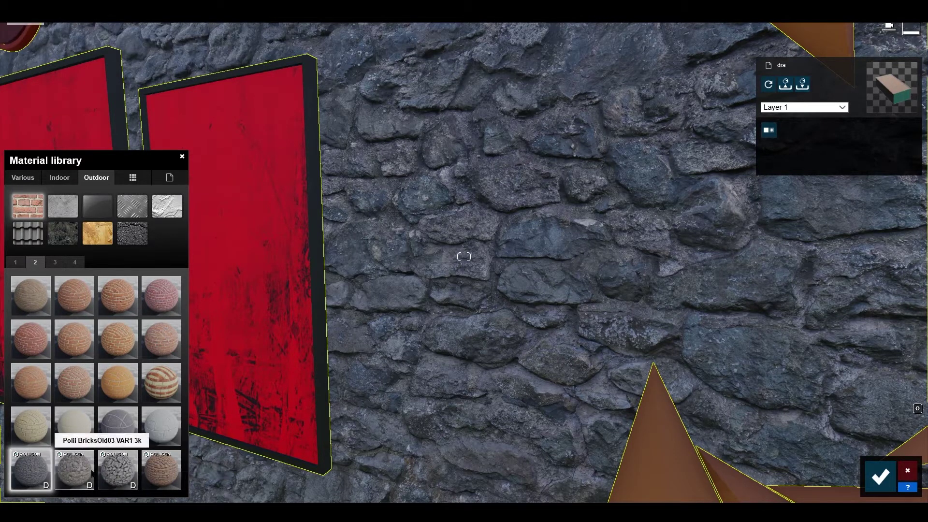
# Apply the Polii Bricks IndustrialBrownTopaz 001 2K material to the wall behind the sofa and open its settings.
pyautogui.click(54, 262)
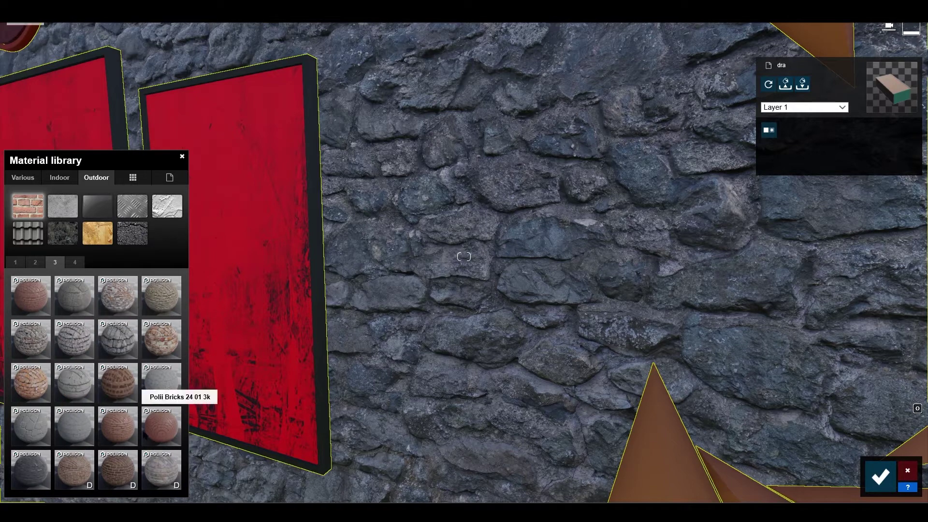
pyautogui.scroll(-5, 424, 337)
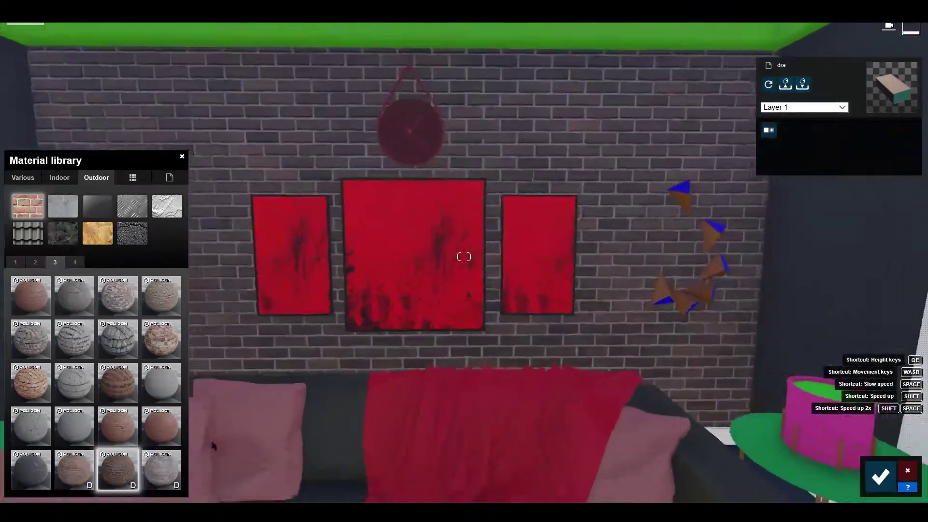
pyautogui.click(73, 467)
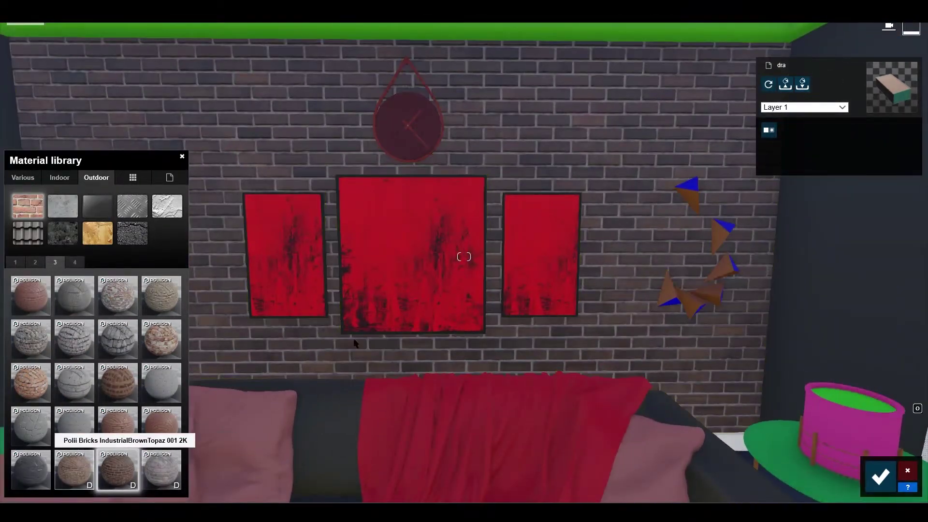
pyautogui.scroll(3, 465, 256)
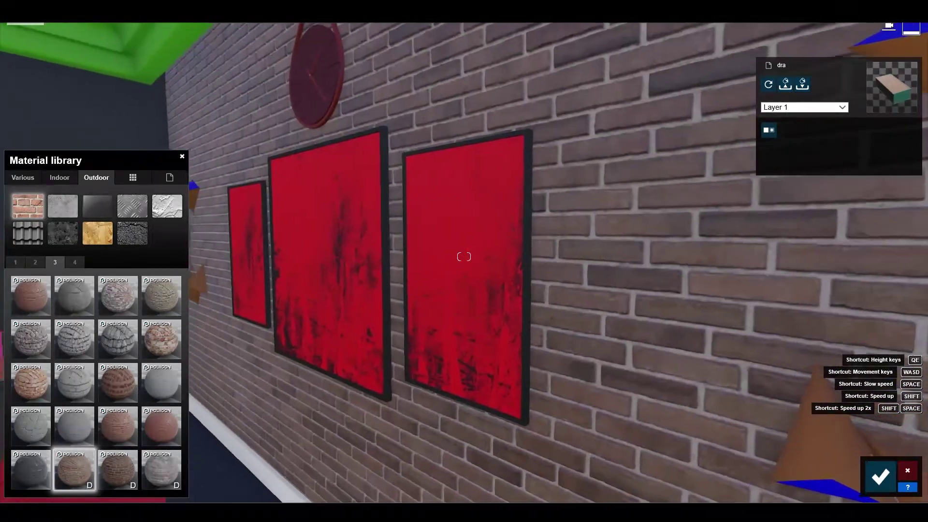
pyautogui.doubleClick(83, 466)
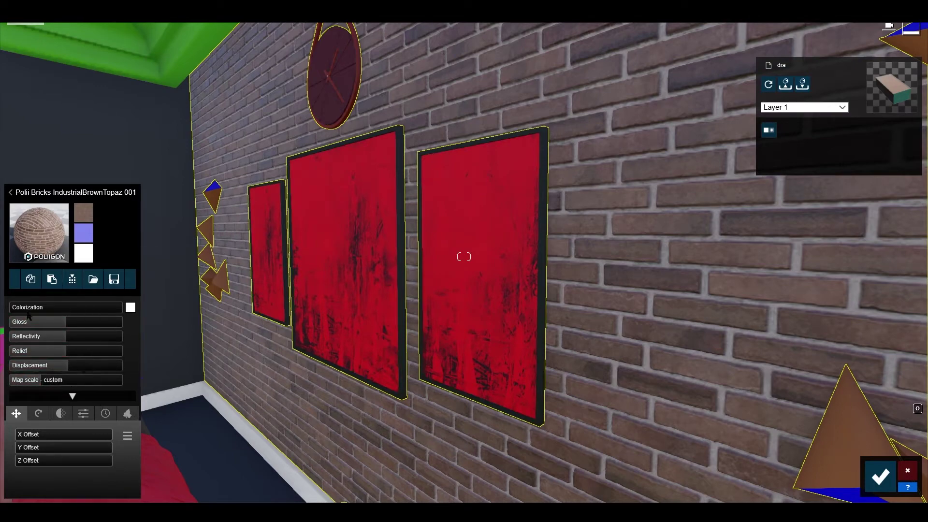
# Try a full white colorization on the brick material of the wall behind the sofa.
pyautogui.moveTo(28, 315); pyautogui.dragTo(139, 317)
pyautogui.moveTo(55, 316); pyautogui.dragTo(135, 321)
pyautogui.click(131, 307)
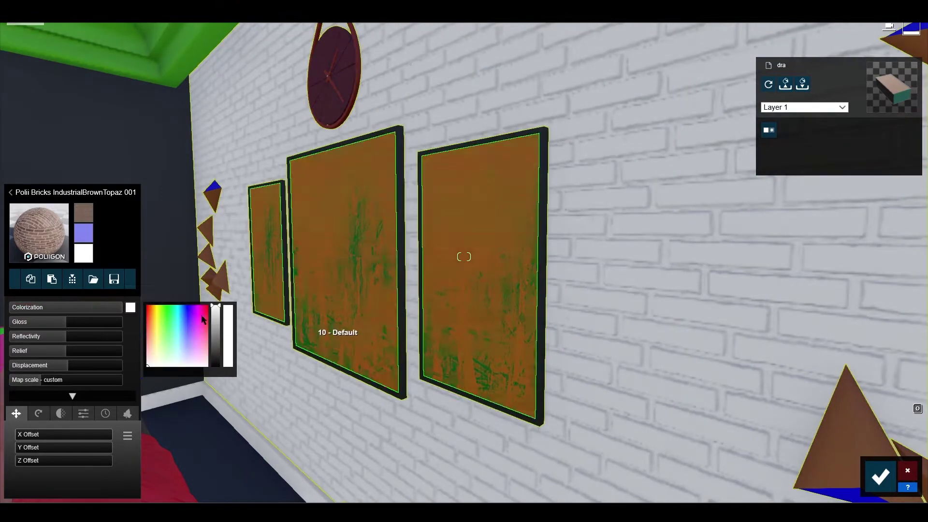
pyautogui.click(146, 367)
pyautogui.moveTo(216, 347); pyautogui.dragTo(215, 305)
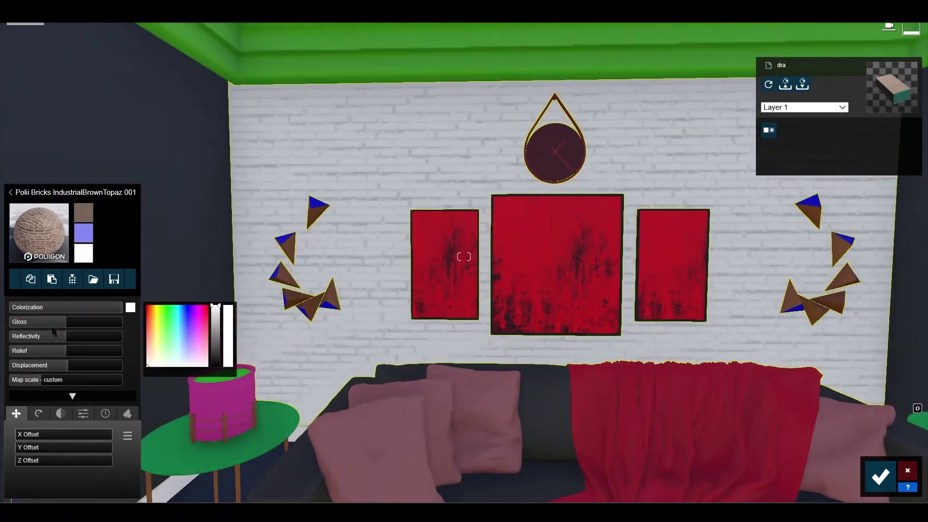
# Test the brick wall's displacement at 1.0, check its relief up close, and lower it to slightly above the middle.
pyautogui.moveTo(74, 368); pyautogui.dragTo(122, 368)
pyautogui.press('d')
pyautogui.press('w')
pyautogui.moveTo(320, 326); pyautogui.dragTo(208, 326, button='right')
pyautogui.press('w')
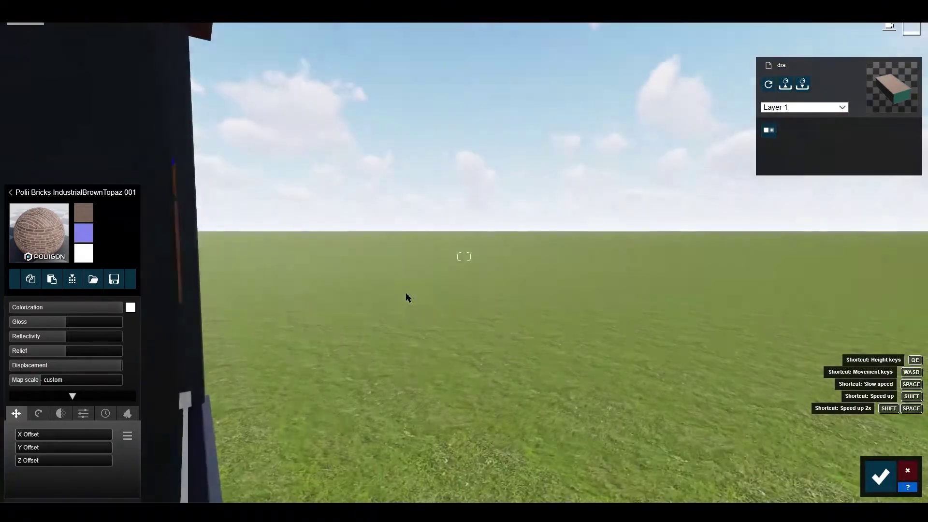
pyautogui.press('s')
pyautogui.moveTo(405, 293); pyautogui.dragTo(398, 294, button='right')
pyautogui.press('s')
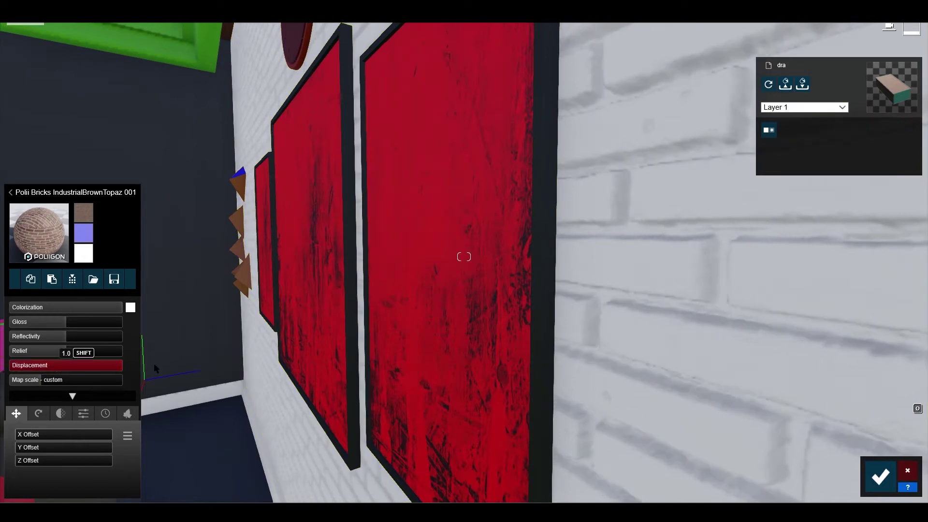
pyautogui.moveTo(122, 366); pyautogui.dragTo(79, 377)
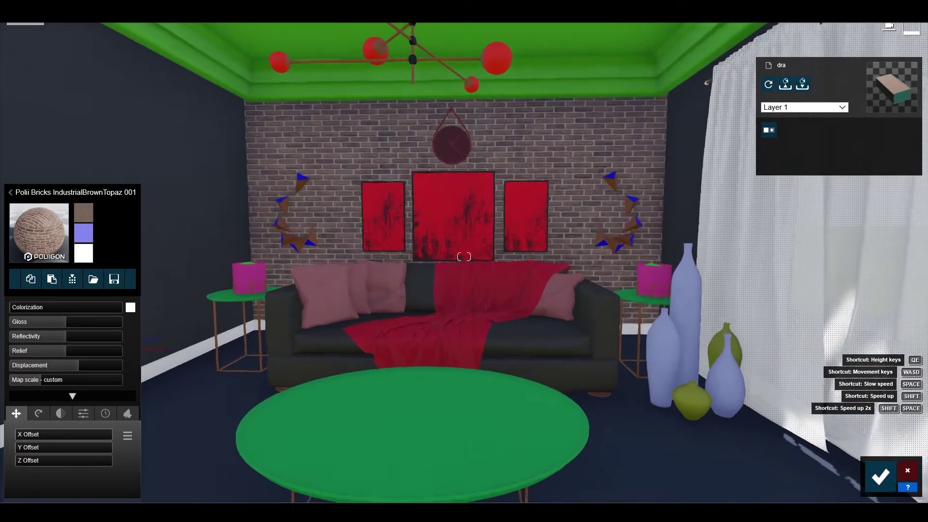
# Apply the indoor stone material Marble 013 1024 to the pink cylindrical pot (18 - Default) on the side table.
pyautogui.moveTo(464, 257); pyautogui.dragTo(416, 258, button='right')
pyautogui.press('w')
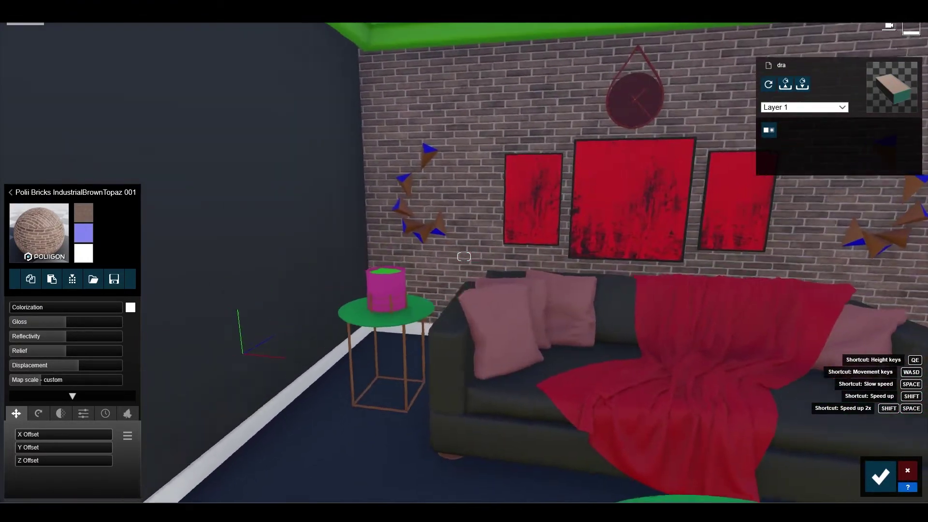
pyautogui.moveTo(532, 259); pyautogui.dragTo(460, 282, button='right')
pyautogui.press('w')
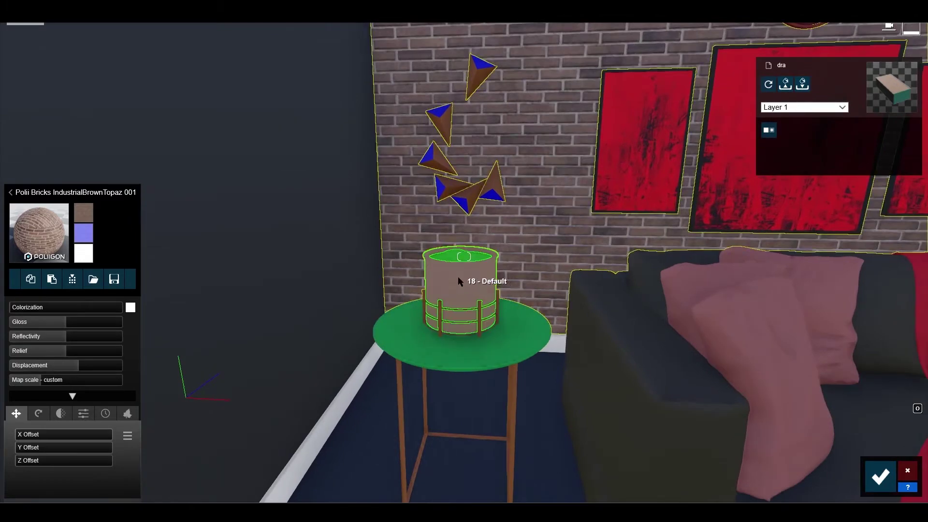
pyautogui.click(459, 281)
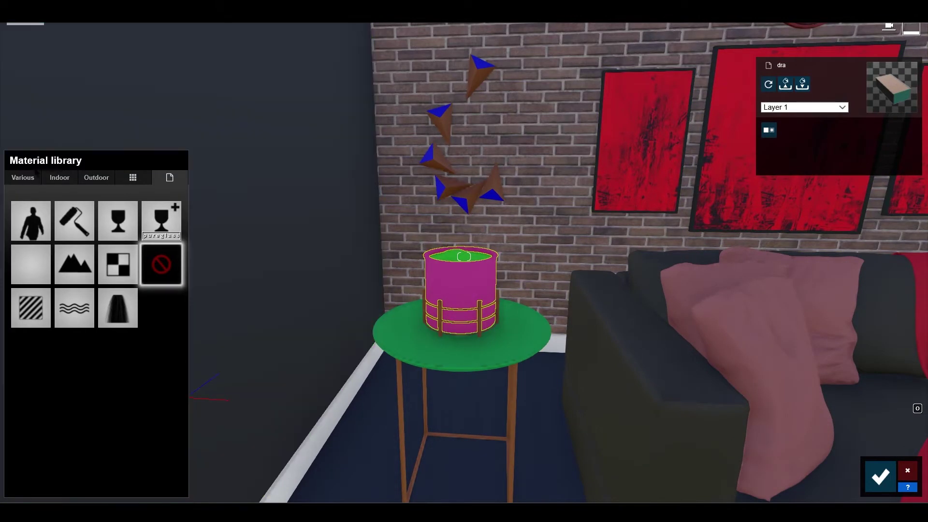
pyautogui.click(60, 178)
pyautogui.click(63, 234)
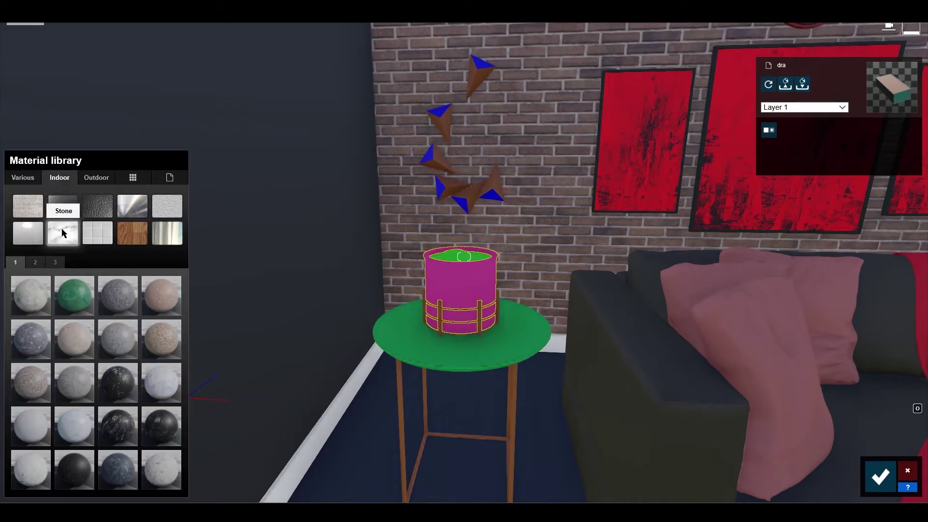
pyautogui.click(26, 430)
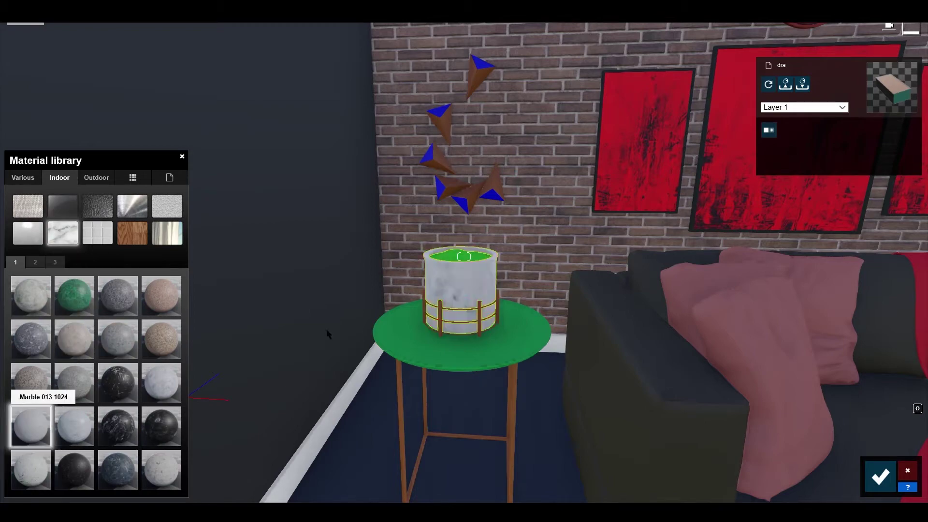
# Select the three lavender vases (12 - Default) beside the sofa for material editing and bring up the indoor stone materials.
pyautogui.moveTo(449, 270); pyautogui.dragTo(577, 251, button='right')
pyautogui.press('d')
pyautogui.press('q')
pyautogui.press('w')
pyautogui.press('s')
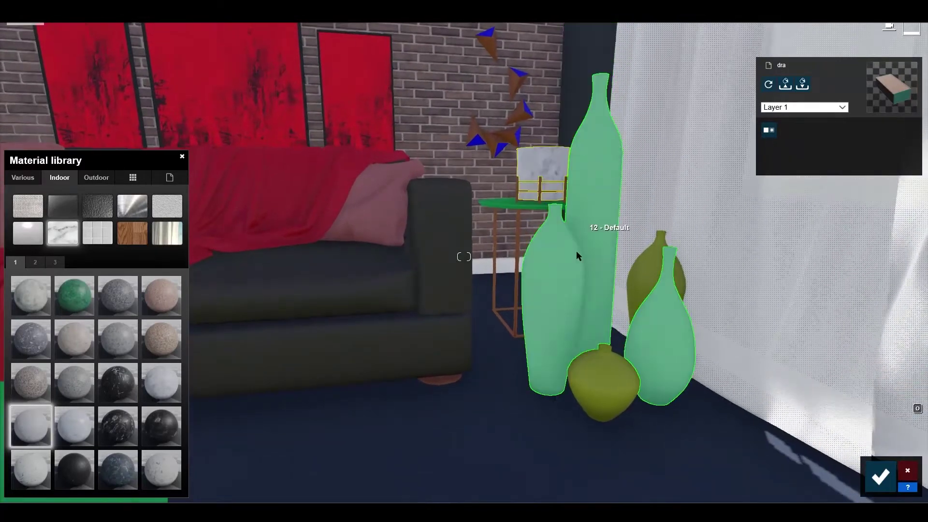
pyautogui.click(560, 274)
pyautogui.click(67, 180)
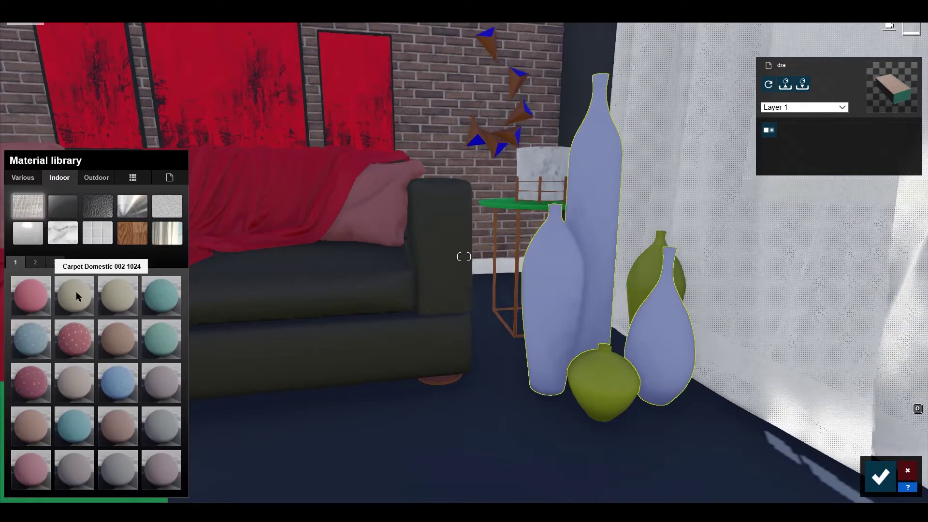
pyautogui.click(56, 237)
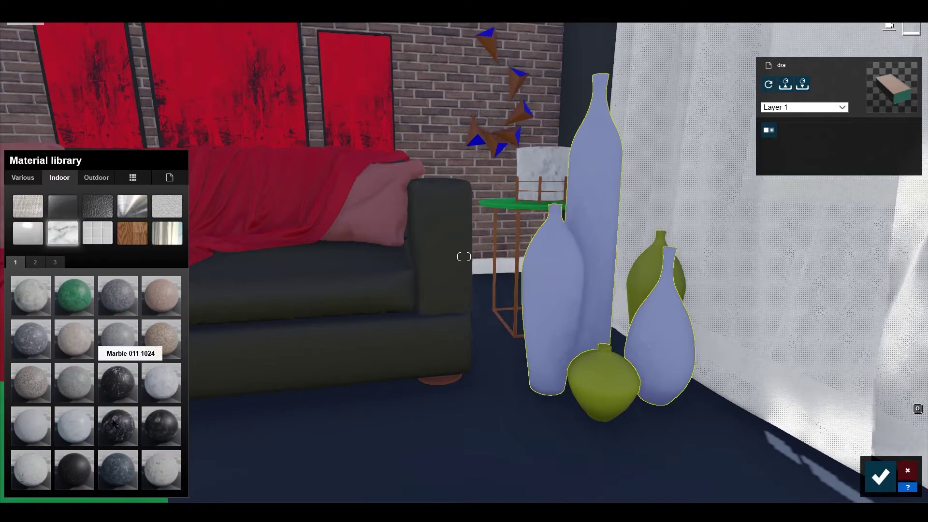
# Try a pale marble and Marble 004 1024 on the lavender vases, and apply a white veined marble from the second set.
pyautogui.click(75, 426)
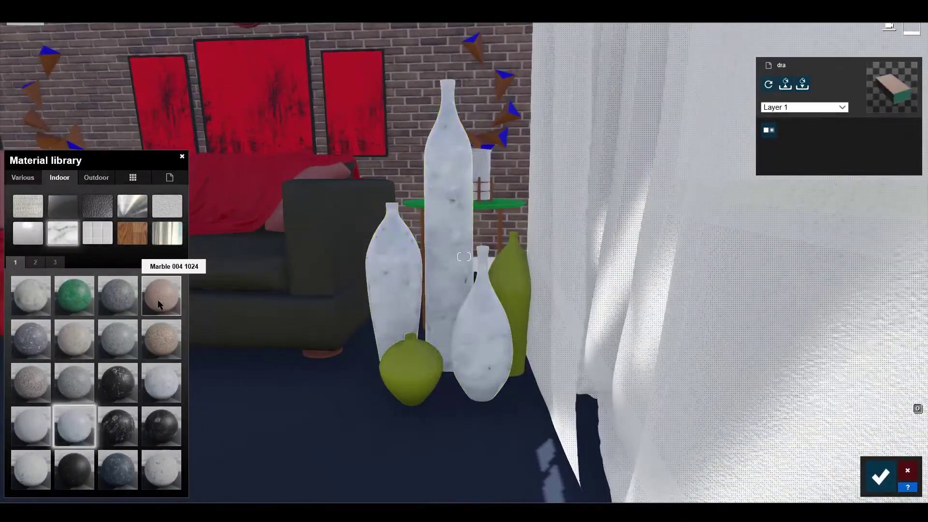
pyautogui.click(159, 305)
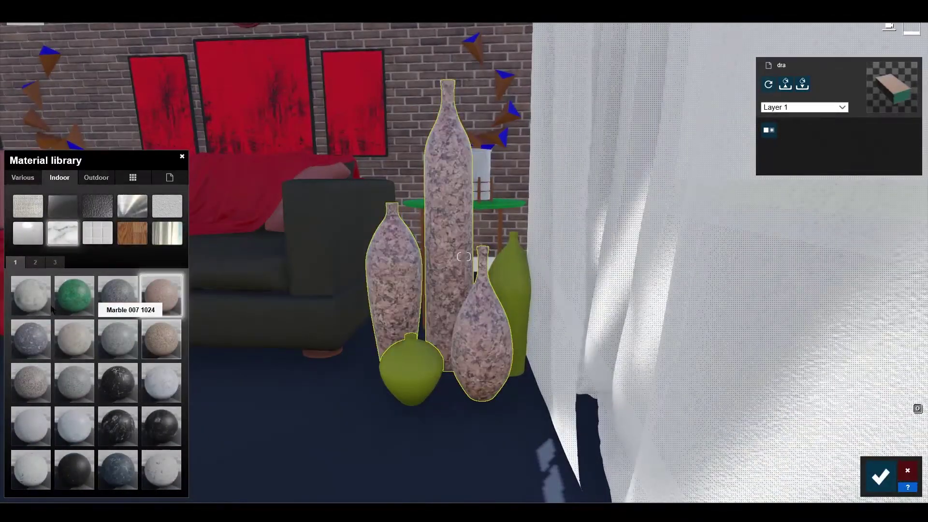
pyautogui.click(38, 265)
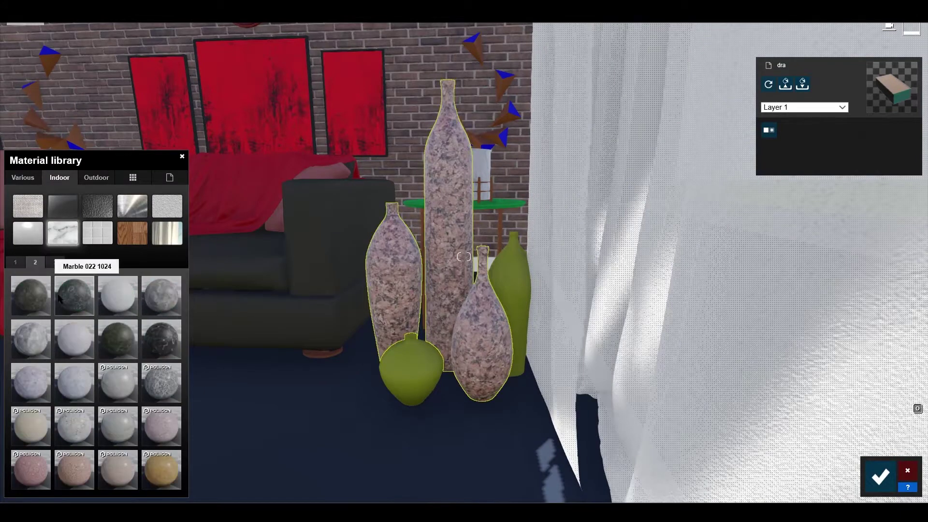
pyautogui.click(68, 381)
pyautogui.click(71, 348)
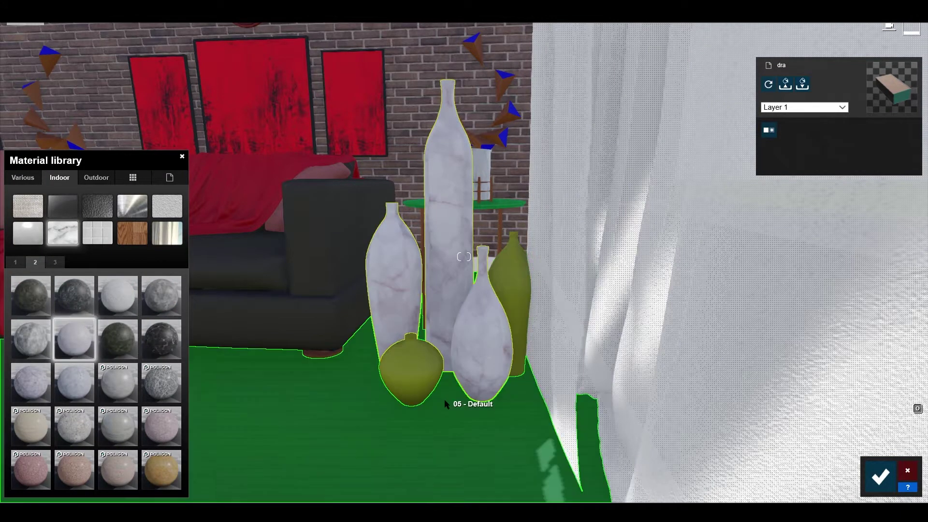
# Apply the dark blue marble from the indoor stone materials to the two olive-green vases (13 - Default).
pyautogui.scroll(3, 443, 399)
pyautogui.click(365, 429)
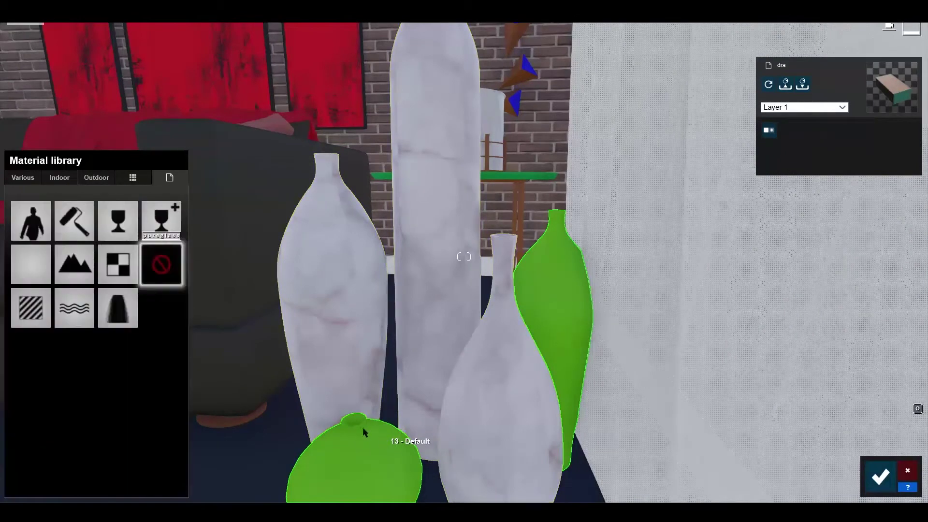
pyautogui.click(59, 178)
pyautogui.click(63, 233)
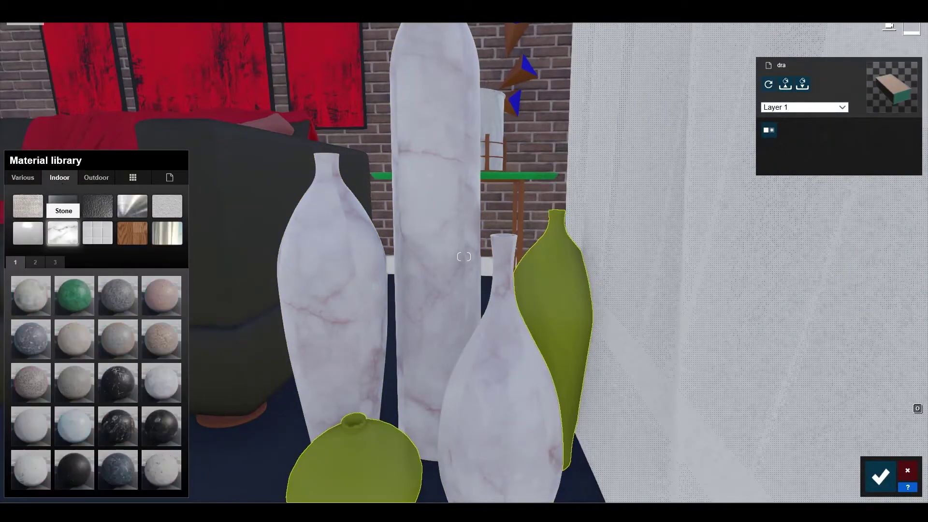
pyautogui.click(118, 470)
pyautogui.scroll(-5, 334, 372)
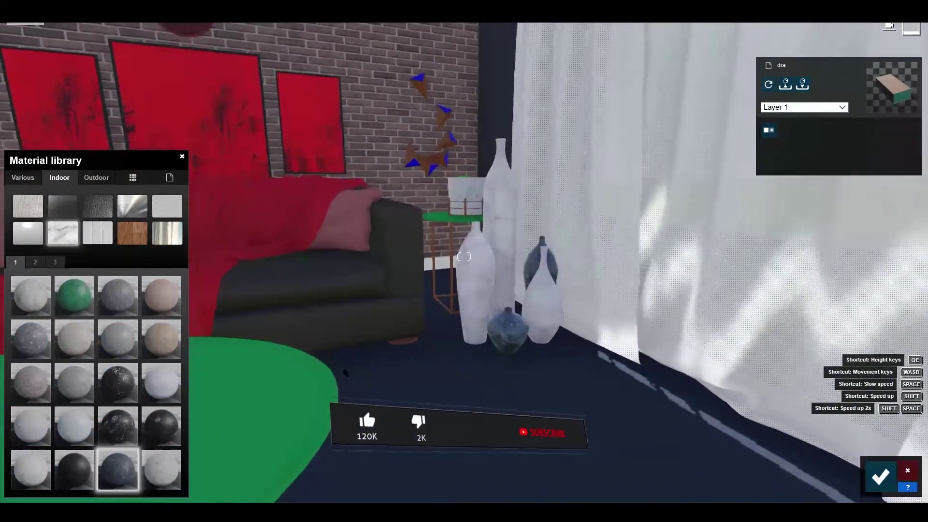
# Assign the Standard material to the three red paintings (10 - Default) on the brick wall.
pyautogui.moveTo(348, 373); pyautogui.dragTo(374, 342, button='right')
pyautogui.press('w')
pyautogui.press('w')
pyautogui.click(403, 364)
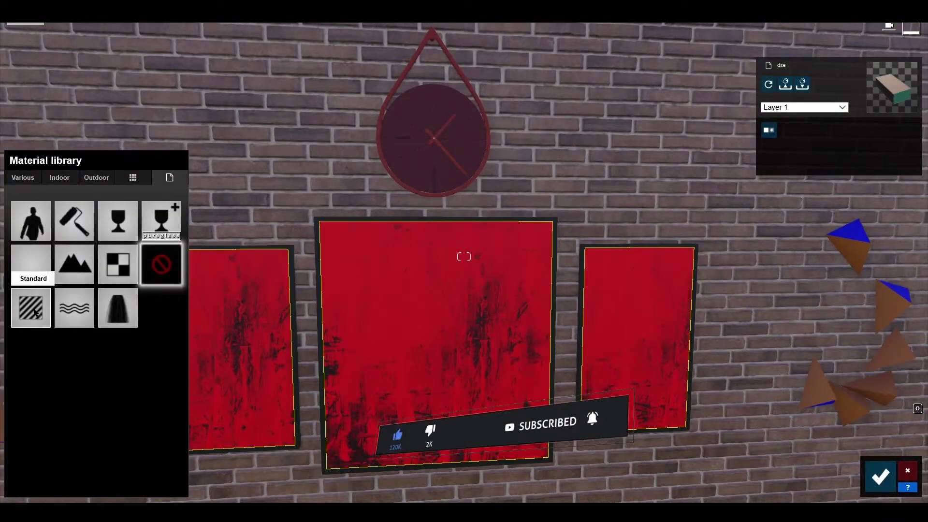
pyautogui.click(31, 308)
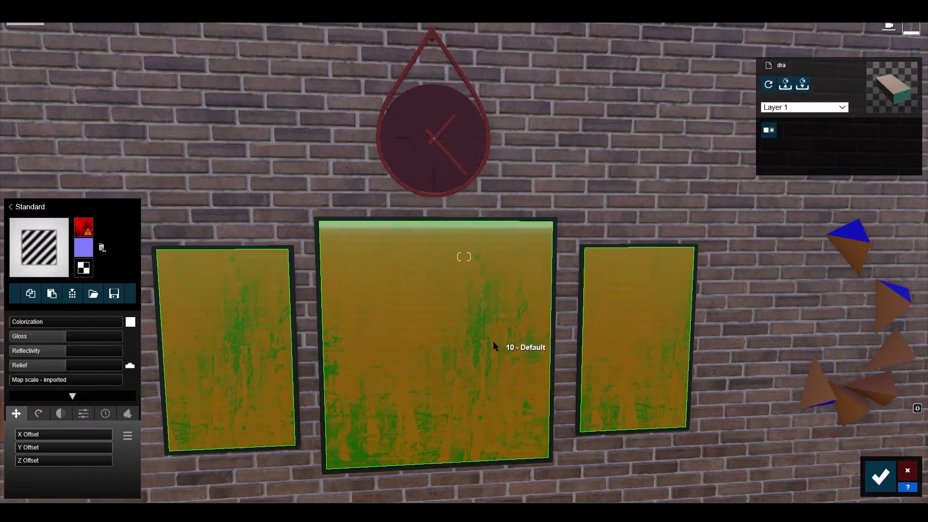
# Tone down the red of the paintings with a white colorization of 0.4.
pyautogui.press('d')
pyautogui.moveTo(493, 347); pyautogui.dragTo(396, 339, button='right')
pyautogui.moveTo(81, 221)
pyautogui.press('a')
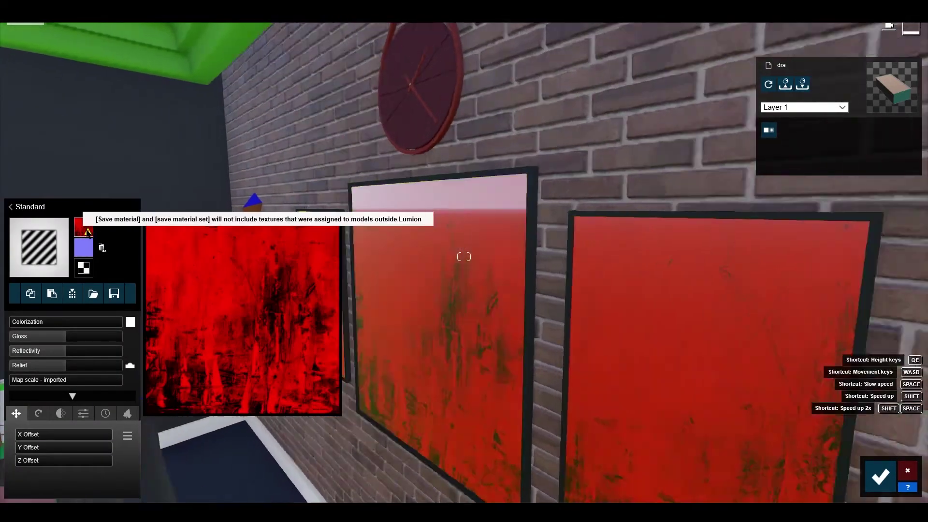
pyautogui.press('a')
pyautogui.moveTo(629, 365); pyautogui.dragTo(404, 304, button='right')
pyautogui.press('w')
pyautogui.press('d')
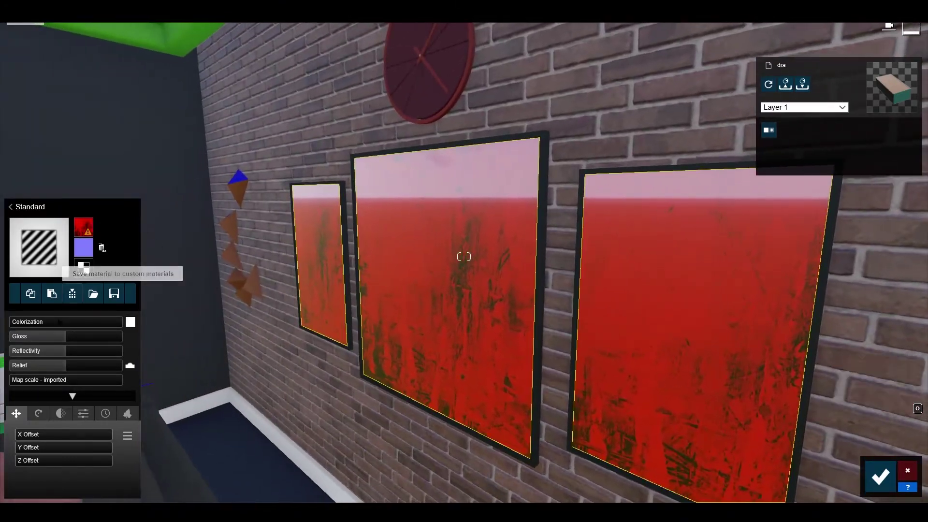
pyautogui.click(58, 322)
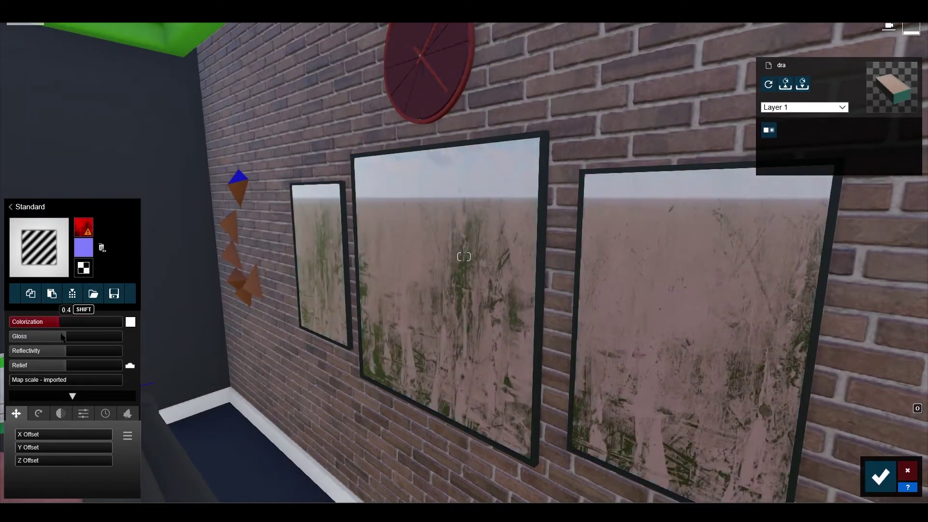
# Set the paintings' colorization to 0.5, reduce gloss and reflectivity to zero, and raise relief to maximum.
pyautogui.click(66, 337)
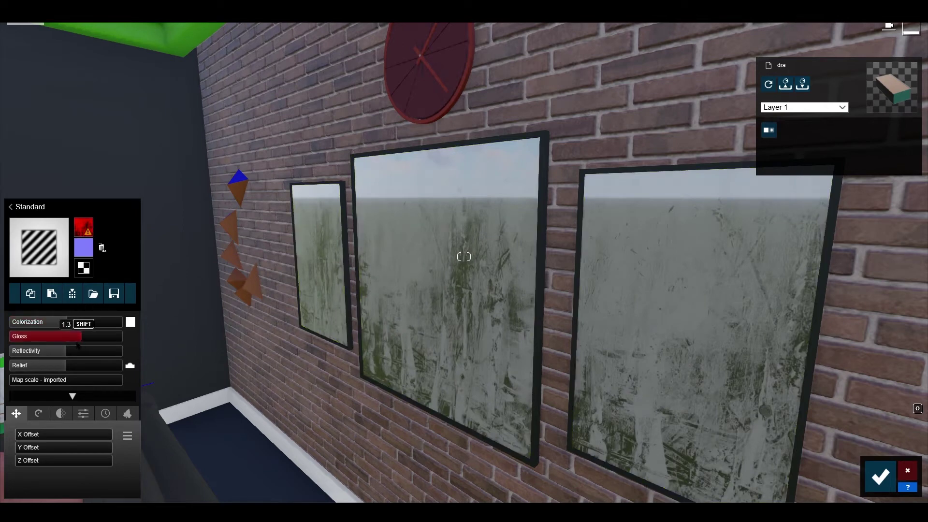
pyautogui.click(57, 352)
pyautogui.moveTo(76, 356); pyautogui.dragTo(10, 354)
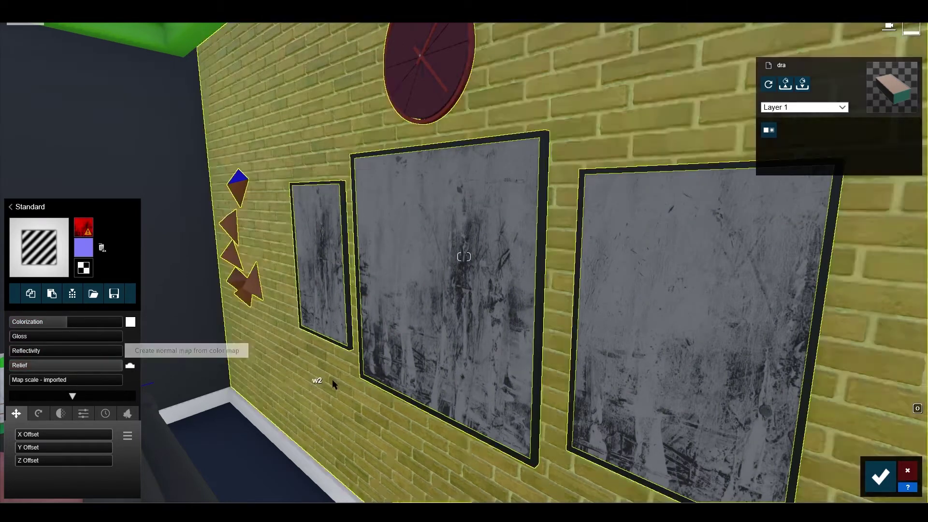
pyautogui.press('a')
pyautogui.moveTo(420, 280); pyautogui.dragTo(498, 259, button='right')
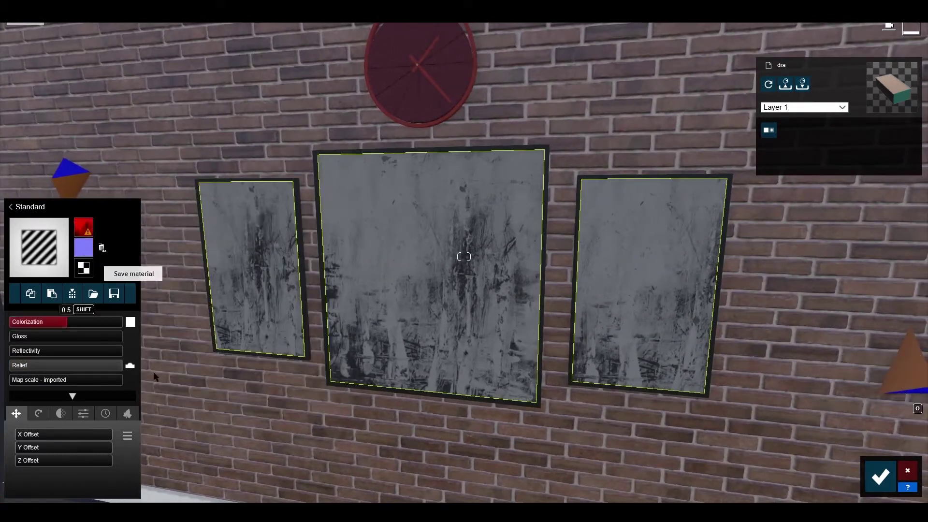
# Try adjusting the paintings' map scale and return it to 0.0, the imported scale.
pyautogui.press('a')
pyautogui.moveTo(8, 409); pyautogui.dragTo(25, 385, button='right')
pyautogui.moveTo(26, 383)
pyautogui.mouseDown()
pyautogui.moveTo(1, 389)
pyautogui.moveTo(104, 380)
pyautogui.moveTo(4, 408)
pyautogui.mouseUp()
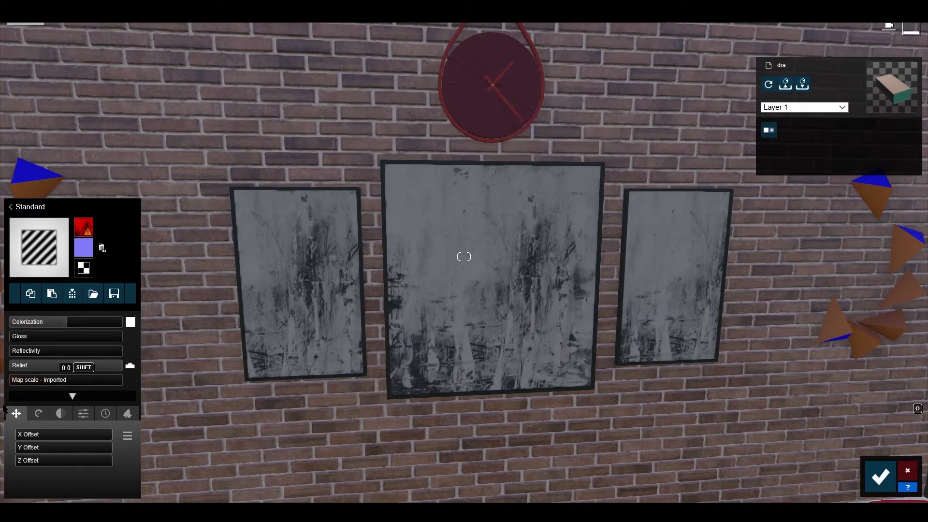
# Select the brown triangular wall ornaments beside the paintings, try the indoor Aluminium metal, and apply Brass.
pyautogui.press('d')
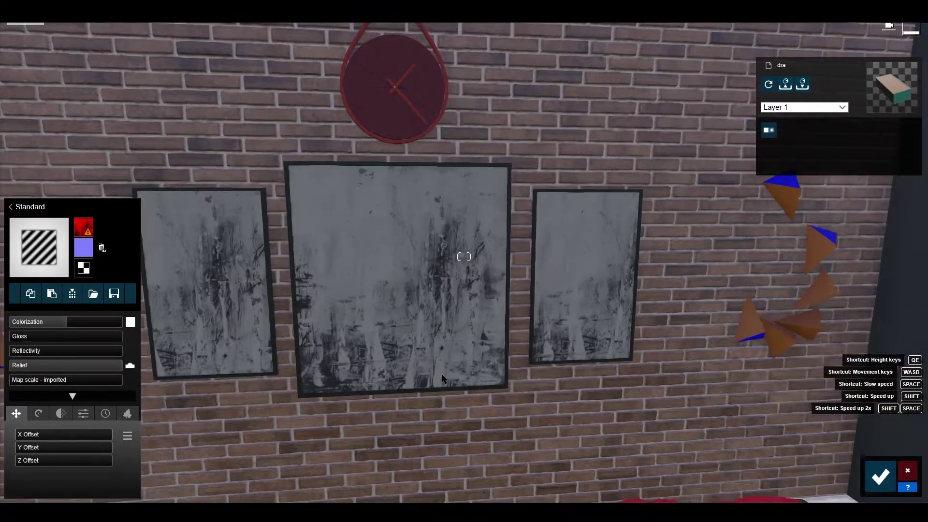
pyautogui.press('s')
pyautogui.moveTo(442, 373); pyautogui.dragTo(390, 126, button='right')
pyautogui.press('s')
pyautogui.press('a')
pyautogui.press('w')
pyautogui.press('w')
pyautogui.click(391, 127)
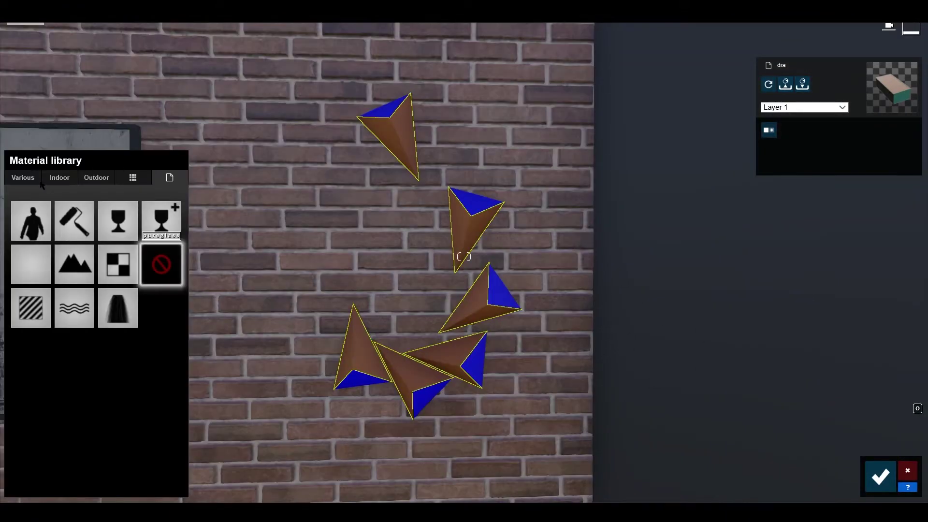
pyautogui.click(56, 181)
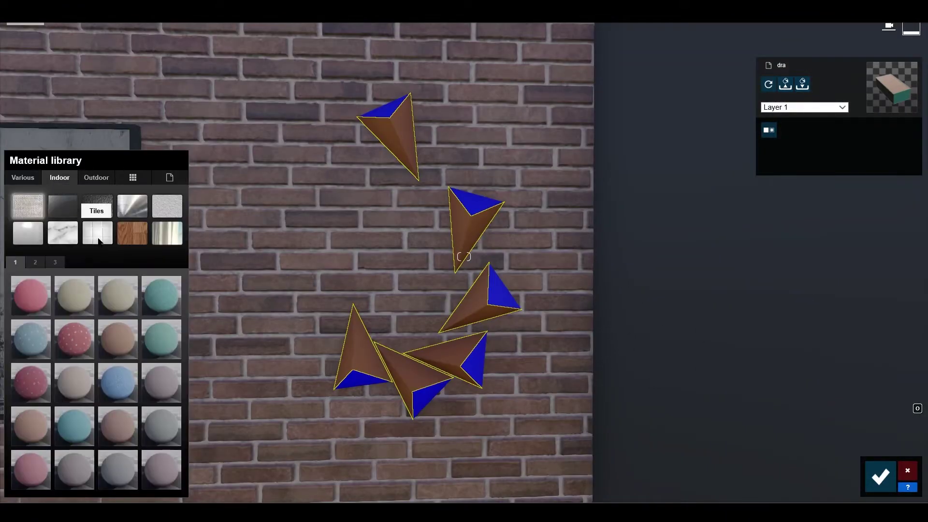
pyautogui.click(138, 211)
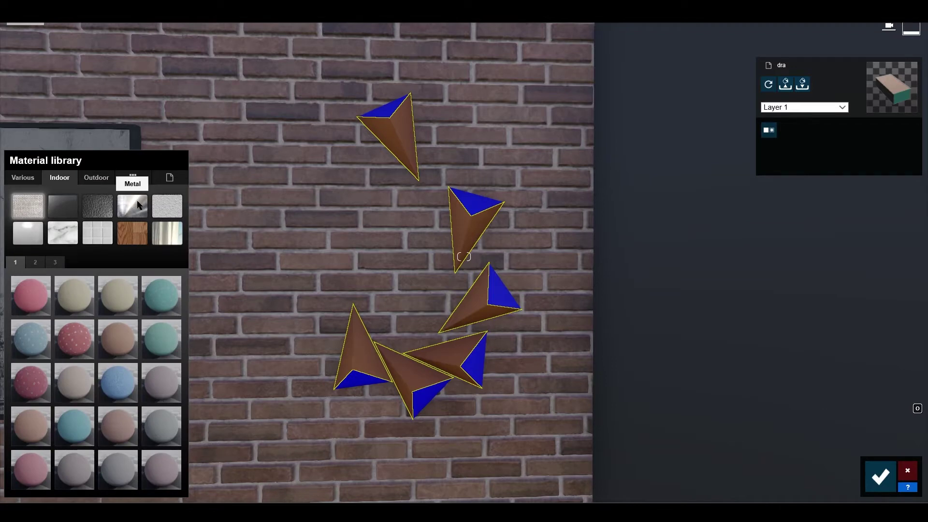
pyautogui.click(41, 298)
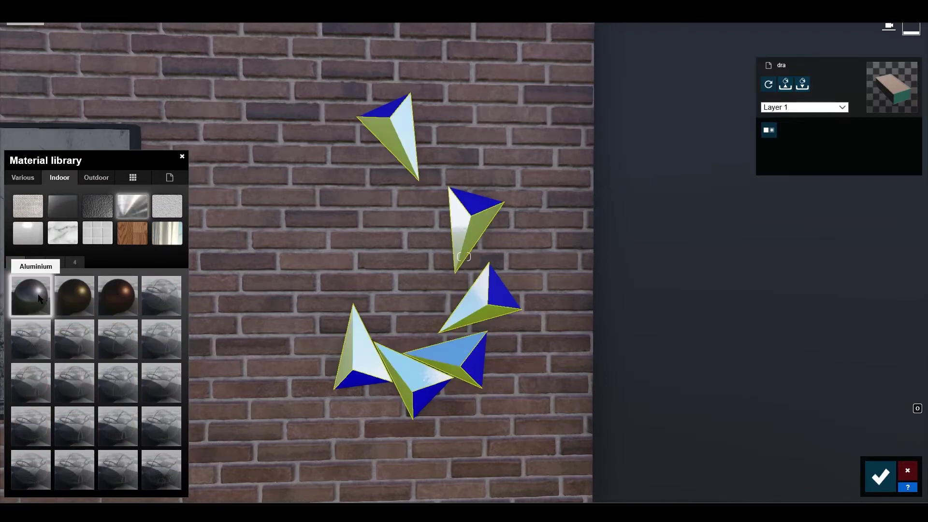
pyautogui.click(86, 305)
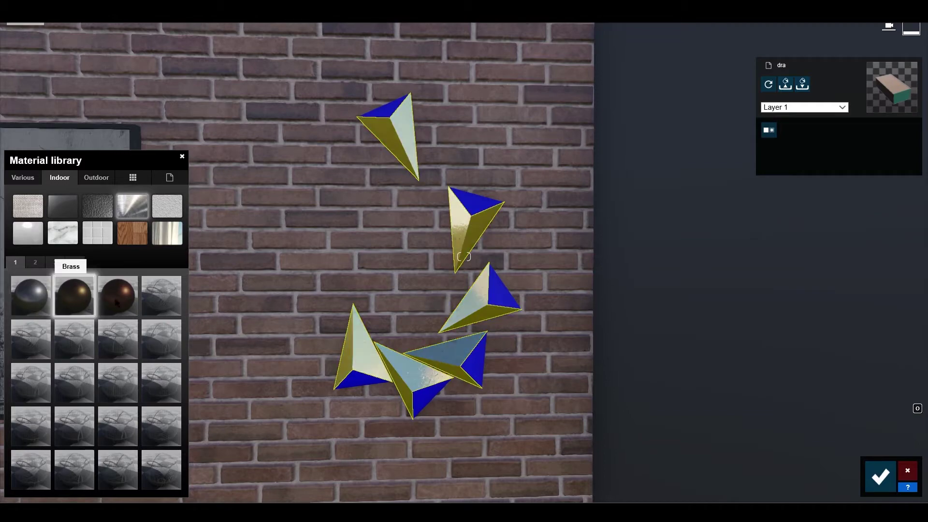
# Change the triangular wall ornaments' material to Bronze and reduce its relief to 0.0.
pyautogui.click(116, 297)
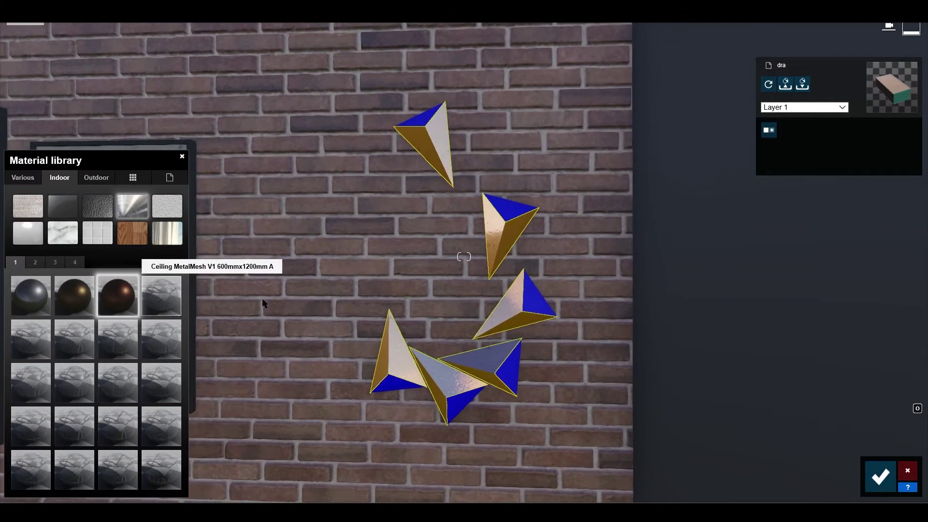
pyautogui.press('w')
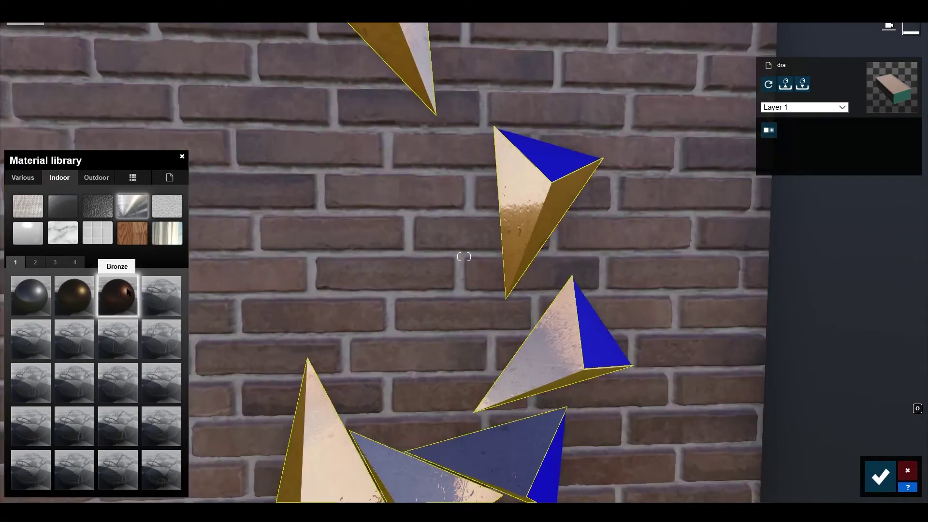
pyautogui.doubleClick(121, 296)
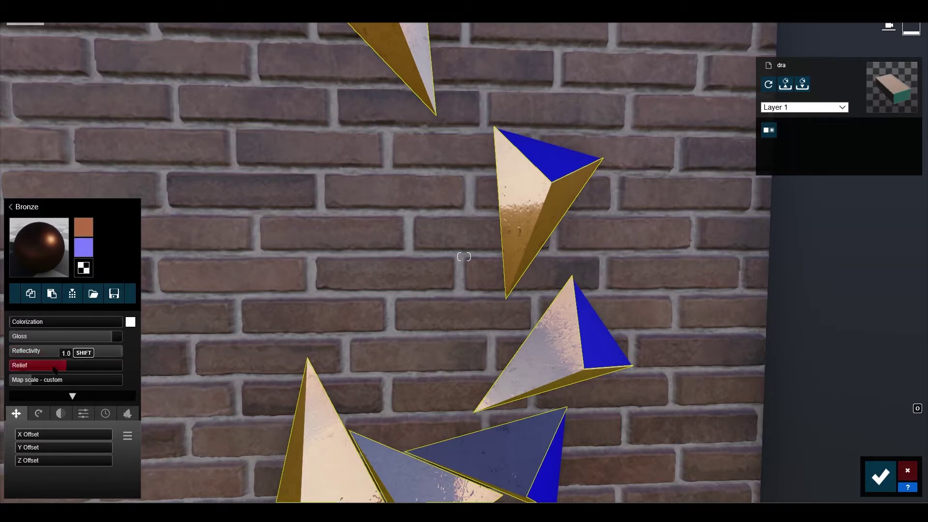
pyautogui.moveTo(63, 366); pyautogui.dragTo(51, 367)
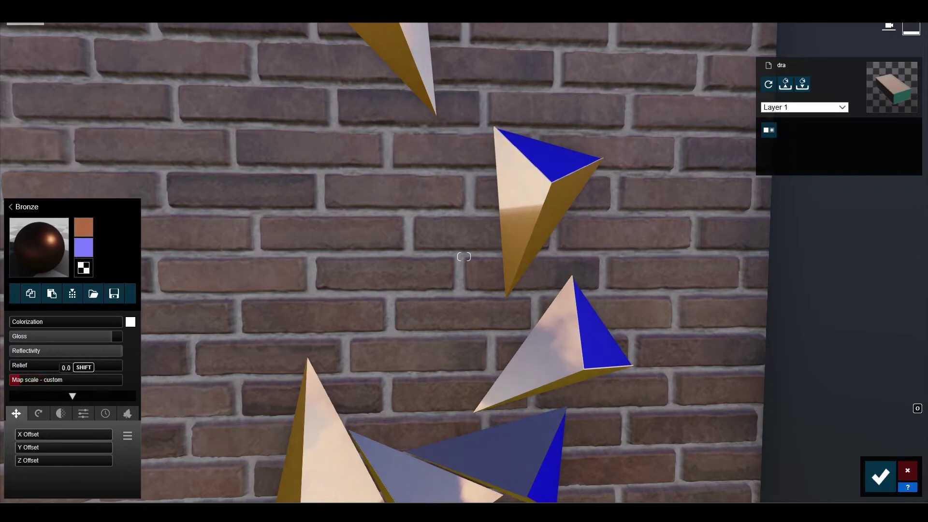
# Select the blue faces of the wall ornaments and assign them the Standard material.
pyautogui.press('s')
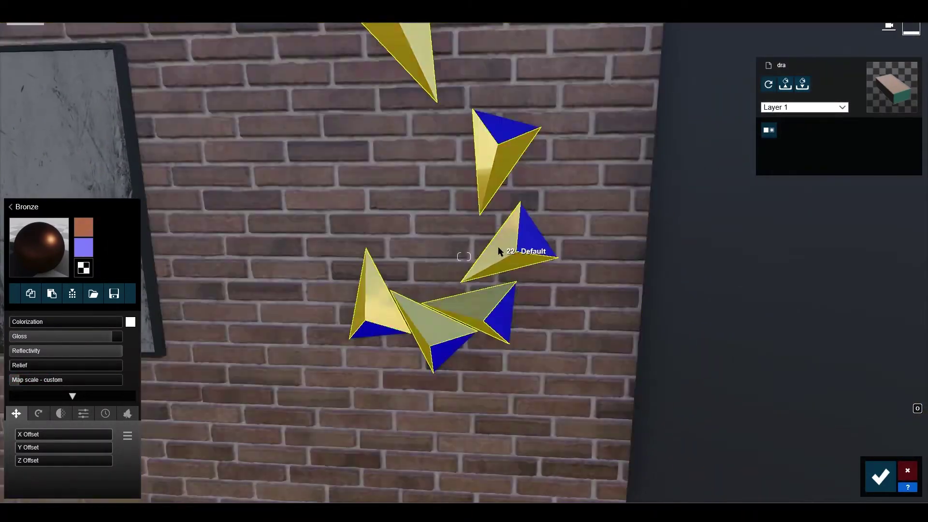
pyautogui.press('s')
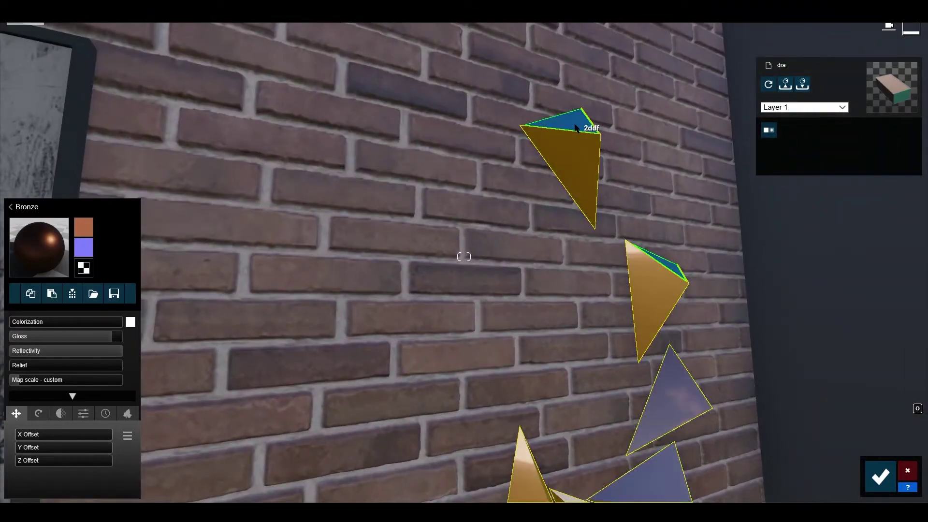
pyautogui.click(575, 127)
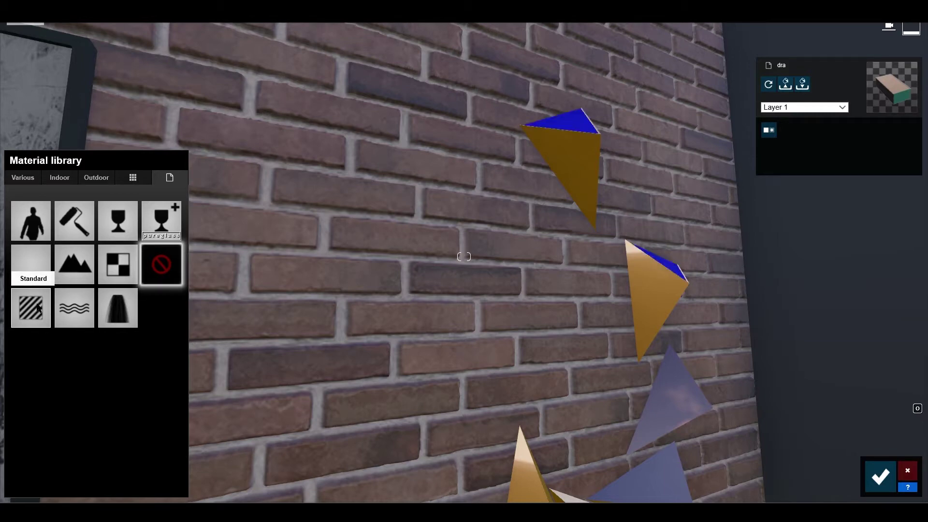
pyautogui.click(39, 308)
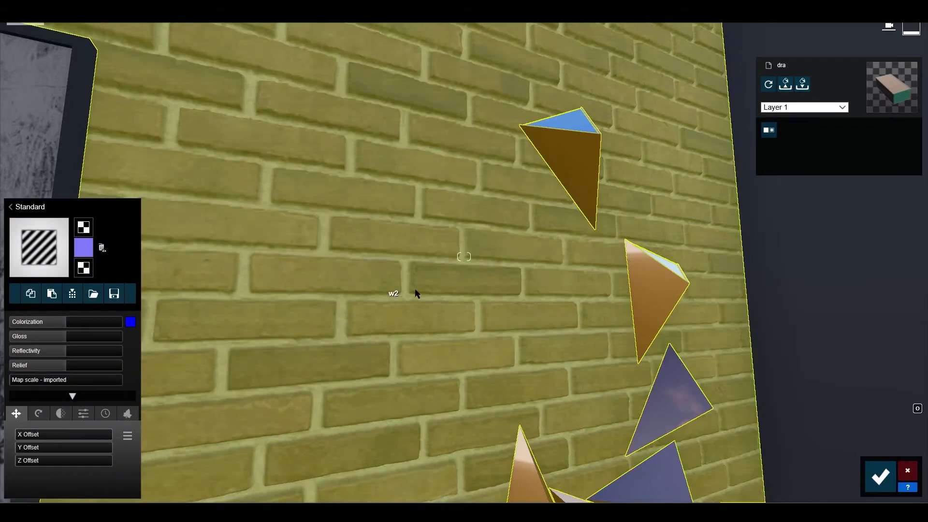
# Recolor the ornaments' blue faces white at full colorization and lower their reflectivity.
pyautogui.press('w')
pyautogui.moveTo(417, 292); pyautogui.dragTo(385, 297, button='right')
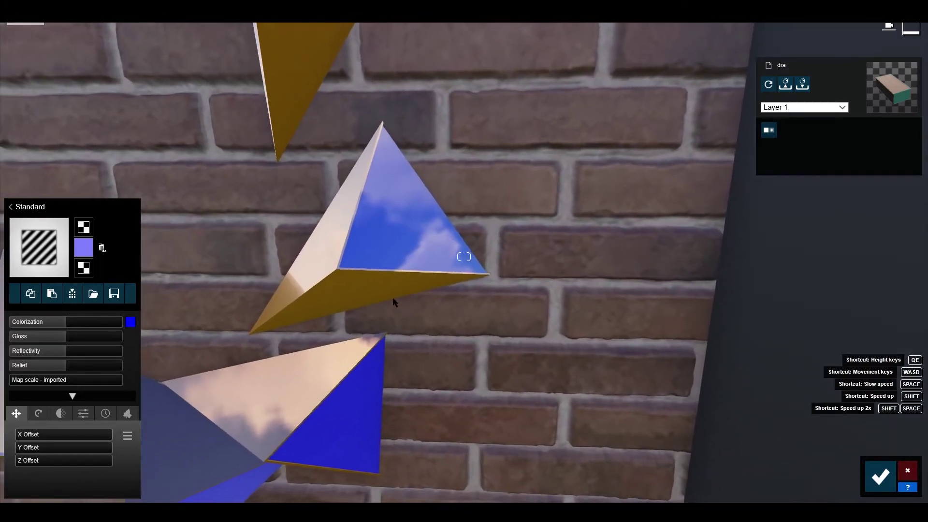
pyautogui.click(406, 199)
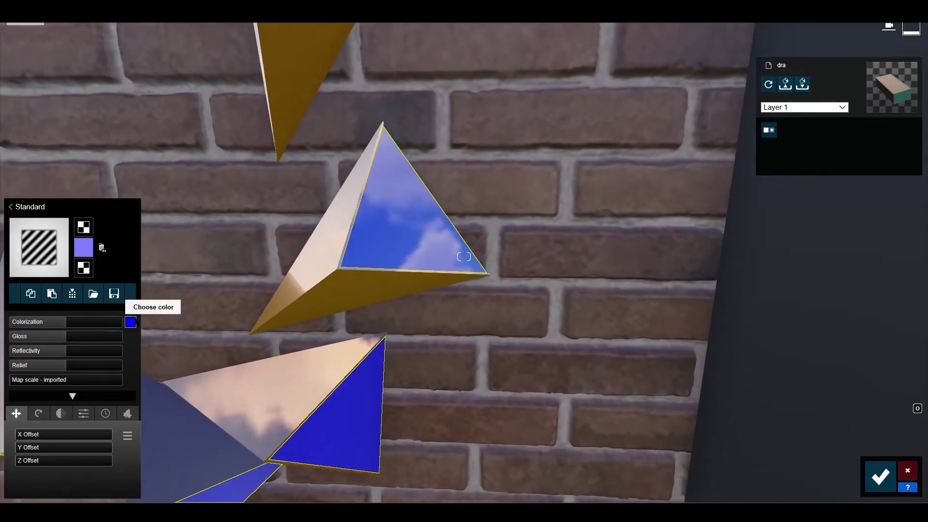
pyautogui.click(131, 321)
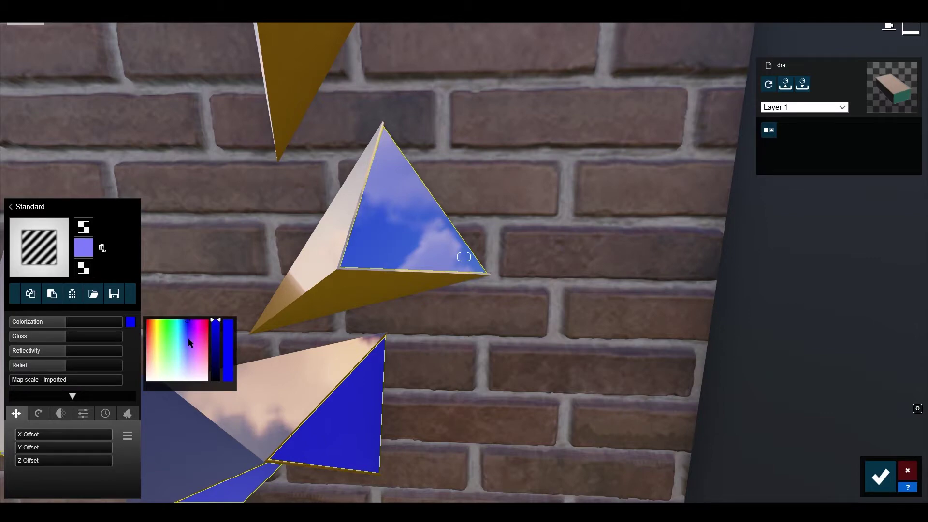
pyautogui.click(172, 366)
pyautogui.moveTo(72, 328); pyautogui.dragTo(260, 373)
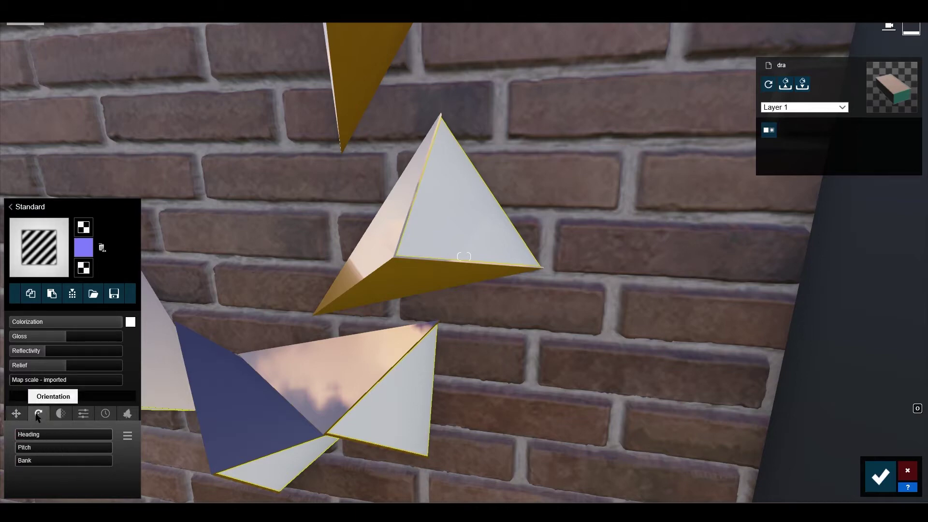
# Try full transparency on the ornaments' white faces, return it to zero and switch back to waxiness.
pyautogui.click(60, 413)
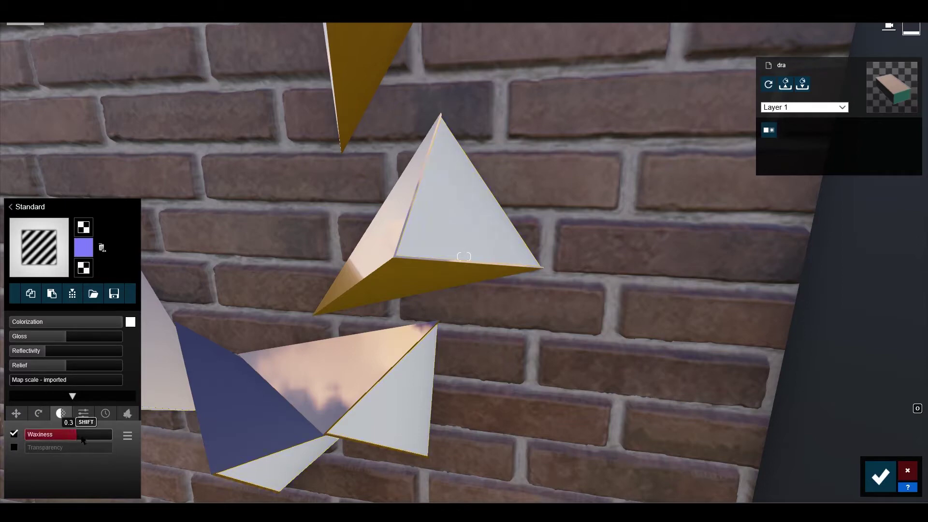
pyautogui.click(14, 447)
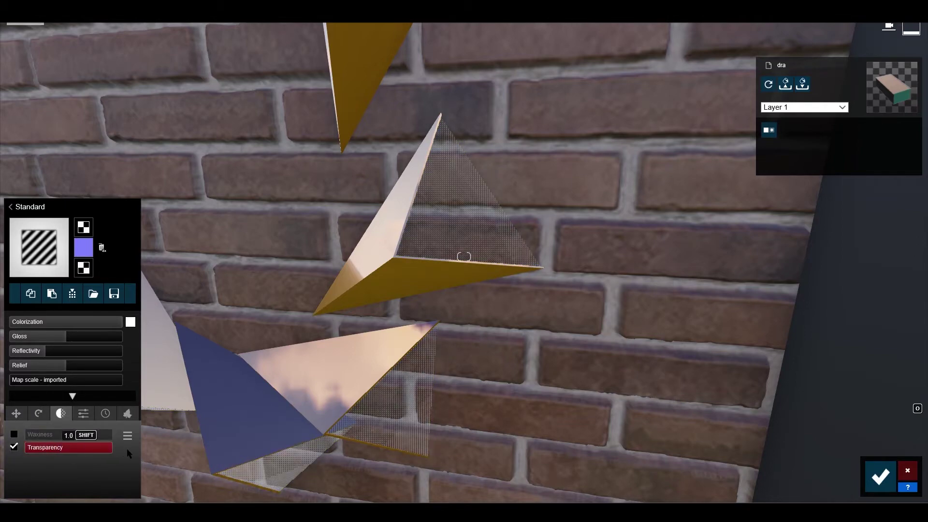
pyautogui.moveTo(124, 449); pyautogui.dragTo(11, 468)
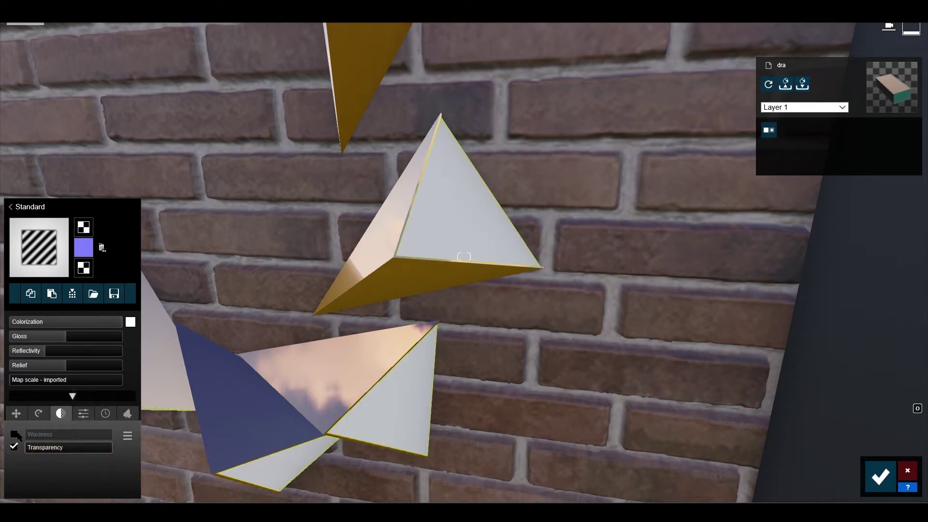
pyautogui.click(14, 434)
# Make the ornaments' white faces glow by raising the emissive value, and reduce it slightly to soften the light.
pyautogui.click(89, 412)
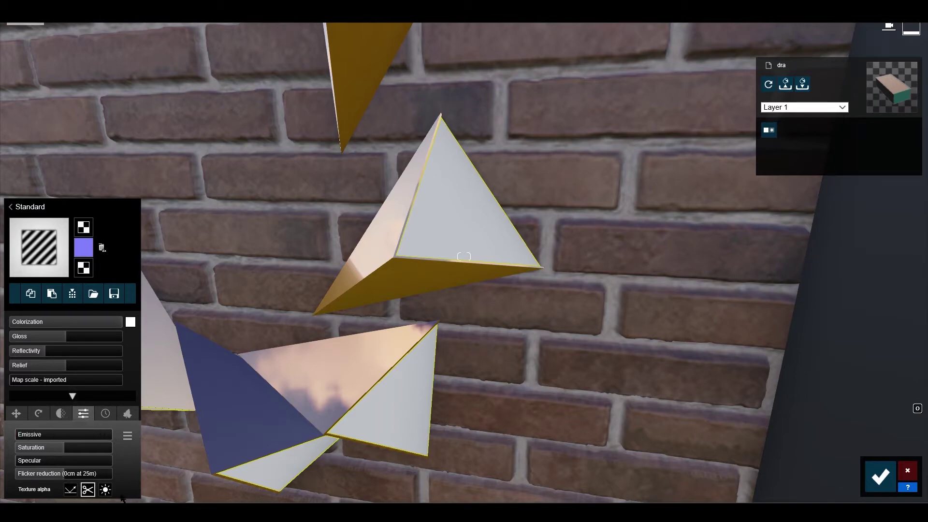
pyautogui.moveTo(23, 439); pyautogui.dragTo(68, 446)
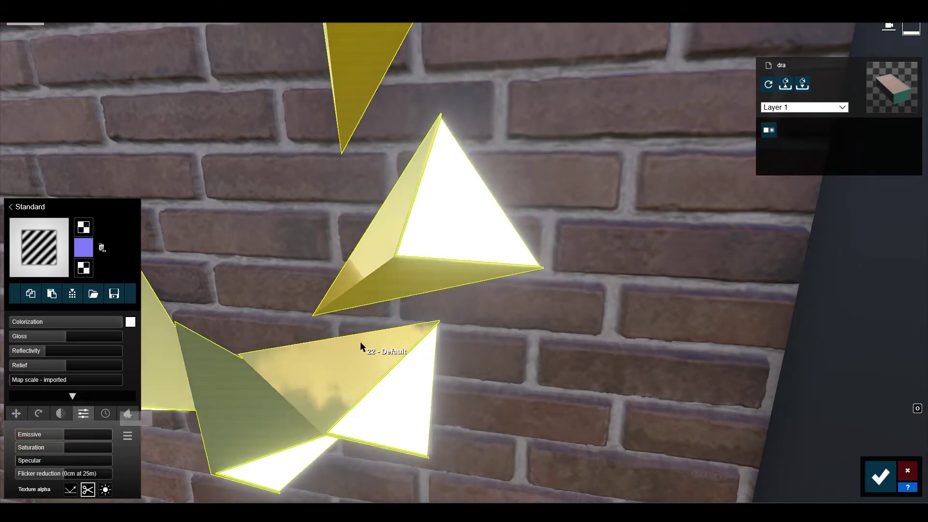
pyautogui.scroll(-3, 360, 341)
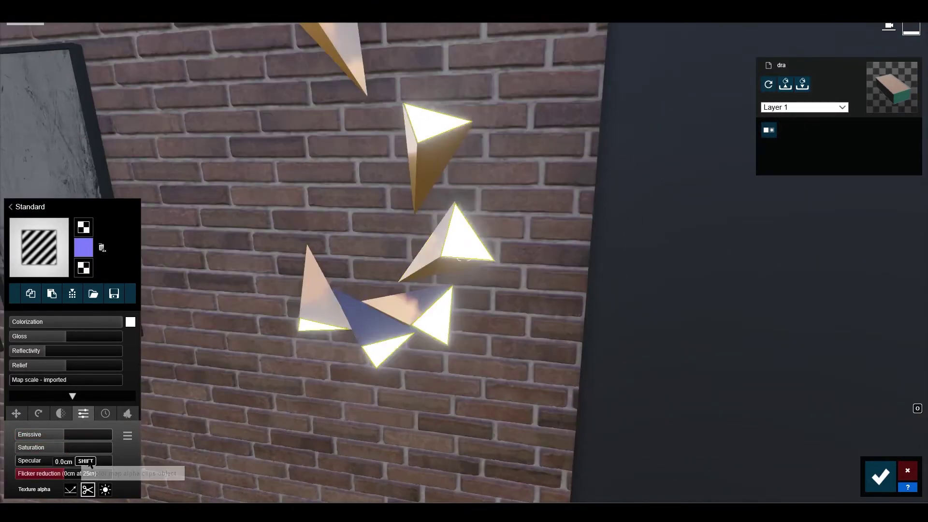
pyautogui.click(51, 436)
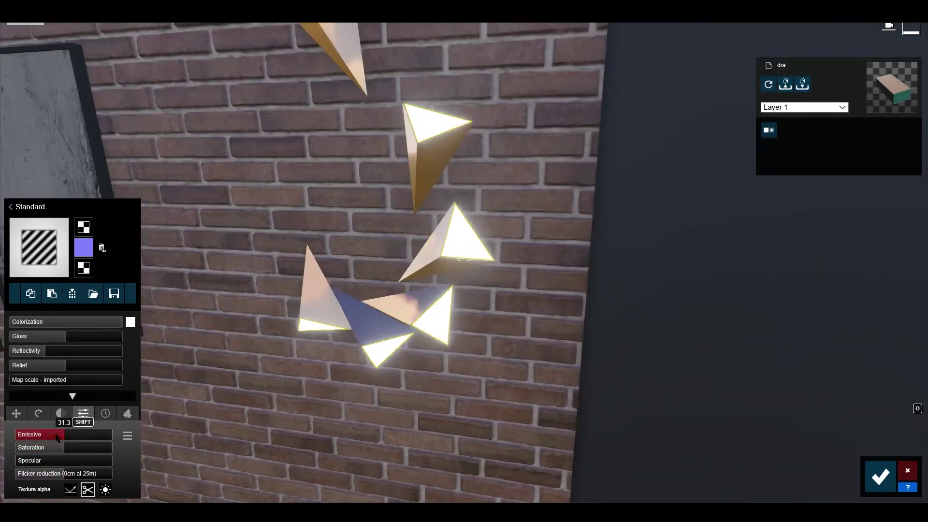
pyautogui.press('s')
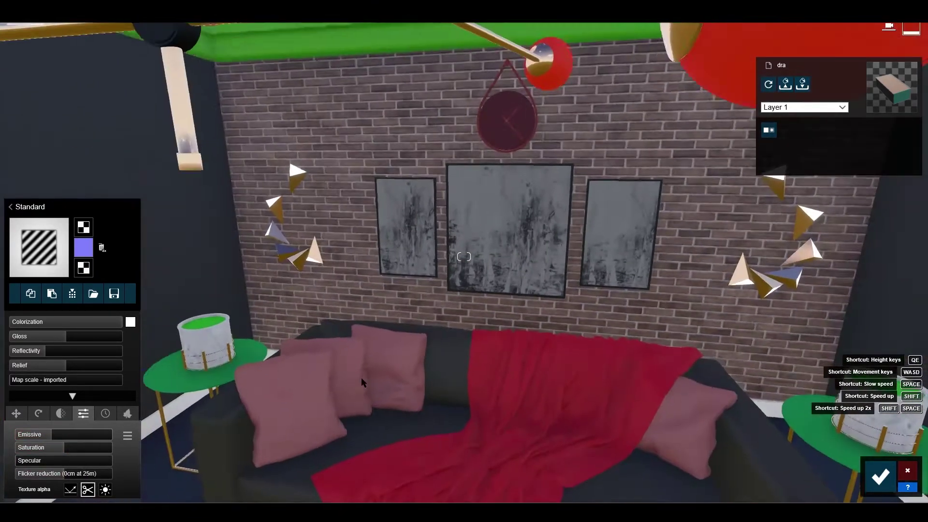
pyautogui.press('s')
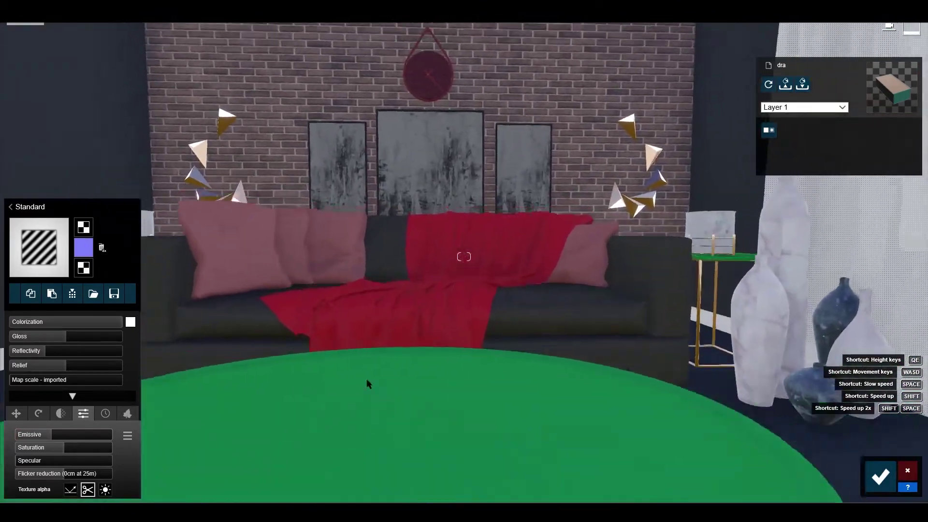
# Select the green tabletops of the side and coffee tables and apply the indoor stone material Marble 014 1024.
pyautogui.press('w')
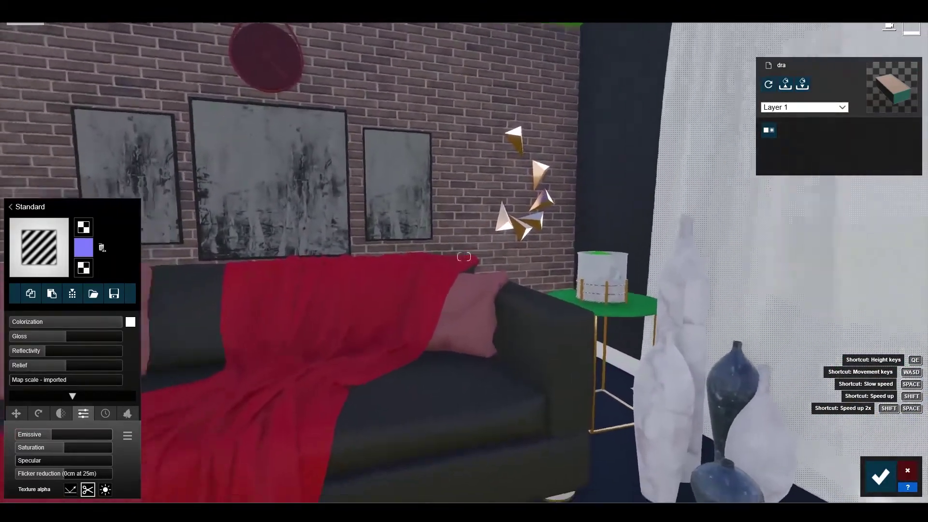
pyautogui.moveTo(629, 290); pyautogui.dragTo(370, 411)
pyautogui.click(371, 411)
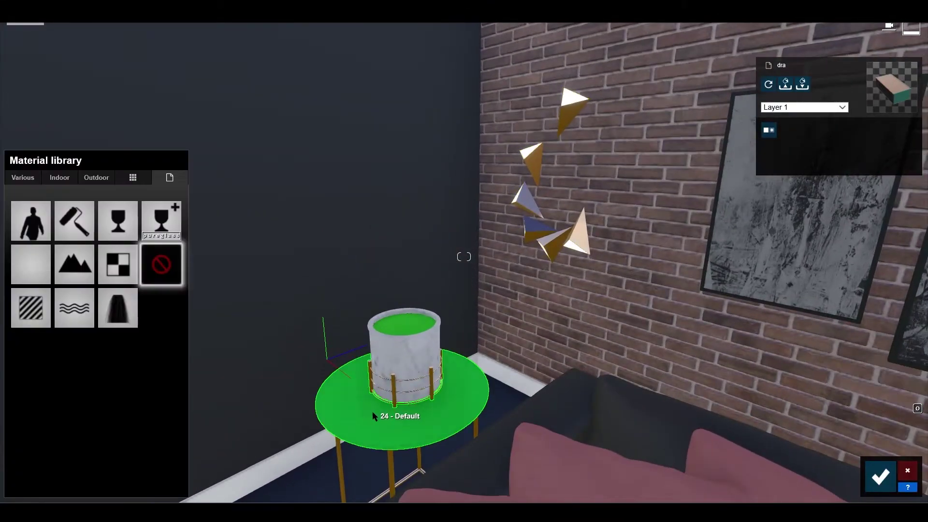
pyautogui.moveTo(457, 409); pyautogui.dragTo(628, 396)
pyautogui.press('d')
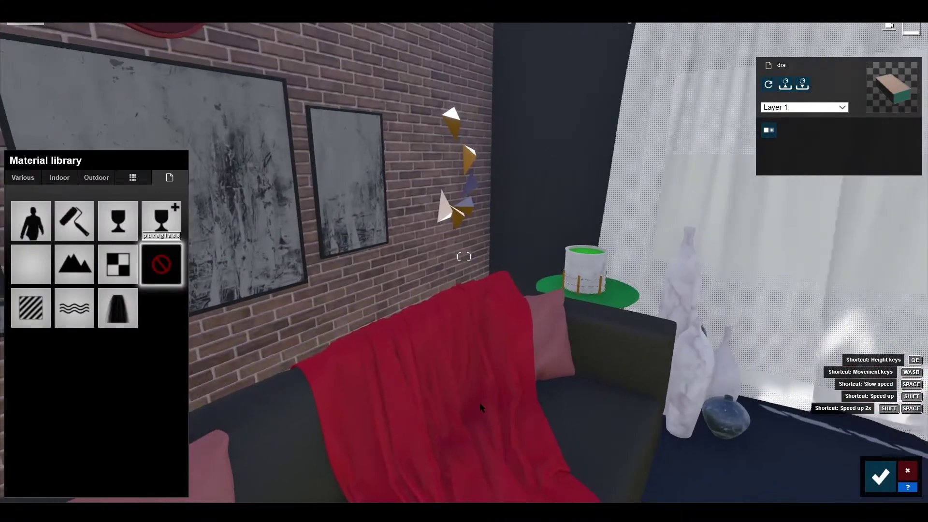
pyautogui.press('w')
pyautogui.press('a')
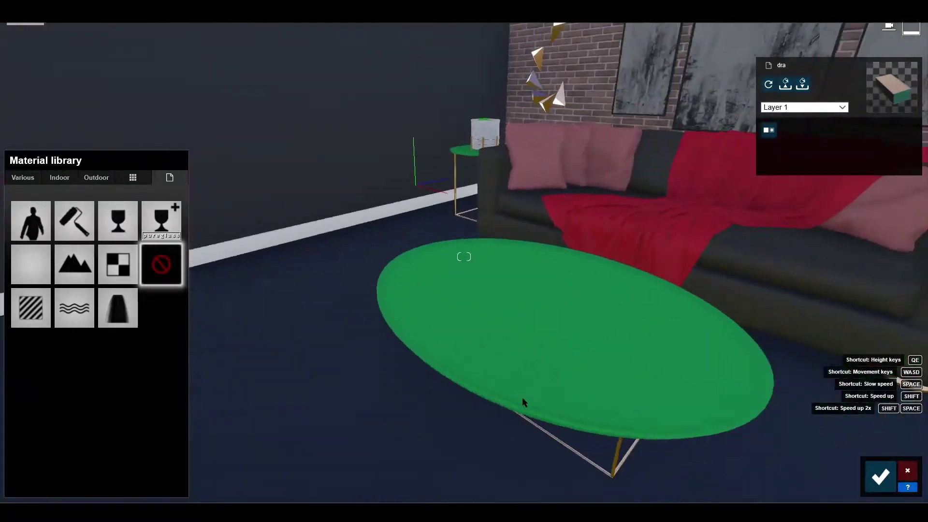
pyautogui.moveTo(524, 403); pyautogui.dragTo(411, 312, button='right')
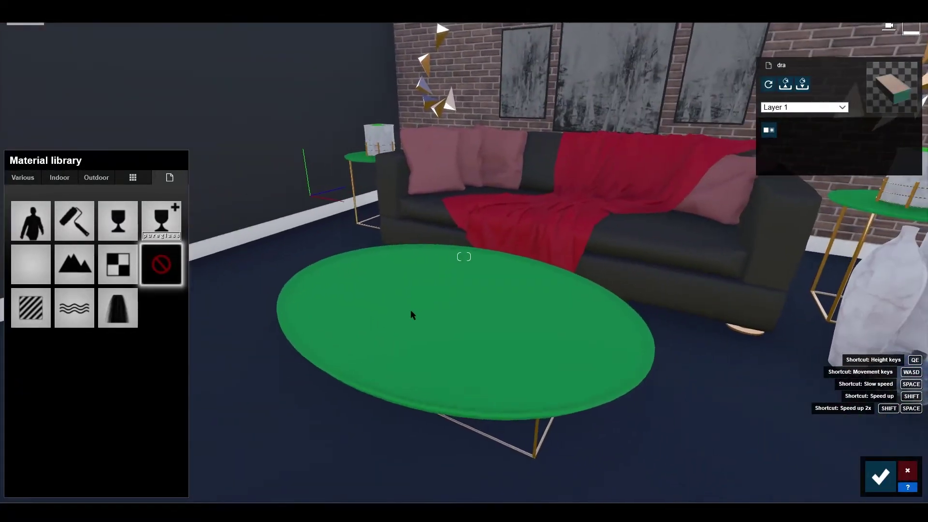
pyautogui.click(66, 178)
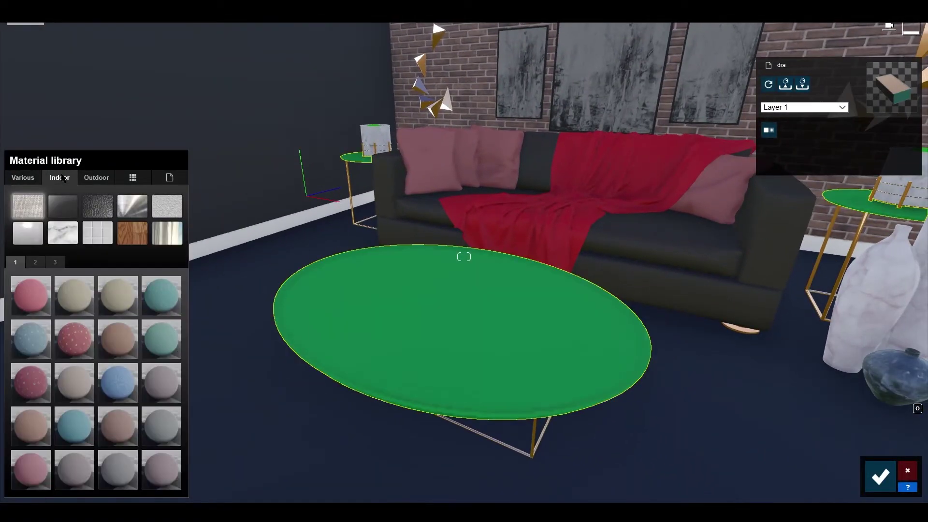
pyautogui.click(63, 234)
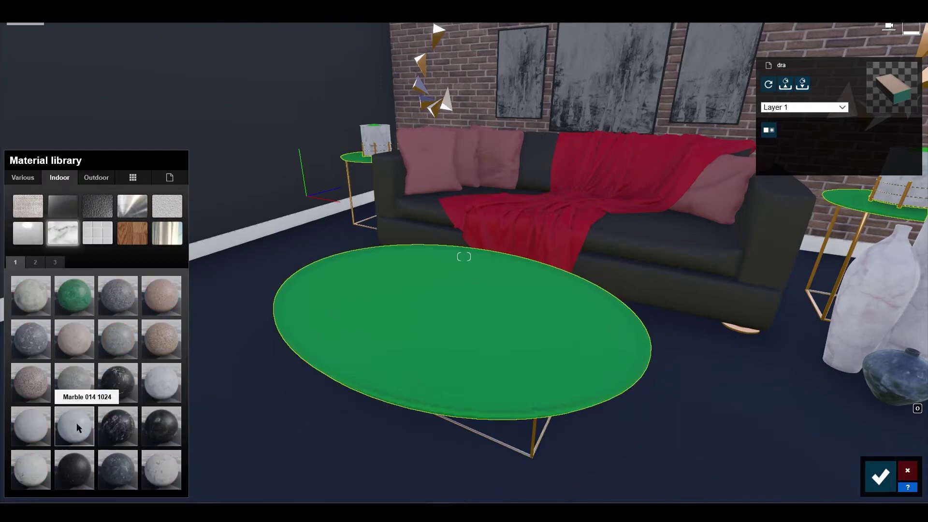
pyautogui.moveTo(75, 426); pyautogui.dragTo(543, 304)
# Try Marble 013 1024 on the tabletops, settle on Marble 012 1024 and open its settings.
pyautogui.press('a')
pyautogui.moveTo(544, 304); pyautogui.dragTo(592, 314, button='right')
pyautogui.press('e')
pyautogui.press('q')
pyautogui.click(30, 426)
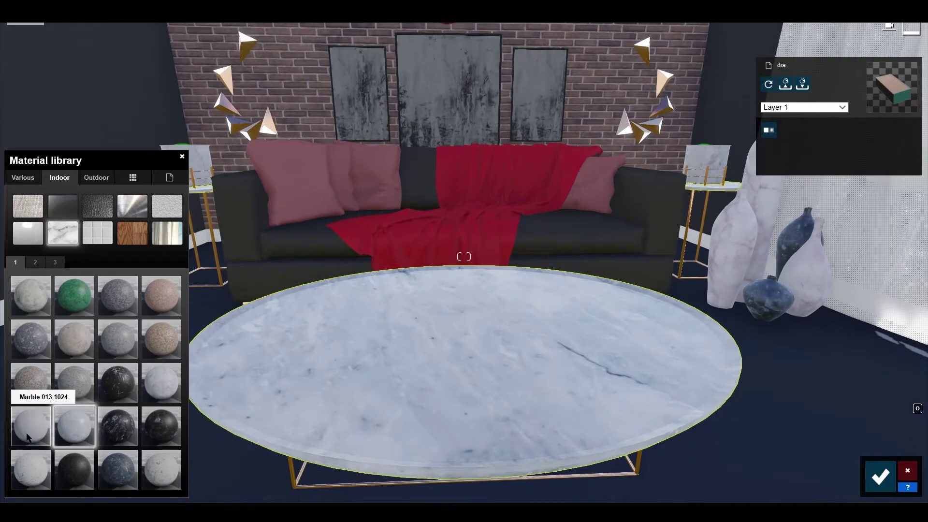
pyautogui.doubleClick(170, 382)
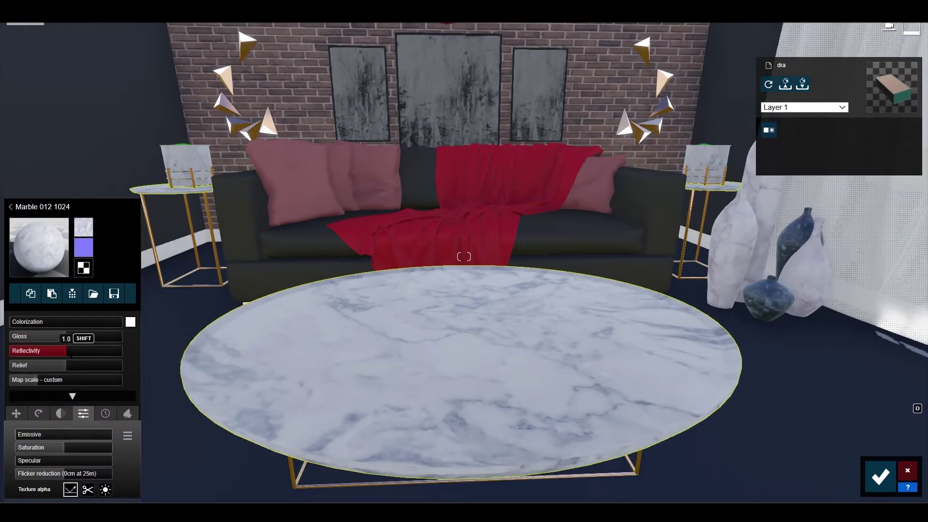
# Raise the marble tabletops' reflectivity to near maximum and increase their gloss.
pyautogui.moveTo(81, 357); pyautogui.dragTo(113, 357)
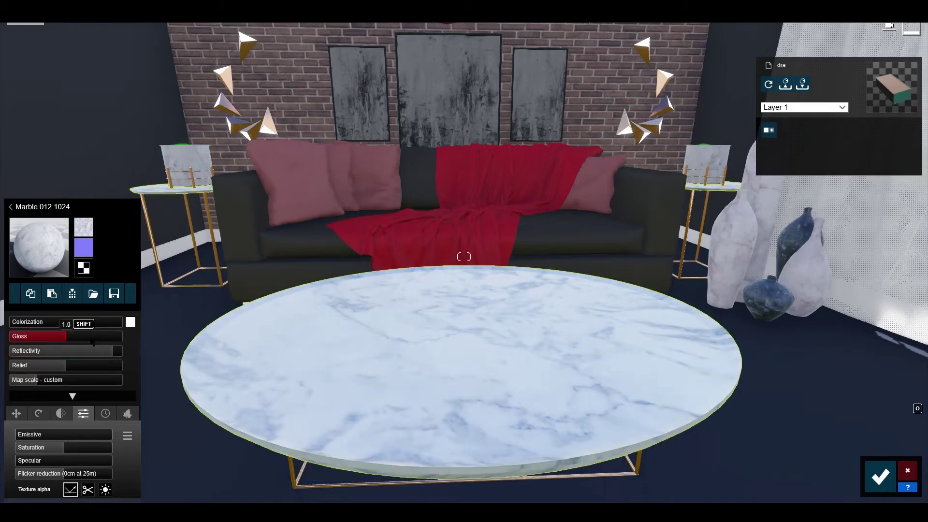
pyautogui.scroll(-5, 457, 302)
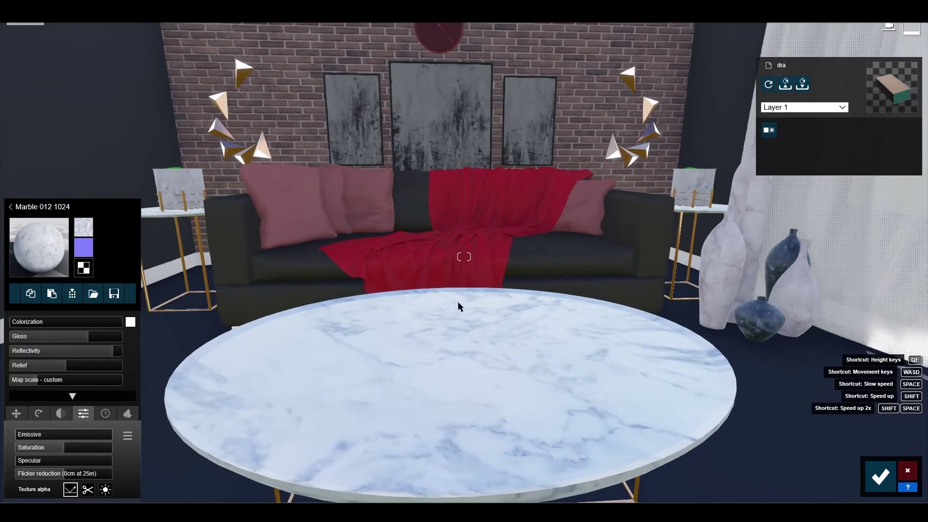
pyautogui.scroll(10, 457, 301)
# Select the plain floor and apply the indoor wood material Polii Wood Flooring 04 3k.
pyautogui.moveTo(458, 302); pyautogui.dragTo(692, 391, button='right')
pyautogui.click(681, 395)
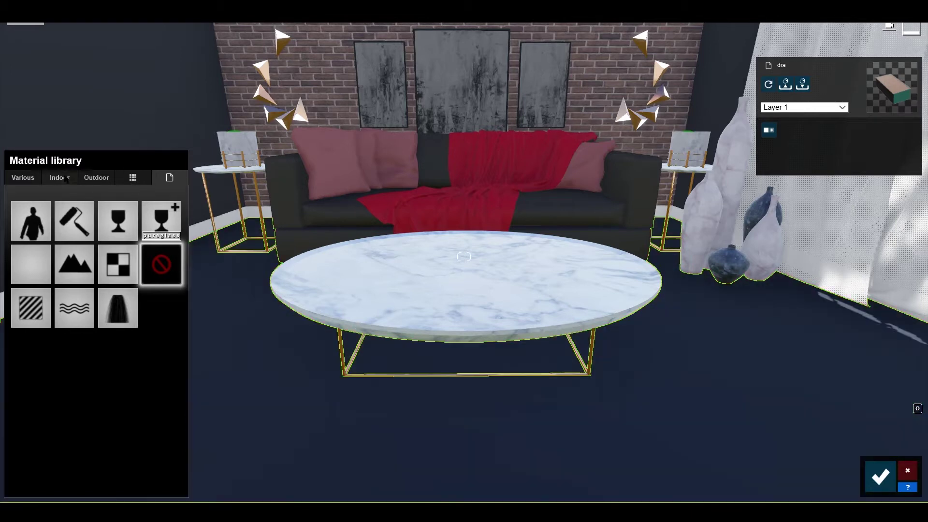
pyautogui.click(62, 178)
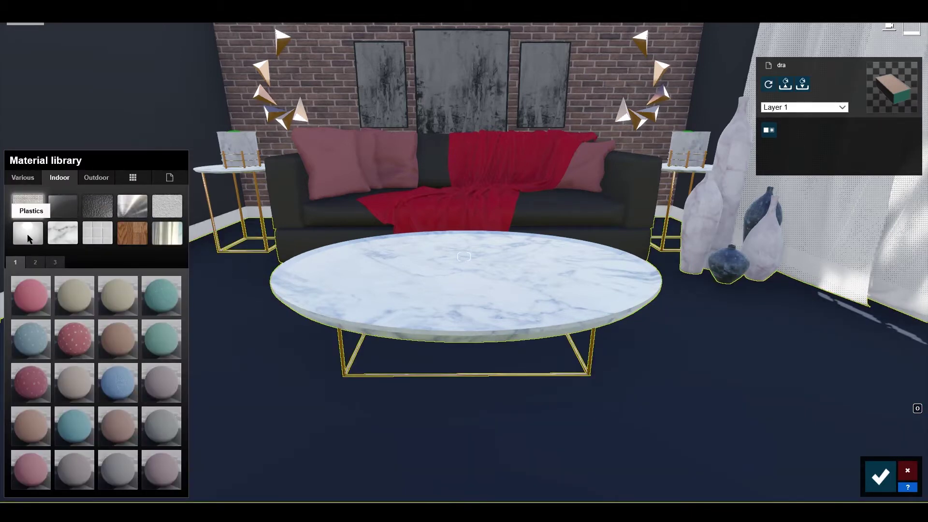
pyautogui.click(133, 234)
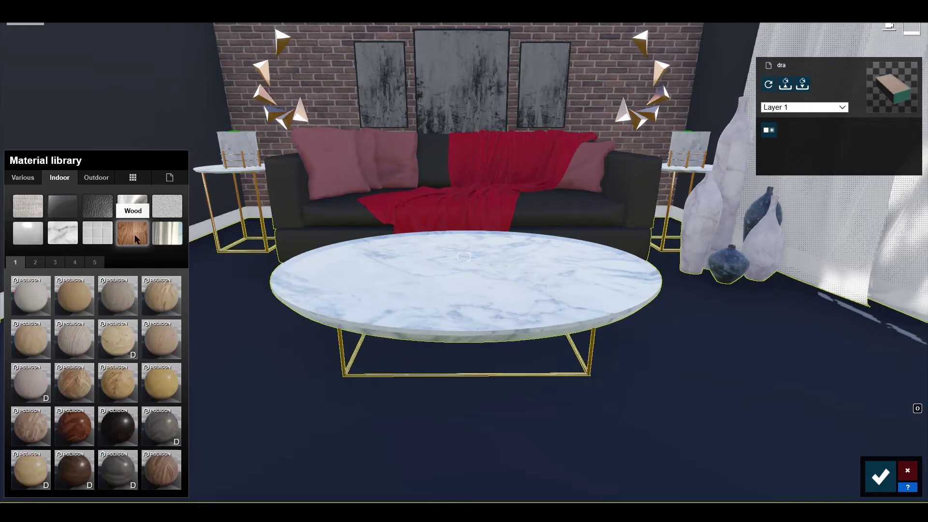
pyautogui.click(170, 473)
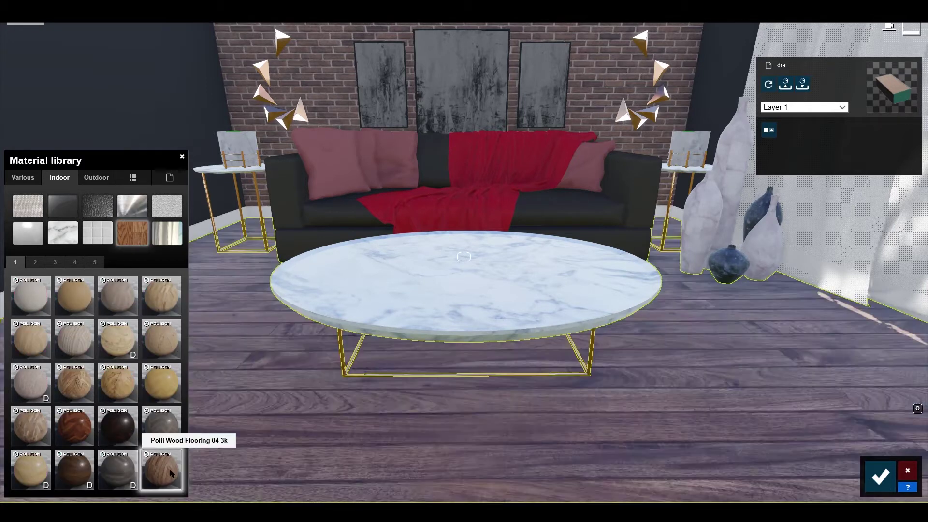
# Try several other indoor wood materials on the floor, including Wood Floor 001 1024 and a reddish-brown wood.
pyautogui.click(35, 262)
pyautogui.click(36, 310)
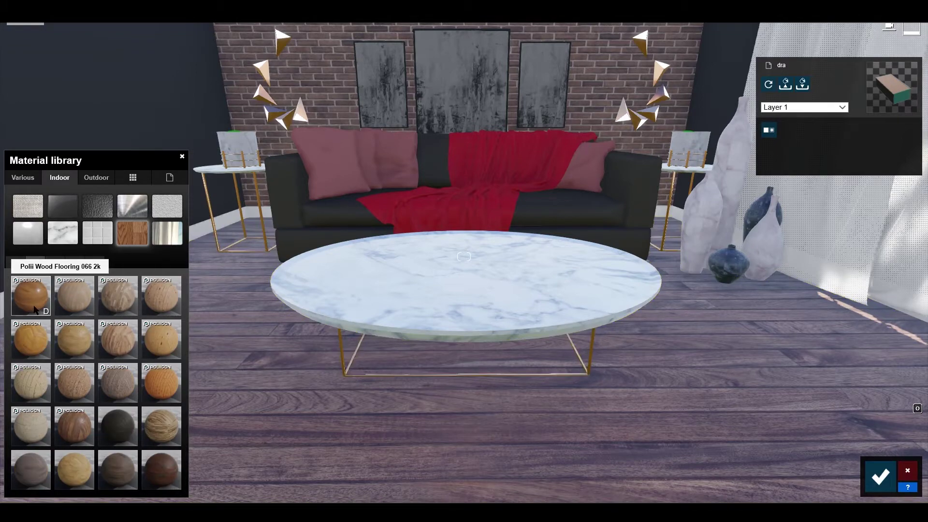
pyautogui.click(75, 383)
pyautogui.click(117, 383)
pyautogui.click(124, 437)
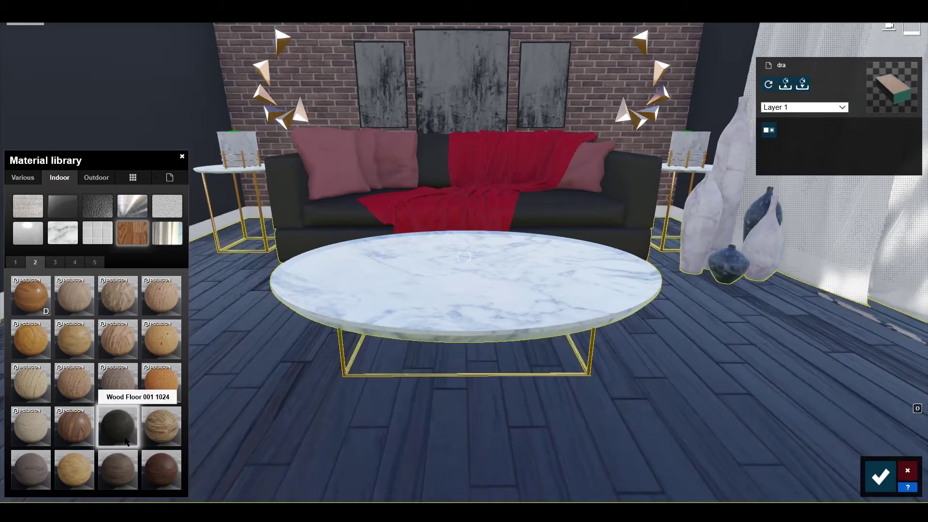
pyautogui.click(161, 469)
pyautogui.moveTo(550, 392); pyautogui.dragTo(334, 357)
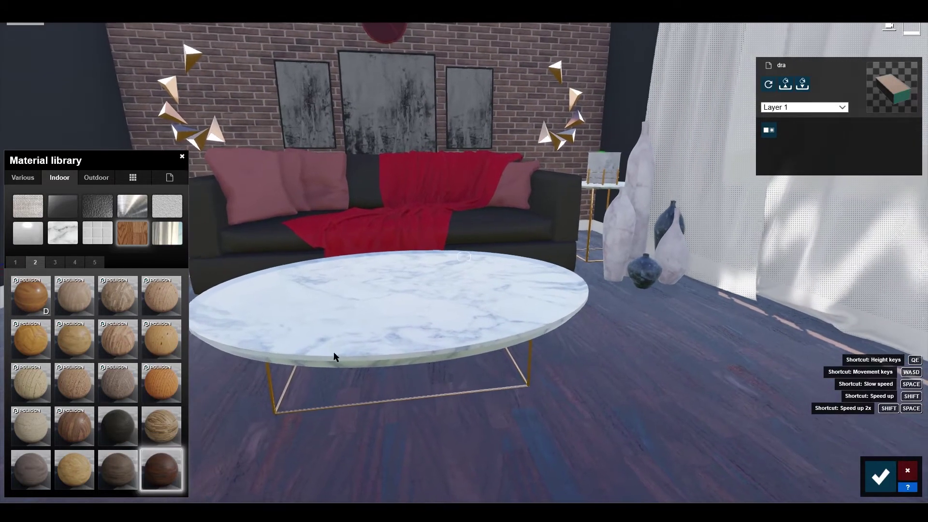
# Apply a very dark brown indoor wood material to the floor and check it around the room.
pyautogui.click(64, 264)
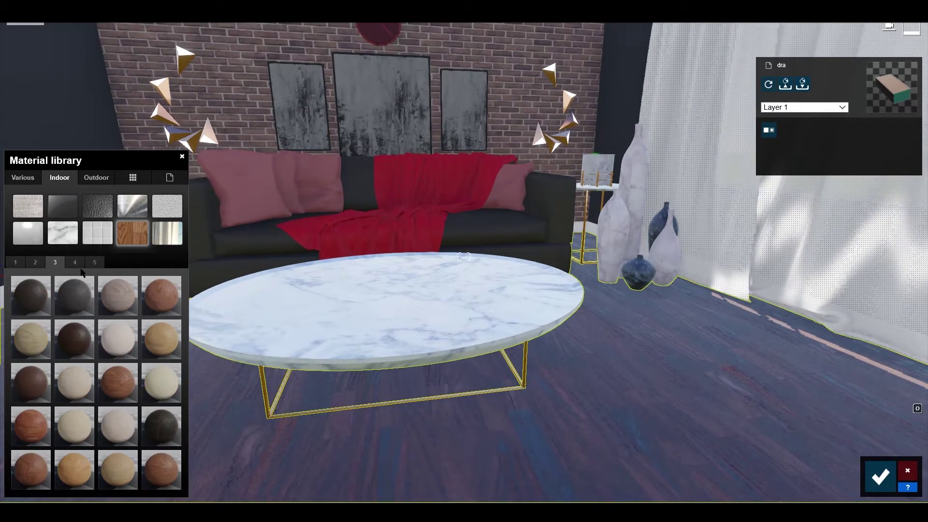
pyautogui.click(74, 339)
pyautogui.press('w')
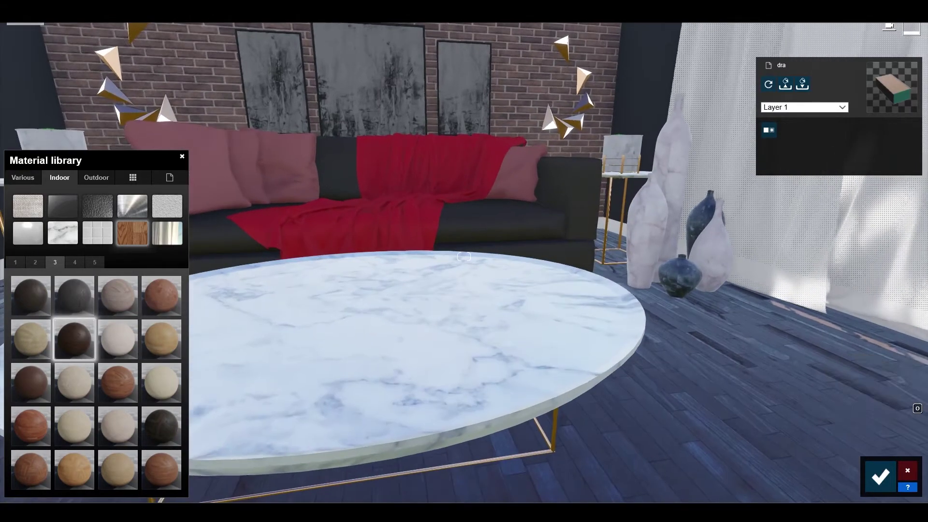
pyautogui.press('s')
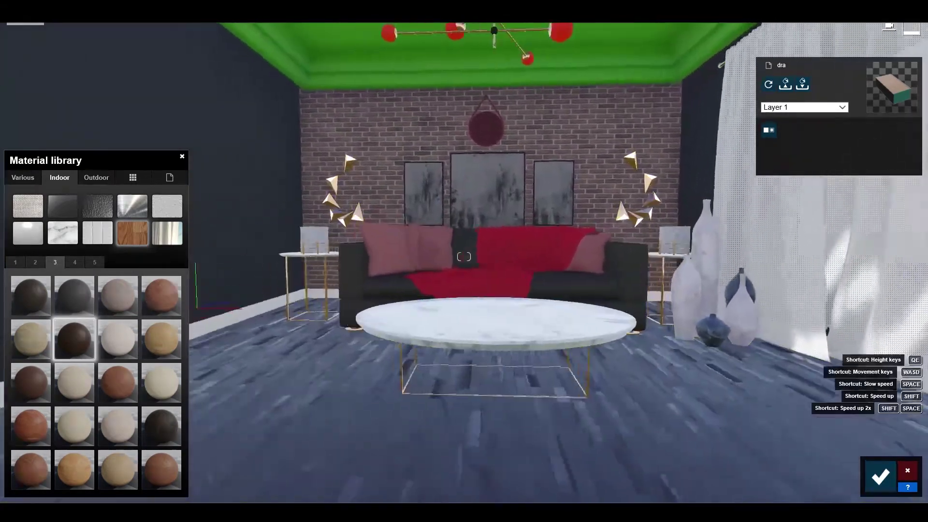
# Select the green ceiling and apply the indoor plaster material Plaster 002 1024.
pyautogui.press('a')
pyautogui.press('w')
pyautogui.moveTo(513, 203); pyautogui.dragTo(536, 356, button='right')
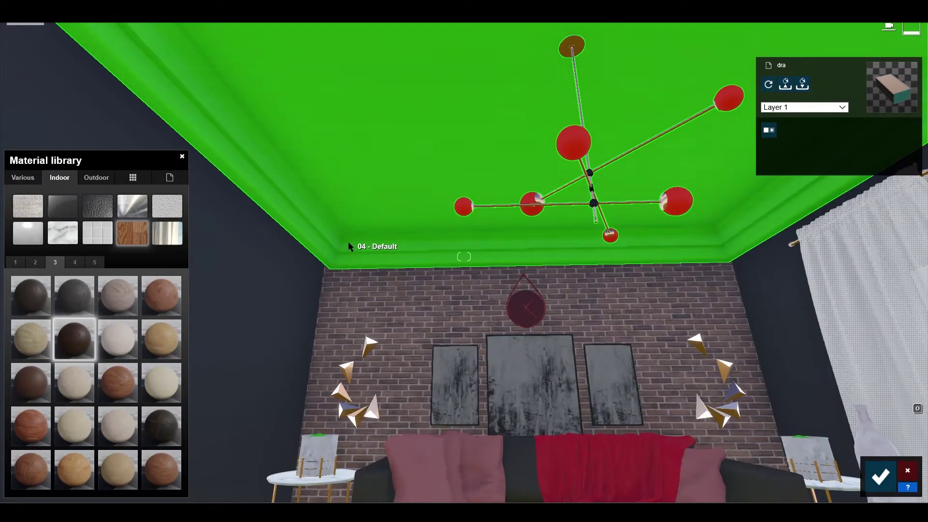
pyautogui.click(349, 187)
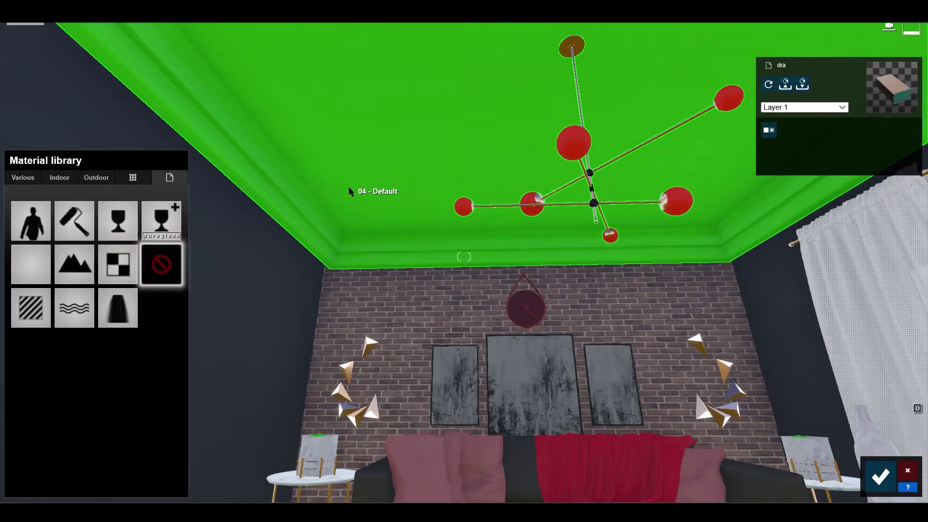
pyautogui.click(63, 180)
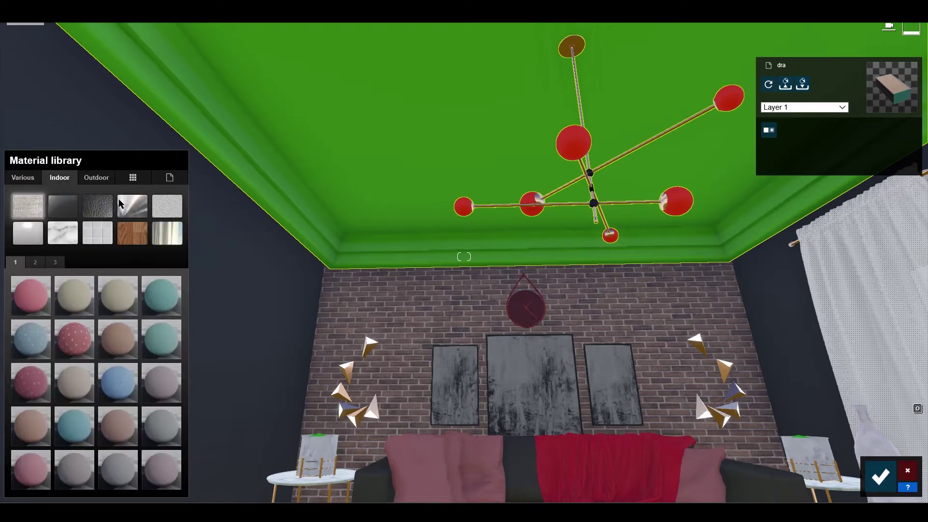
pyautogui.click(170, 206)
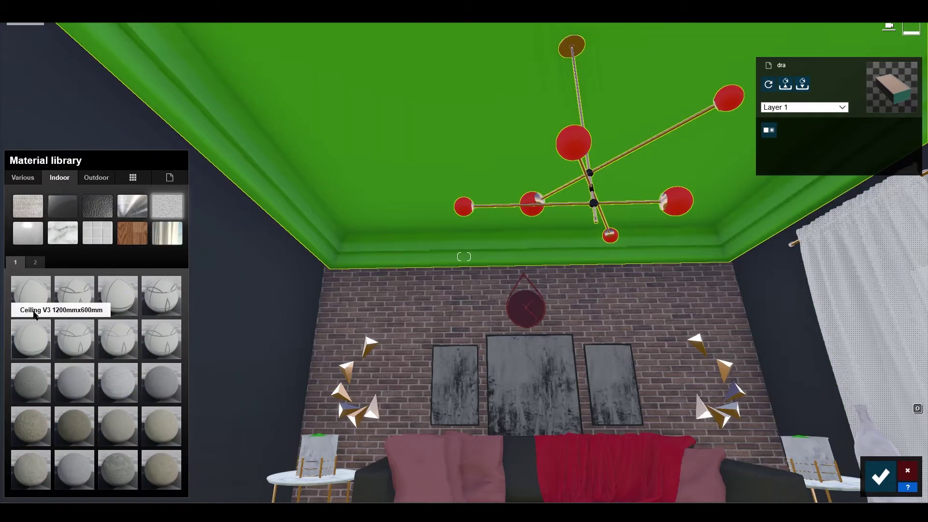
pyautogui.click(60, 383)
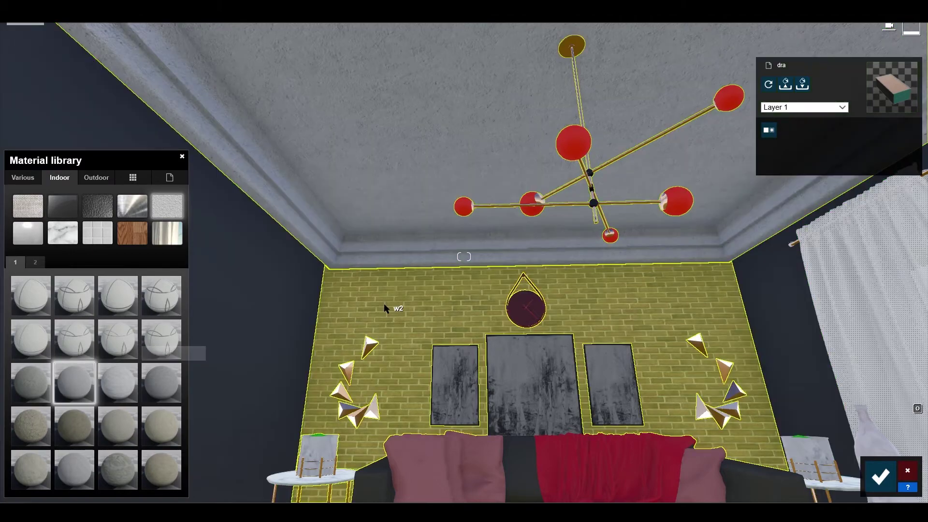
# Reduce the ceiling plaster's map scale and raise its white colorization to the maximum.
pyautogui.moveTo(384, 307); pyautogui.dragTo(364, 248, button='right')
pyautogui.scroll(3, 364, 248)
pyautogui.scroll(3, 365, 250)
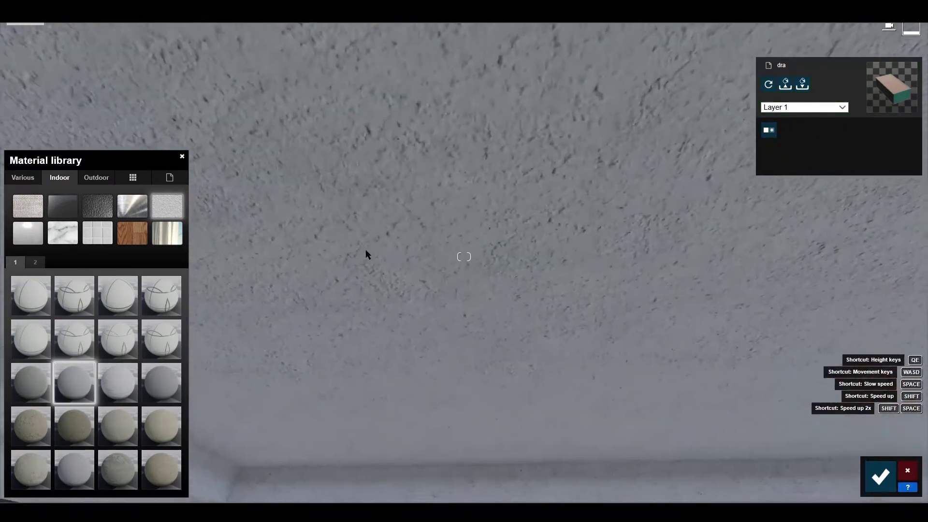
pyautogui.doubleClick(79, 392)
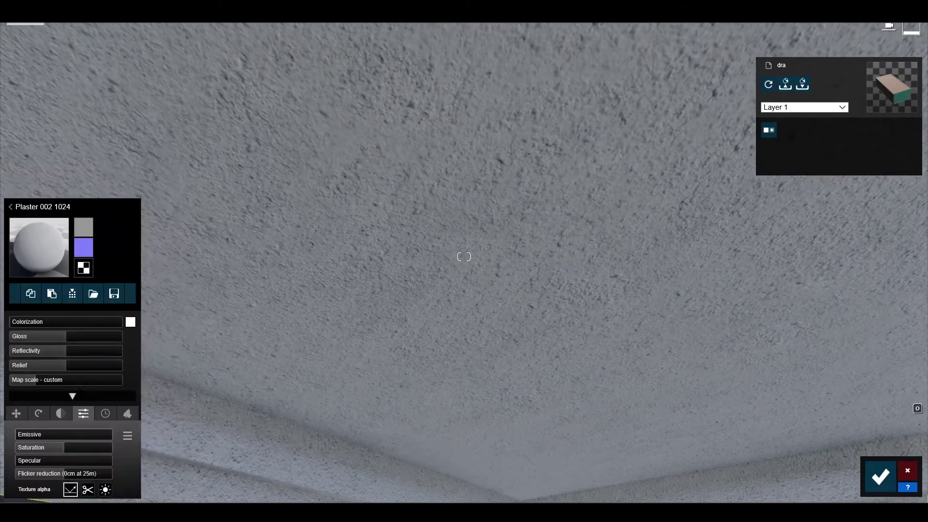
pyautogui.moveTo(29, 377); pyautogui.dragTo(28, 380)
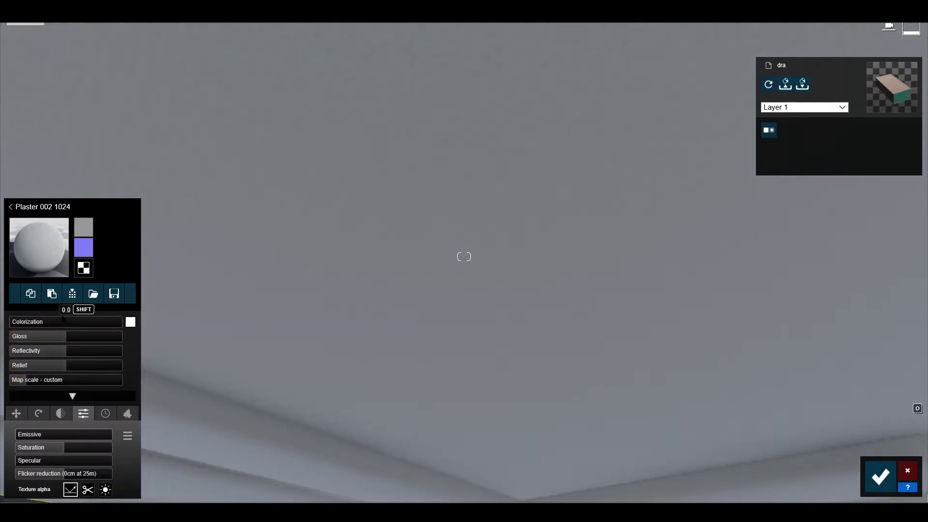
pyautogui.moveTo(41, 325); pyautogui.dragTo(290, 335)
# Select the dark side walls and try the outdoor brick material Bricks 013 1024 on them.
pyautogui.moveTo(491, 385); pyautogui.dragTo(386, 100, button='right')
pyautogui.press('s')
pyautogui.press('d')
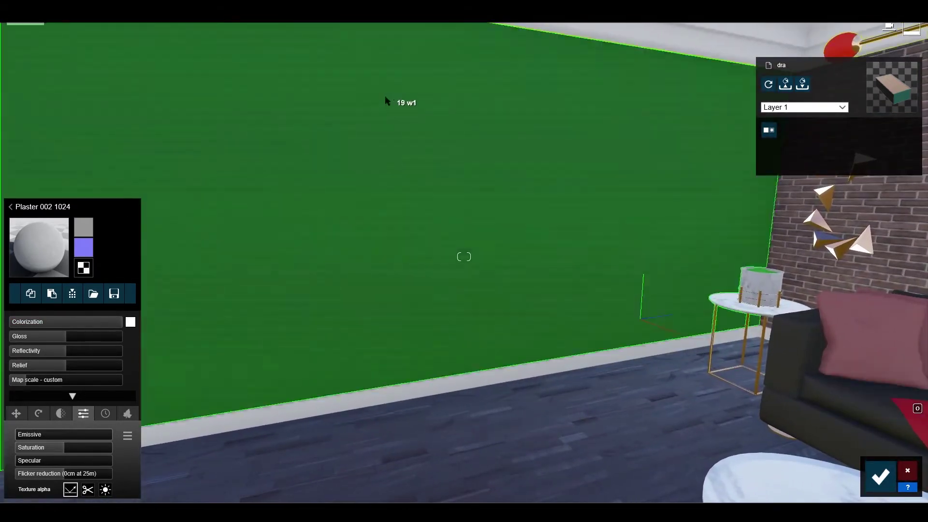
pyautogui.click(599, 131)
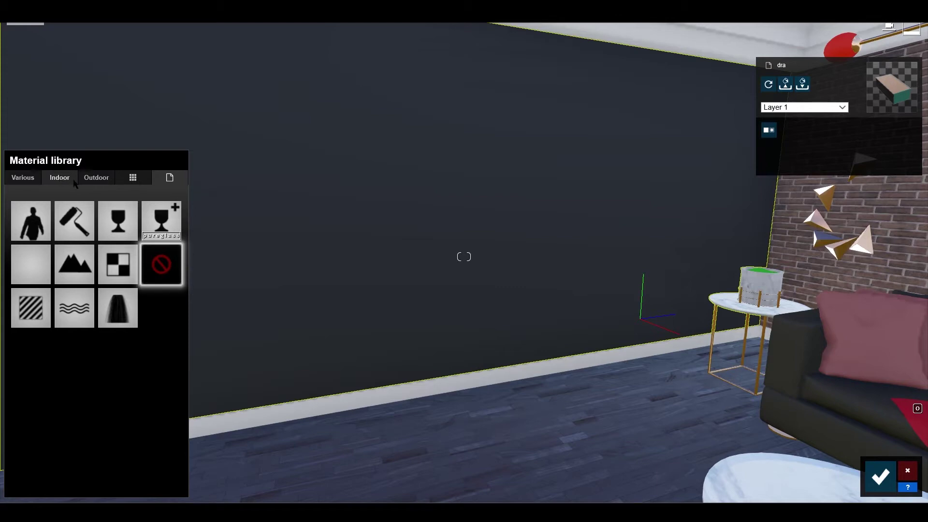
pyautogui.click(97, 177)
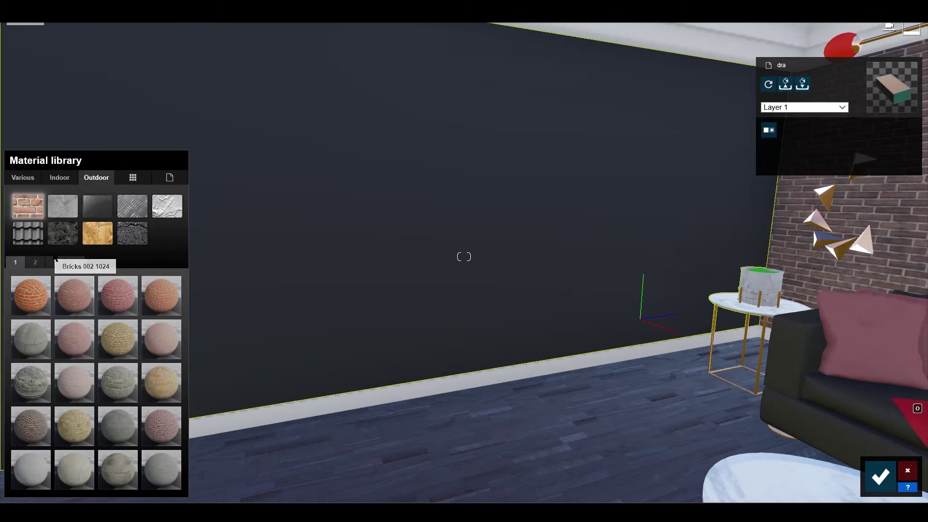
pyautogui.click(162, 425)
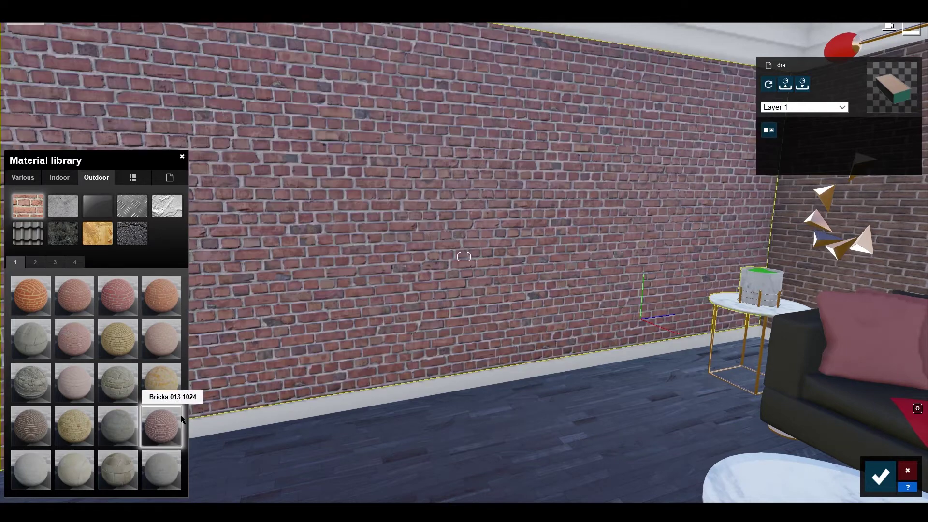
# Compare rough red and dark grey outdoor bricks on the side walls and settle on Polii Bricks NewStandardRed 001 2K.
pyautogui.click(34, 262)
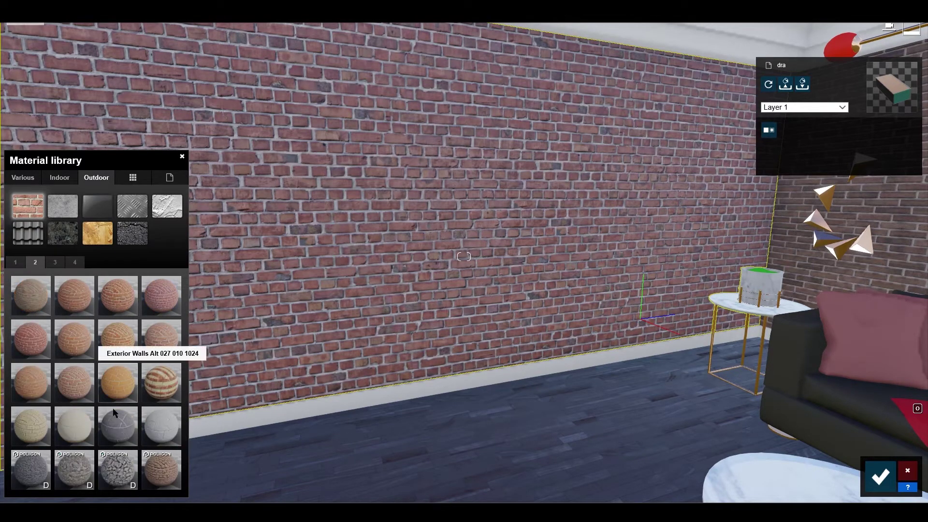
pyautogui.click(162, 468)
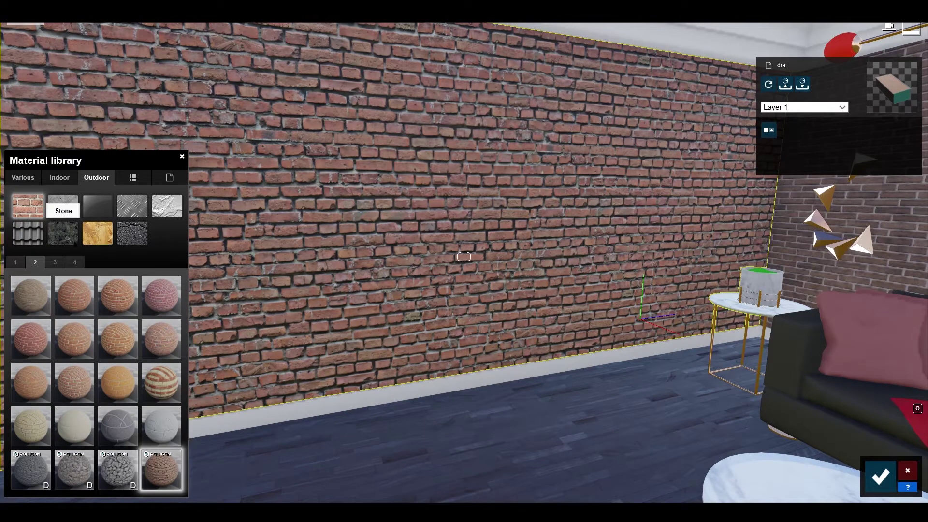
pyautogui.click(55, 262)
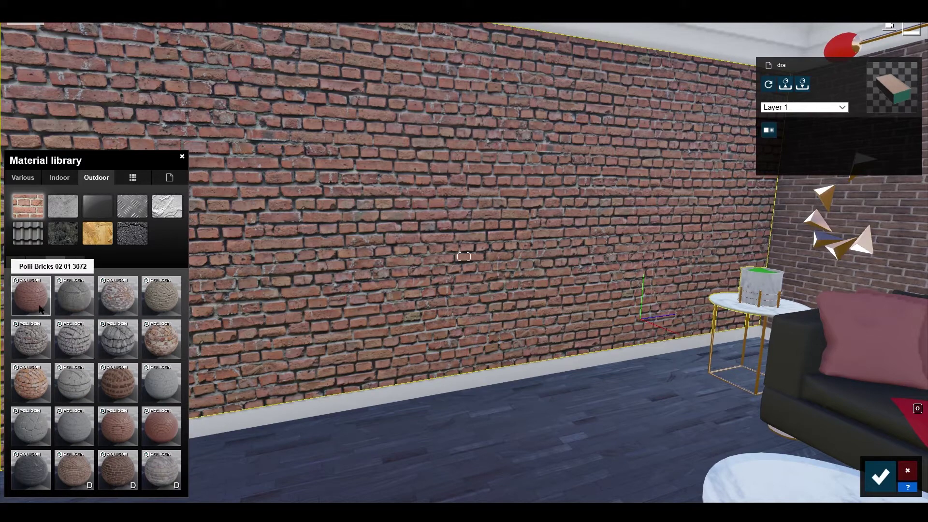
pyautogui.click(75, 262)
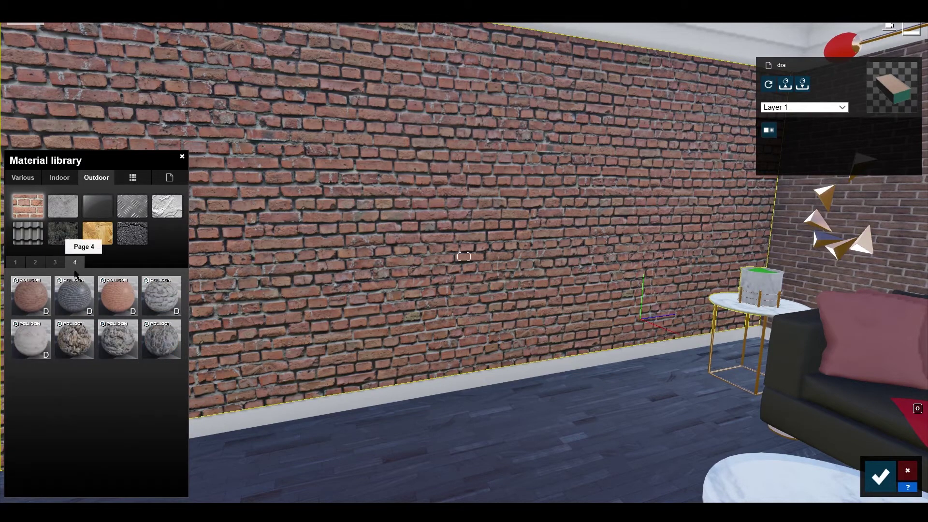
pyautogui.click(74, 298)
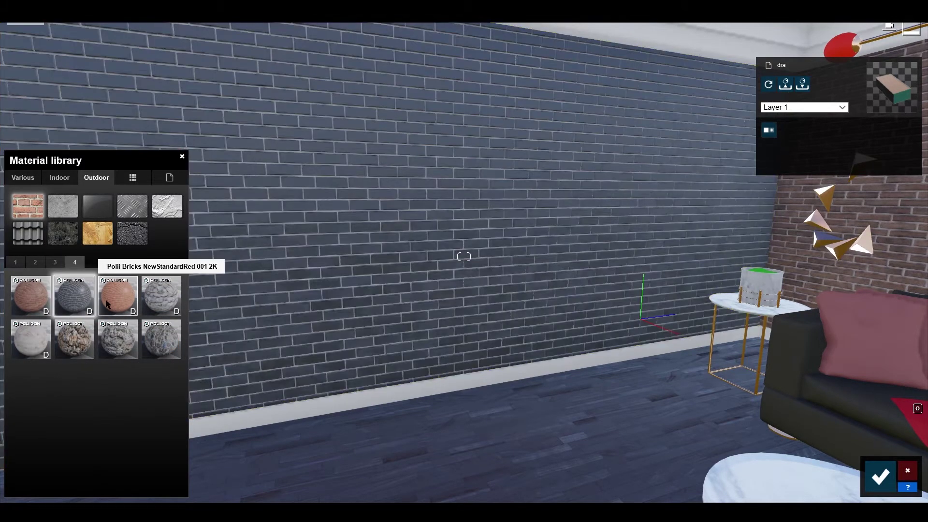
pyautogui.click(108, 304)
# Open the side walls' brick settings, colorize the bricks fully white and check the walls around the room.
pyautogui.moveTo(201, 299)
pyautogui.mouseDown(button='right')
pyautogui.moveTo(343, 271)
pyautogui.moveTo(118, 293)
pyautogui.mouseUp(button='right')
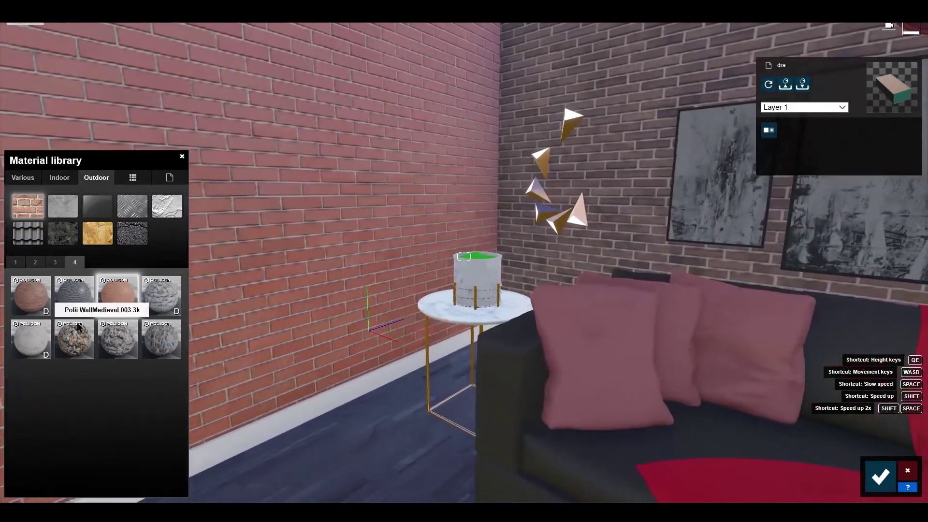
pyautogui.click(117, 294)
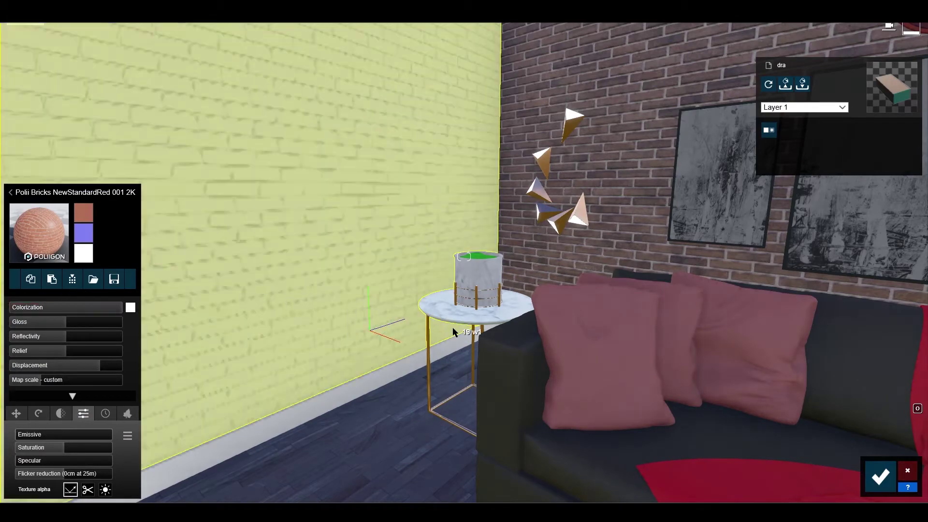
pyautogui.moveTo(271, 324)
pyautogui.mouseDown(button='right')
pyautogui.moveTo(454, 333)
pyautogui.moveTo(203, 334)
pyautogui.mouseUp(button='right')
pyautogui.press('s')
pyautogui.moveTo(755, 335); pyautogui.dragTo(507, 329, button='right')
pyautogui.moveTo(722, 329); pyautogui.dragTo(594, 326, button='right')
pyautogui.press('s')
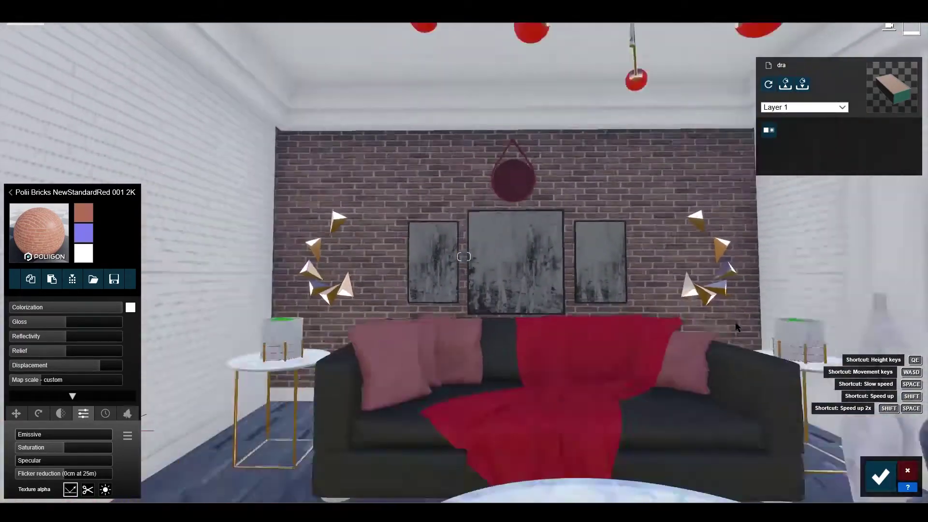
pyautogui.press('w')
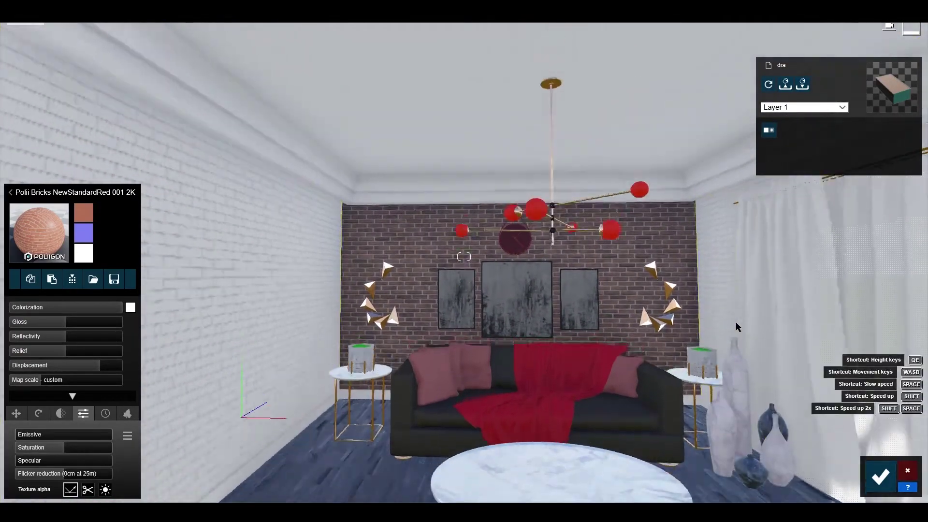
# Replace the green fill inside the side-table planter with the grey-beige soil material from the Various soil collection.
pyautogui.moveTo(736, 323)
pyautogui.mouseDown(button='right')
pyautogui.moveTo(538, 302)
pyautogui.moveTo(532, 339)
pyautogui.moveTo(459, 355)
pyautogui.moveTo(668, 344)
pyautogui.moveTo(398, 184)
pyautogui.moveTo(423, 244)
pyautogui.mouseUp(button='right')
pyautogui.press('w')
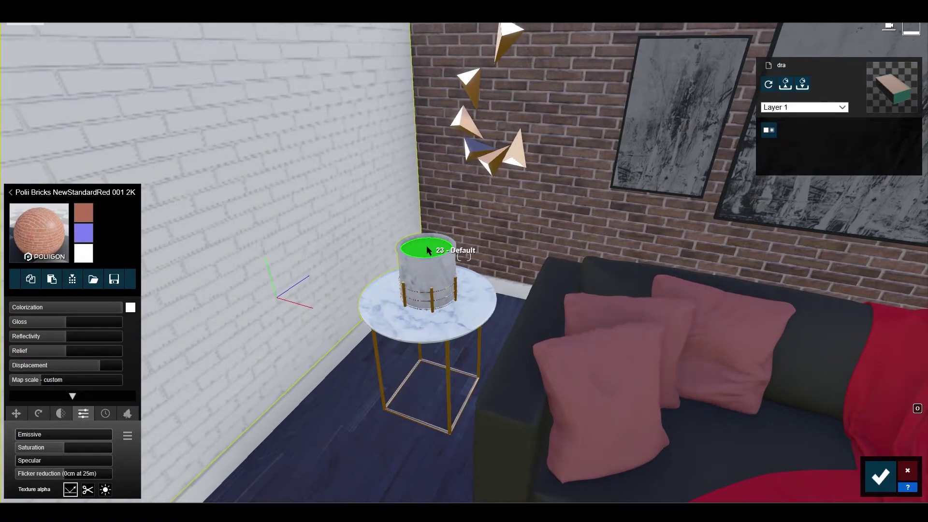
pyautogui.click(428, 250)
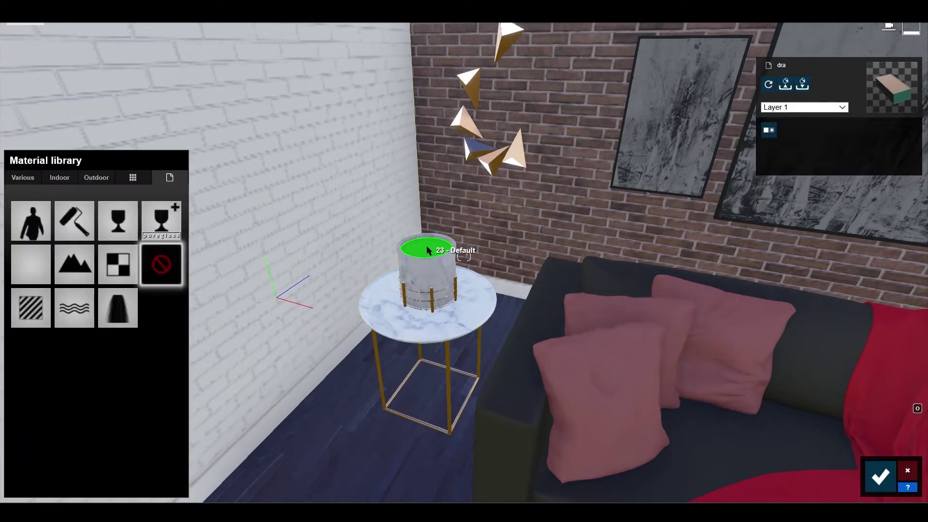
pyautogui.click(34, 178)
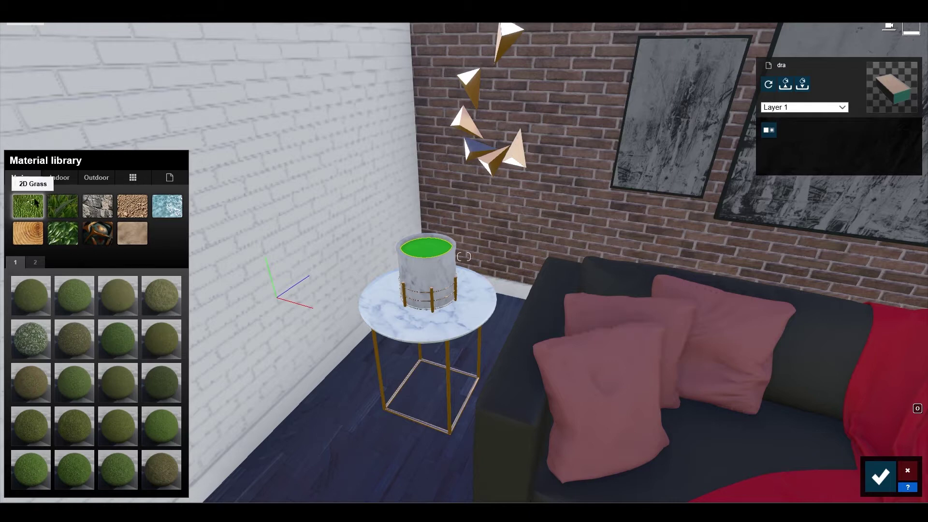
pyautogui.click(132, 209)
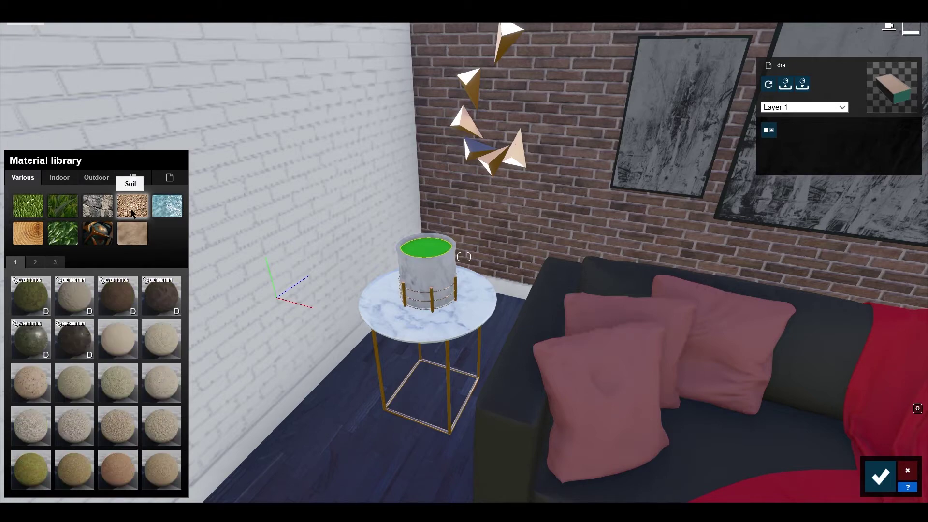
pyautogui.press('w')
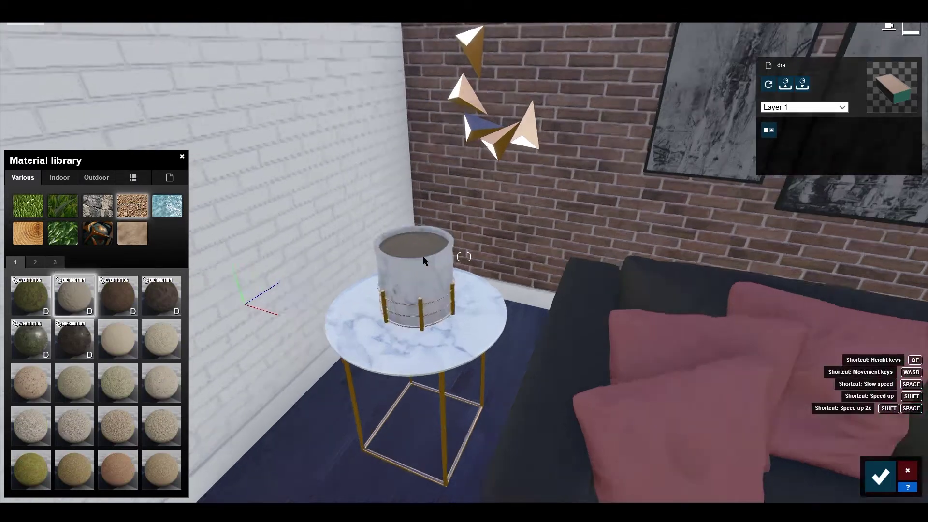
pyautogui.press('e')
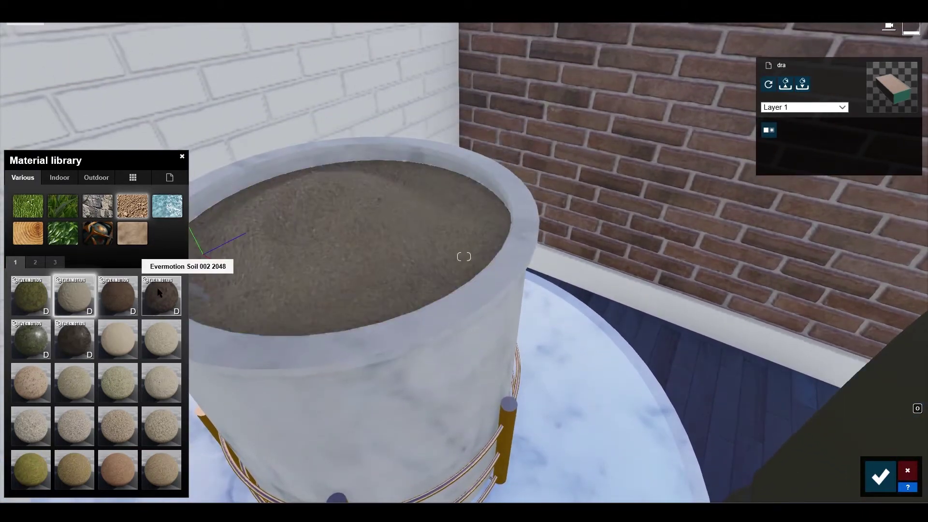
# Compare Evermotion Soil 002 2048, Evermotion Swamp 001 2048 and Ground 001 2048 on the planter fill, then return to the grey-beige soil.
pyautogui.click(159, 293)
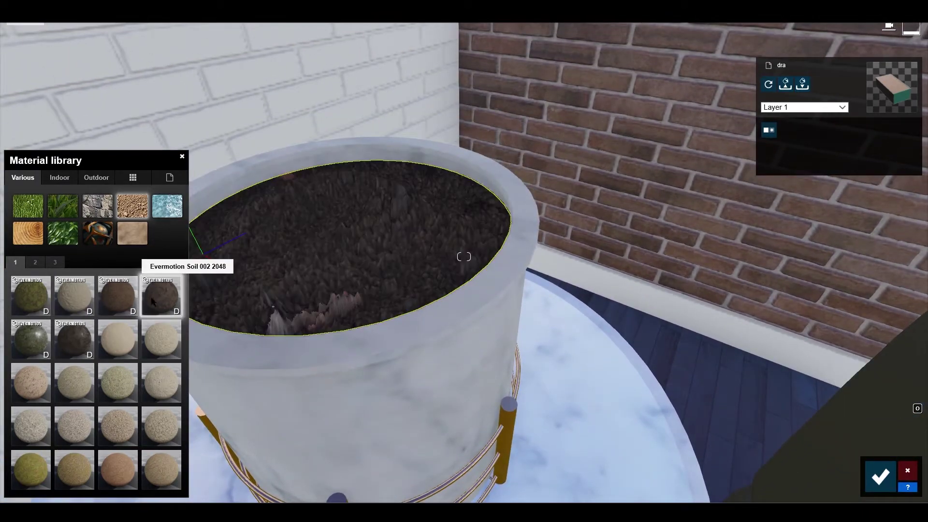
pyautogui.click(132, 302)
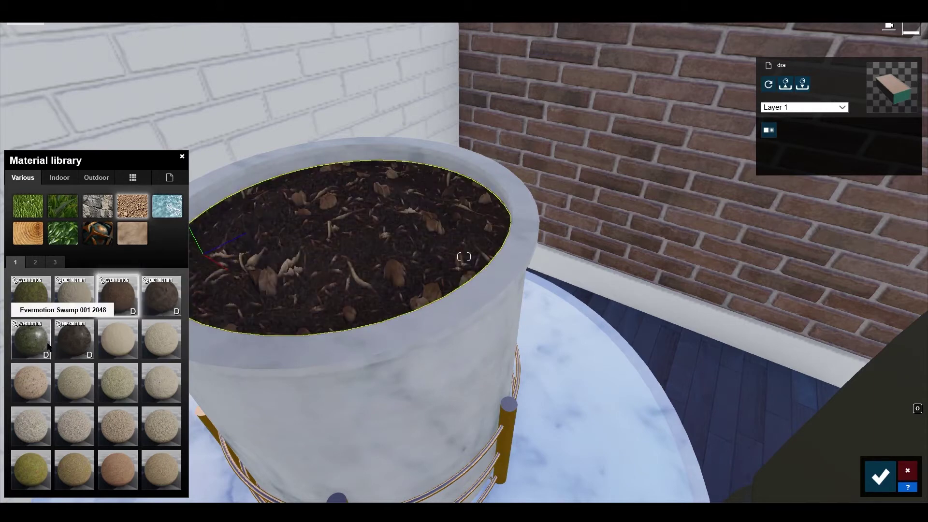
pyautogui.click(36, 343)
pyautogui.click(72, 341)
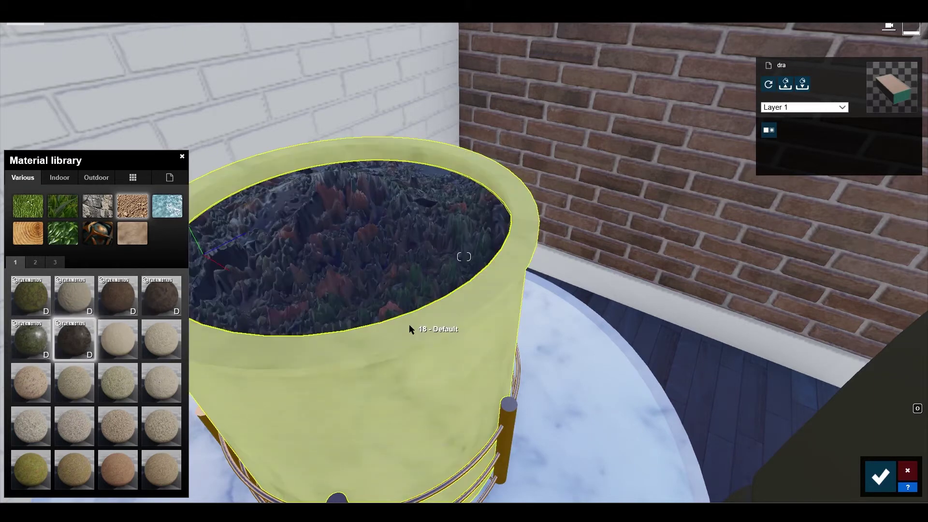
pyautogui.scroll(2, 409, 324)
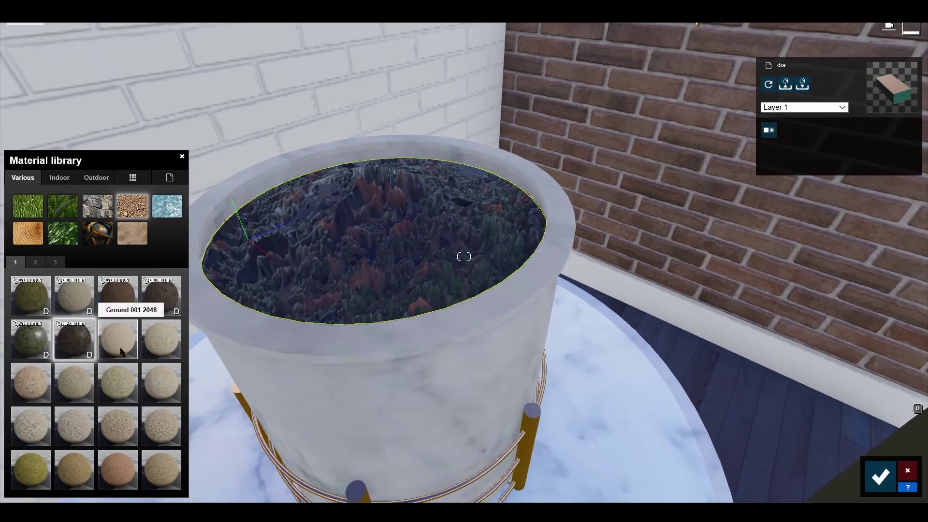
pyautogui.click(121, 352)
pyautogui.click(74, 296)
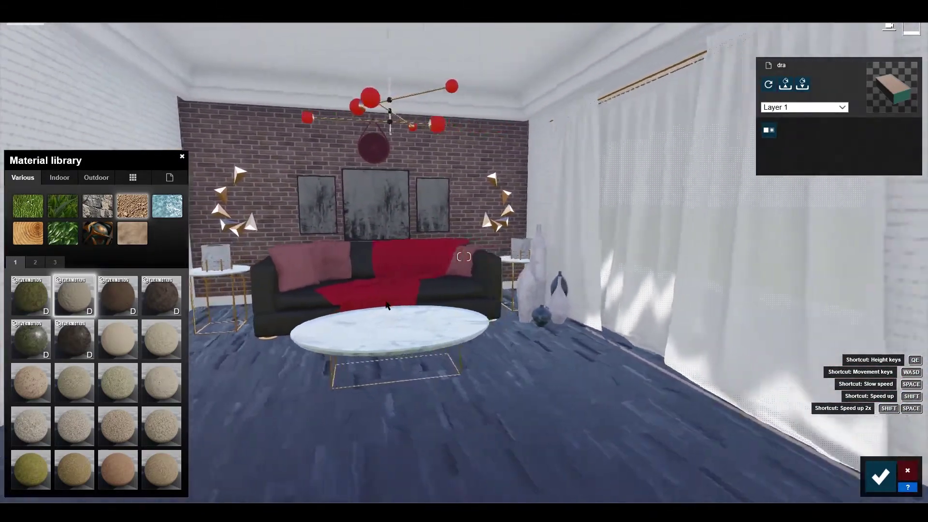
# Copy the emissive Standard material of the triangular wall decor onto the chandelier's red globes.
pyautogui.moveTo(387, 306); pyautogui.dragTo(315, 266, button='right')
pyautogui.press('w')
pyautogui.press('a')
pyautogui.press('w')
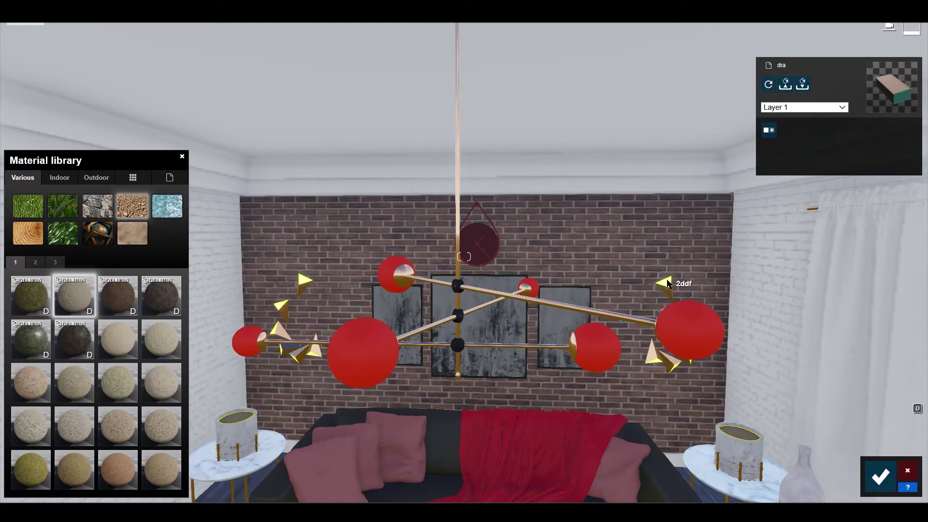
pyautogui.click(668, 283)
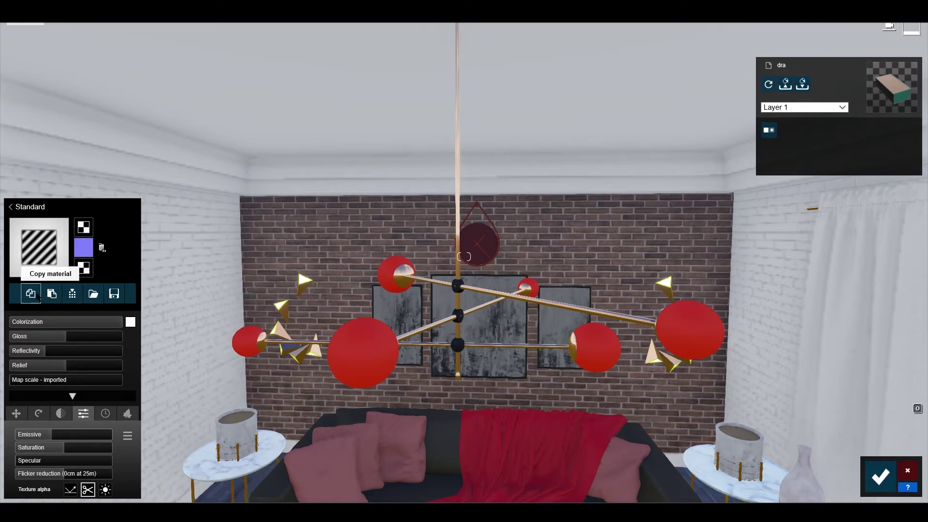
pyautogui.click(39, 298)
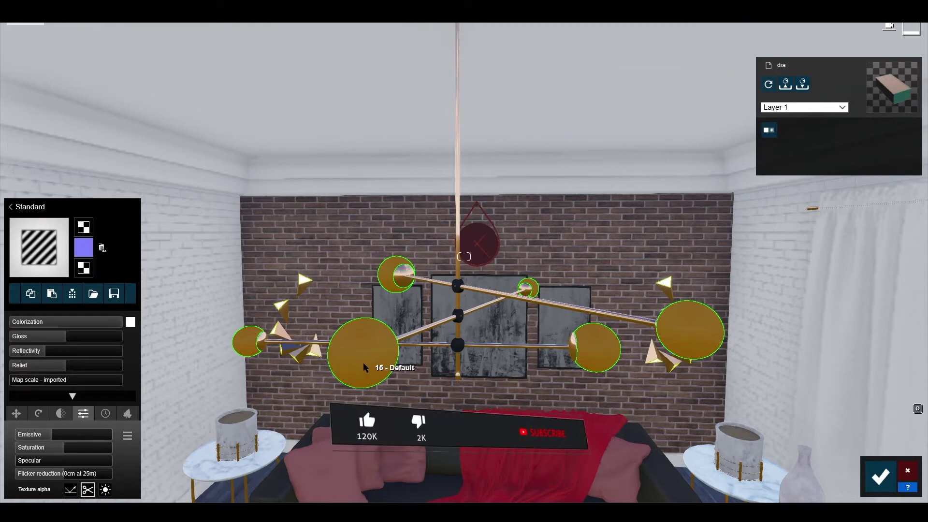
pyautogui.click(351, 353)
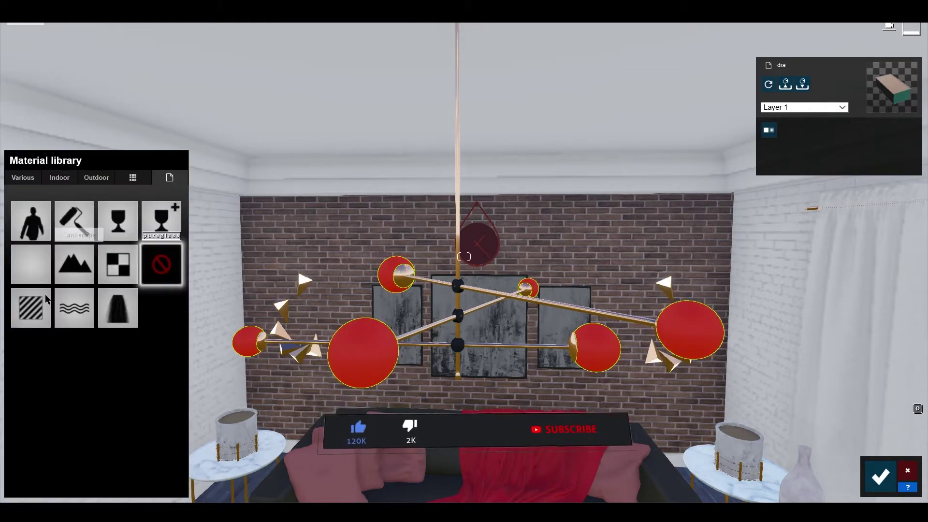
pyautogui.click(47, 299)
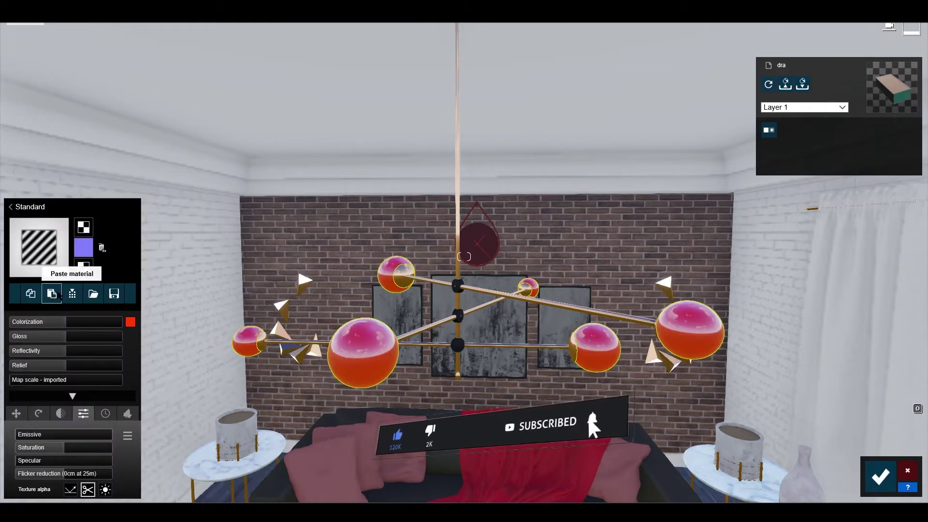
pyautogui.click(52, 294)
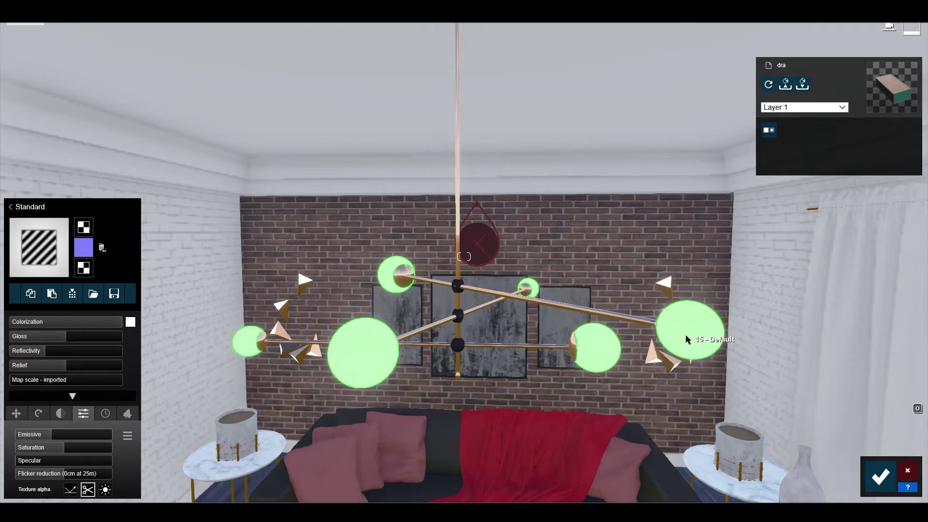
# Apply the indoor metal material Aluminium to the chandelier's black joints.
pyautogui.click(458, 289)
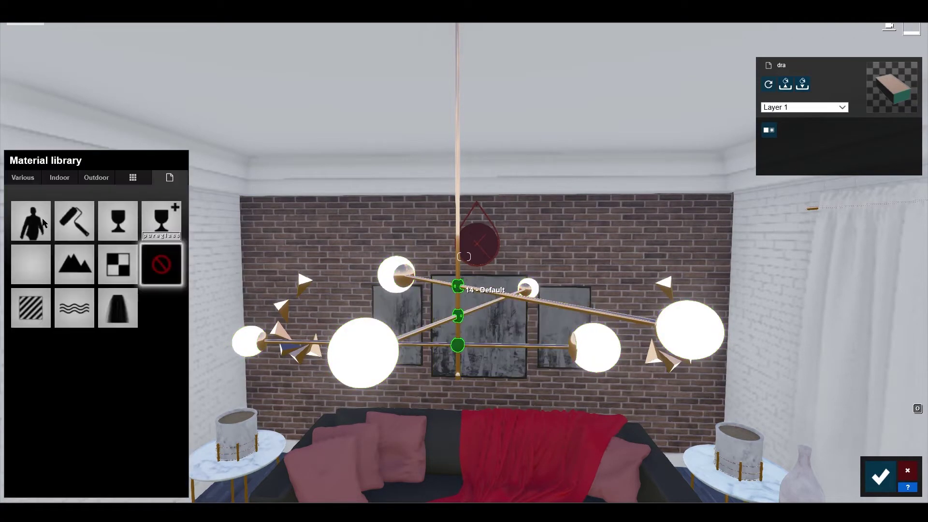
pyautogui.click(59, 178)
pyautogui.click(132, 207)
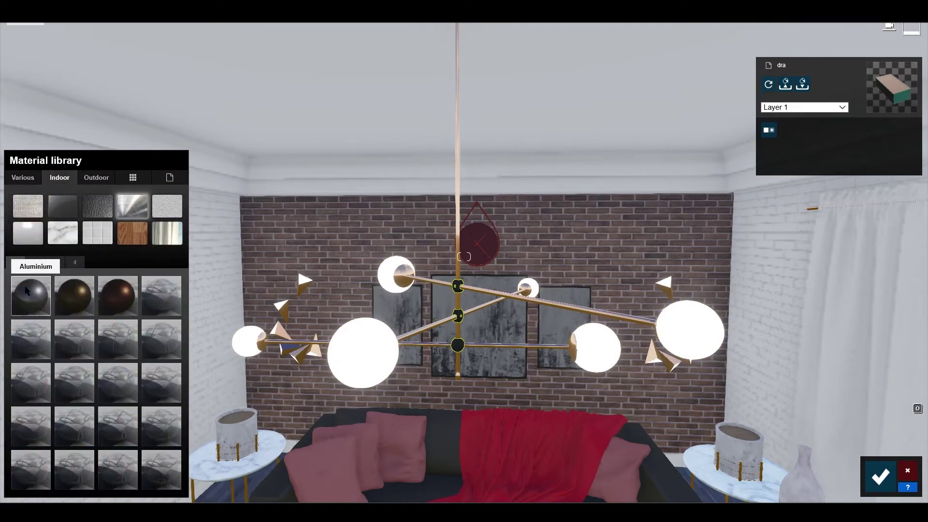
# Examine the chandelier, brick walls and furniture from several viewpoints across the room.
pyautogui.press('q')
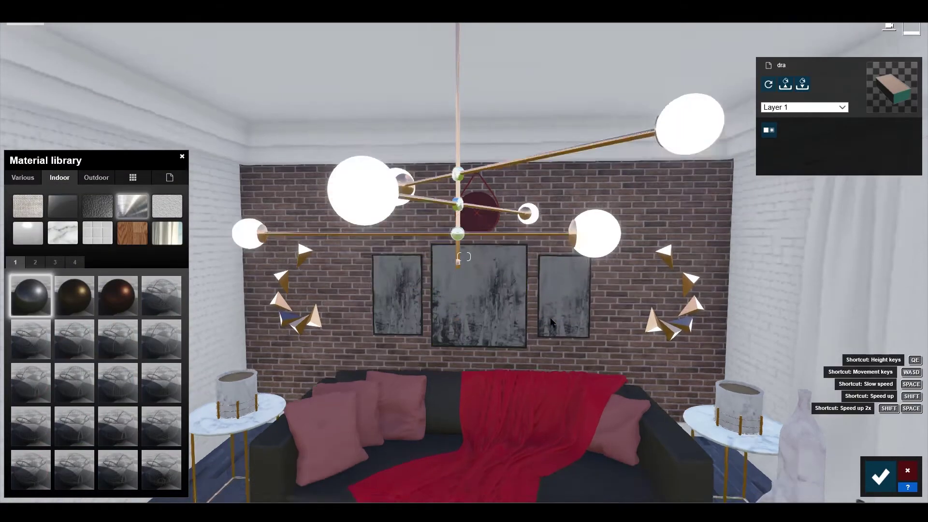
pyautogui.press('s')
pyautogui.press('e')
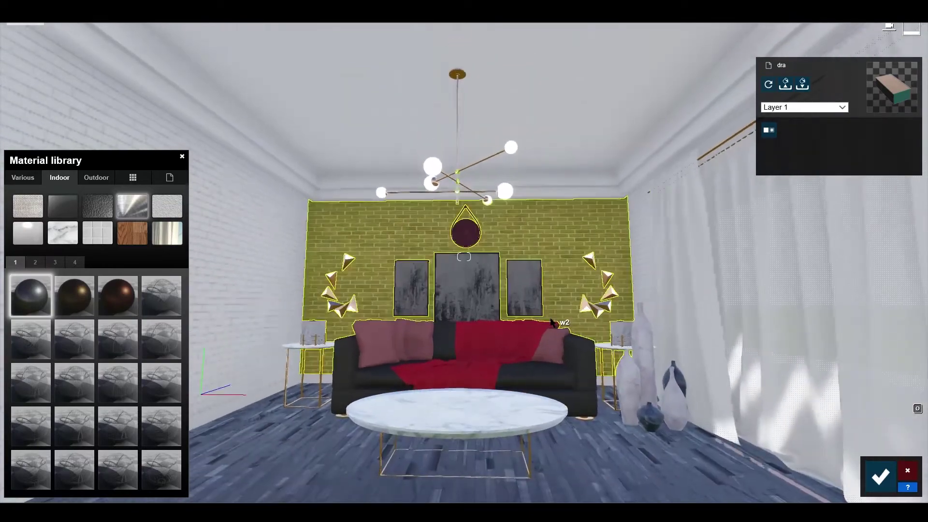
pyautogui.press('q')
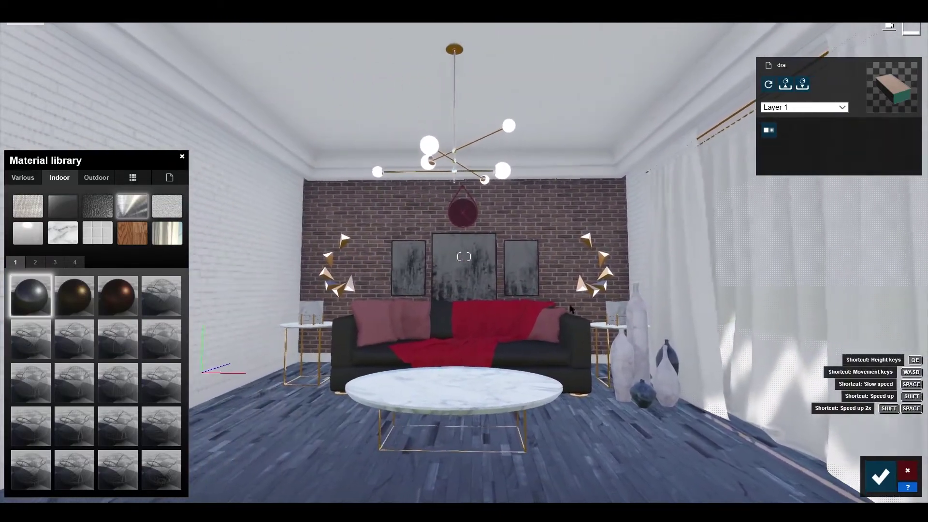
pyautogui.press('w')
pyautogui.press('d')
pyautogui.moveTo(571, 310); pyautogui.dragTo(572, 374, button='right')
pyautogui.press('s')
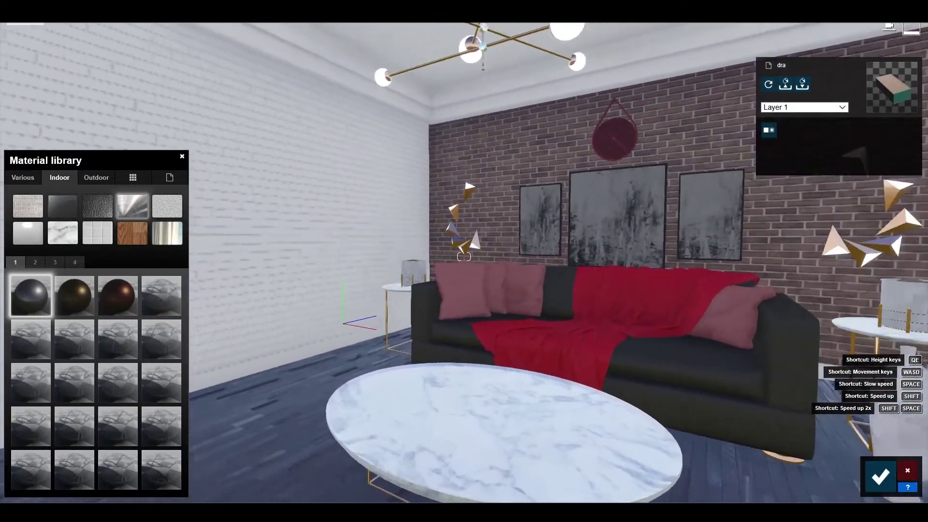
# Apply the black-and-white fur material from the Various fur collection to the red throw on the sofa.
pyautogui.press('w')
pyautogui.click(22, 178)
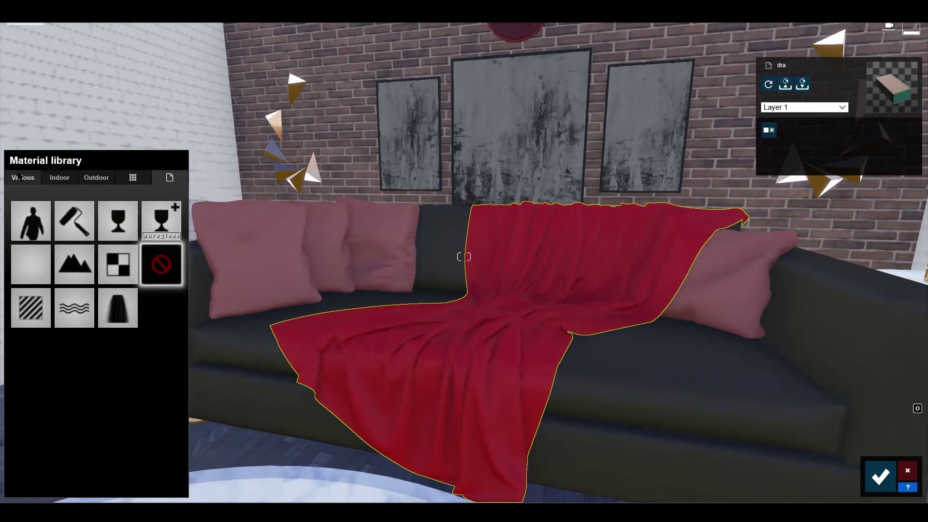
pyautogui.click(60, 180)
pyautogui.click(23, 178)
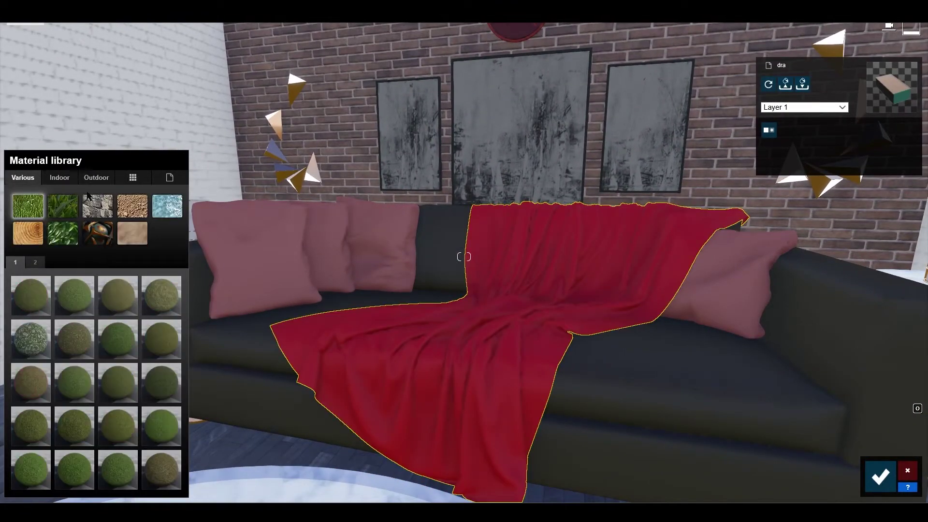
pyautogui.moveTo(513, 275); pyautogui.dragTo(511, 257, button='right')
pyautogui.press('s')
pyautogui.press('w')
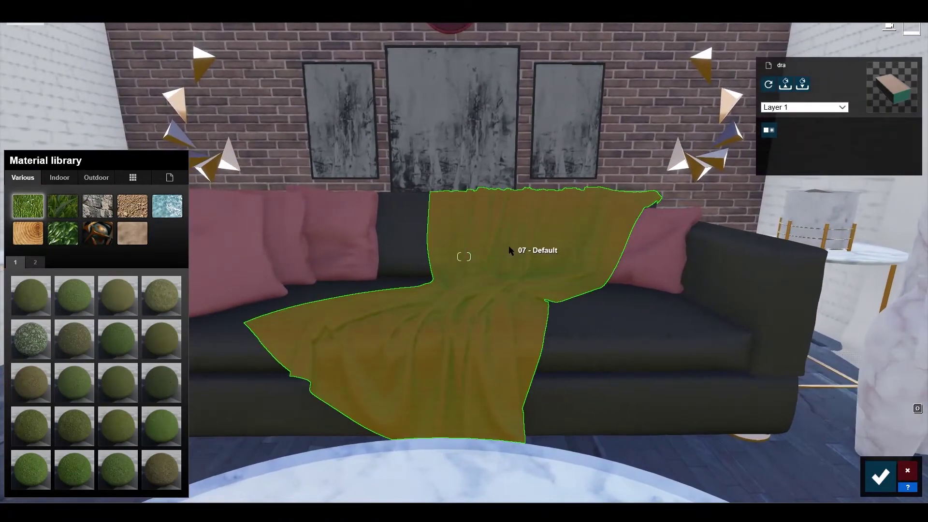
pyautogui.click(508, 245)
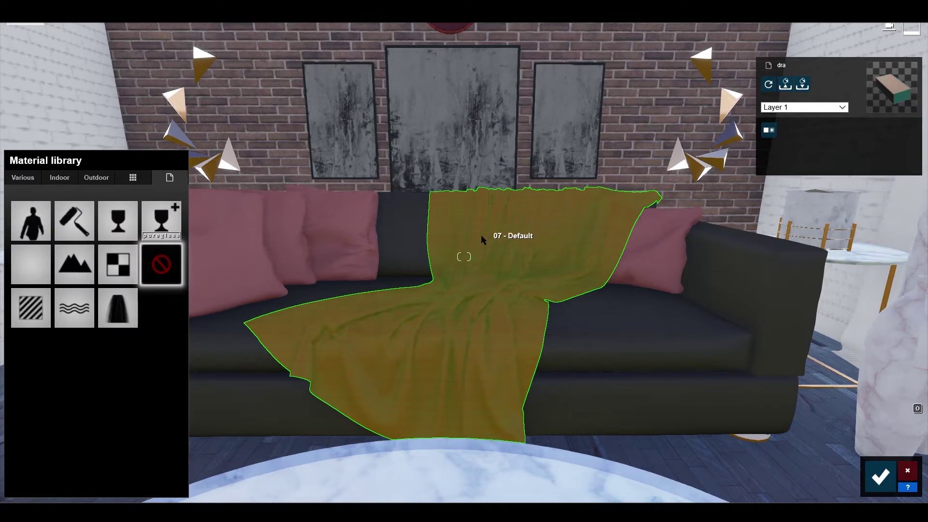
pyautogui.click(463, 270)
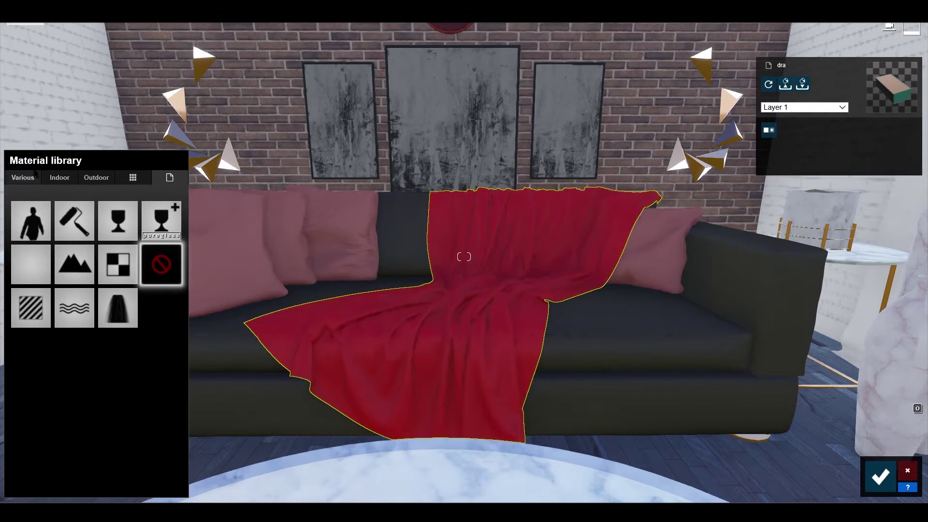
pyautogui.click(30, 177)
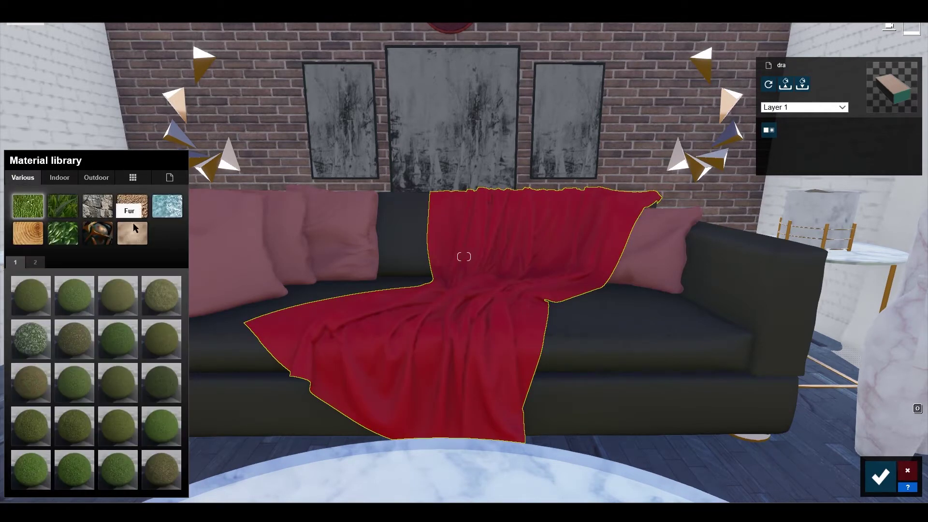
pyautogui.click(128, 240)
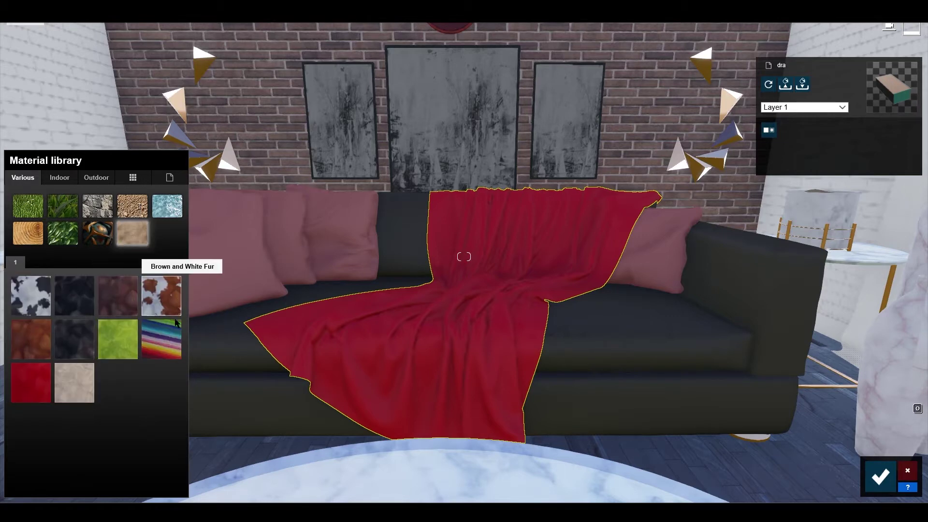
pyautogui.click(34, 297)
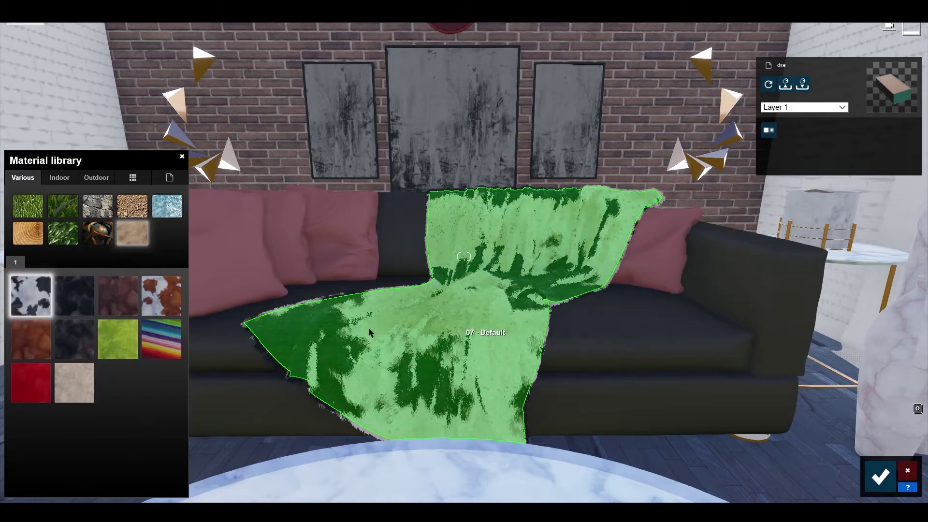
# Apply a grey woven fabric from the indoor fabric collection to the pink sofa cushions and inspect its texture up close.
pyautogui.moveTo(527, 264); pyautogui.dragTo(352, 331, button='right')
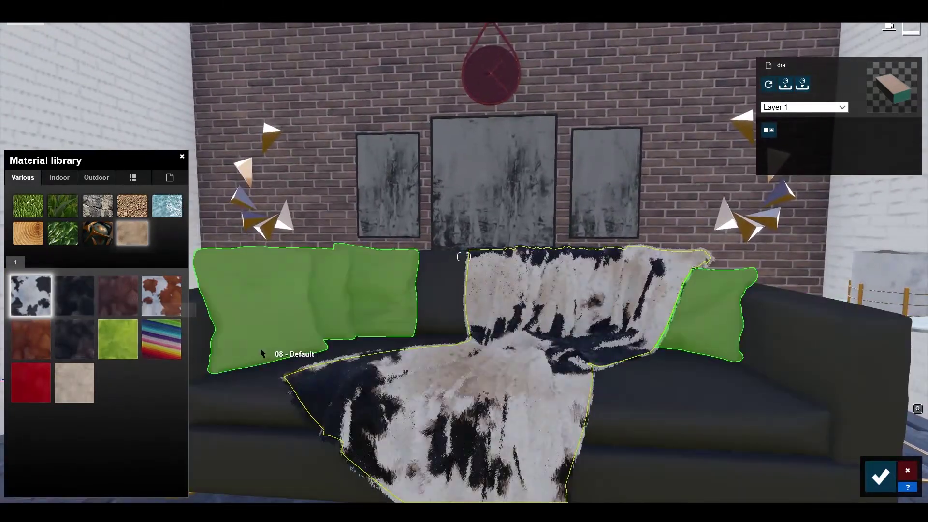
pyautogui.click(257, 321)
pyautogui.click(256, 289)
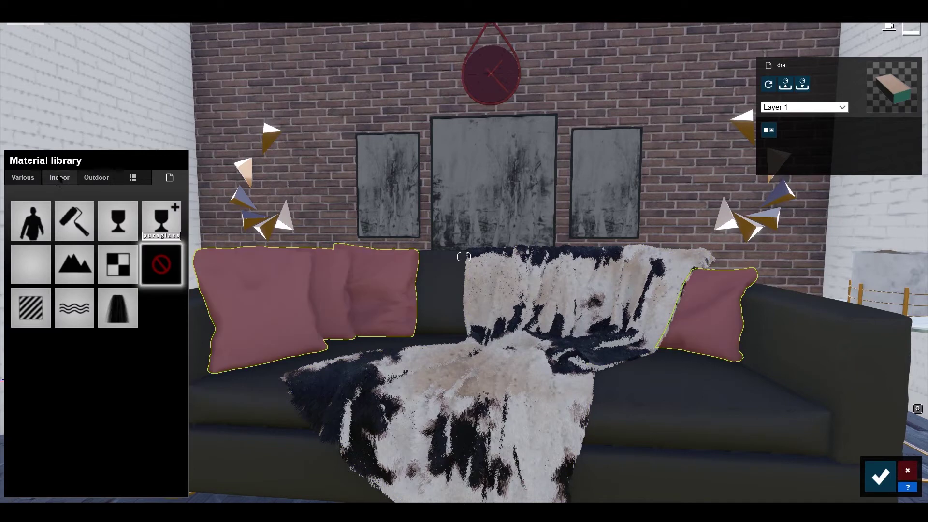
pyautogui.click(58, 178)
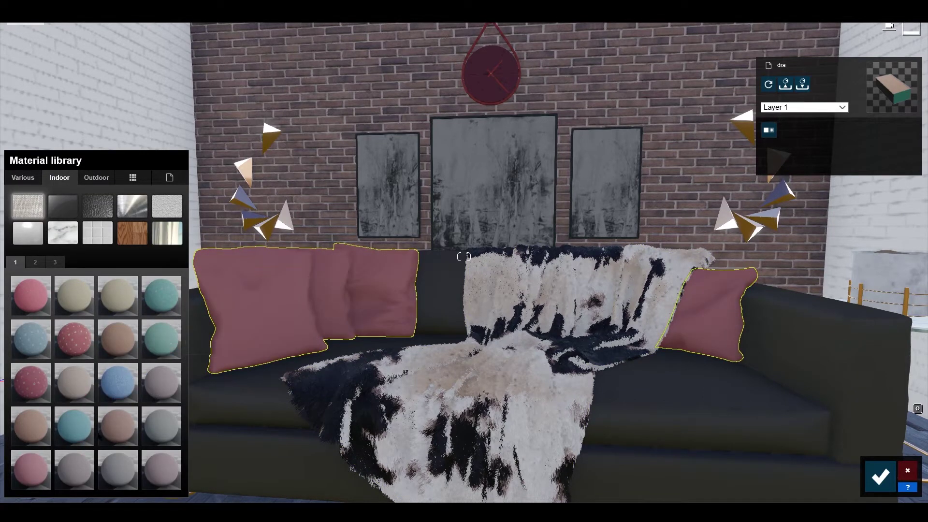
pyautogui.click(114, 449)
pyautogui.scroll(5, 248, 327)
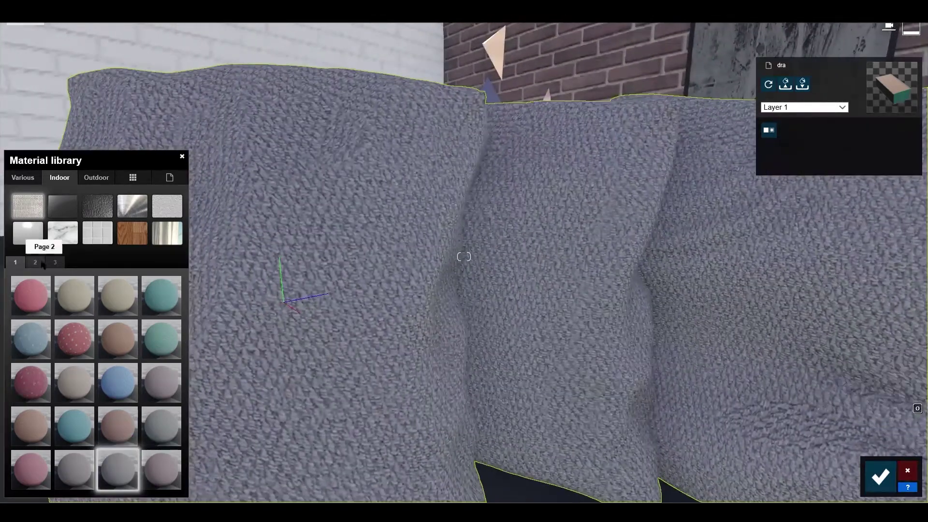
# Try several indoor fabrics on the sofa cushions and apply Polii Fabric SuedePatchy 001 2K to them.
pyautogui.click(34, 262)
pyautogui.click(86, 336)
pyautogui.click(115, 384)
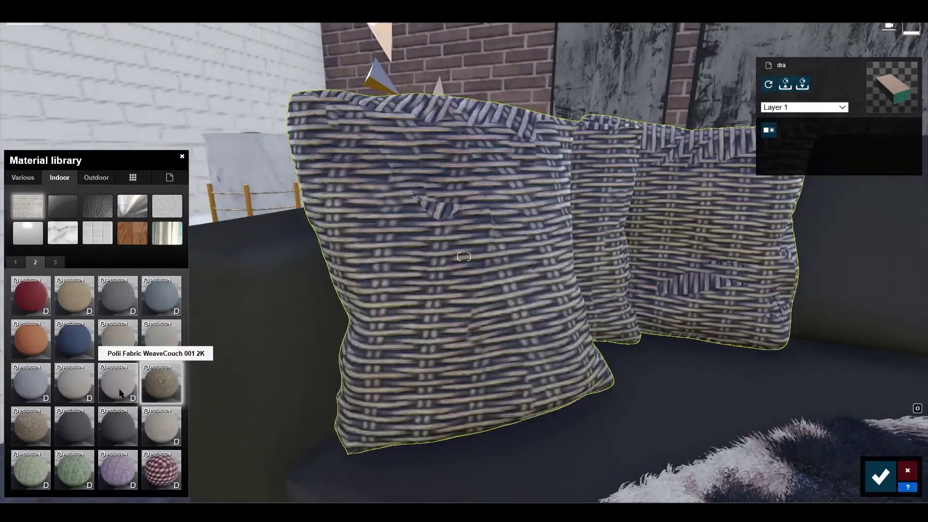
pyautogui.click(65, 387)
pyautogui.click(28, 384)
pyautogui.click(73, 387)
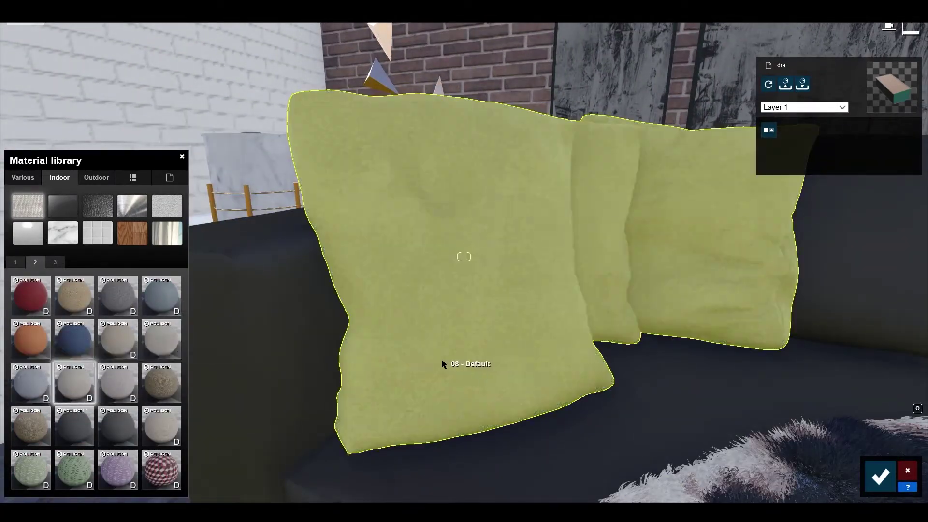
pyautogui.scroll(5, 444, 363)
pyautogui.scroll(-2, 444, 363)
pyautogui.click(64, 383)
pyautogui.scroll(-5, 414, 335)
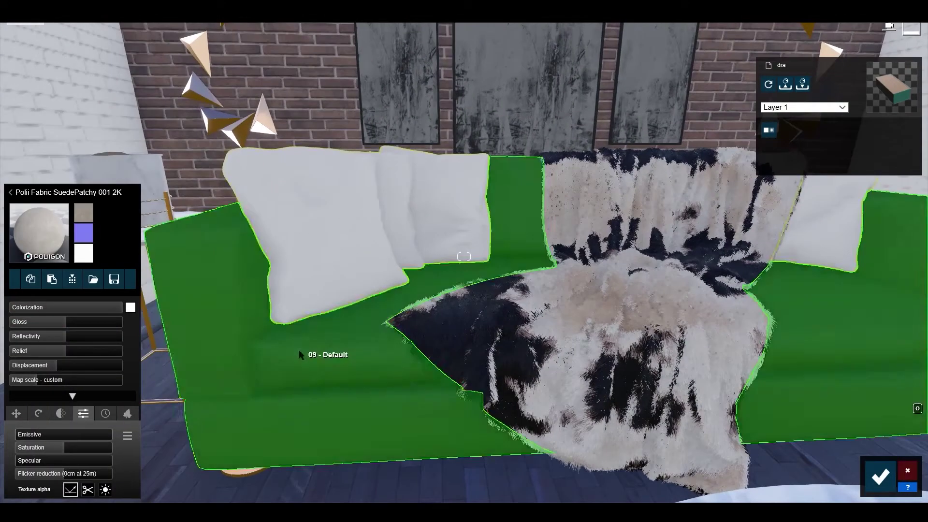
# Apply a black leather from the indoor leather collection to the sofa.
pyautogui.click(302, 352)
pyautogui.click(59, 177)
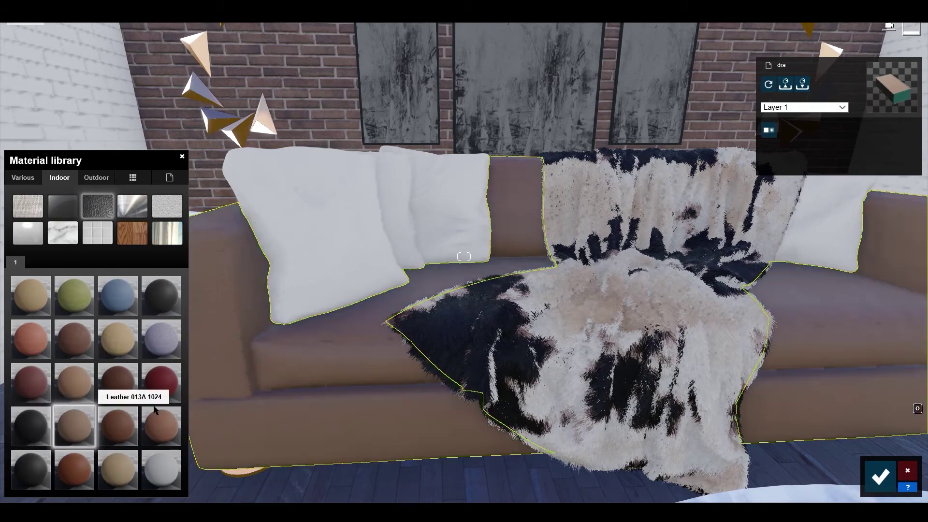
pyautogui.click(31, 426)
pyautogui.scroll(-4, 412, 359)
pyautogui.scroll(6, 391, 307)
# Apply an indoor material to the frames of the three pictures on the brick wall.
pyautogui.moveTo(413, 359); pyautogui.dragTo(482, 252, button='right')
pyautogui.scroll(-3, 390, 307)
pyautogui.click(480, 248)
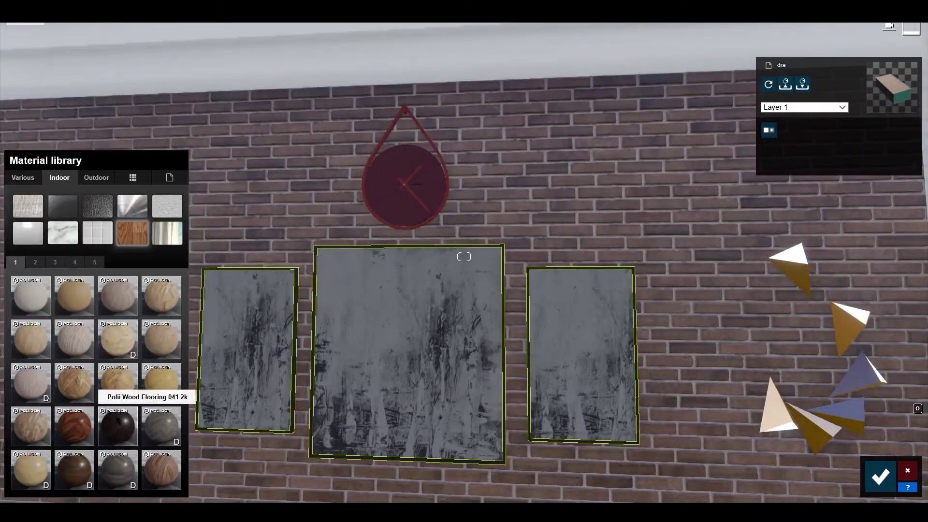
pyautogui.scroll(3, 492, 371)
pyautogui.moveTo(491, 372); pyautogui.dragTo(455, 365, button='right')
# Apply the outdoor material Concrete 022 1024 to the face of the wall clock.
pyautogui.click(481, 134)
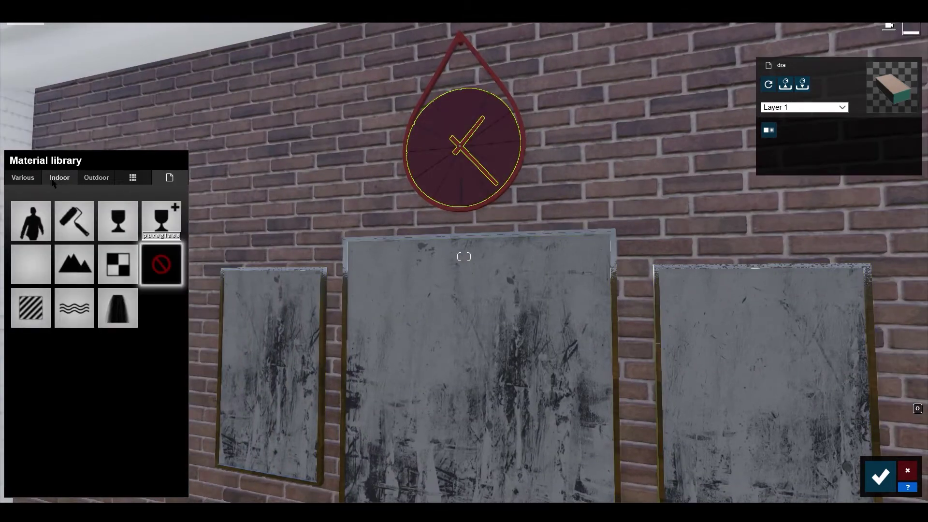
pyautogui.click(60, 179)
pyautogui.click(88, 181)
pyautogui.click(63, 207)
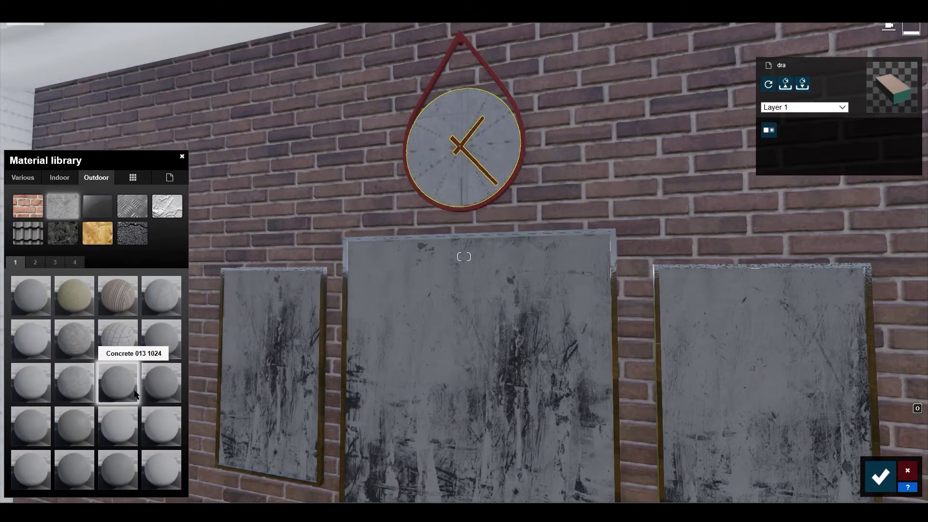
pyautogui.click(162, 470)
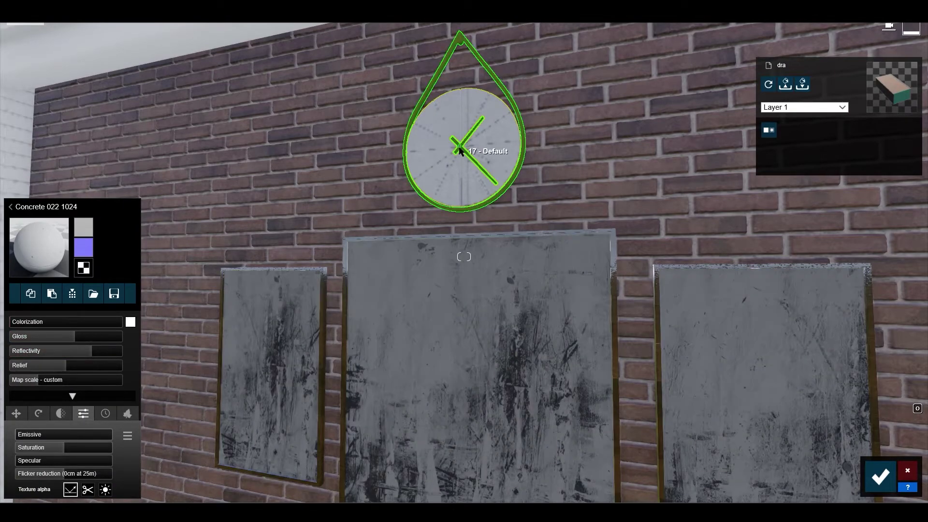
# Apply an indoor metal material to the wall clock's hands and rim, and save the material changes.
pyautogui.click(462, 148)
pyautogui.click(60, 178)
pyautogui.click(130, 208)
pyautogui.click(881, 477)
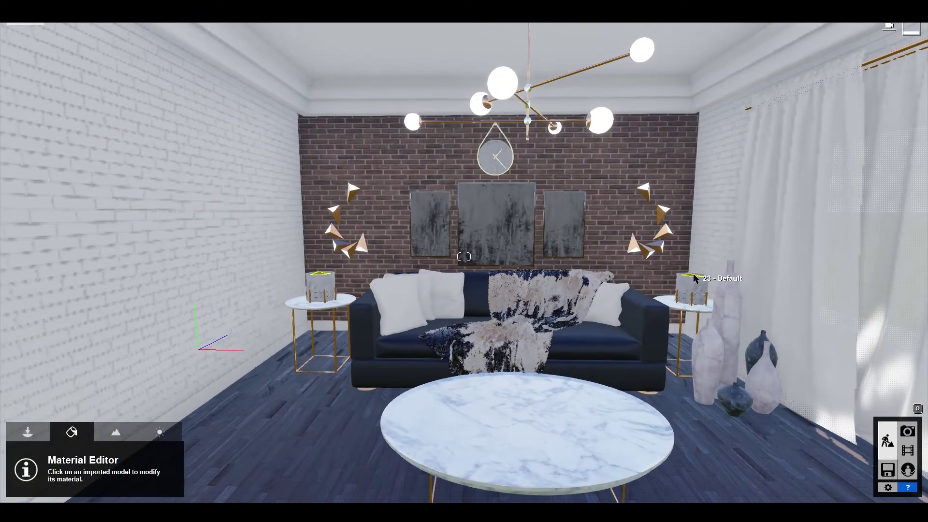
# Browse the flower and plant categories of the Nature library and preview several candidates for the side-table planters.
pyautogui.moveTo(694, 278); pyautogui.dragTo(653, 400, button='right')
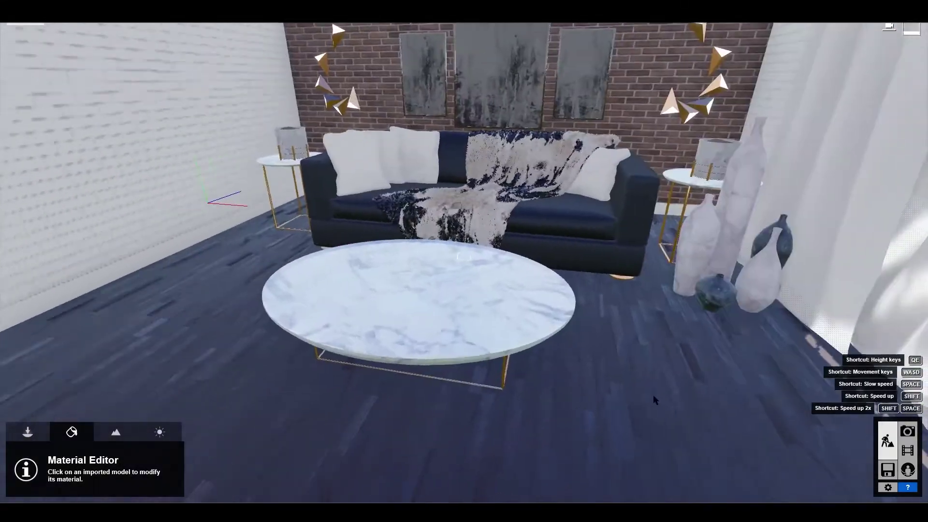
pyautogui.press('w')
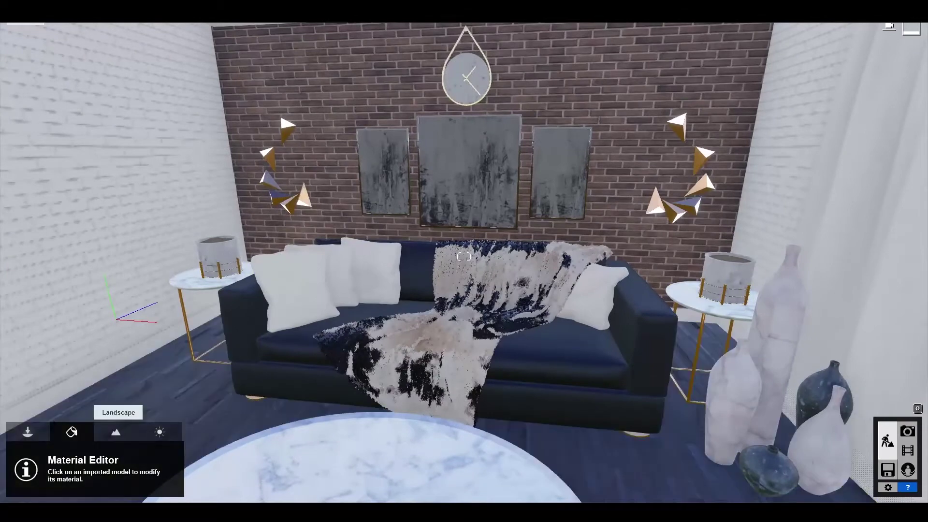
pyautogui.click(42, 428)
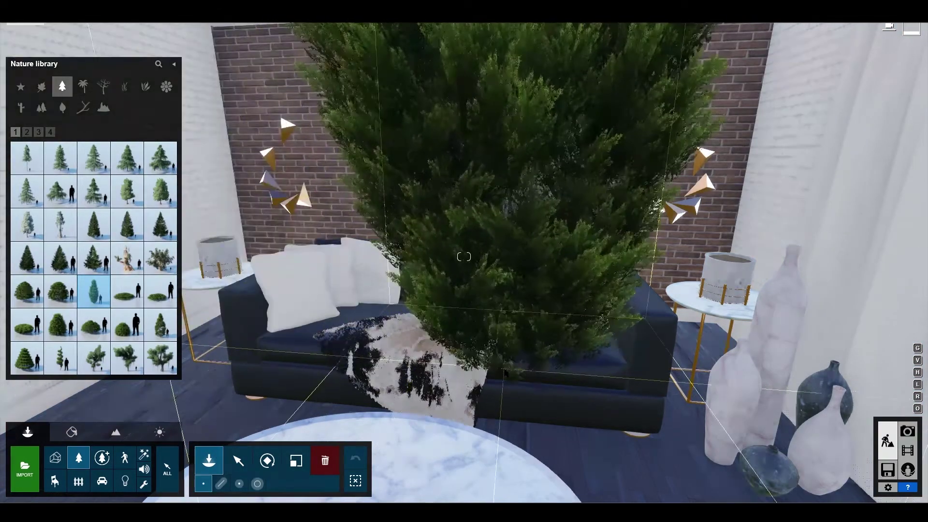
pyautogui.moveTo(71, 188)
pyautogui.click(167, 86)
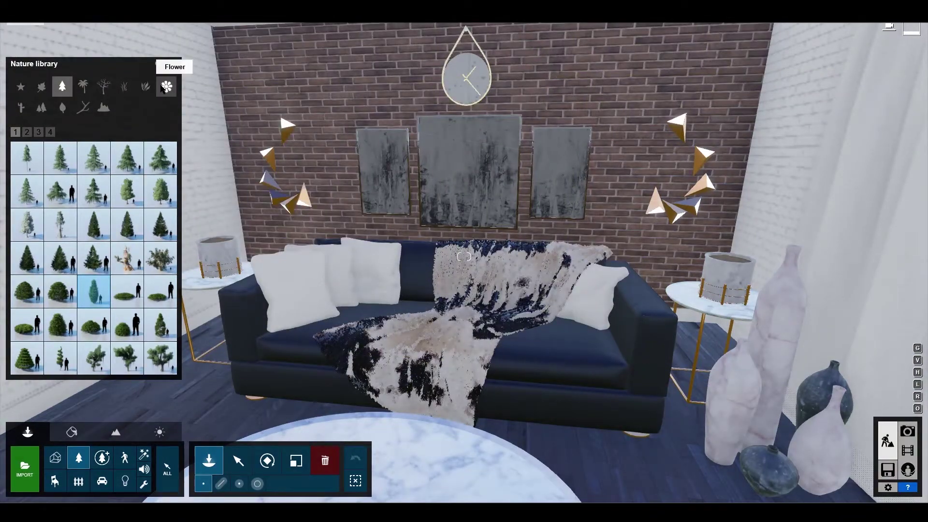
pyautogui.moveTo(154, 234)
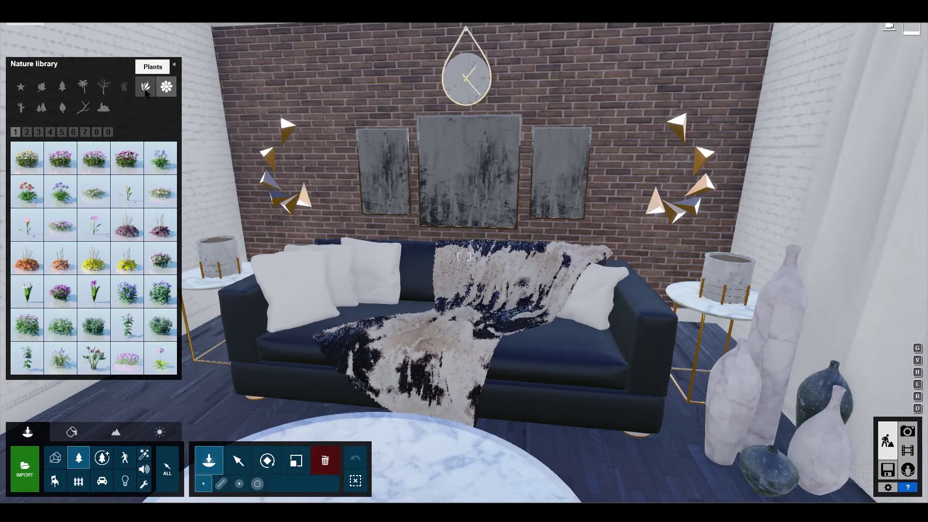
pyautogui.click(146, 92)
pyautogui.click(159, 232)
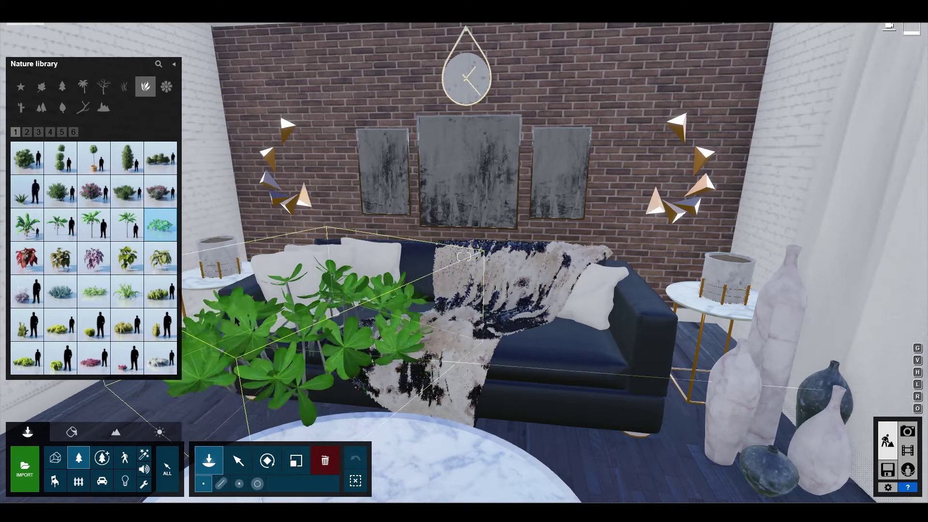
pyautogui.click(162, 297)
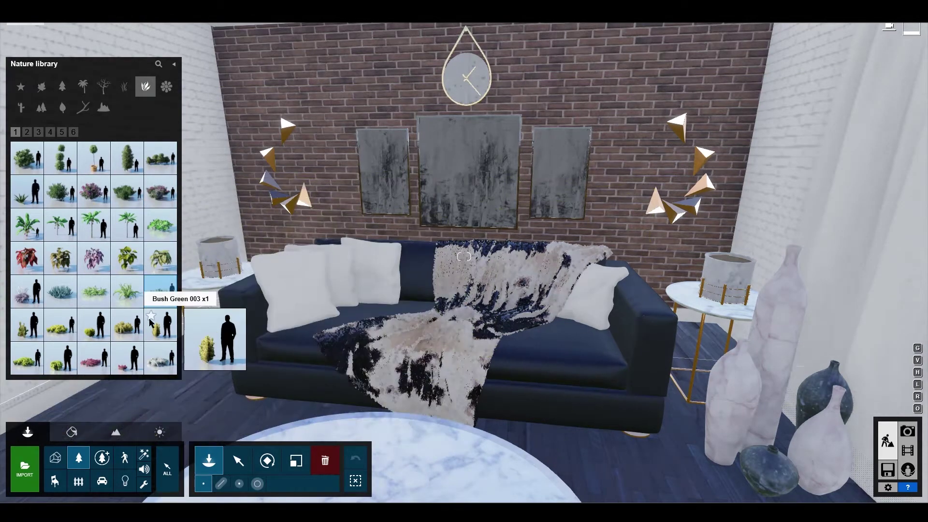
pyautogui.click(127, 292)
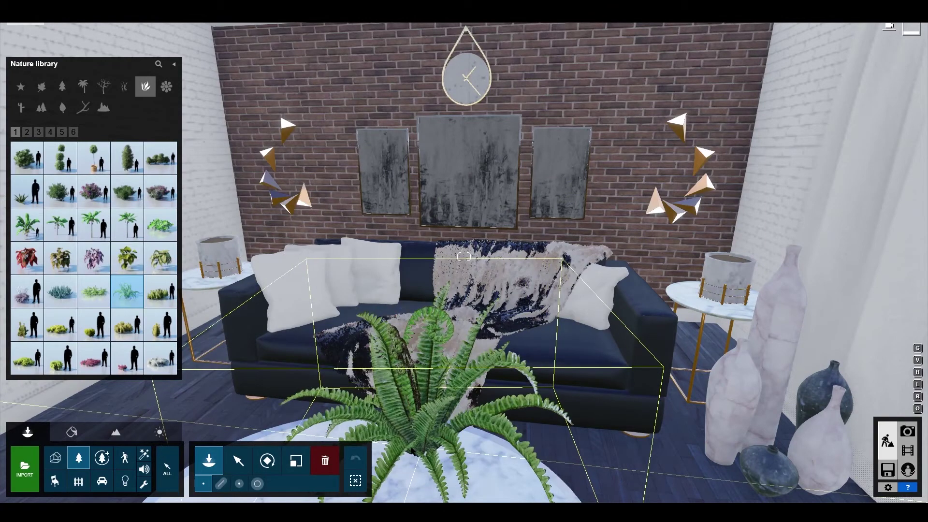
pyautogui.click(161, 324)
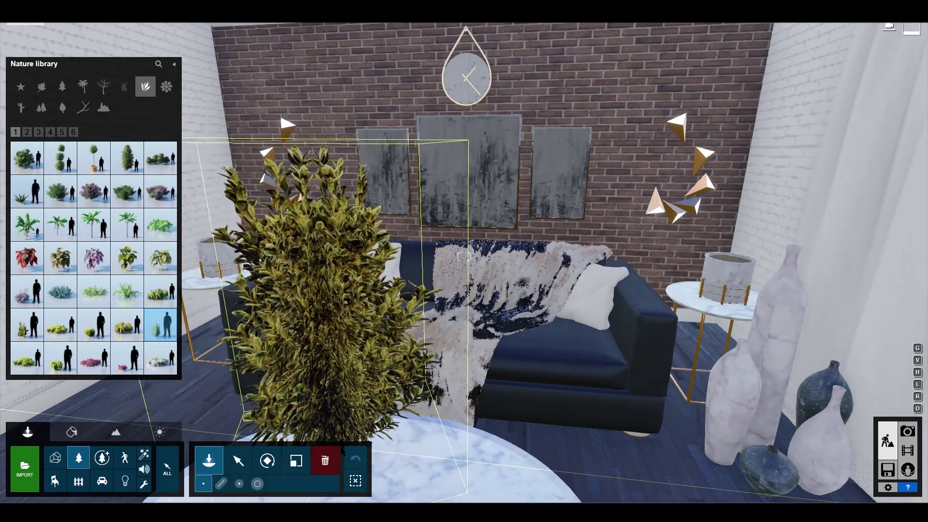
pyautogui.moveTo(98, 180)
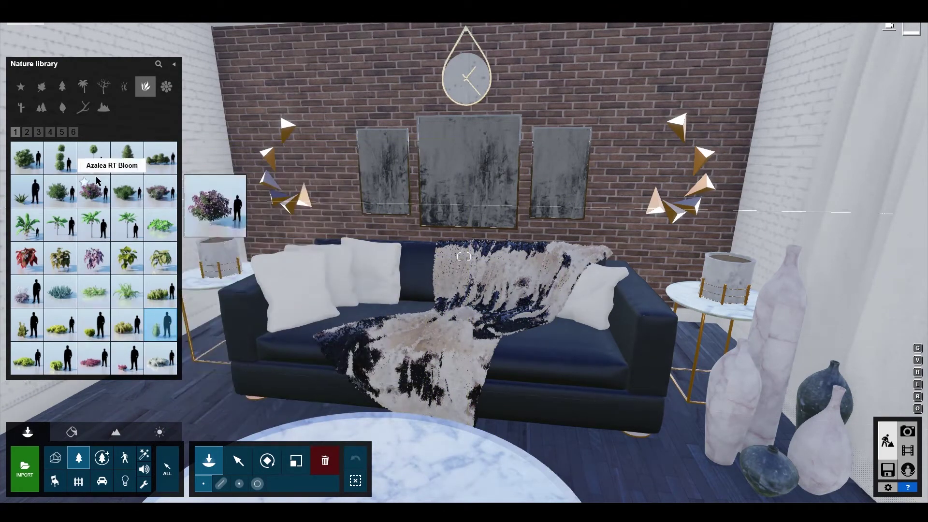
pyautogui.click(62, 132)
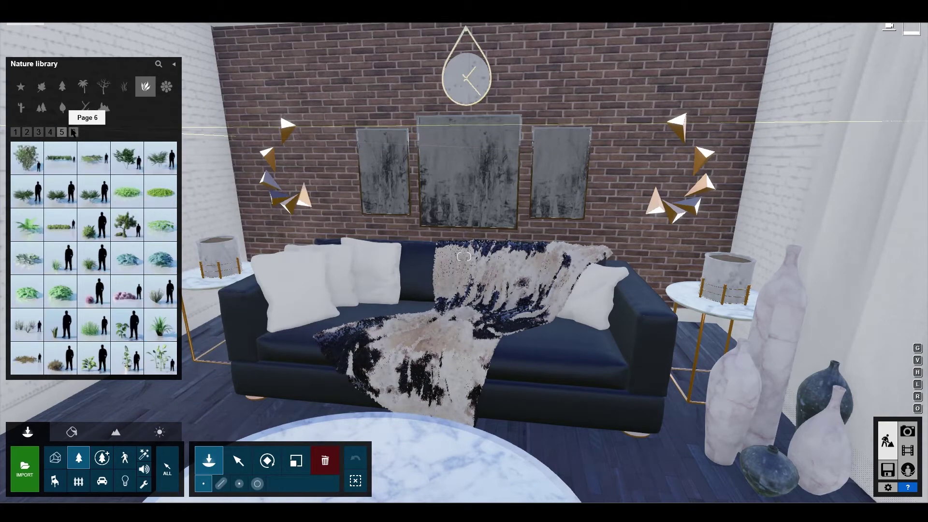
pyautogui.moveTo(128, 172)
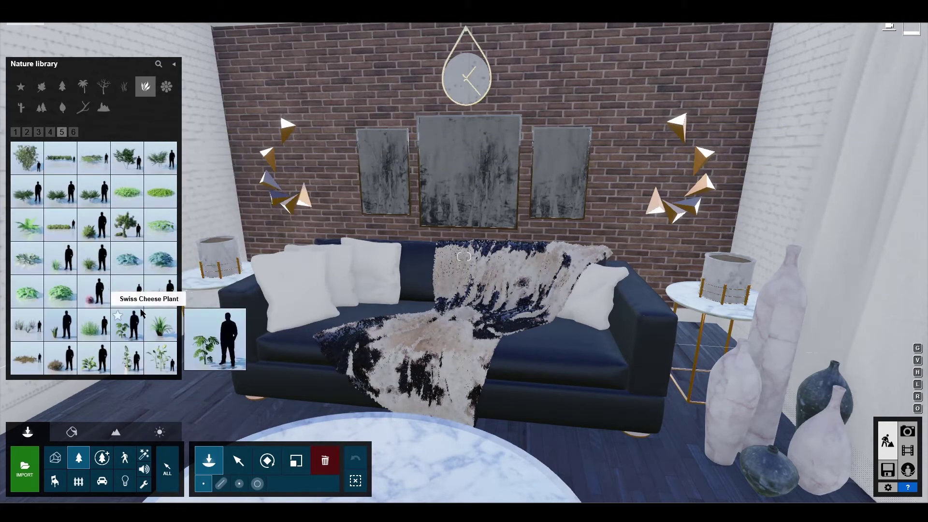
pyautogui.click(161, 325)
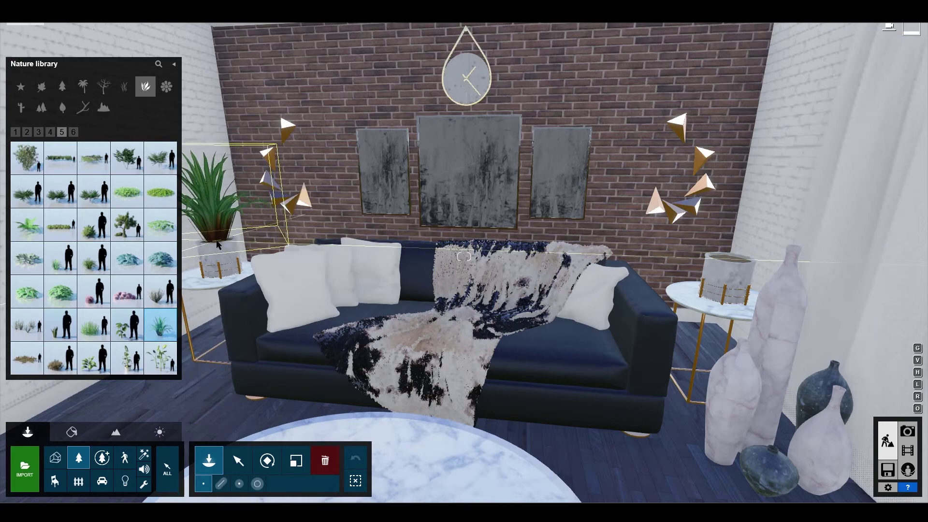
pyautogui.click(217, 246)
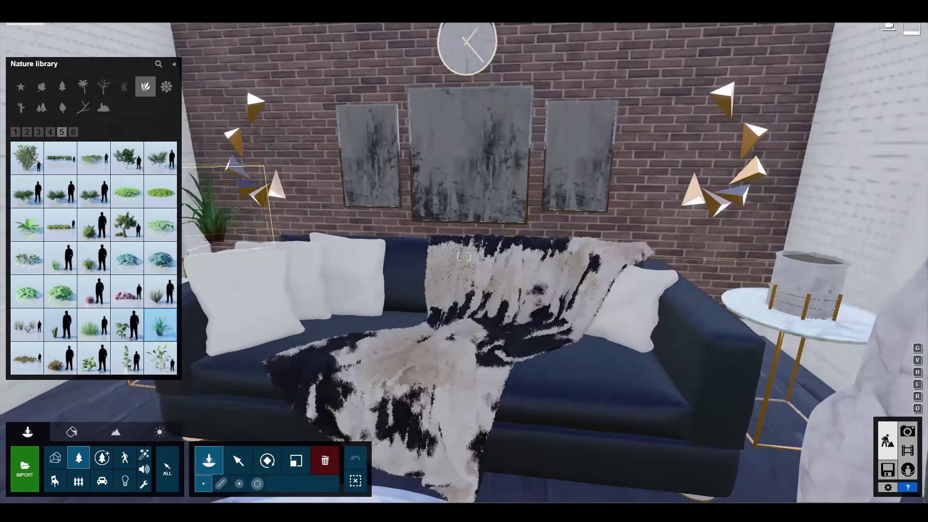
# Place a Swiss Cheese Plant in the planter on the side table beside the three stacked cushions.
pyautogui.press('a')
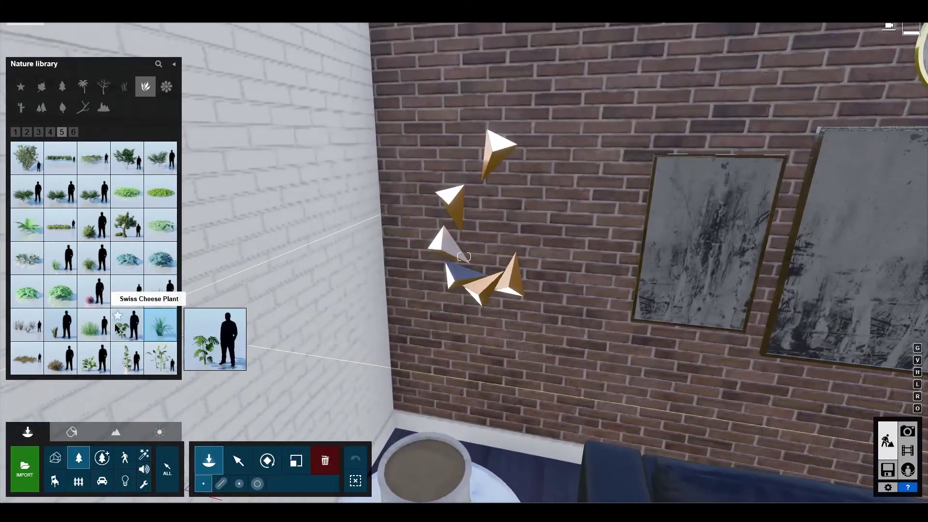
pyautogui.click(127, 325)
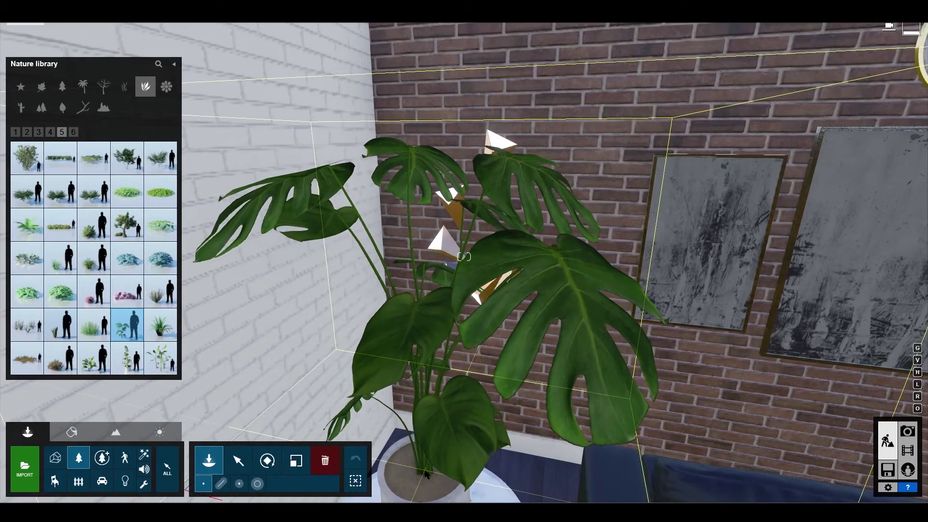
pyautogui.click(426, 475)
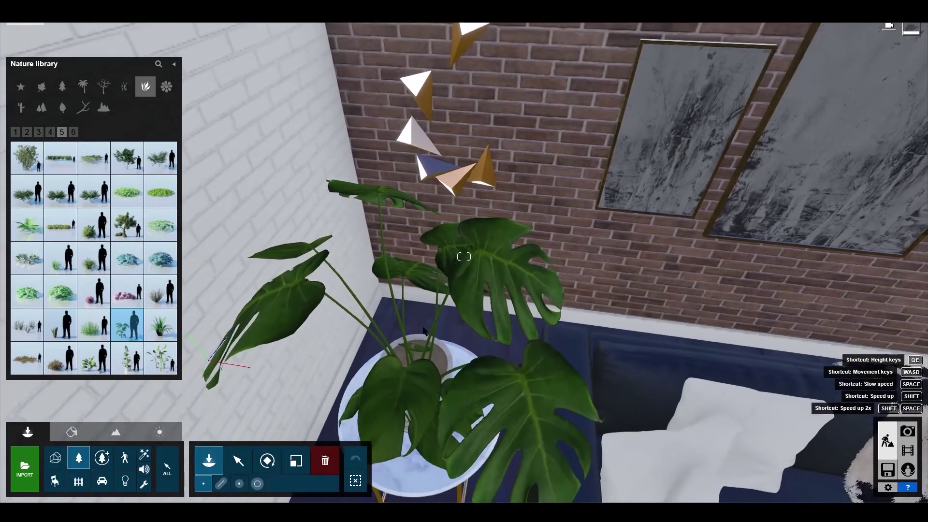
pyautogui.click(424, 330)
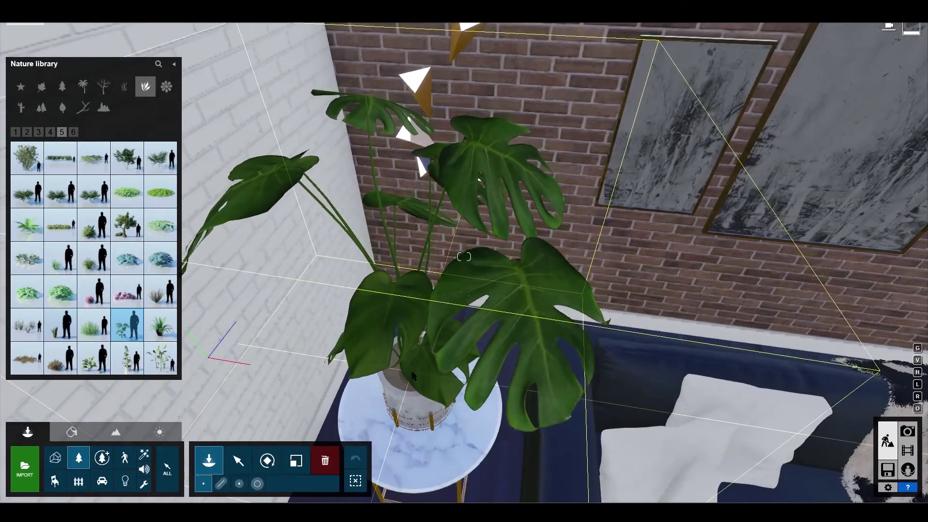
pyautogui.moveTo(412, 374); pyautogui.dragTo(411, 374)
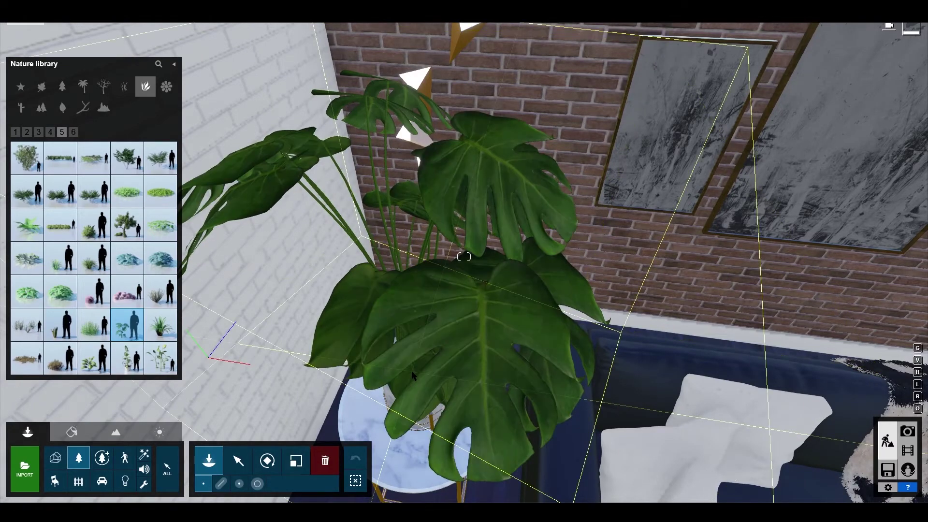
# Place another Swiss Cheese Plant in the planter on the side table next to the curtains.
pyautogui.moveTo(412, 374); pyautogui.dragTo(643, 206, button='right')
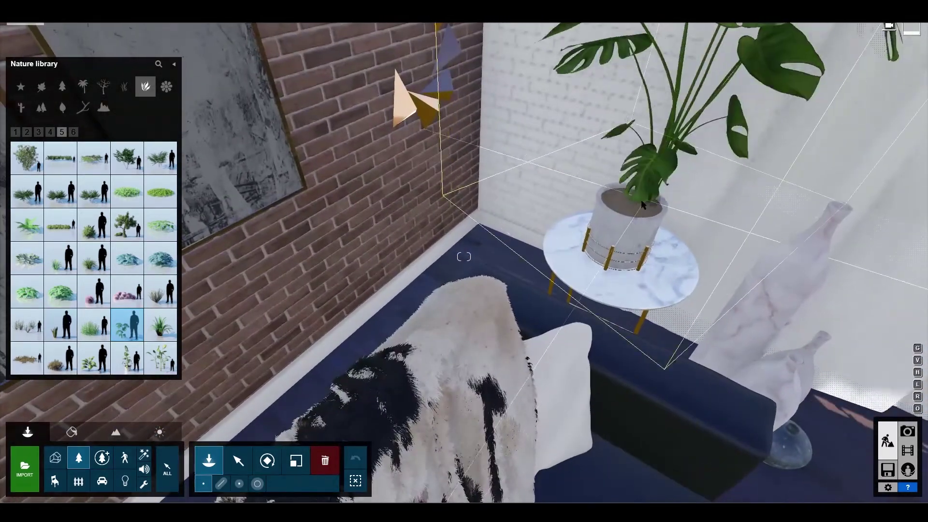
pyautogui.moveTo(643, 206); pyautogui.dragTo(634, 210)
pyautogui.moveTo(633, 210); pyautogui.dragTo(629, 213, button='right')
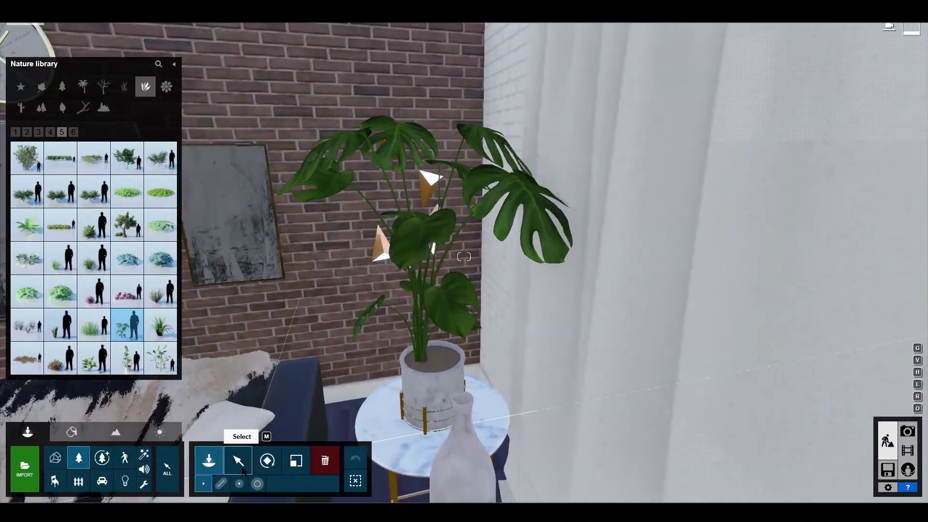
# Select the Swiss Cheese Plant near the curtains, shift it toward the middle of its planter and rotate it.
pyautogui.click(238, 460)
pyautogui.click(405, 374)
pyautogui.moveTo(405, 375)
pyautogui.mouseDown(button='right')
pyautogui.moveTo(401, 397)
pyautogui.moveTo(404, 361)
pyautogui.moveTo(415, 373)
pyautogui.mouseUp(button='right')
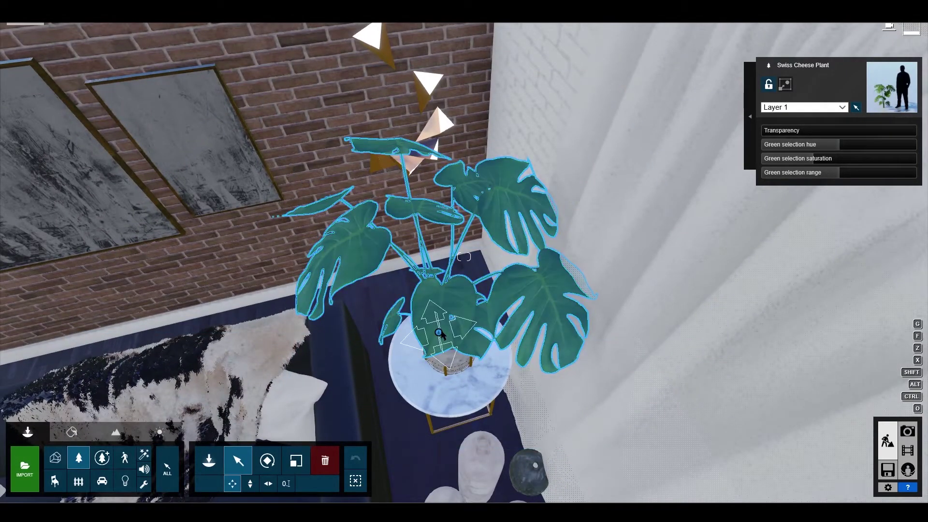
pyautogui.moveTo(439, 333); pyautogui.dragTo(447, 343)
pyautogui.click(265, 463)
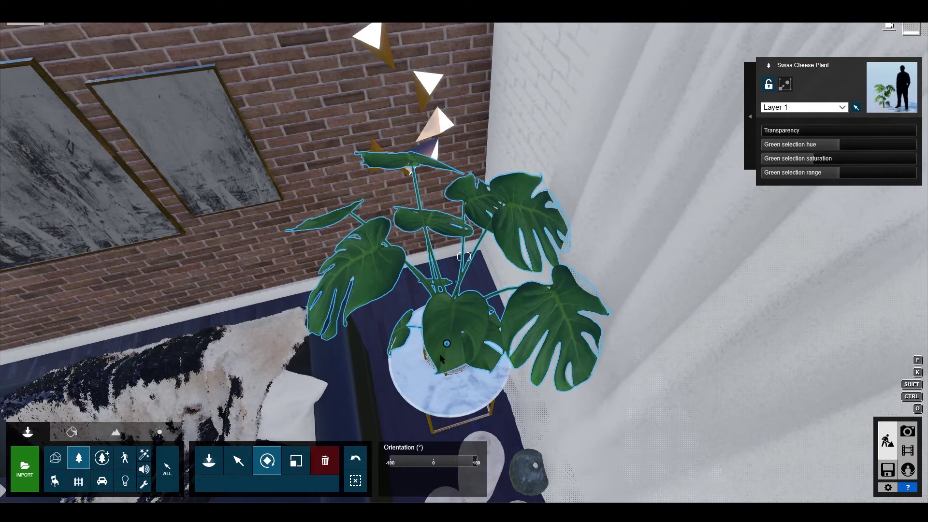
pyautogui.moveTo(446, 347); pyautogui.dragTo(390, 344)
# Examine both potted plants from across the room and the planter near the curtains up close.
pyautogui.moveTo(391, 344); pyautogui.dragTo(485, 363, button='right')
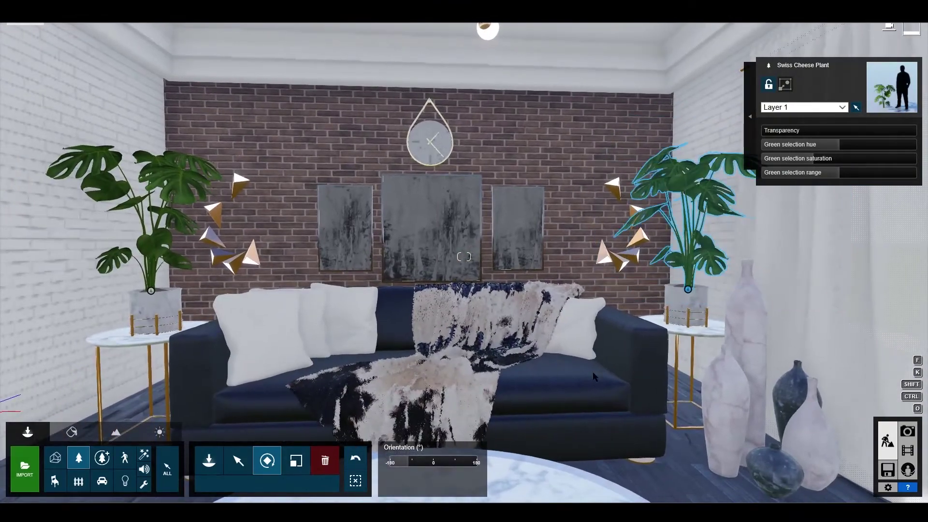
pyautogui.press('s')
pyautogui.press('q')
pyautogui.press('e')
pyautogui.moveTo(716, 421); pyautogui.dragTo(758, 412, button='right')
pyautogui.press('w')
pyautogui.press('e')
pyautogui.press('w')
pyautogui.press('q')
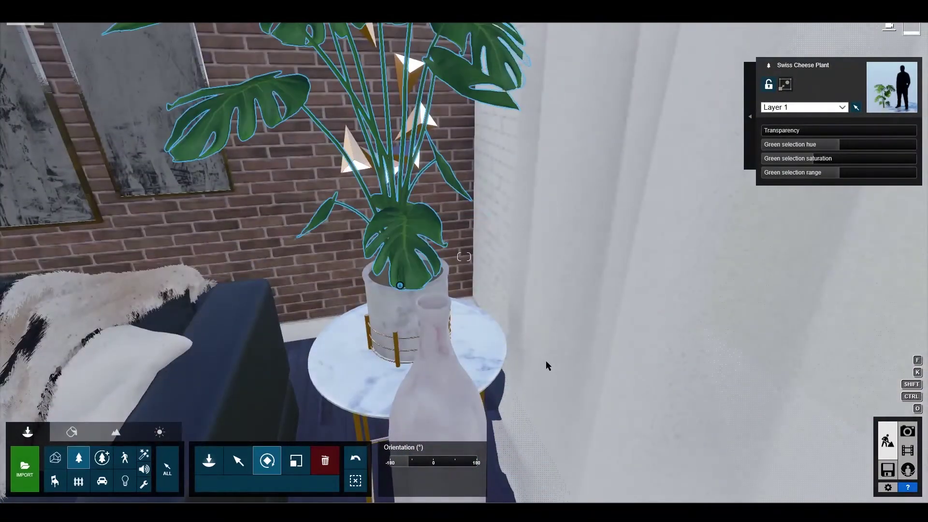
pyautogui.press('a')
pyautogui.moveTo(546, 360); pyautogui.dragTo(425, 338, button='right')
pyautogui.press('q')
pyautogui.press('e')
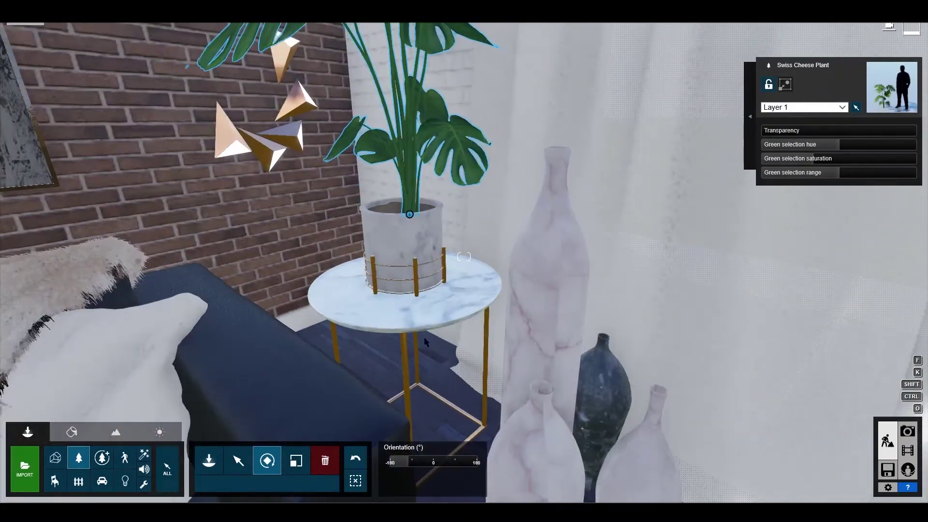
# Shift the Swiss Cheese Plant near the curtains slightly so its stem sits in the middle of its planter.
pyautogui.click(241, 461)
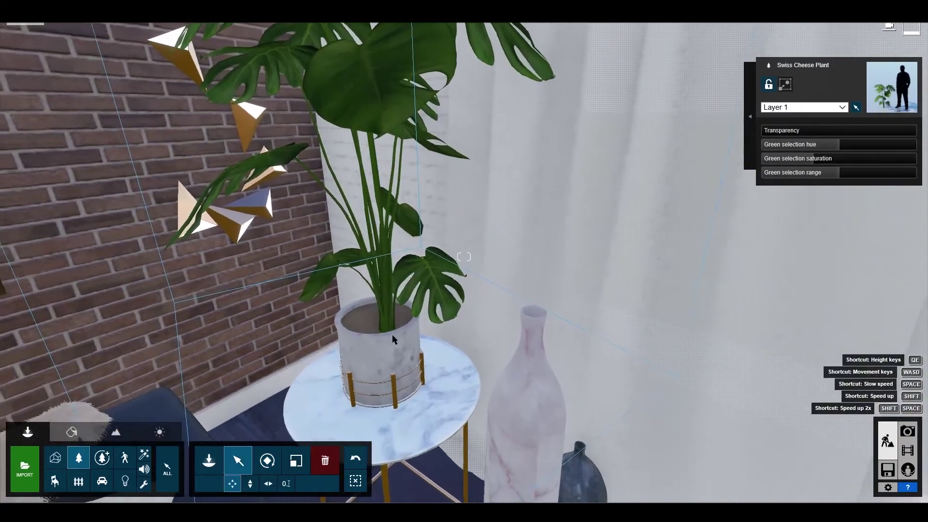
pyautogui.click(382, 330)
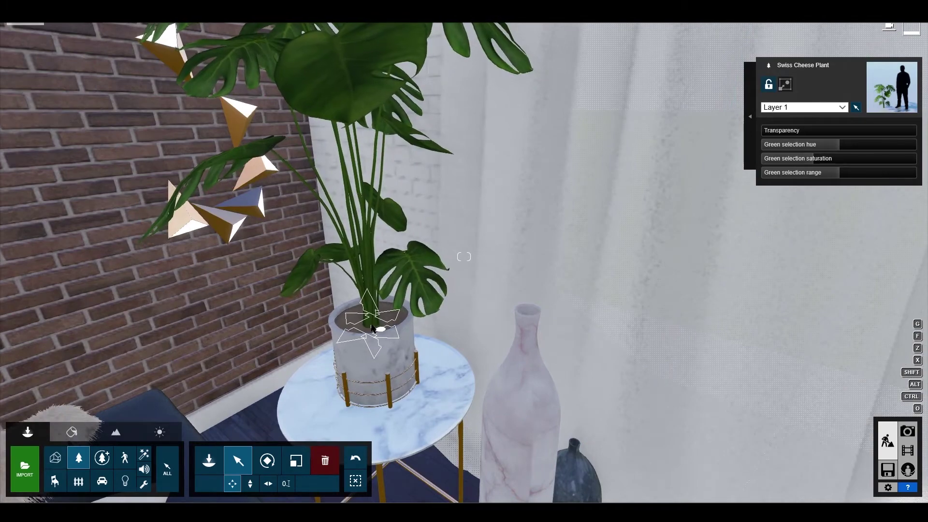
pyautogui.press('s')
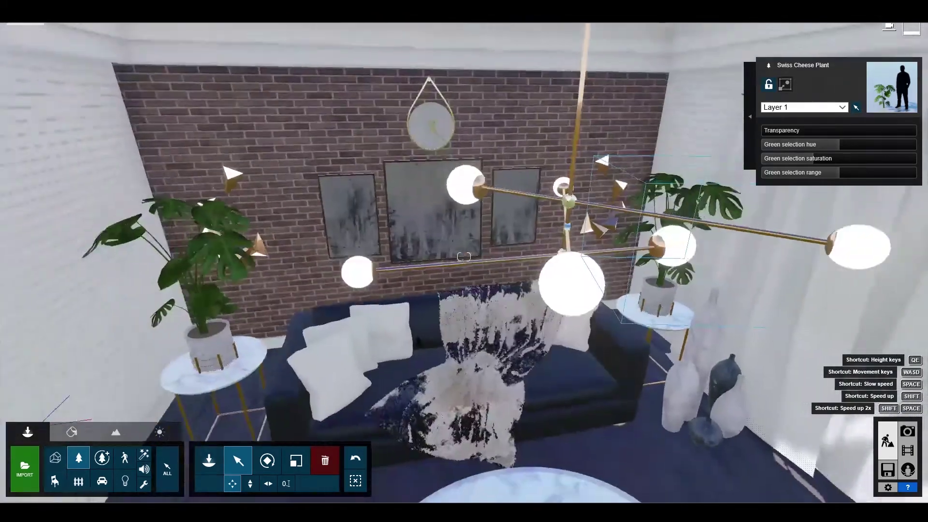
pyautogui.press('d')
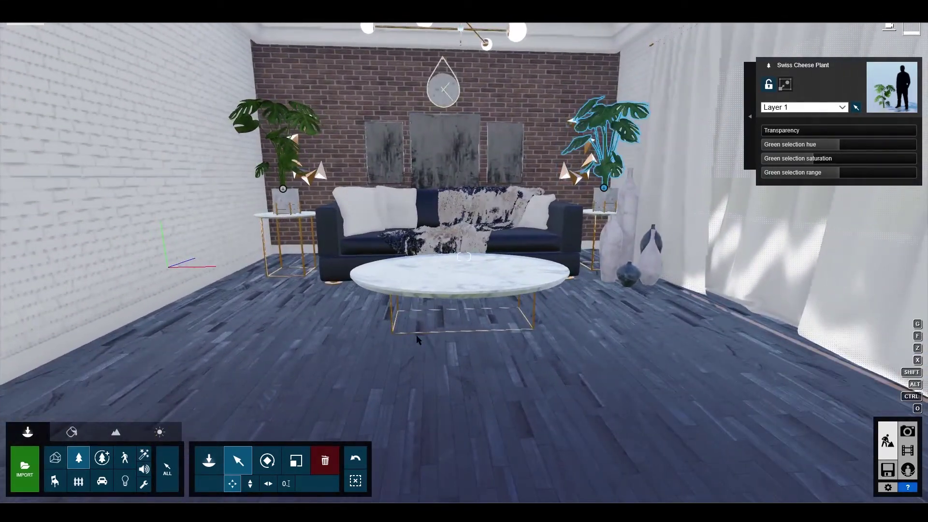
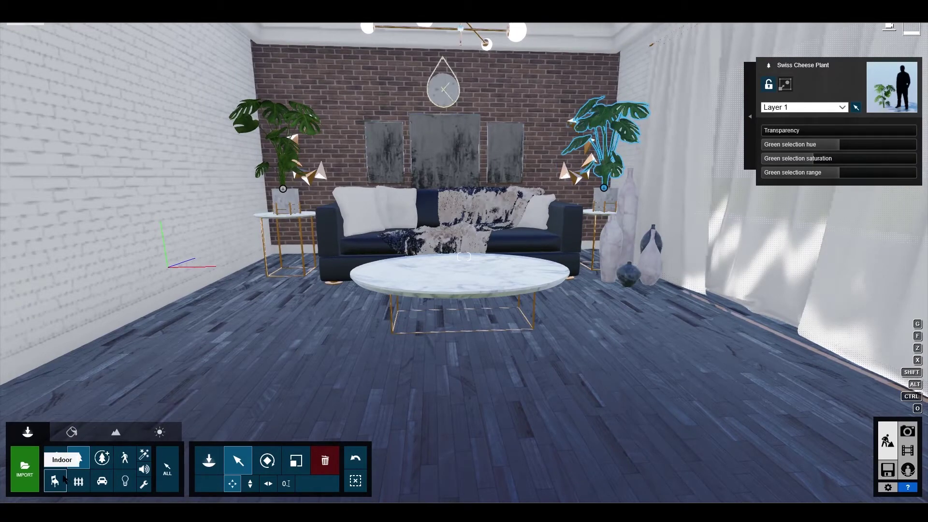
# Browse the indoor library's seating and miscellaneous models, previewing a blue armchair and a dark armchair with wooden arms beside the coffee table.
pyautogui.click(209, 462)
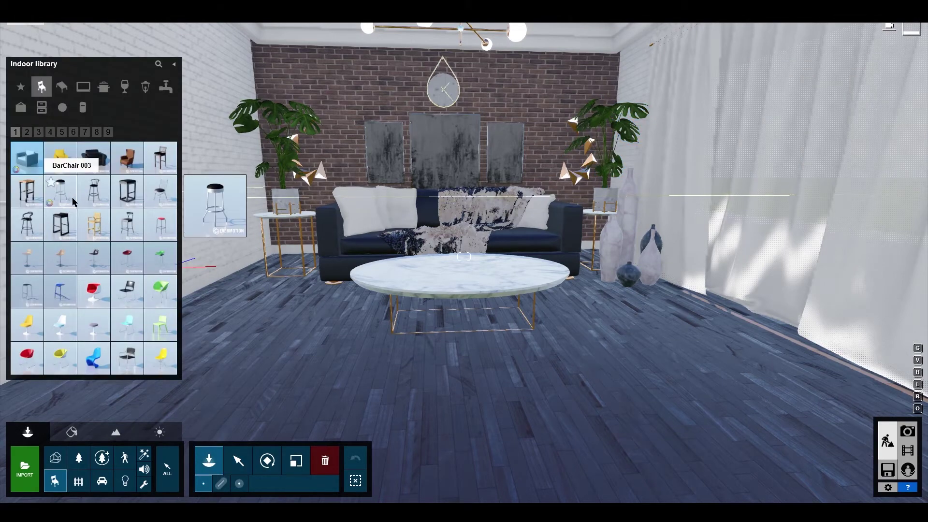
pyautogui.click(74, 132)
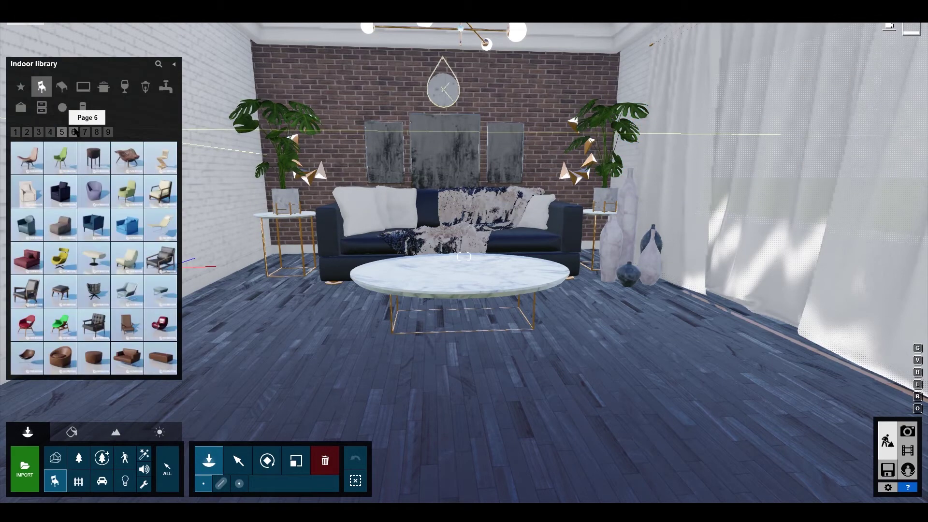
pyautogui.click(124, 230)
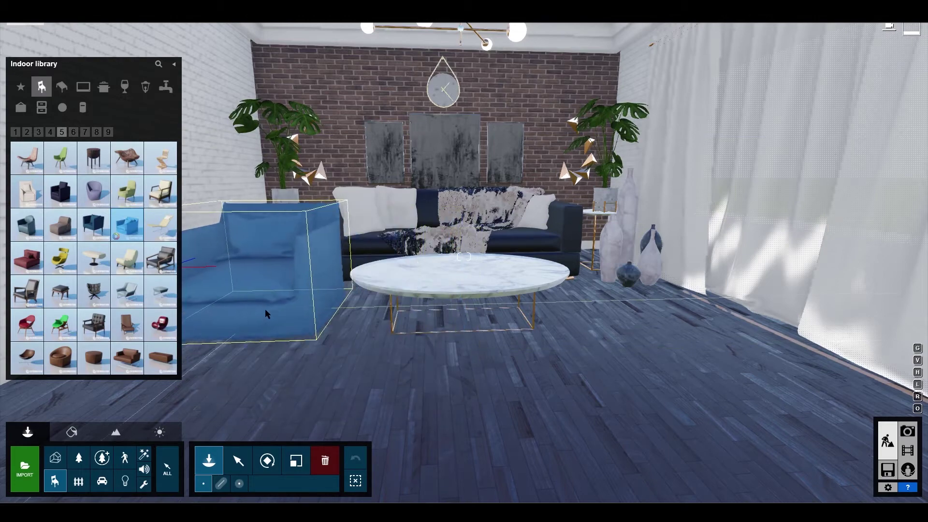
pyautogui.click(160, 258)
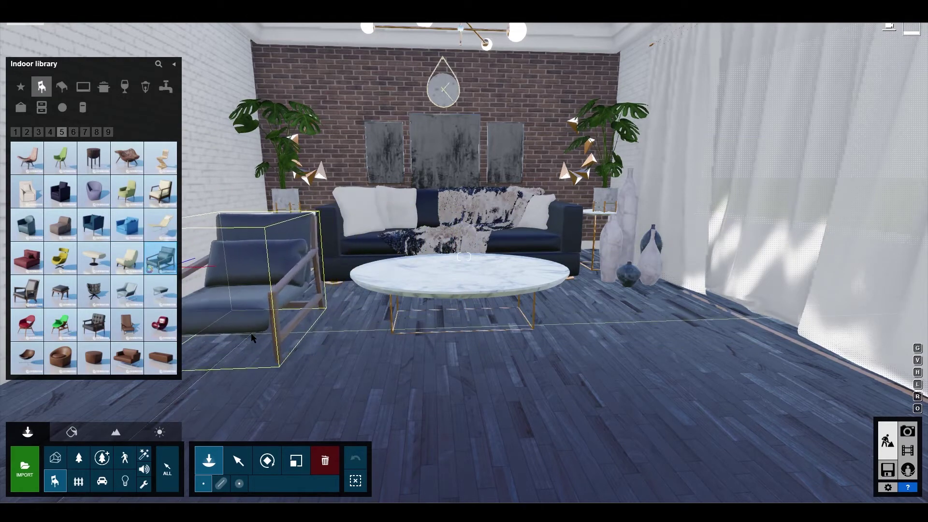
pyautogui.click(85, 132)
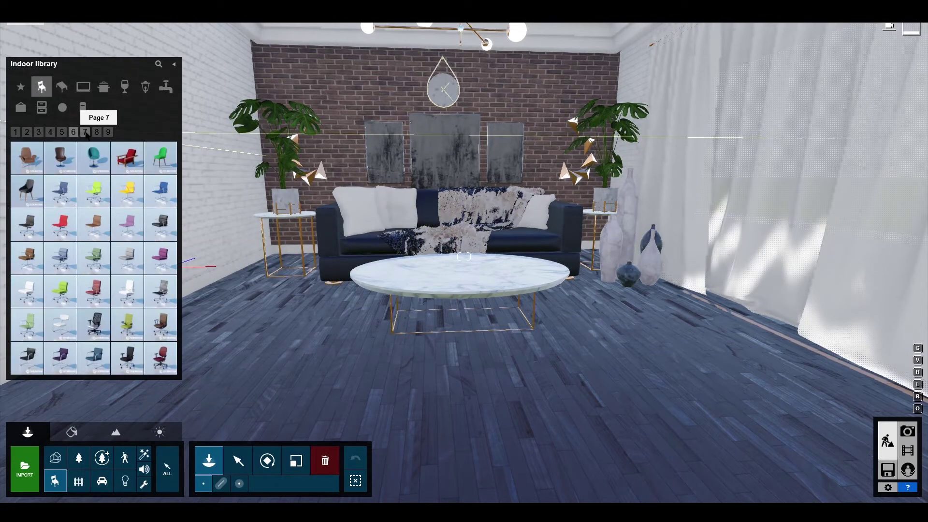
pyautogui.click(97, 132)
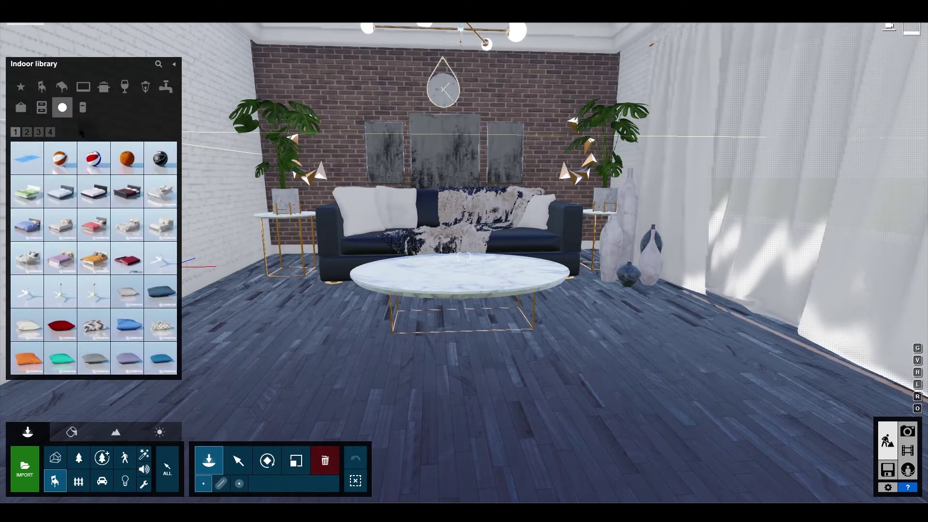
pyautogui.click(54, 132)
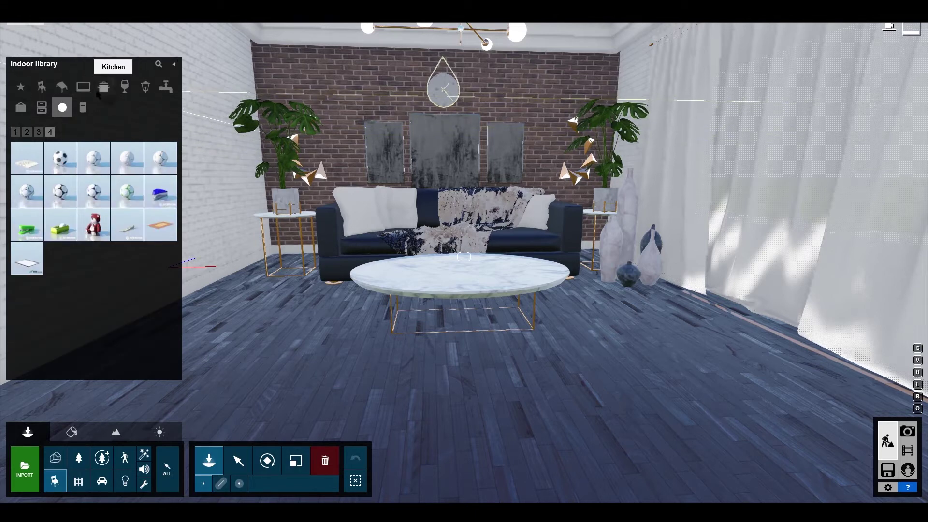
# Place Rug 005 from the indoor decoration models on the floor beneath the marble coffee table.
pyautogui.click(23, 109)
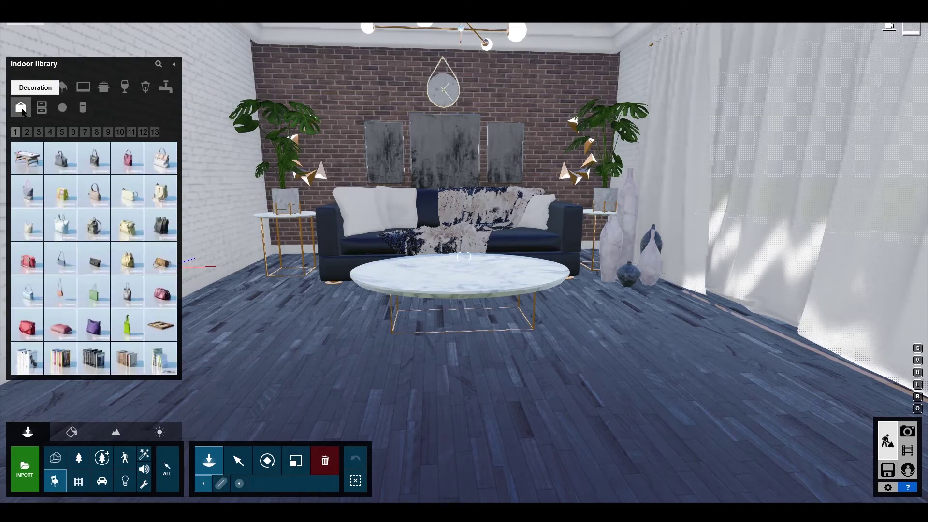
pyautogui.click(143, 132)
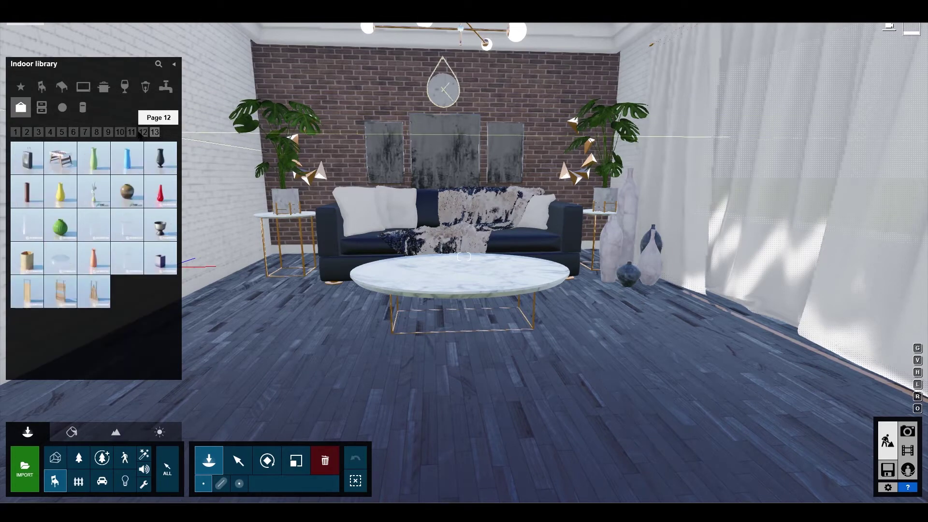
pyautogui.moveTo(94, 273)
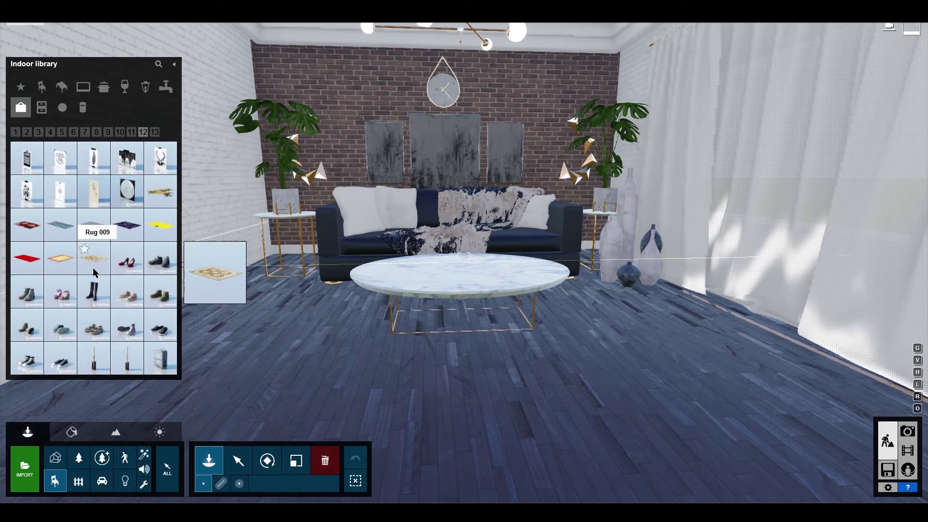
pyautogui.click(30, 239)
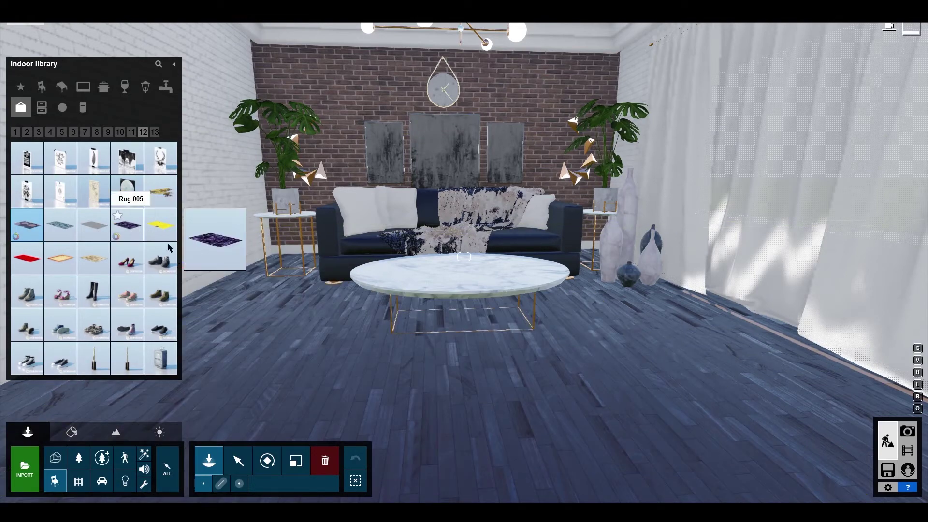
pyautogui.click(127, 225)
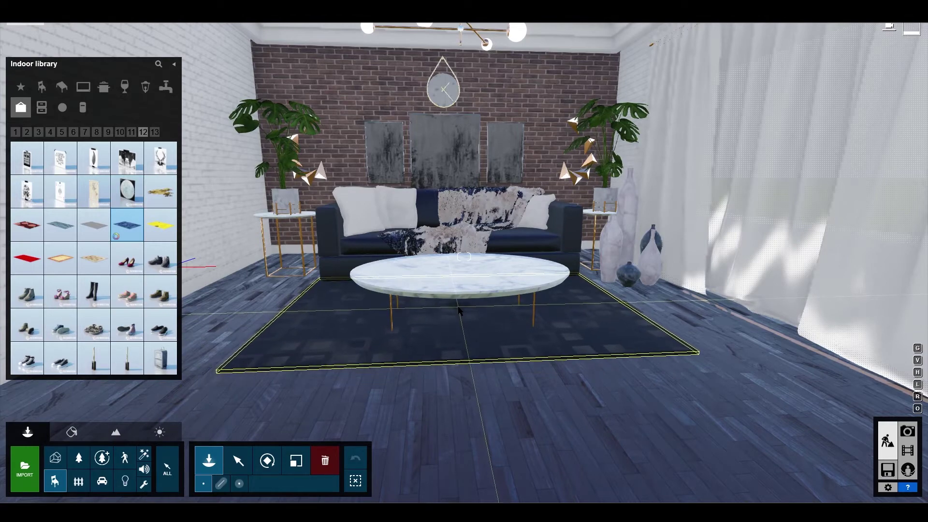
pyautogui.click(458, 307)
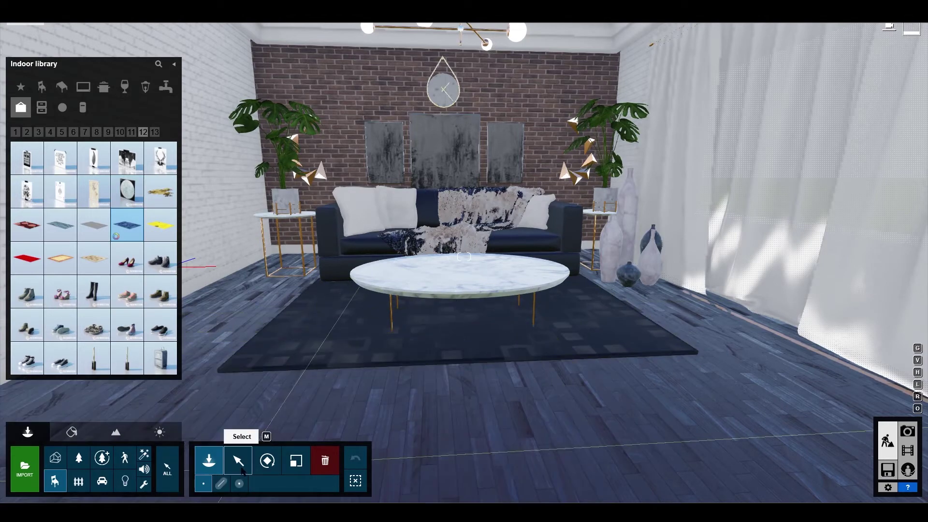
# Lower the rug beneath the coffee table until the table's base frame rests on top of it.
pyautogui.click(238, 461)
pyautogui.press('w')
pyautogui.press('w')
pyautogui.press('e')
pyautogui.press('d')
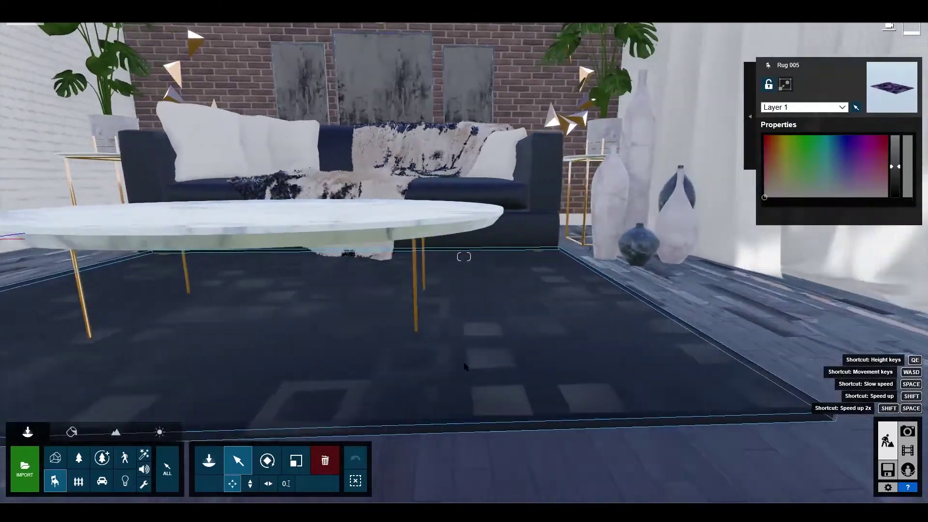
pyautogui.press('a')
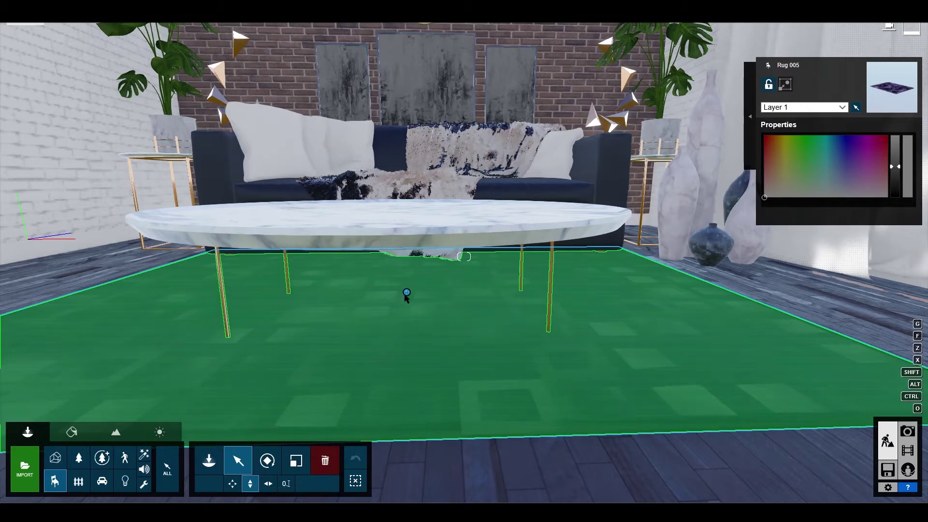
pyautogui.moveTo(407, 294); pyautogui.dragTo(406, 299)
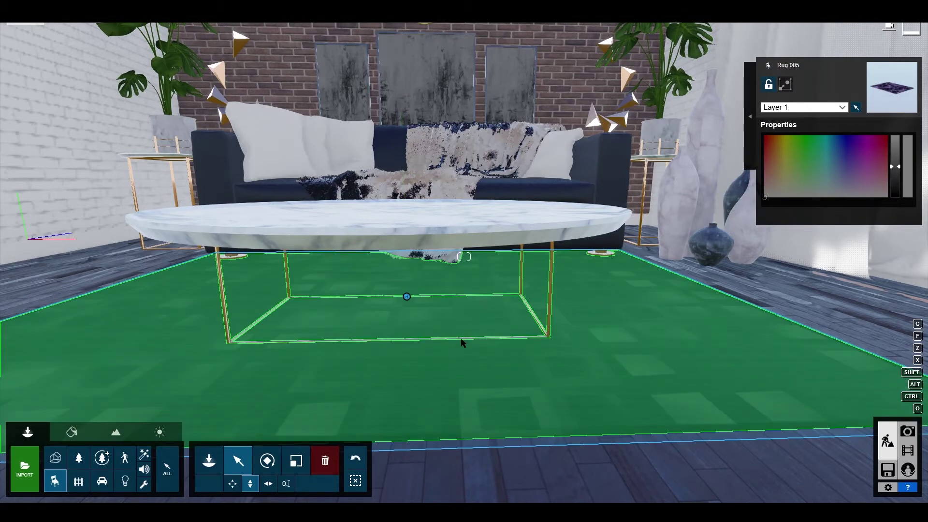
pyautogui.press('q')
pyautogui.moveTo(468, 354); pyautogui.dragTo(468, 360, button='right')
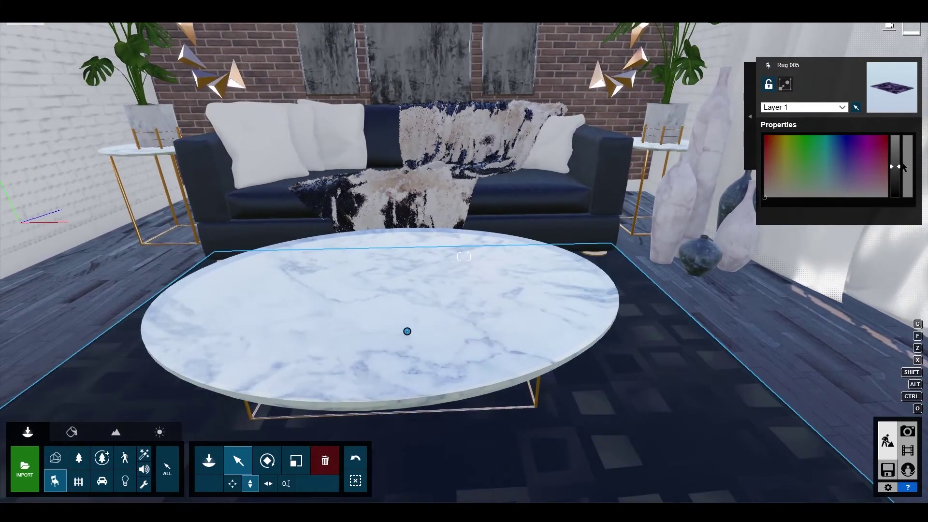
# Darken the rug's color slightly by reducing its brightness.
pyautogui.moveTo(894, 169)
pyautogui.mouseDown()
pyautogui.moveTo(895, 196)
pyautogui.moveTo(897, 141)
pyautogui.moveTo(899, 177)
pyautogui.mouseUp()
pyautogui.press('d')
pyautogui.press('s')
pyautogui.moveTo(697, 291); pyautogui.dragTo(642, 305, button='right')
pyautogui.press('w')
pyautogui.press('f')
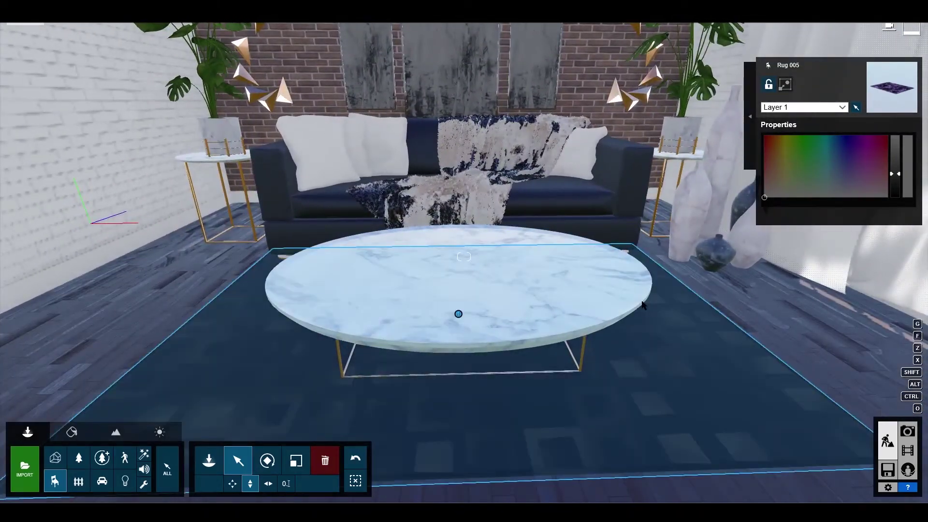
pyautogui.press('s')
pyautogui.moveTo(643, 304); pyautogui.dragTo(696, 208, button='right')
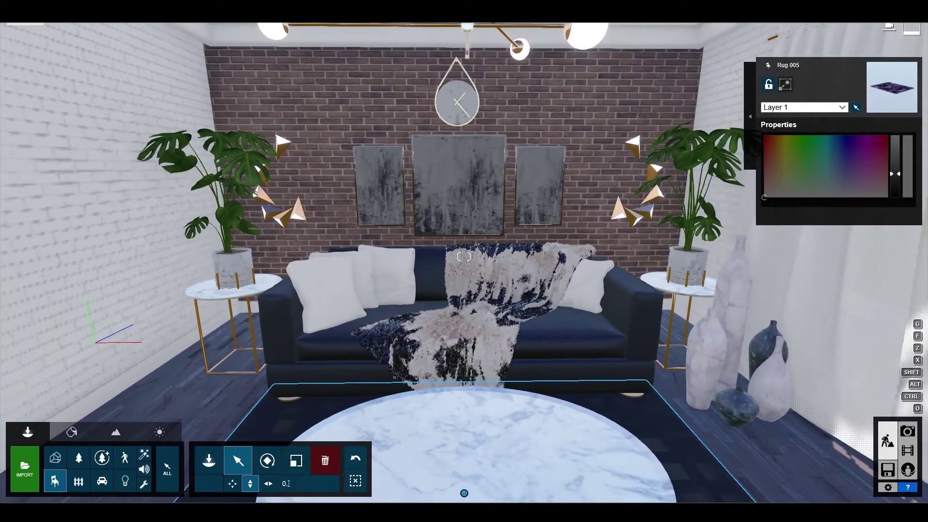
# Assign the rug to Layer 2.
pyautogui.moveTo(52, 22)
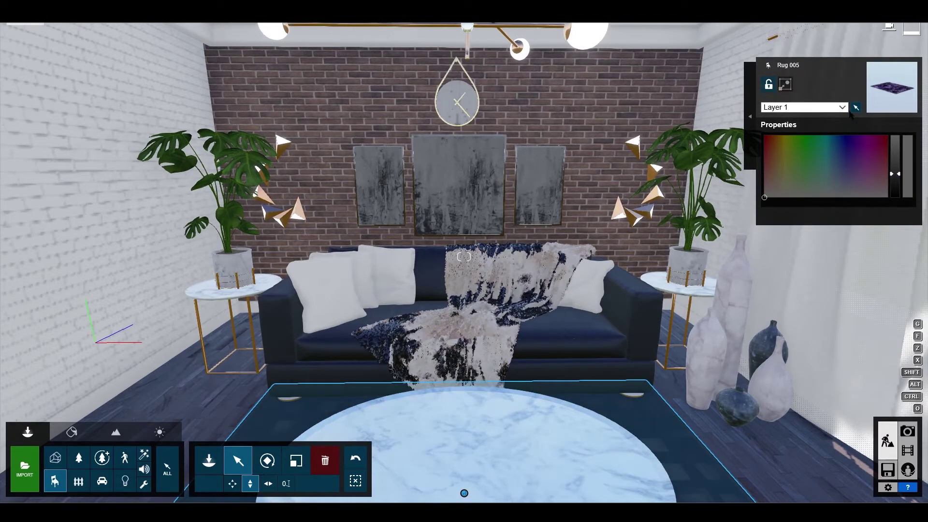
pyautogui.click(822, 107)
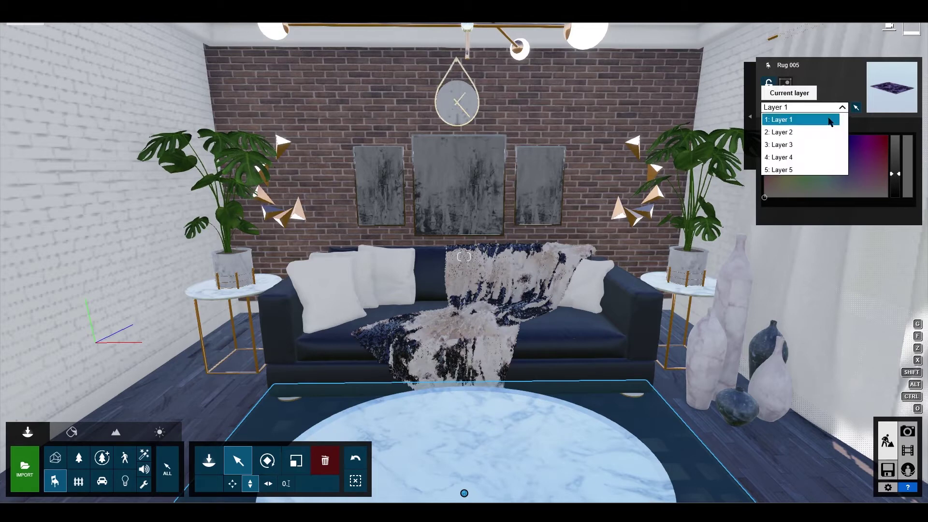
pyautogui.click(801, 135)
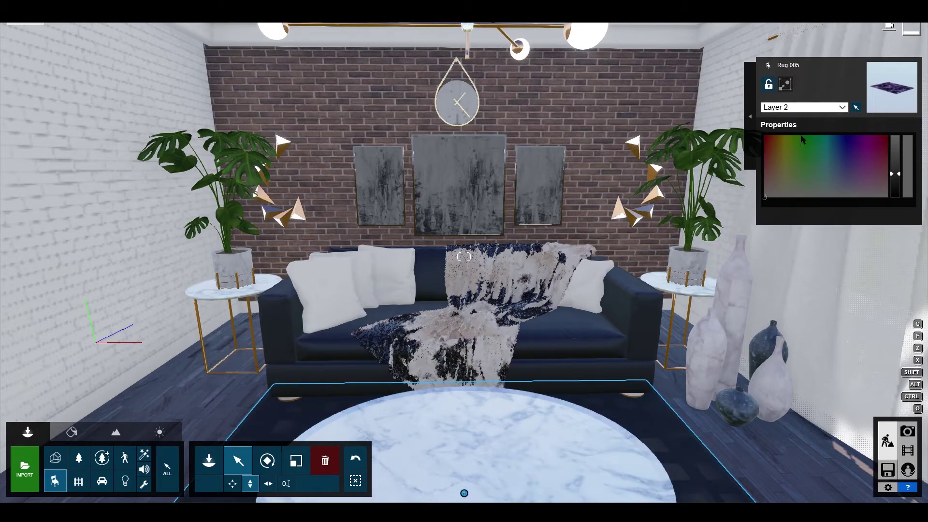
# Hide Layer 2 and show it again to check which objects belong to it.
pyautogui.doubleClick(56, 24)
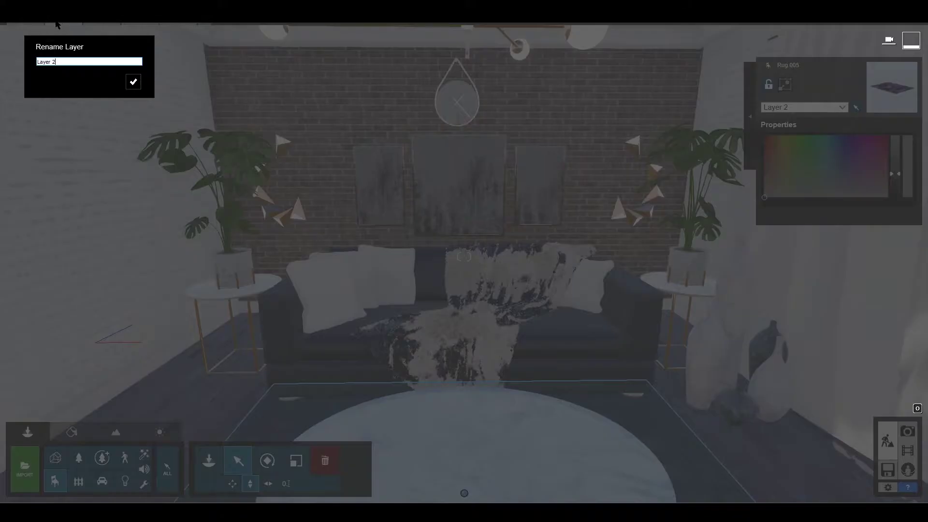
pyautogui.click(57, 22)
pyautogui.doubleClick(57, 23)
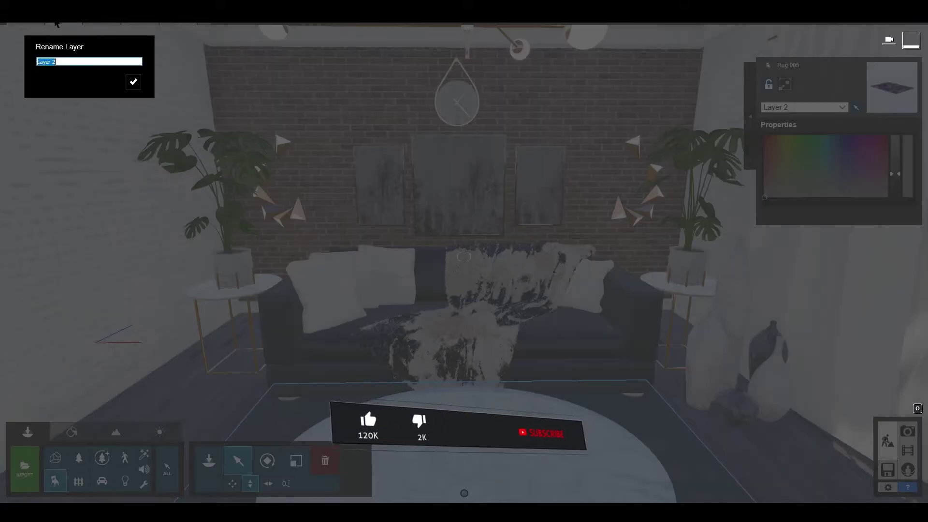
pyautogui.click(57, 23)
pyautogui.click(52, 21)
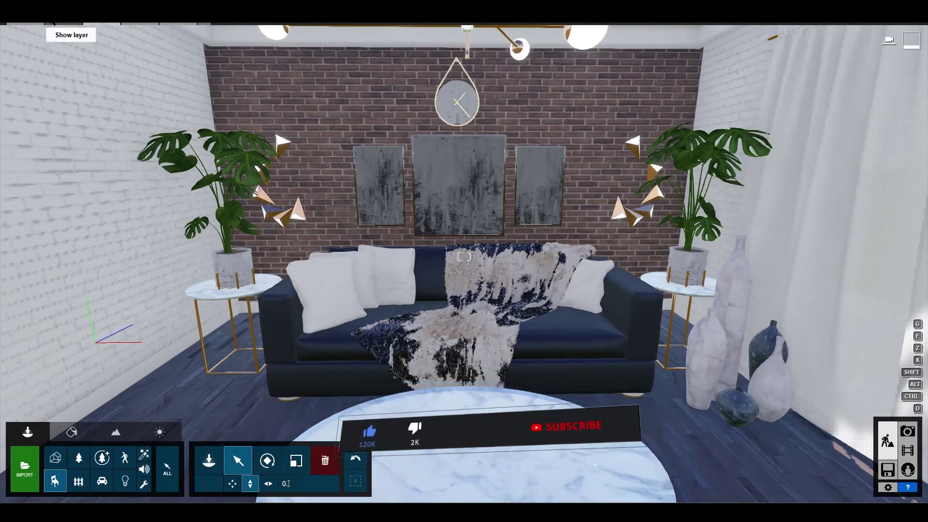
pyautogui.click(52, 22)
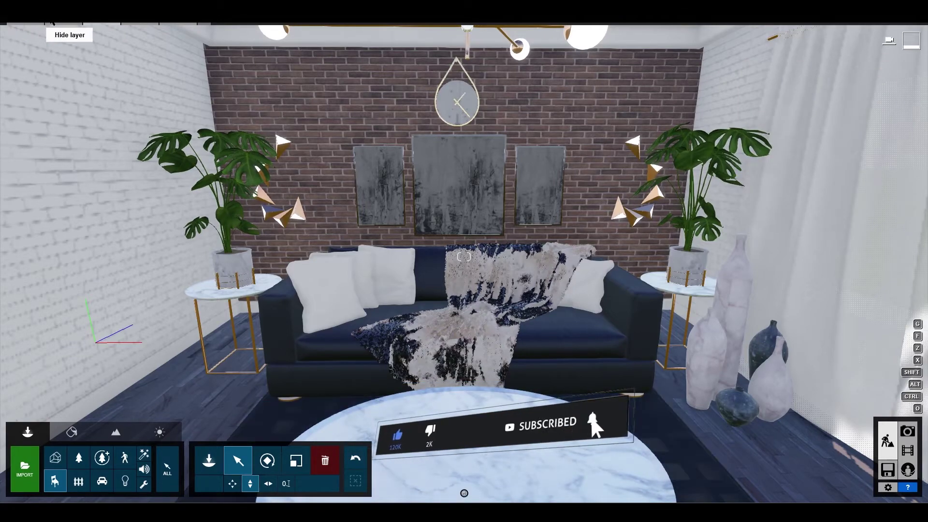
# Place a broad-leaved potted plant from page 11 of the Indoor library on the floor beside the vases near the curtain.
pyautogui.moveTo(310, 167); pyautogui.dragTo(341, 265, button='right')
pyautogui.press('s')
pyautogui.press('w')
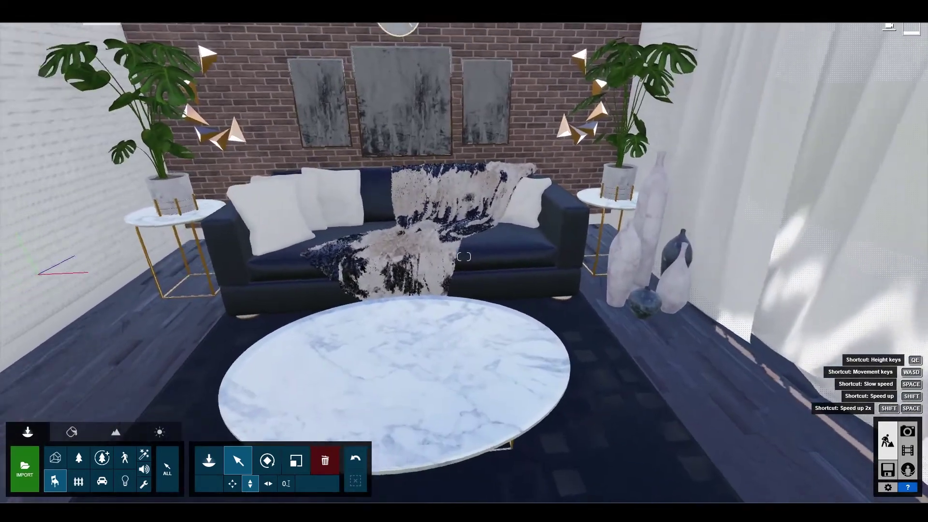
pyautogui.moveTo(189, 348); pyautogui.dragTo(194, 233, button='right')
pyautogui.moveTo(219, 341); pyautogui.dragTo(242, 422, button='right')
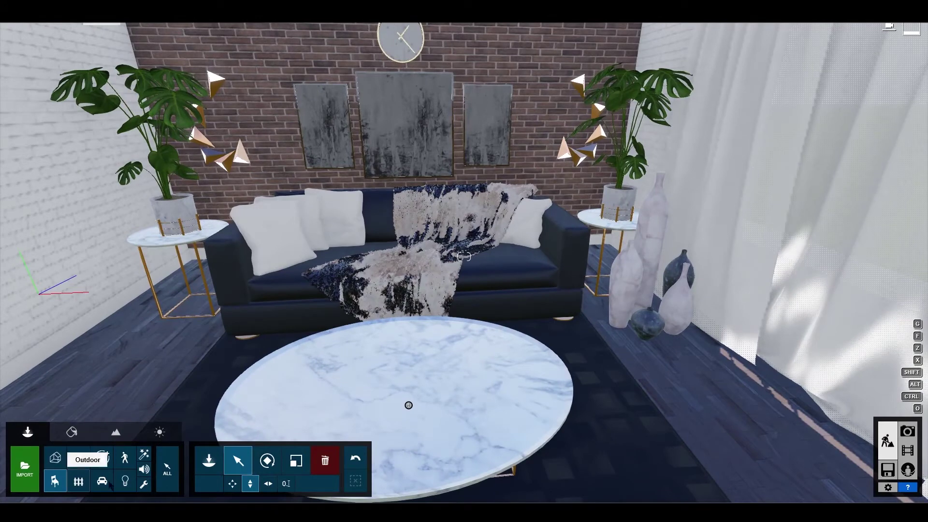
pyautogui.click(209, 459)
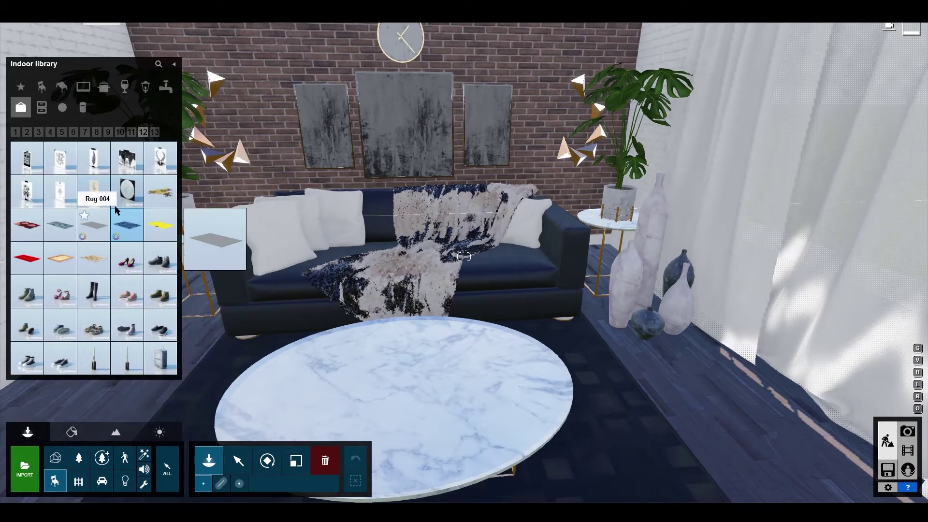
pyautogui.click(155, 132)
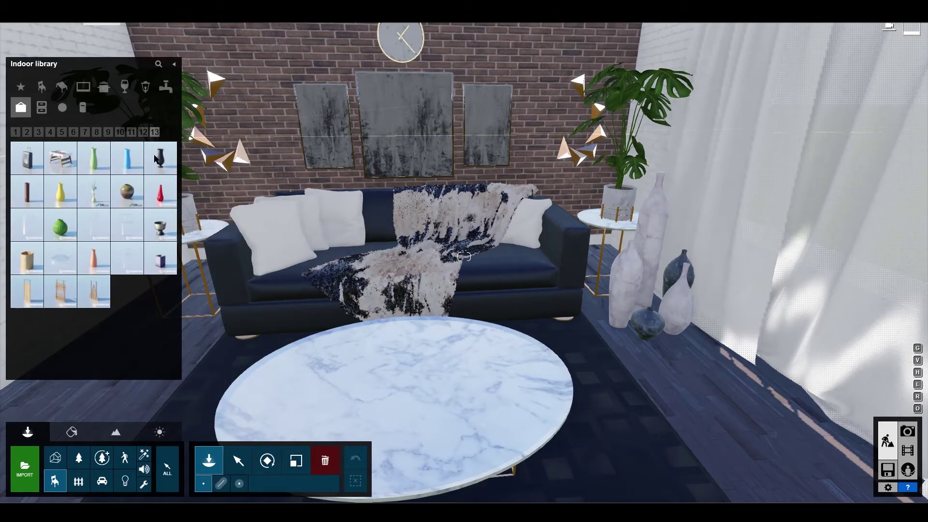
pyautogui.click(130, 132)
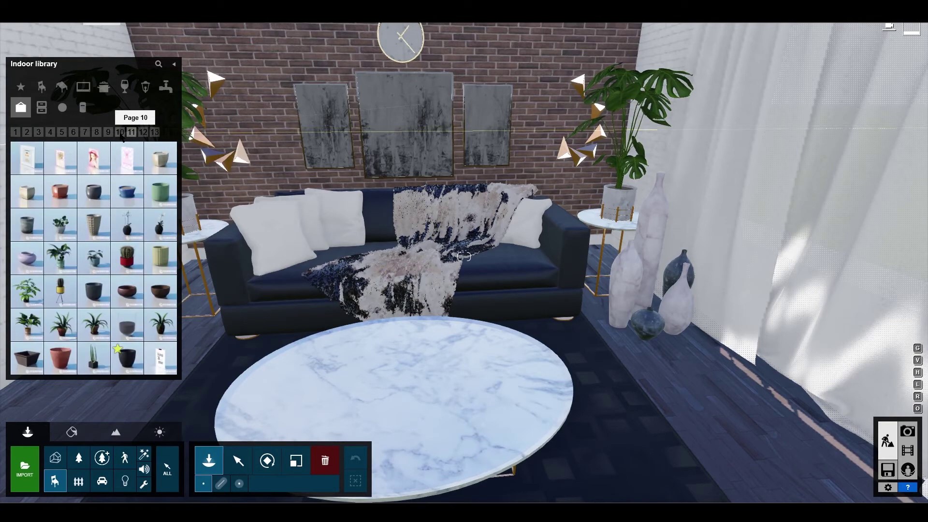
pyautogui.click(119, 133)
pyautogui.click(131, 132)
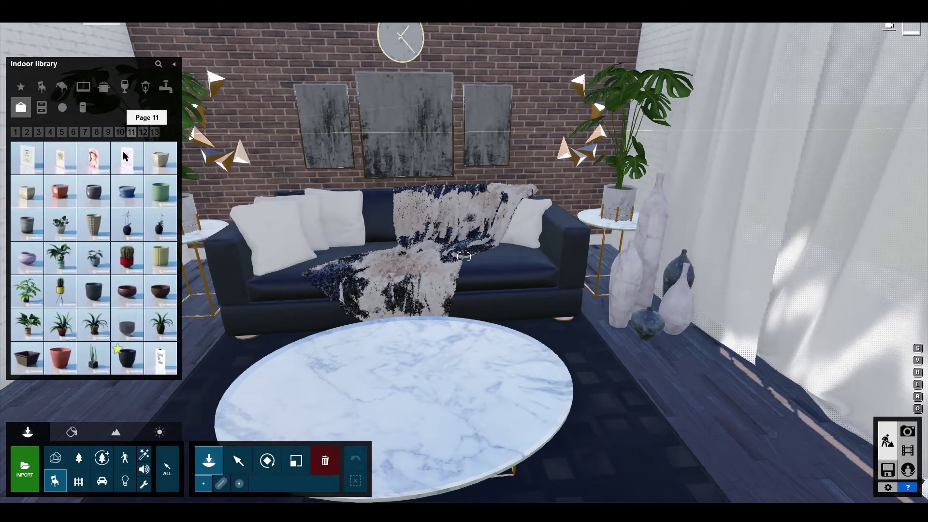
pyautogui.click(26, 292)
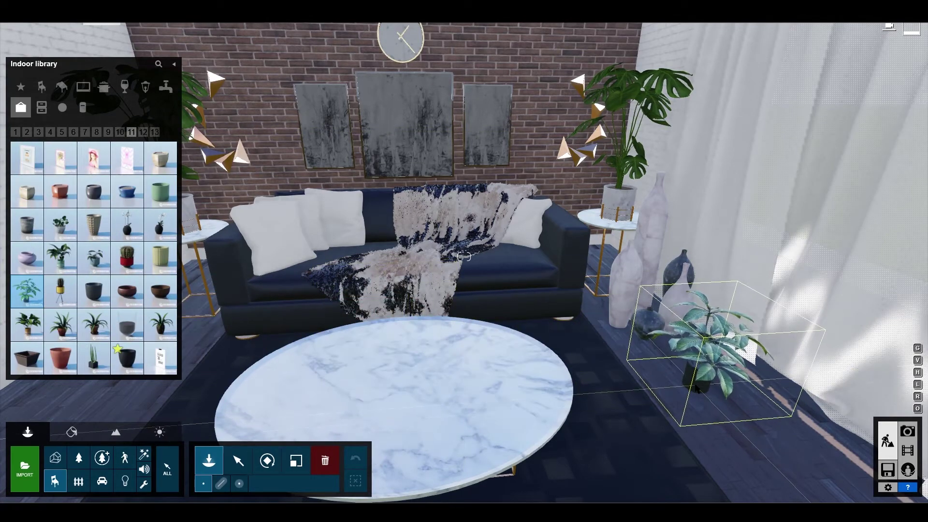
pyautogui.click(697, 372)
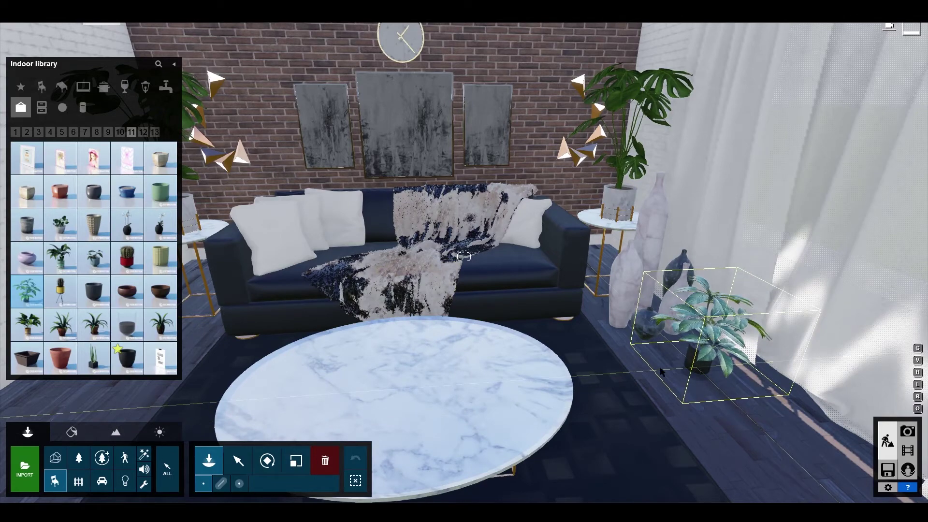
# Place two spiky-leaved plants, the second being PlantPot 031, on the floor around the broad-leaved plant near the curtain.
pyautogui.moveTo(103, 323)
pyautogui.click(75, 328)
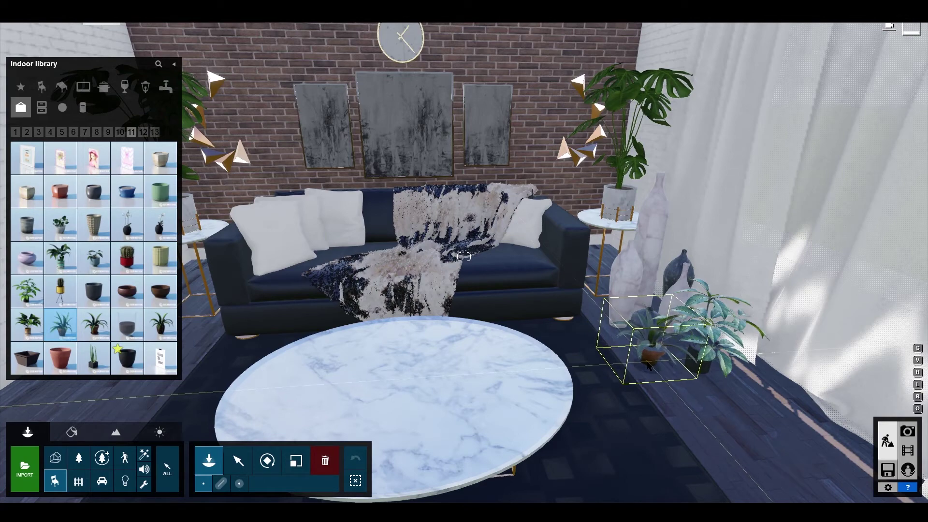
pyautogui.click(648, 363)
pyautogui.press('d')
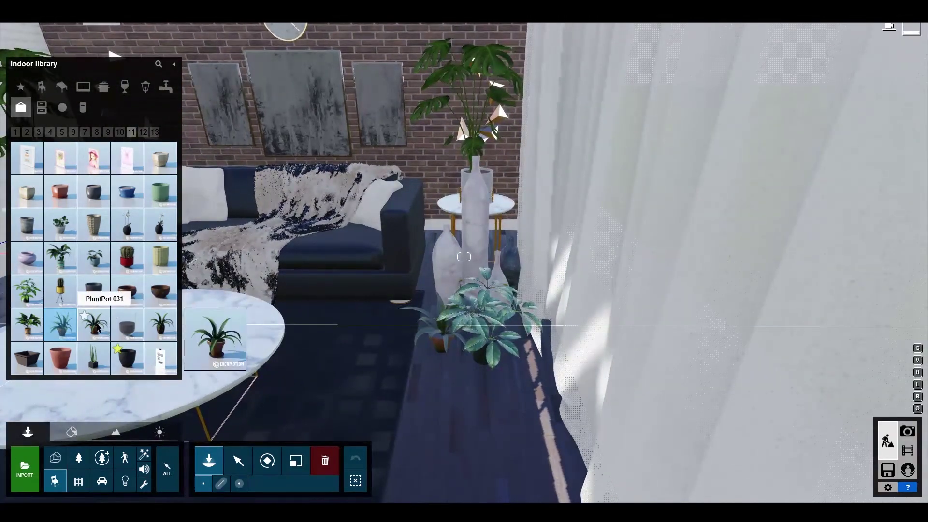
pyautogui.click(97, 327)
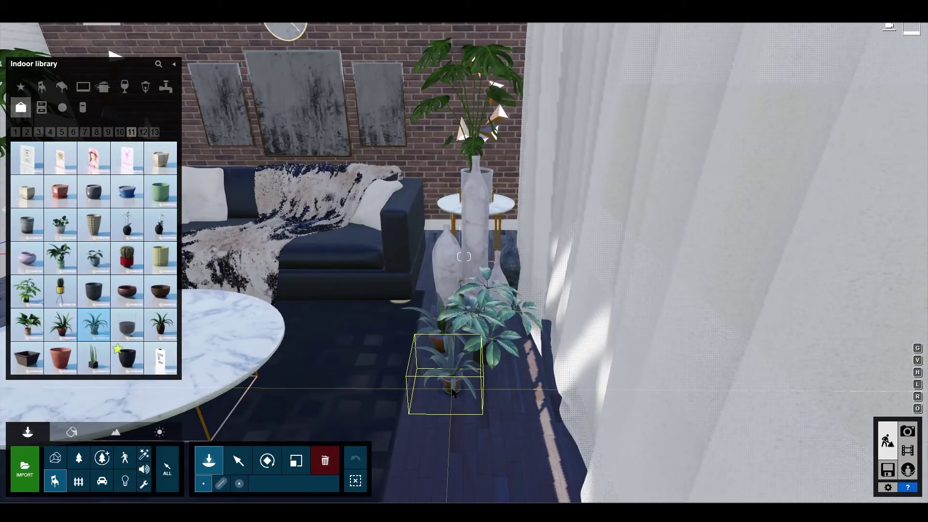
pyautogui.click(441, 391)
# Place two orchids in black pots, one large and one smaller, side by side on the marble coffee table.
pyautogui.press('a')
pyautogui.moveTo(157, 229)
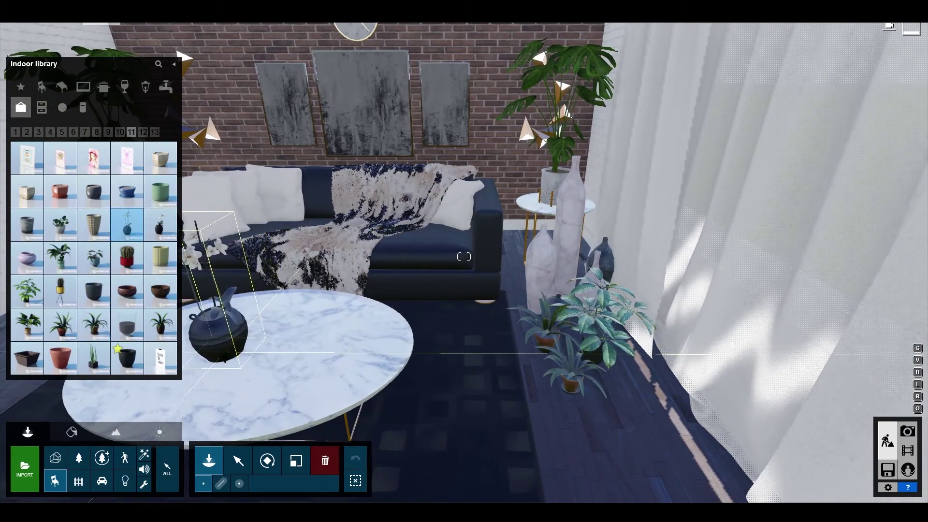
pyautogui.click(165, 234)
pyautogui.click(265, 321)
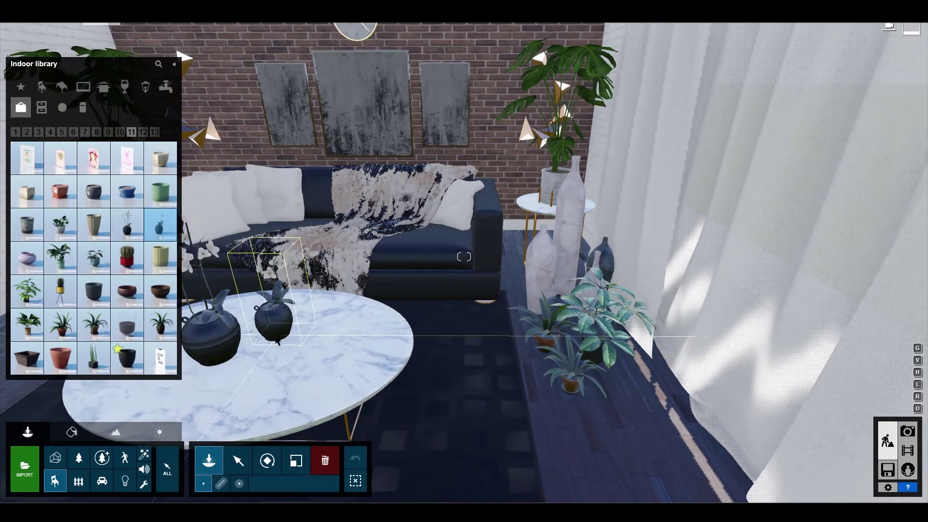
# Preview different plant pots on the floor beside the rug to compare their shapes and sizes.
pyautogui.moveTo(266, 321); pyautogui.dragTo(100, 295, button='right')
pyautogui.moveTo(100, 295)
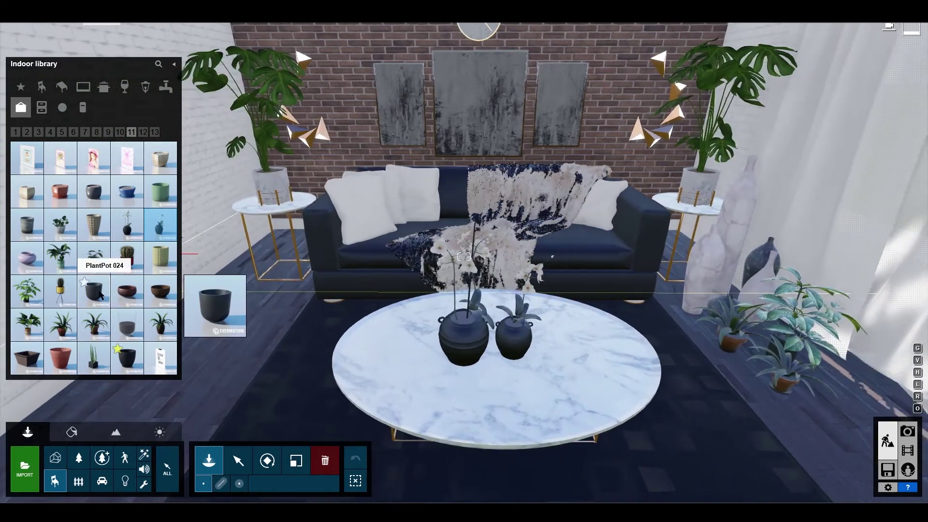
pyautogui.click(60, 190)
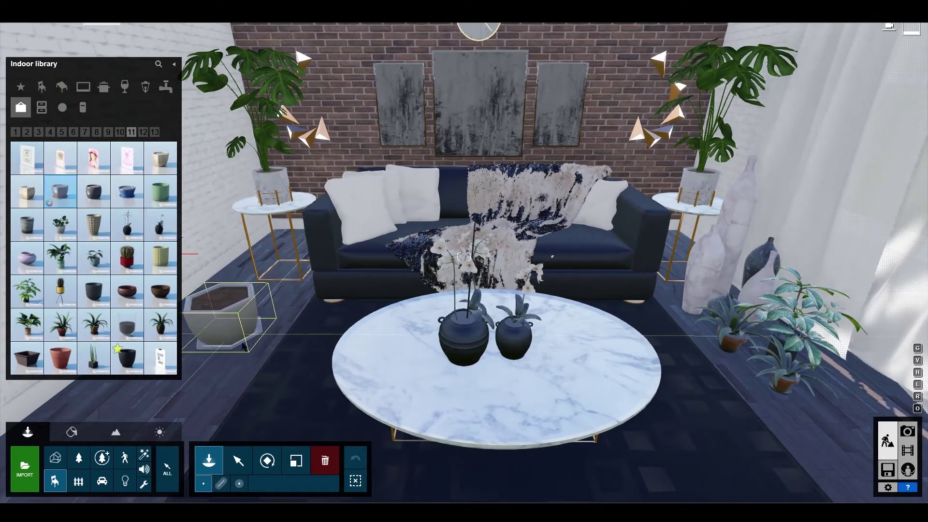
pyautogui.click(232, 315)
pyautogui.moveTo(232, 314); pyautogui.dragTo(283, 309, button='right')
pyautogui.moveTo(283, 310); pyautogui.dragTo(663, 373)
pyautogui.moveTo(663, 373); pyautogui.dragTo(435, 315, button='right')
pyautogui.moveTo(127, 324)
pyautogui.moveTo(127, 323); pyautogui.dragTo(207, 315, button='right')
pyautogui.moveTo(570, 310); pyautogui.dragTo(160, 257)
pyautogui.click(160, 257)
pyautogui.click(270, 269)
pyautogui.click(160, 159)
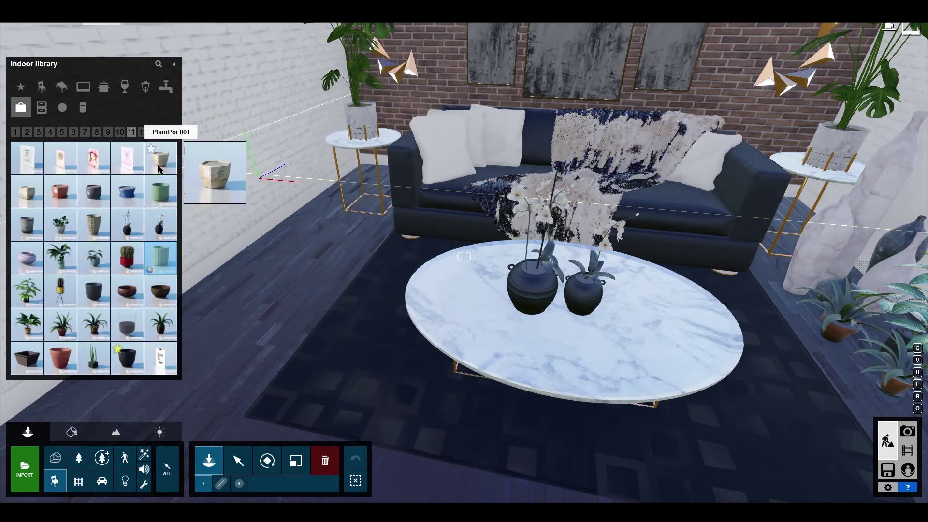
# Place the round PlantPot 004 on the floor between the white brick wall and the rug, and set its color to the darkest shade.
pyautogui.click(94, 191)
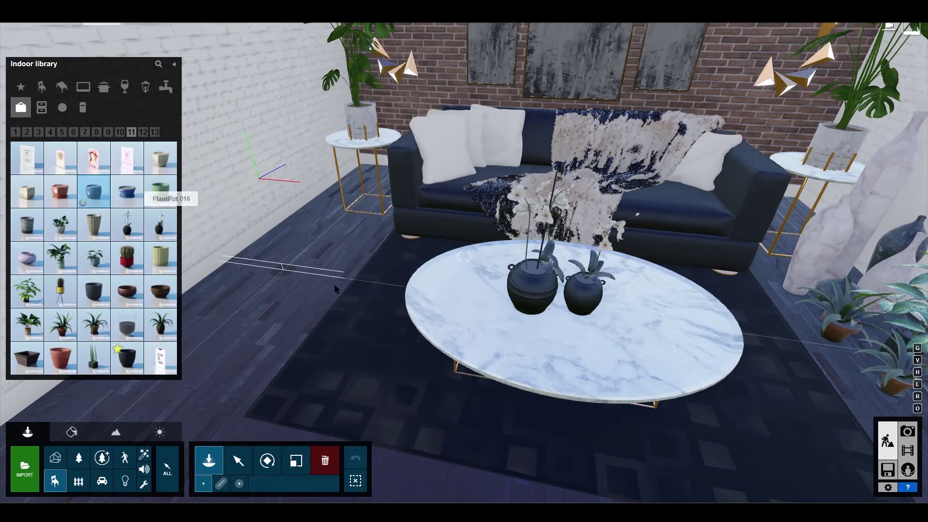
pyautogui.click(335, 284)
pyautogui.click(323, 261)
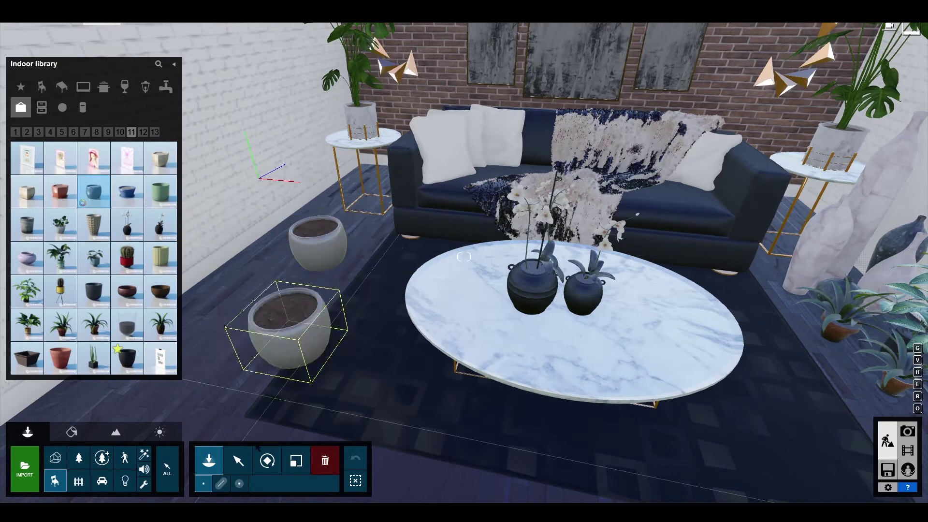
pyautogui.click(238, 461)
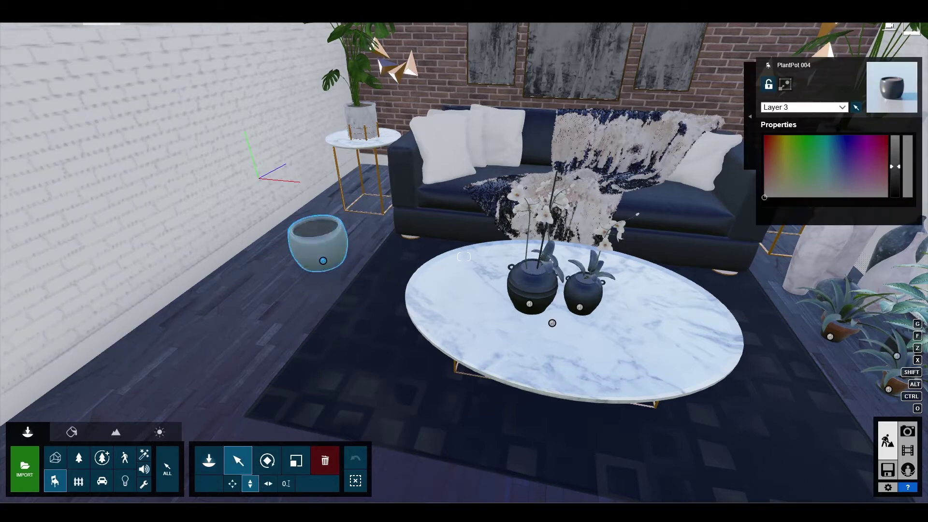
pyautogui.press('w')
pyautogui.press('a')
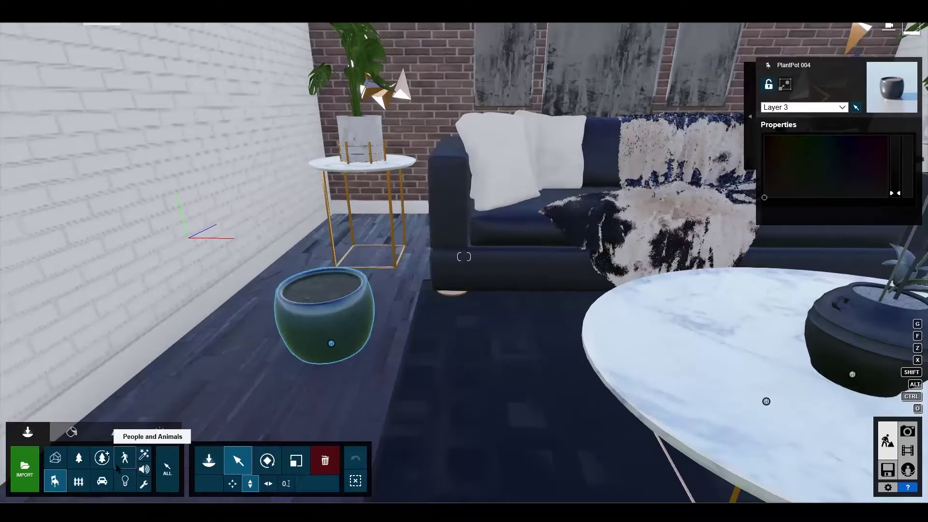
# Preview different shrubs and leafy plants from the nature library in the round floor pot to compare their shapes and sizes.
pyautogui.click(78, 457)
pyautogui.click(209, 460)
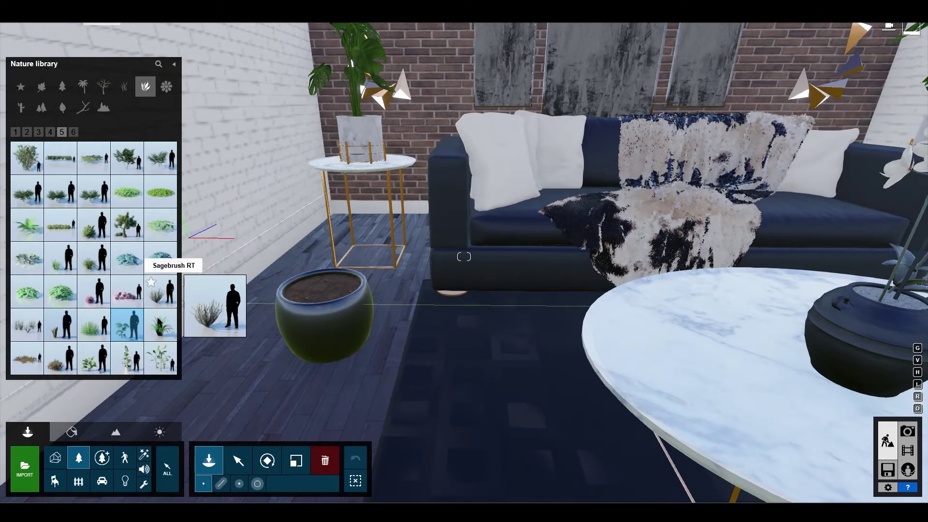
pyautogui.click(94, 358)
pyautogui.click(305, 292)
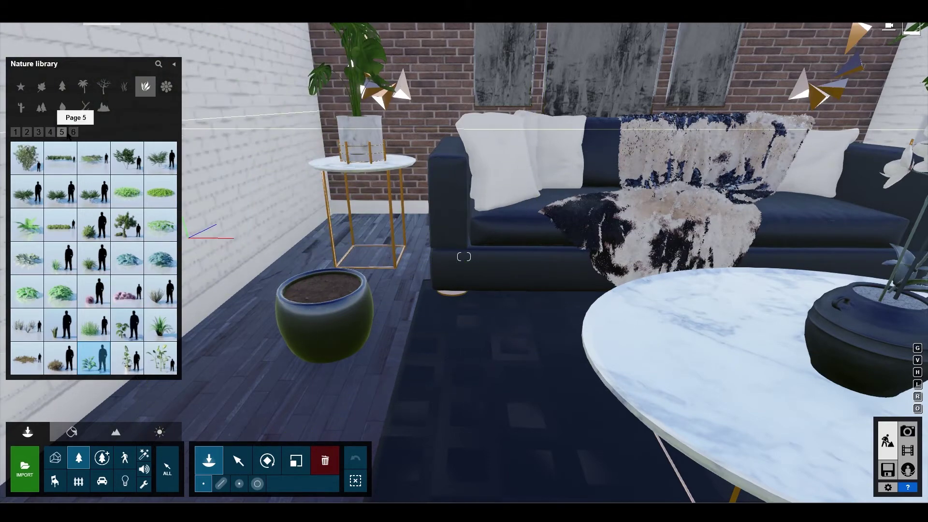
pyautogui.click(61, 132)
pyautogui.click(30, 161)
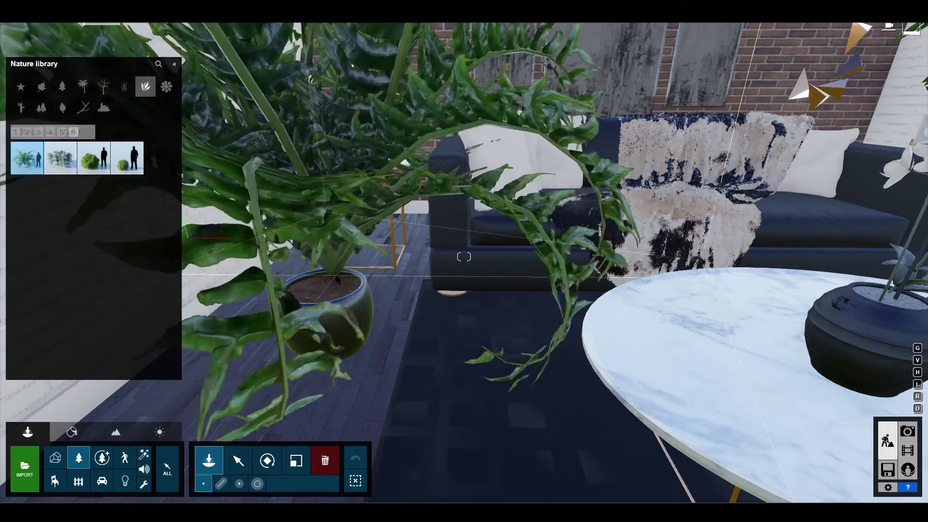
pyautogui.click(40, 132)
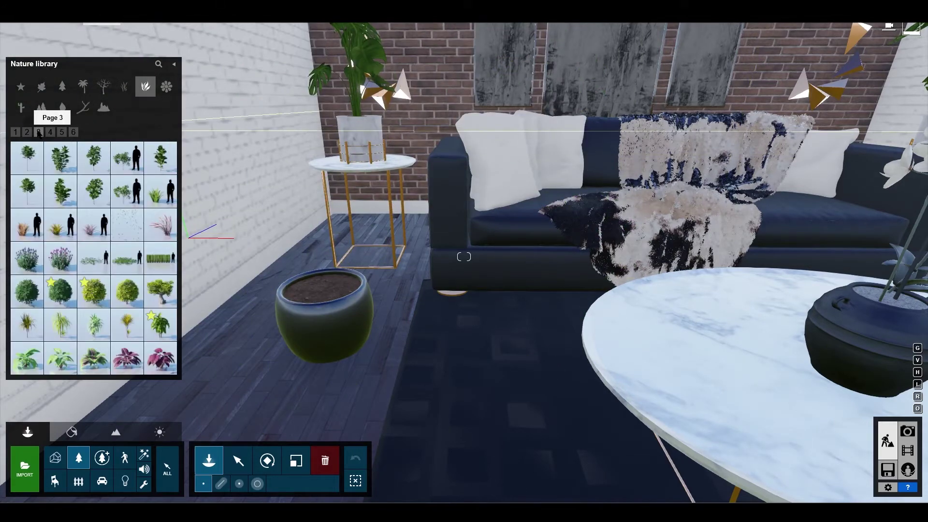
pyautogui.click(160, 191)
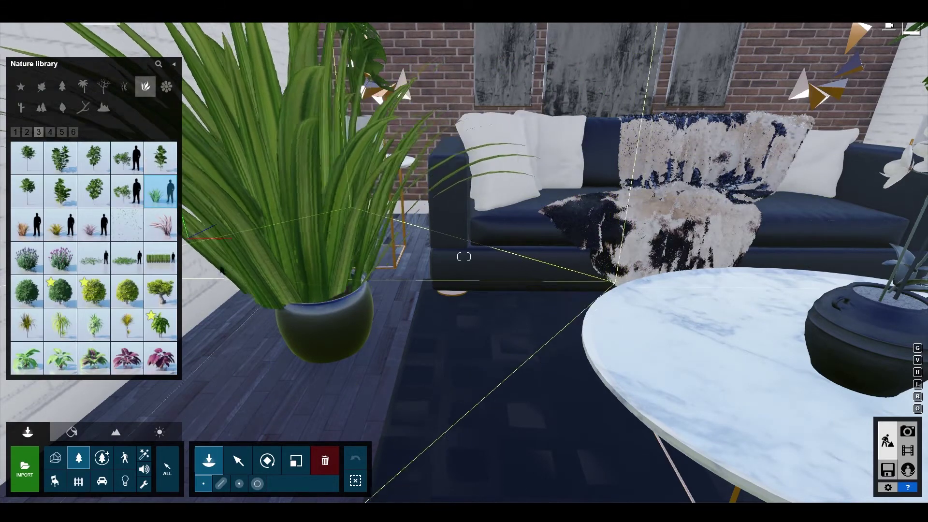
pyautogui.click(94, 225)
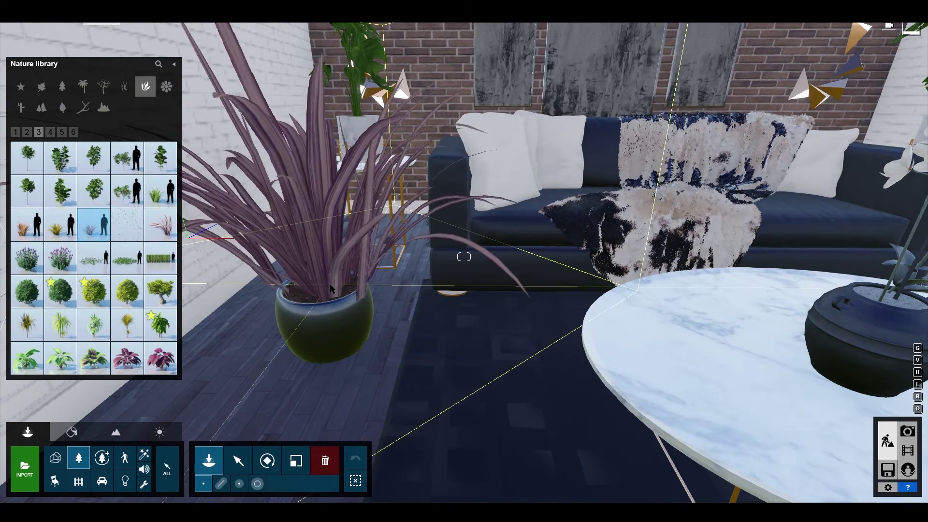
pyautogui.click(127, 325)
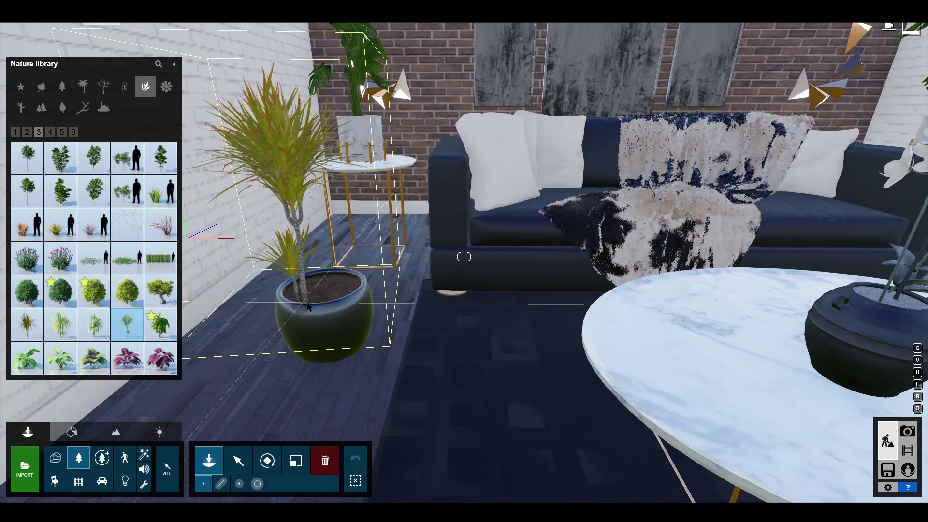
pyautogui.click(163, 329)
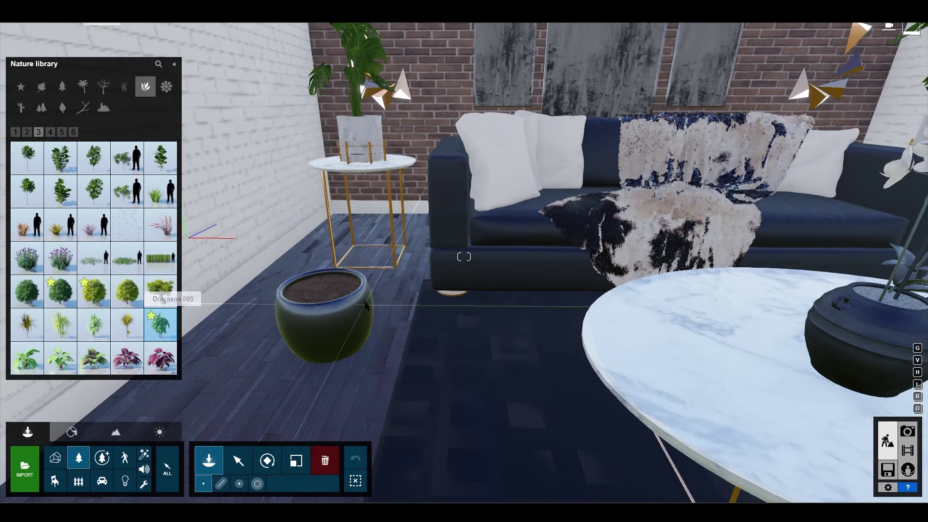
# Place the Dracaena 003 plant in the round floor pot beside the white brick wall.
pyautogui.click(94, 325)
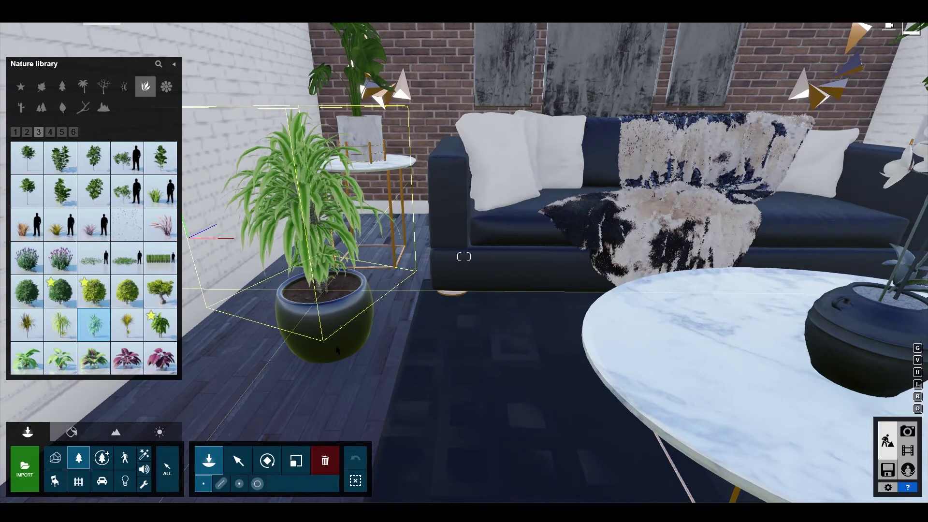
pyautogui.click(337, 350)
pyautogui.click(238, 460)
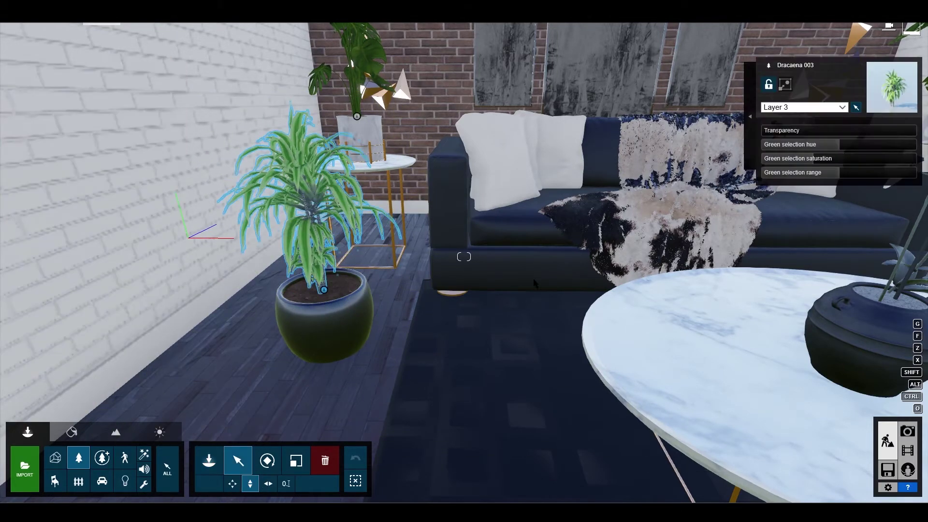
# Open the material of the framed paintings above the sofa for editing.
pyautogui.press('s')
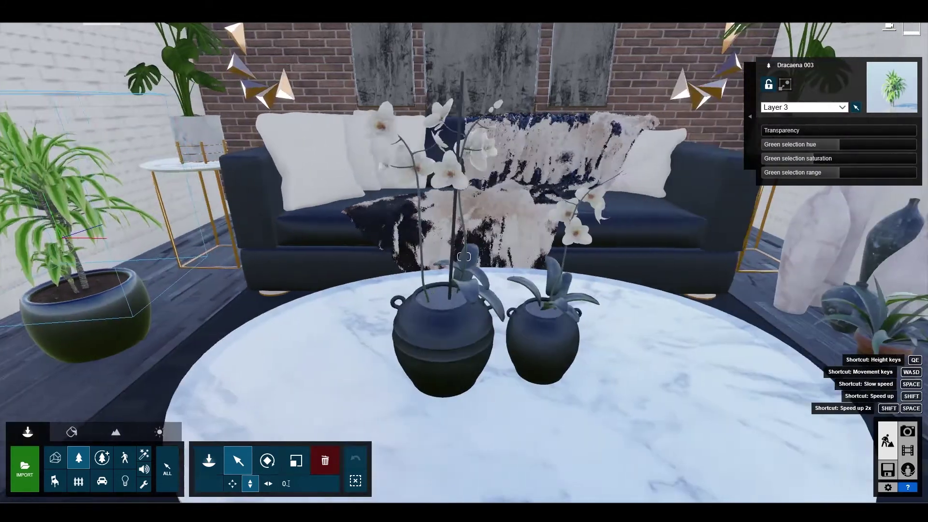
pyautogui.press('s')
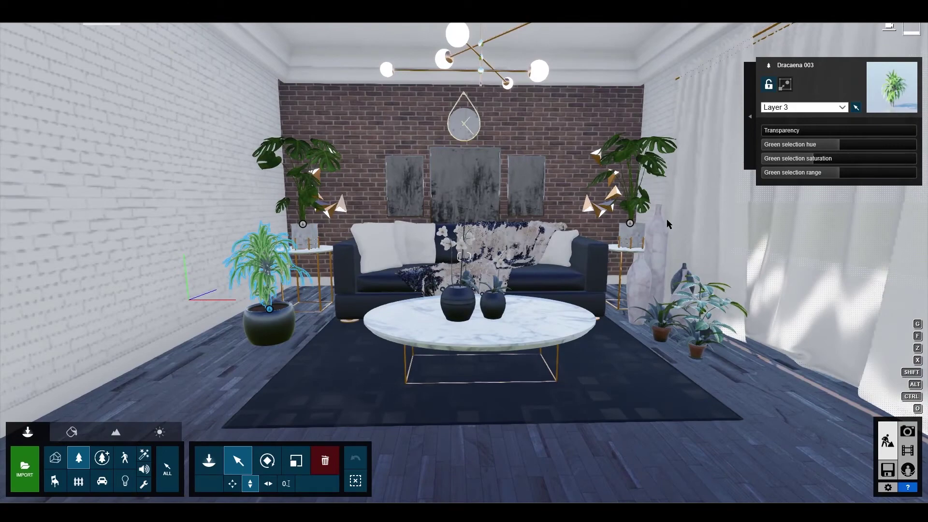
pyautogui.press('w')
pyautogui.press('d')
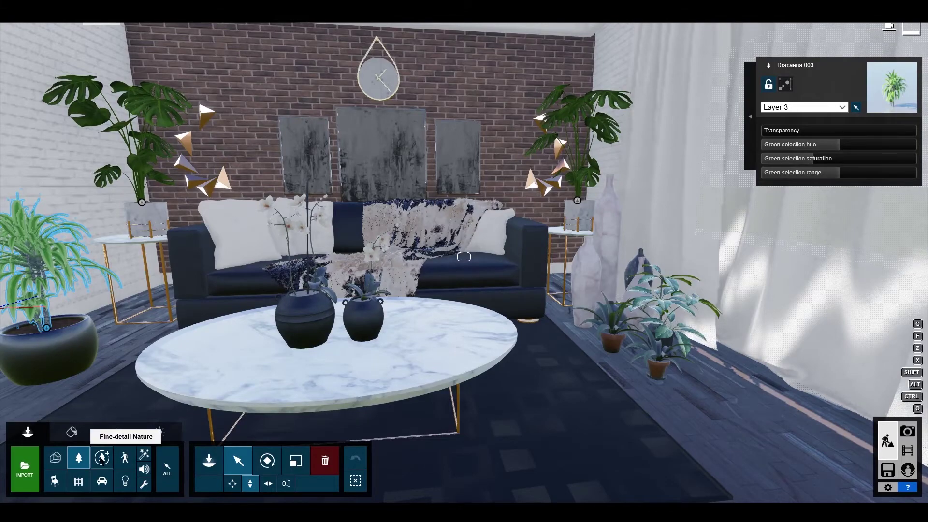
pyautogui.click(71, 432)
pyautogui.press('w')
pyautogui.press('w')
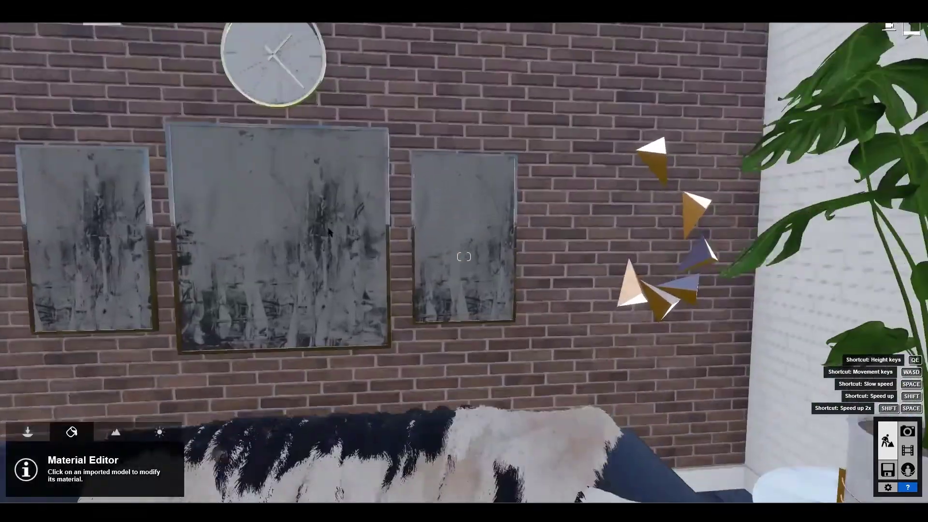
pyautogui.click(360, 257)
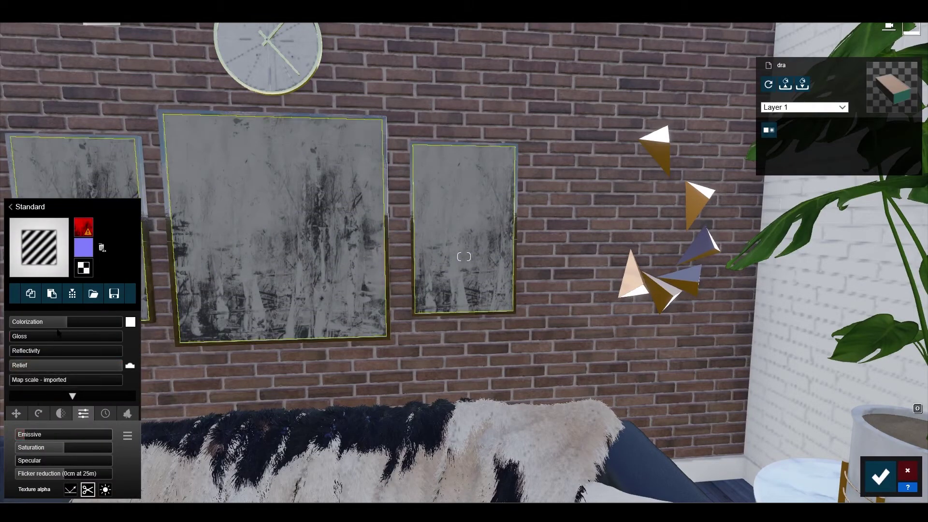
# Try different colorization and saturation levels on the paintings' material, including full colorization and a saturation of 1.5.
pyautogui.moveTo(58, 330); pyautogui.dragTo(50, 330)
pyautogui.hotkey('ctrl', 'z')
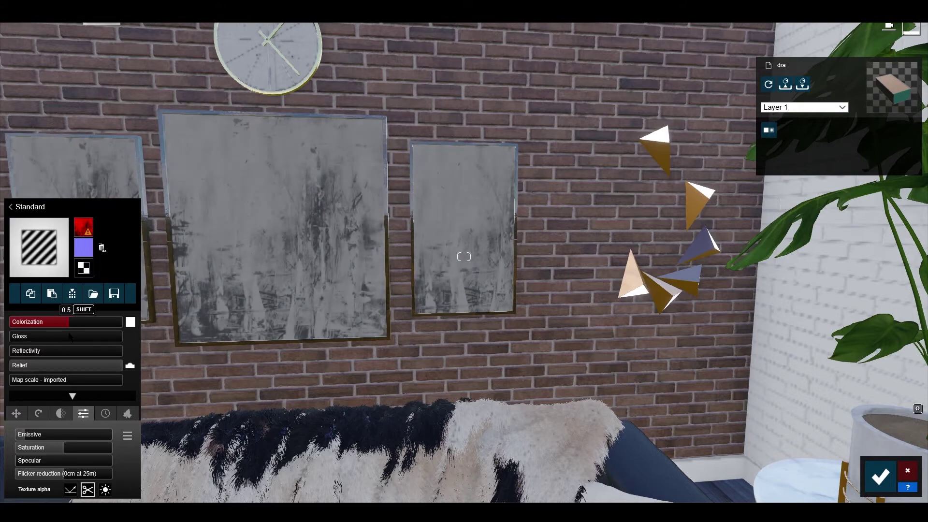
pyautogui.moveTo(59, 455); pyautogui.dragTo(19, 450)
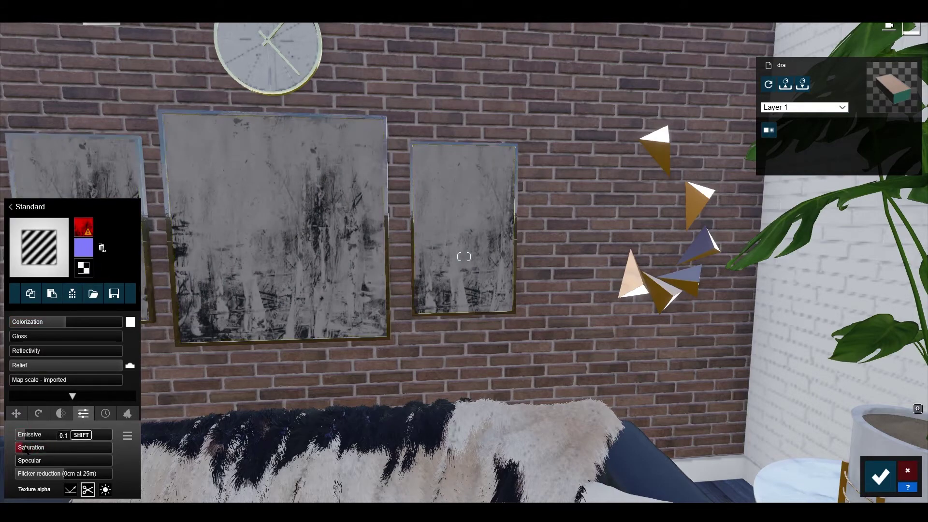
pyautogui.moveTo(68, 323); pyautogui.dragTo(144, 329)
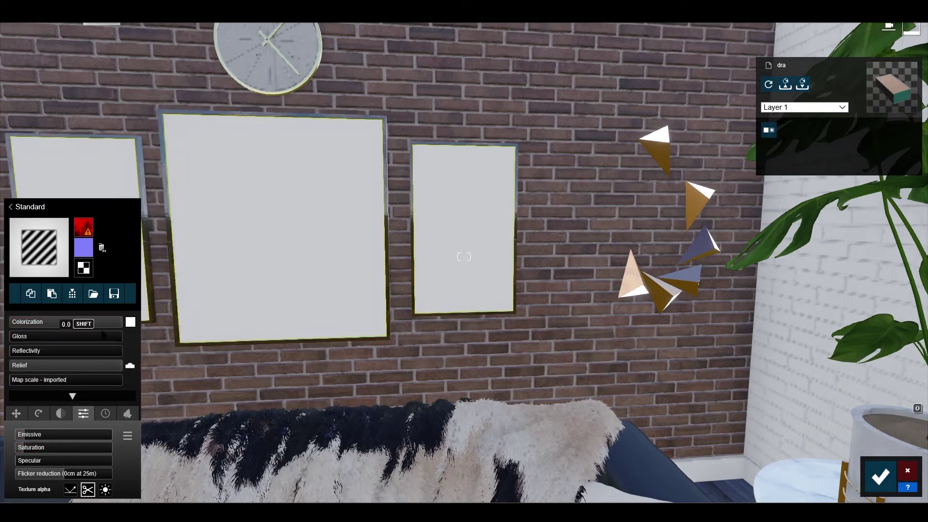
pyautogui.hotkey('ctrl', 'z')
pyautogui.moveTo(31, 447); pyautogui.dragTo(107, 452)
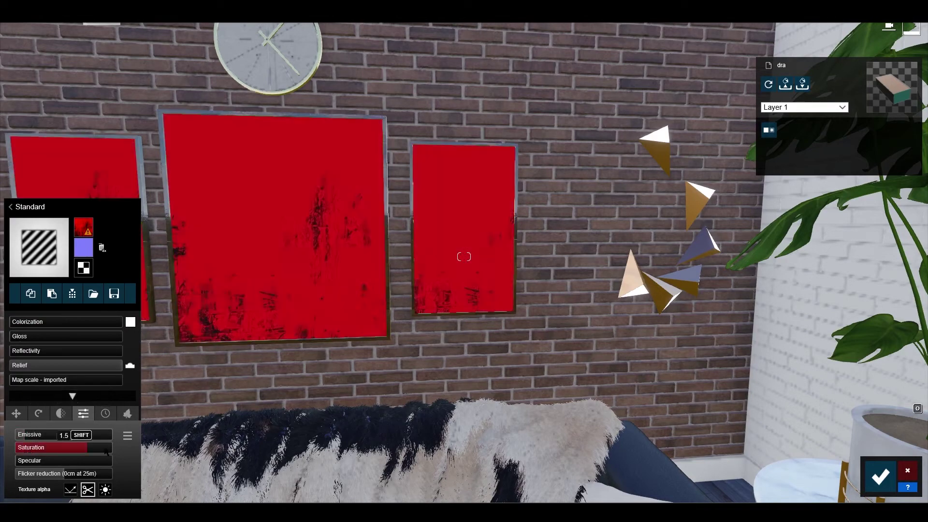
# Desaturate the paintings' material, set flicker reduction to -7.3 cm and colorization to about 0.4, and save the changes.
pyautogui.moveTo(1, 451); pyautogui.dragTo(0, 451)
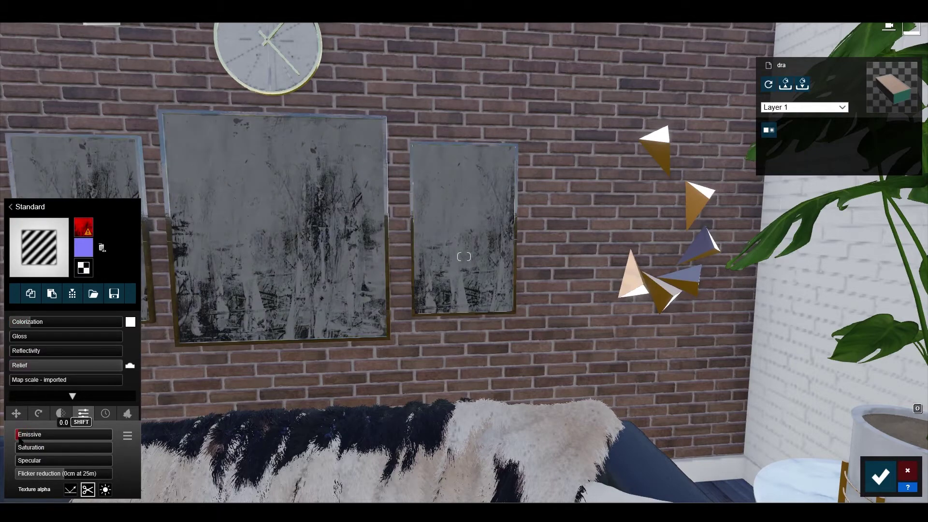
pyautogui.moveTo(19, 448)
pyautogui.mouseDown()
pyautogui.moveTo(91, 449)
pyautogui.moveTo(18, 450)
pyautogui.mouseUp()
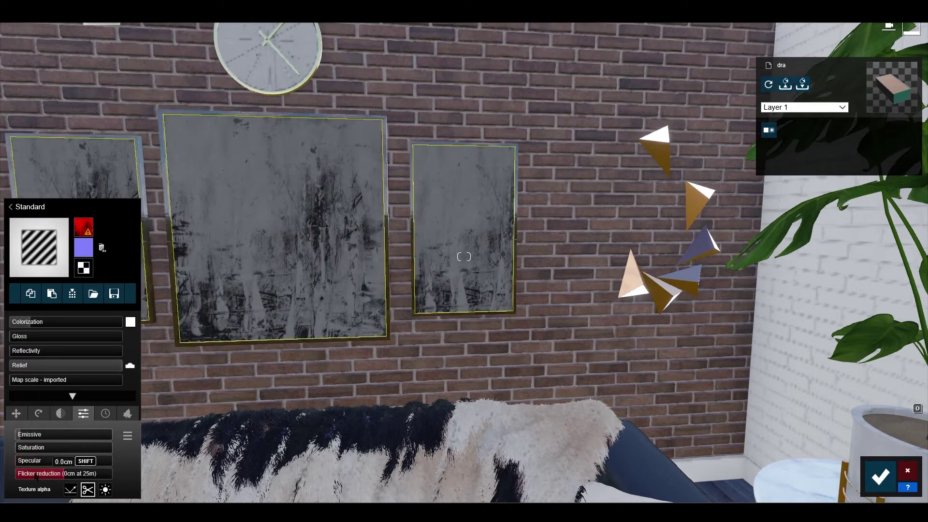
pyautogui.click(54, 476)
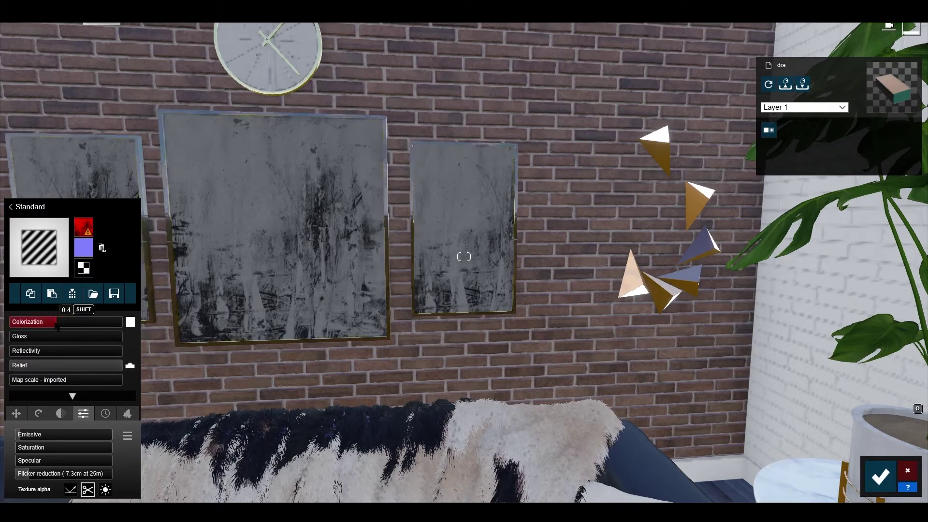
pyautogui.click(51, 321)
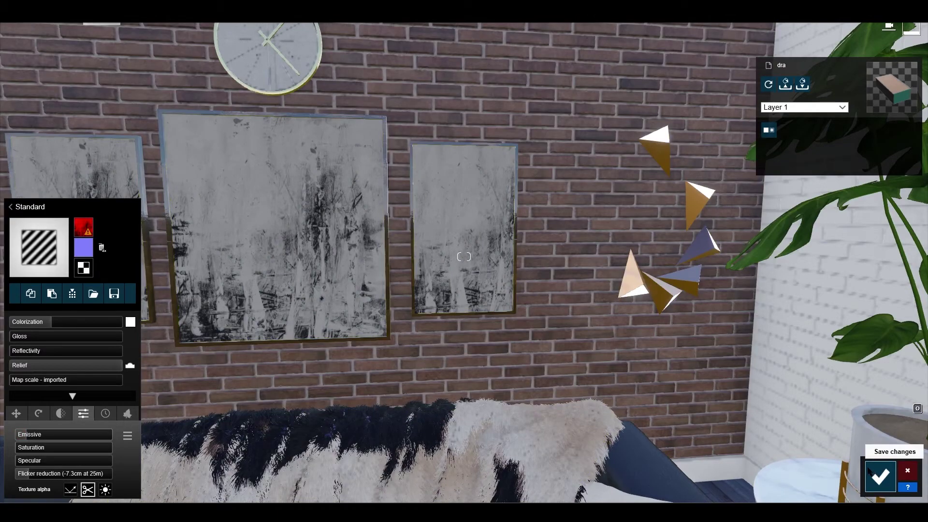
pyautogui.click(880, 477)
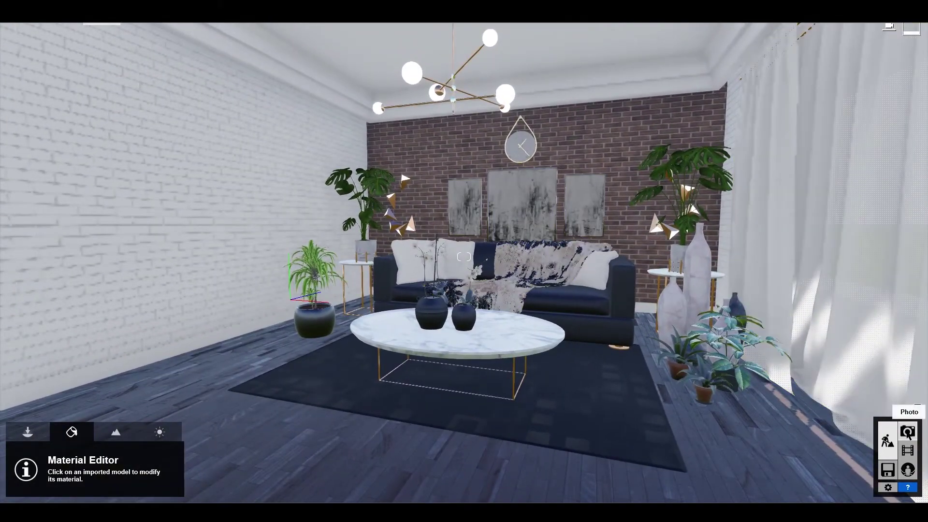
# Switch to photo mode, level the camera horizontally at an eye level of 1.60 m, and aim it at the sofa.
pyautogui.click(908, 431)
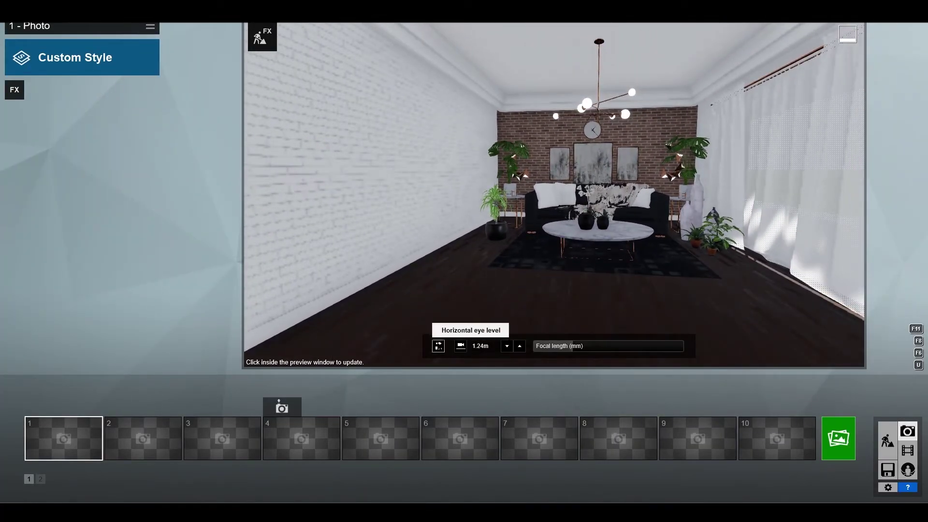
pyautogui.click(439, 346)
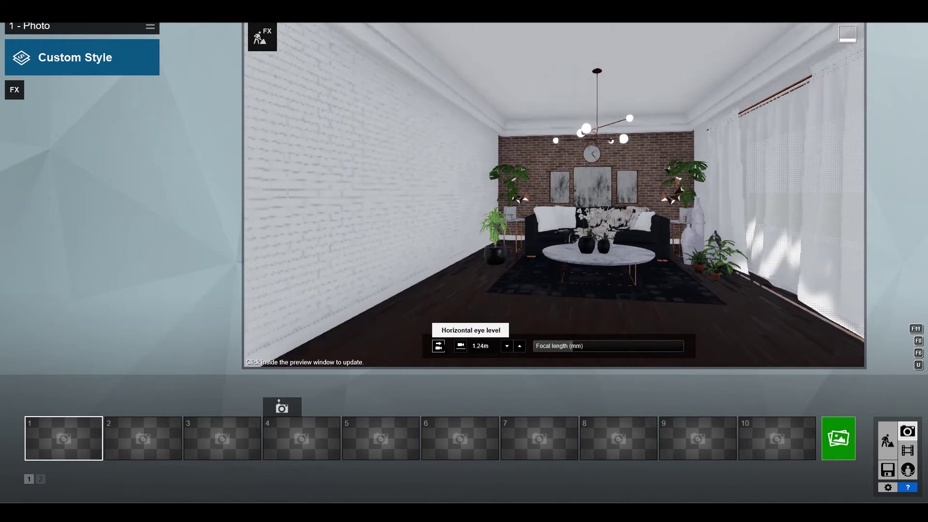
pyautogui.click(460, 346)
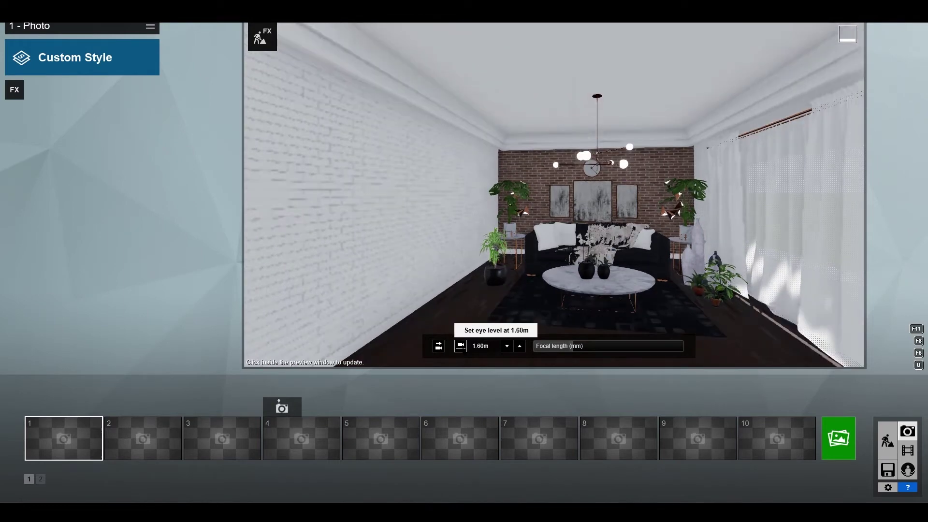
pyautogui.moveTo(554, 192); pyautogui.dragTo(580, 192, button='right')
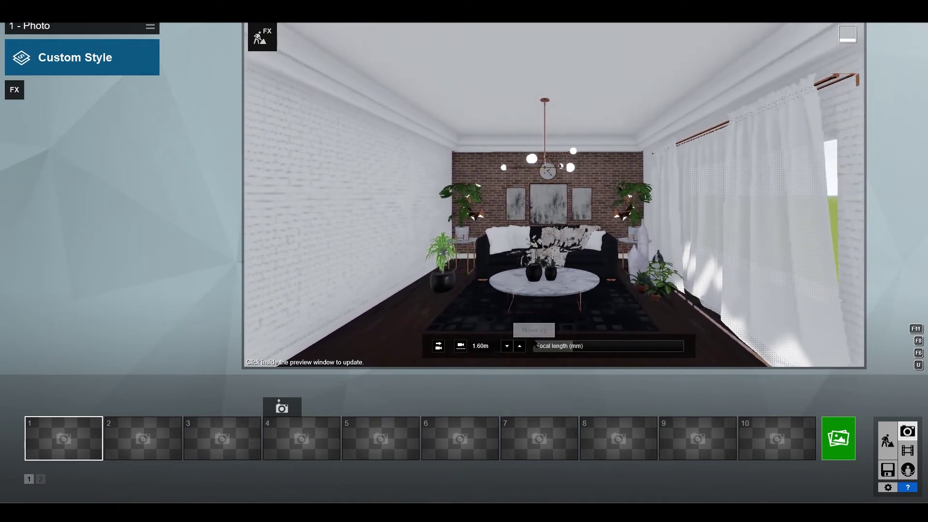
# Increase the focal length and bring the camera closer to the sofa and coffee table at a 0.72 m eye level.
pyautogui.moveTo(574, 346); pyautogui.dragTo(594, 350)
pyautogui.press('q')
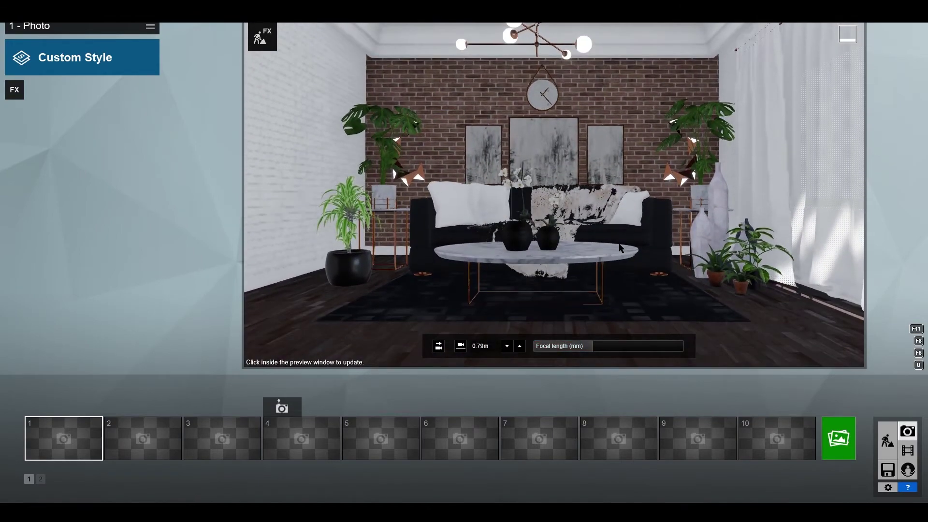
pyautogui.press('w')
pyautogui.press('e')
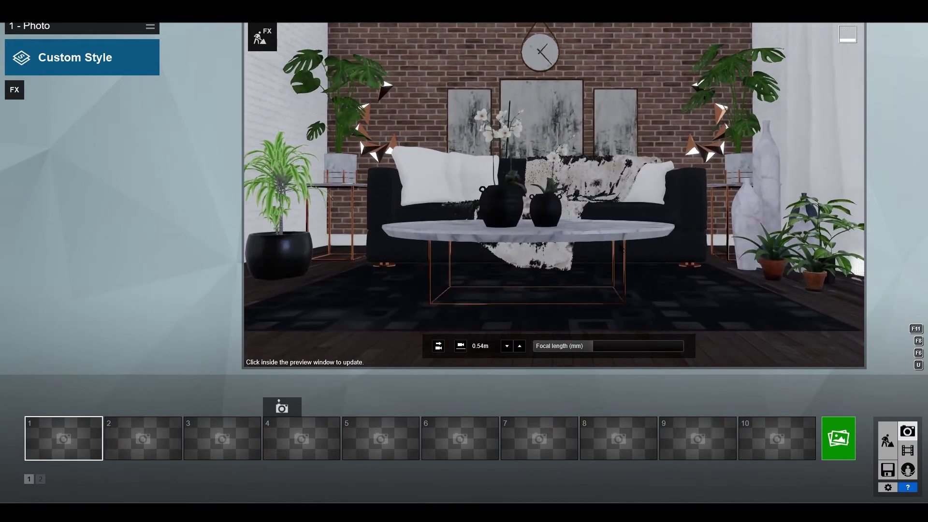
pyautogui.press('q')
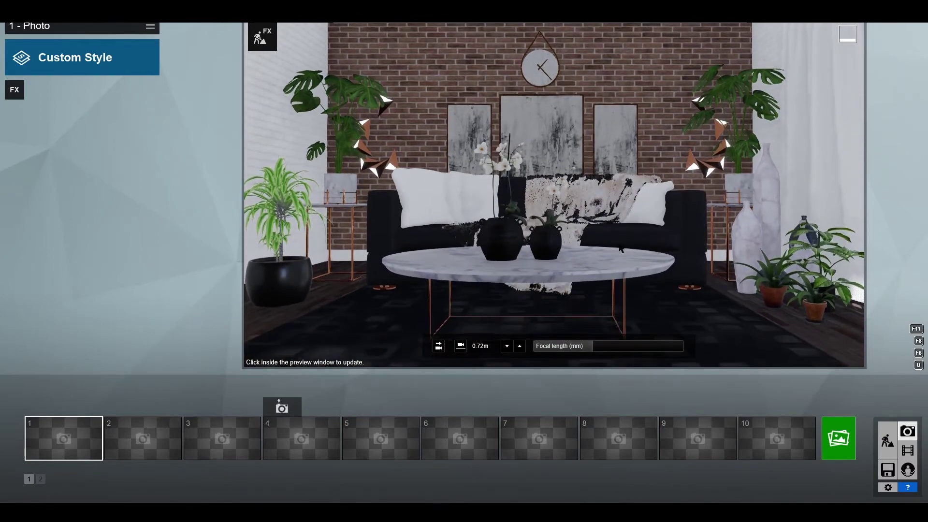
# Reduce the focal length slightly, move the camera back to a 0.77 m eye level, and store the view as photo 1.
pyautogui.moveTo(592, 346)
pyautogui.mouseDown()
pyautogui.moveTo(582, 346)
pyautogui.moveTo(591, 346)
pyautogui.mouseUp()
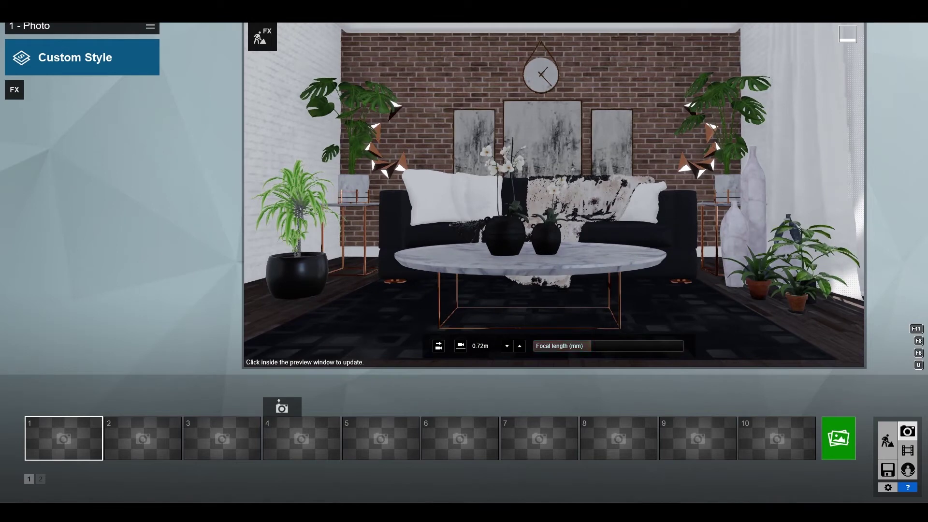
pyautogui.press('s')
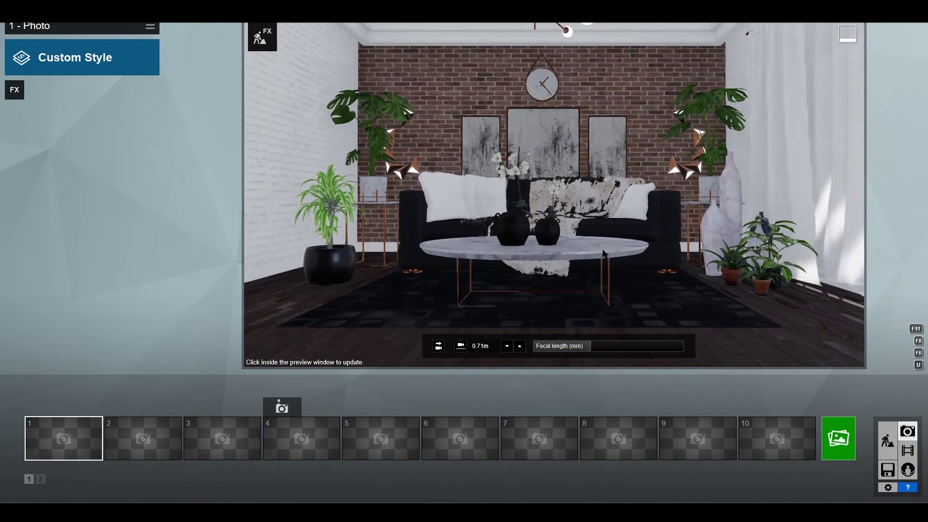
pyautogui.press('e')
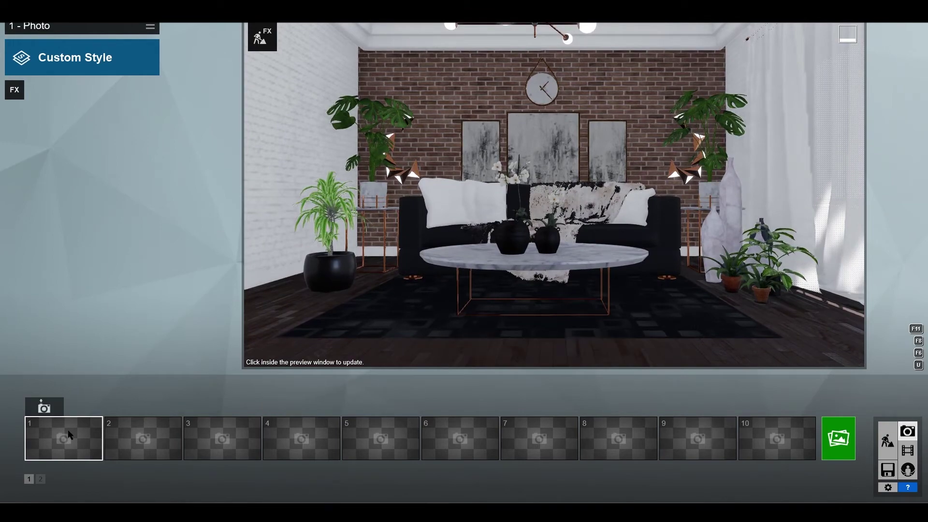
pyautogui.click(43, 408)
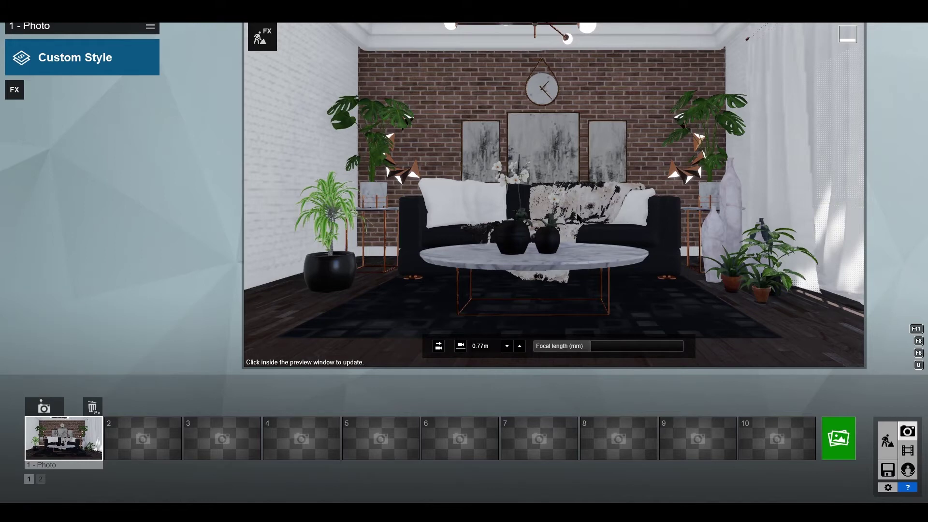
# Refresh the photo preview, apply the Realistic style to photo 1, and refresh the preview again.
pyautogui.click(372, 136)
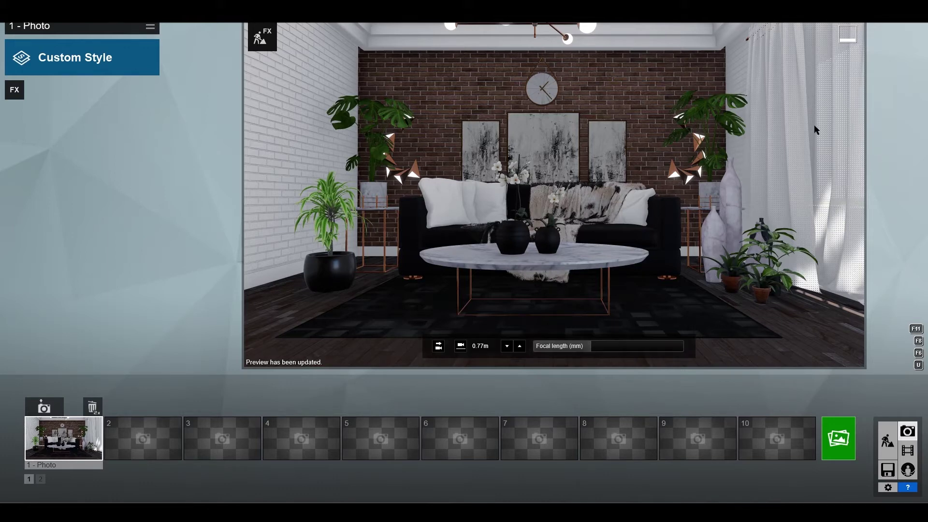
pyautogui.click(67, 62)
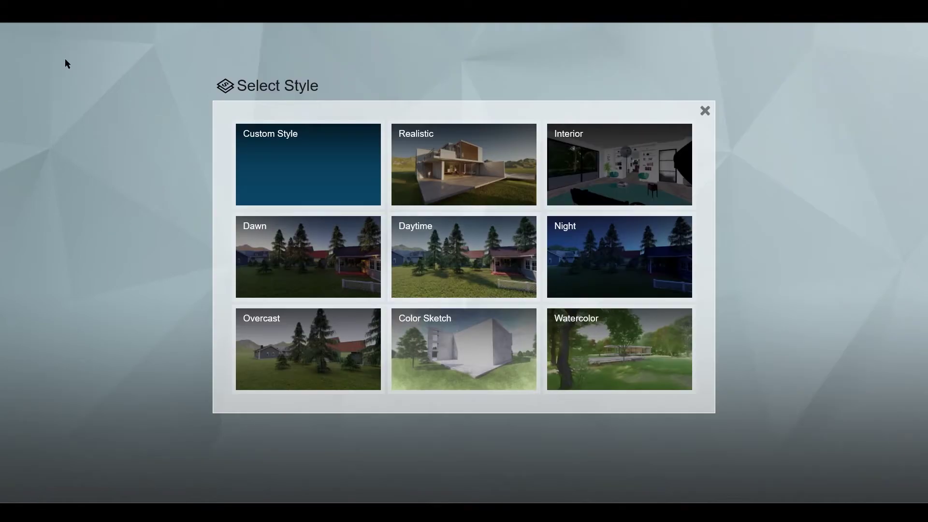
pyautogui.click(450, 148)
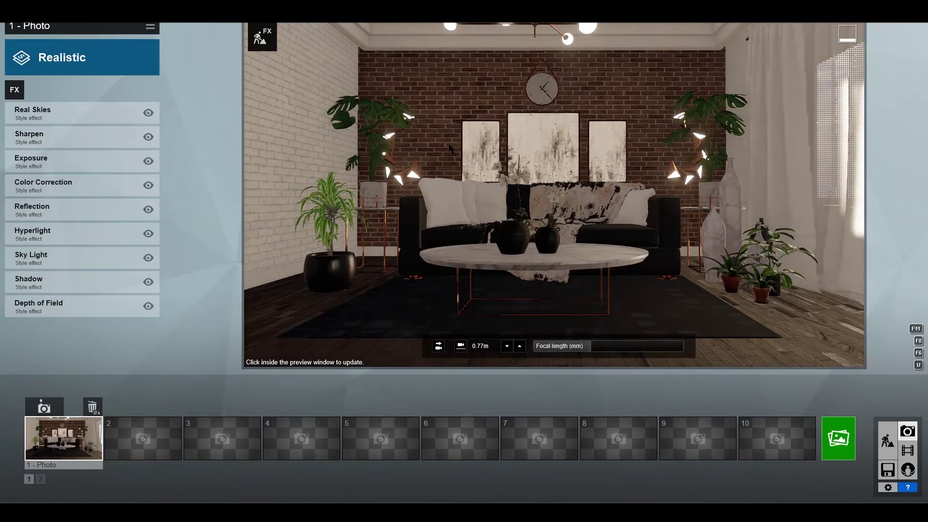
pyautogui.click(450, 148)
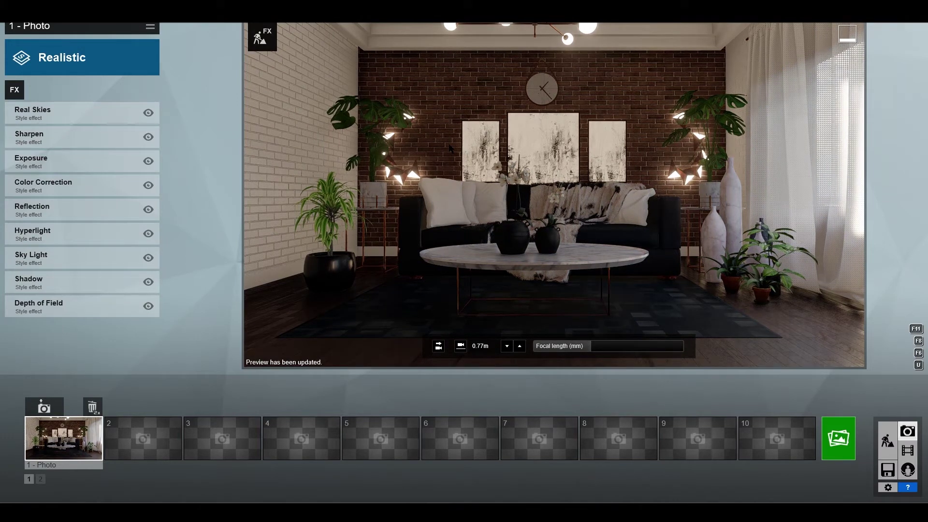
# In the Real Skies effect, try the first cloudy sky with an increased heading and refresh the preview.
pyautogui.click(73, 114)
pyautogui.click(37, 140)
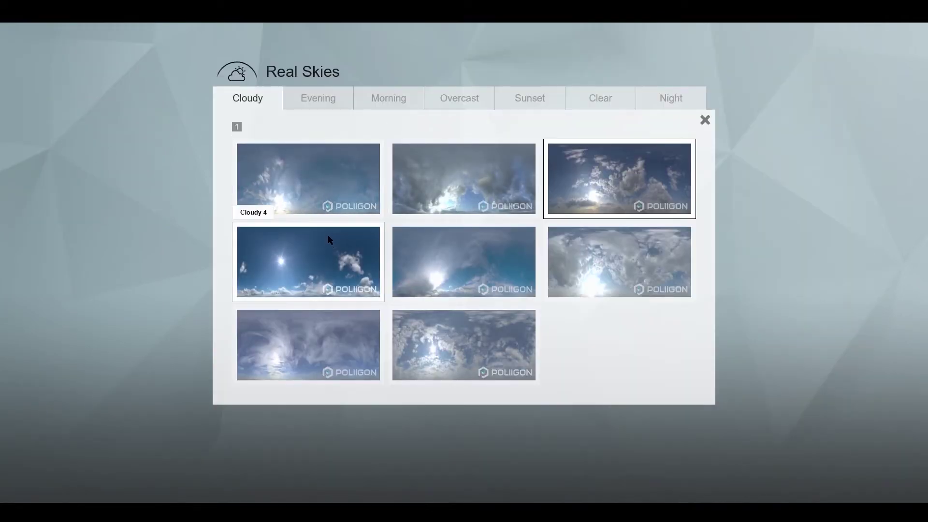
pyautogui.click(306, 181)
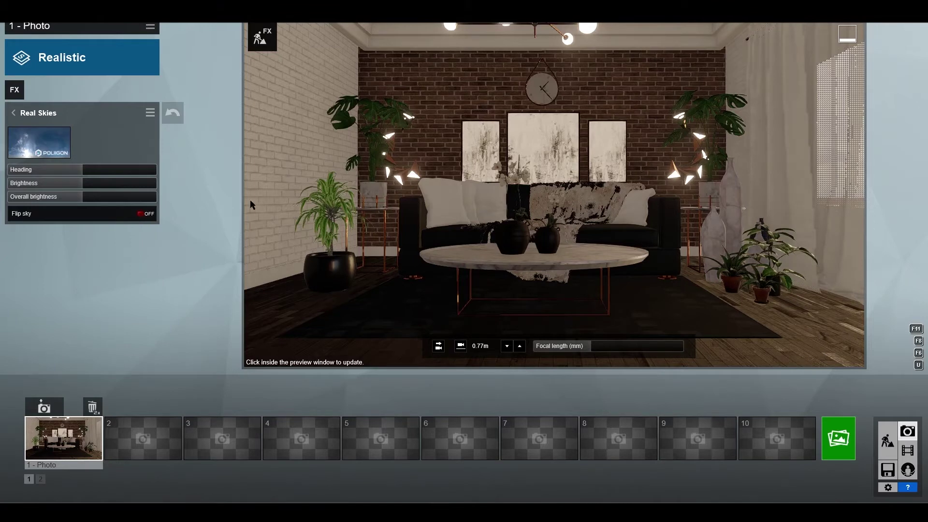
pyautogui.moveTo(84, 170); pyautogui.dragTo(113, 173)
pyautogui.click(604, 202)
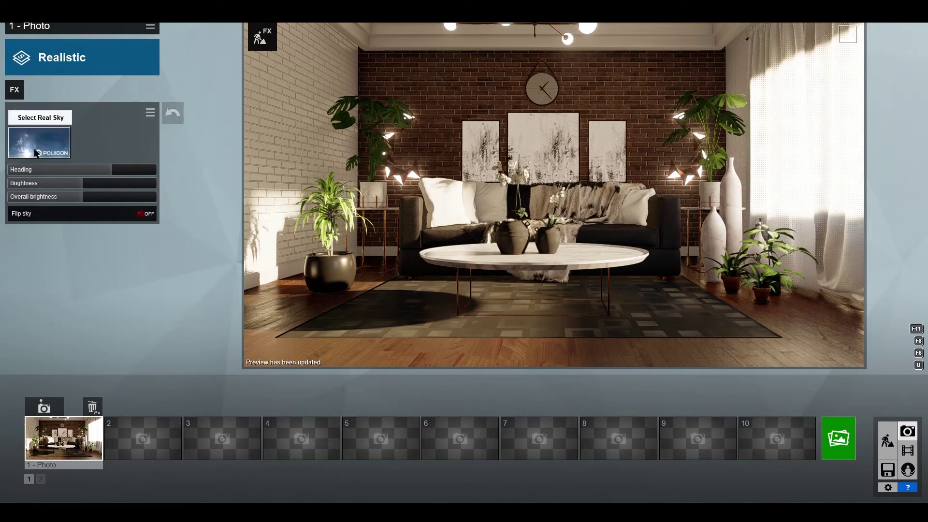
# Try the Cloudy 4 sky and the second, third and fourth morning skies in the Real Skies effect.
pyautogui.click(36, 153)
pyautogui.click(332, 277)
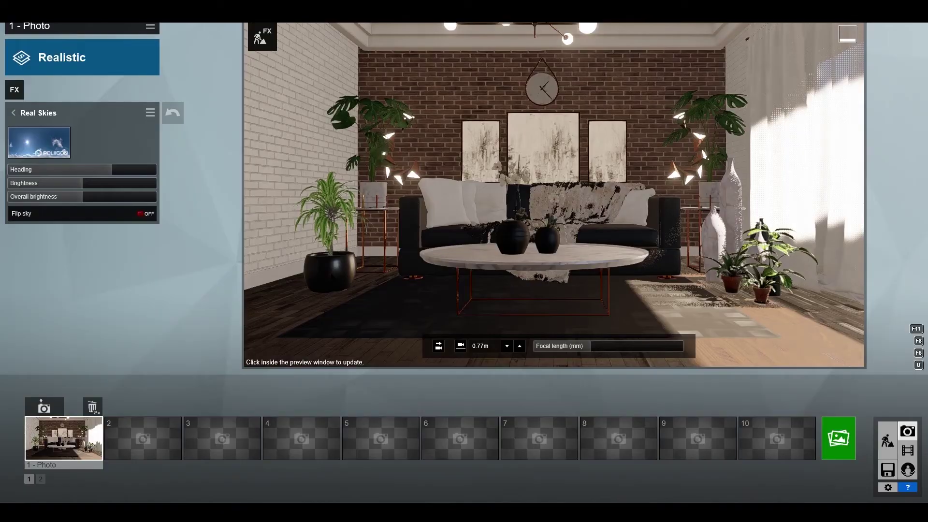
pyautogui.click(41, 141)
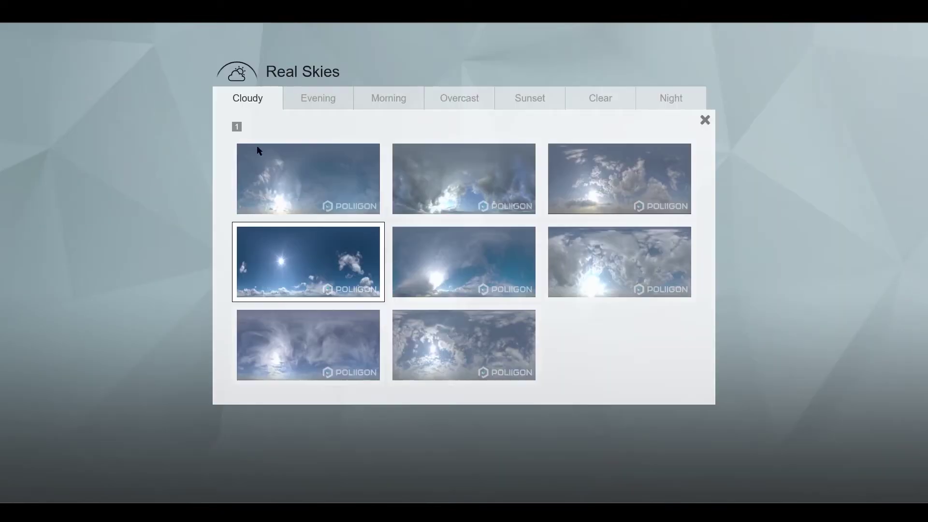
pyautogui.click(362, 105)
pyautogui.click(413, 177)
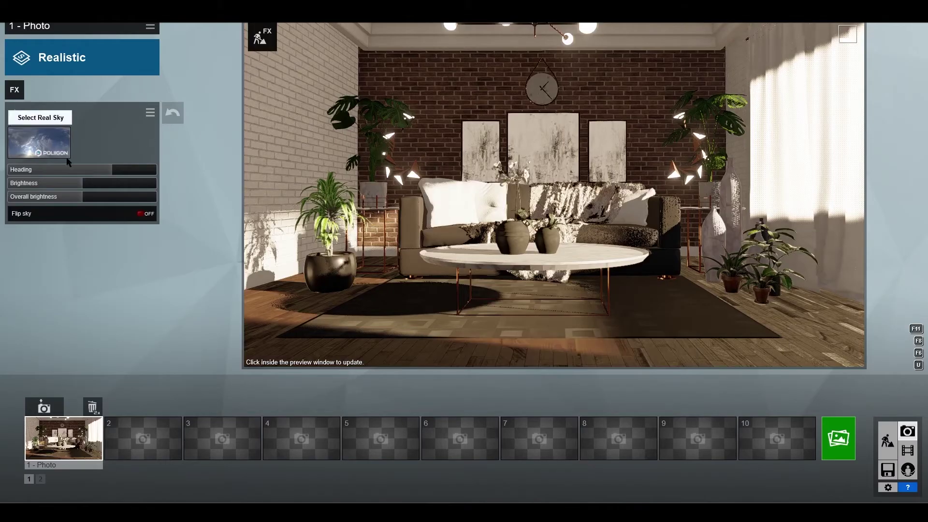
pyautogui.click(41, 141)
pyautogui.click(643, 203)
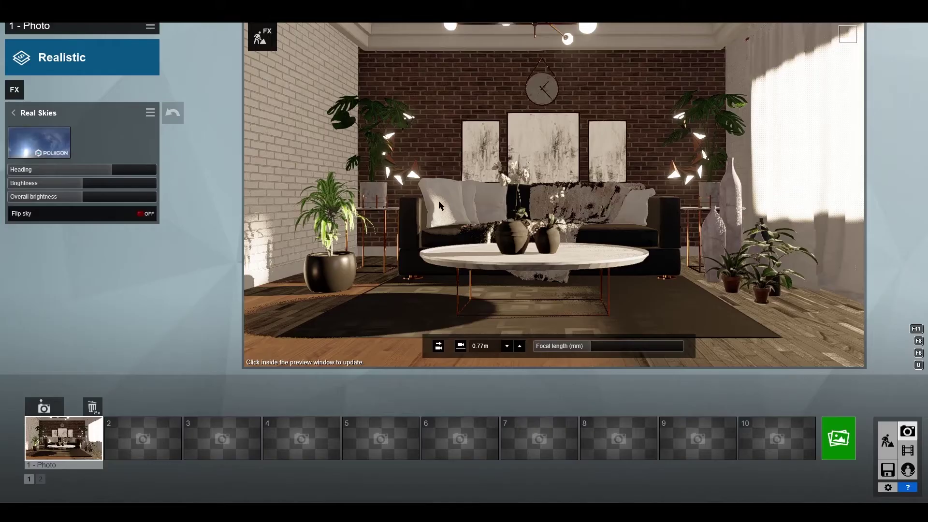
pyautogui.click(41, 140)
pyautogui.click(331, 276)
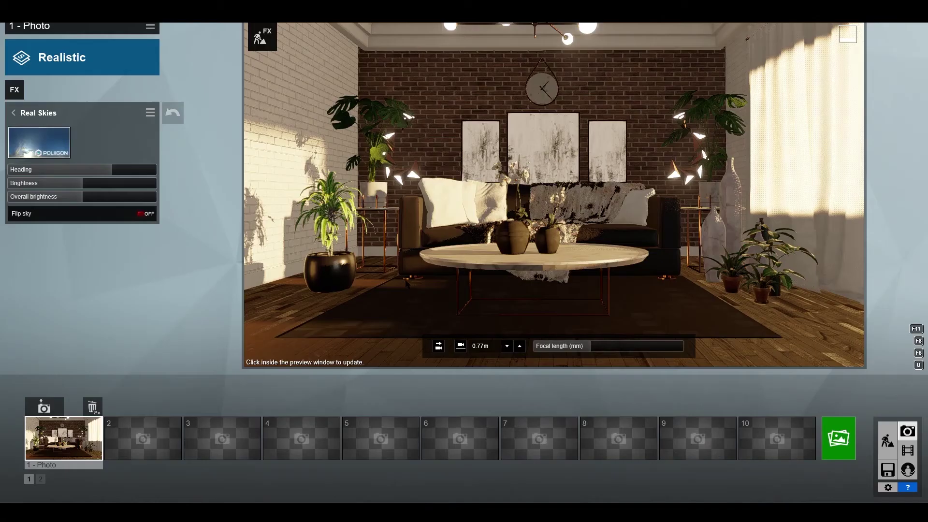
# Try the second and third clear skies and preview the resulting light.
pyautogui.click(41, 141)
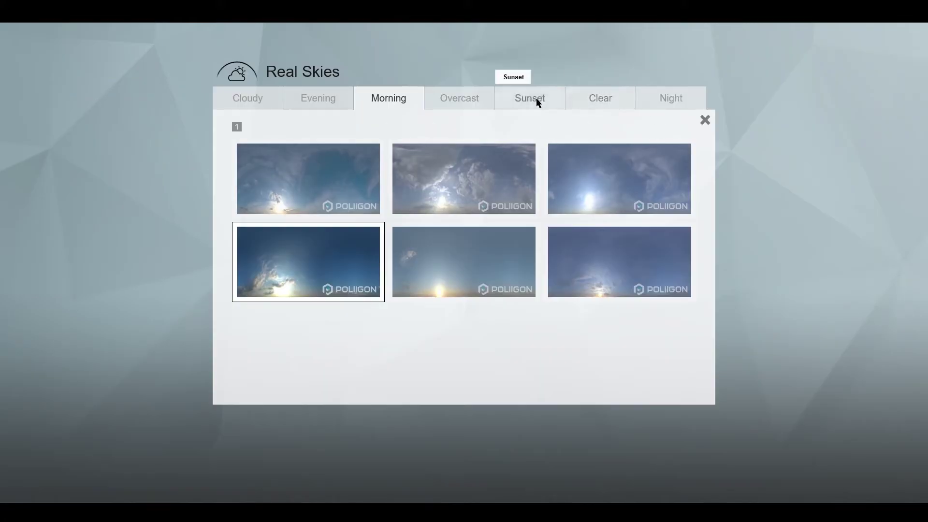
pyautogui.click(601, 98)
pyautogui.click(447, 179)
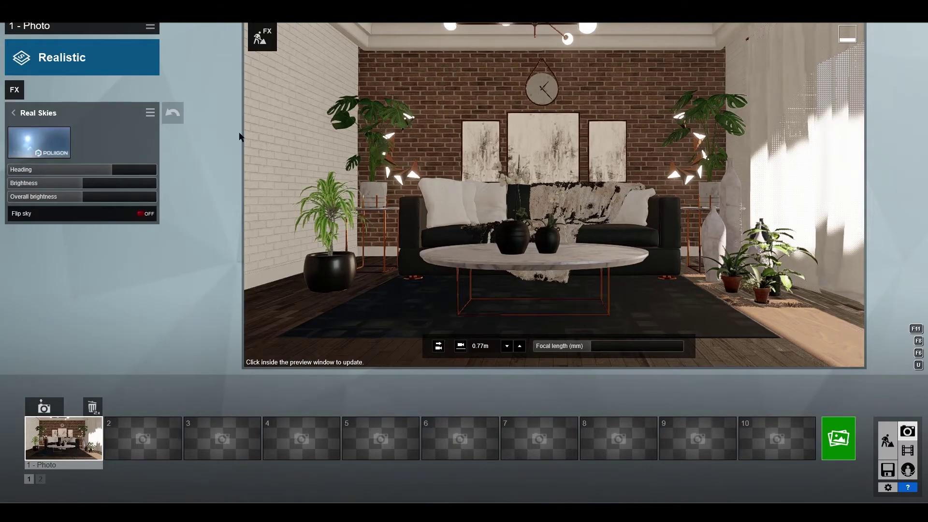
pyautogui.click(63, 143)
pyautogui.click(631, 159)
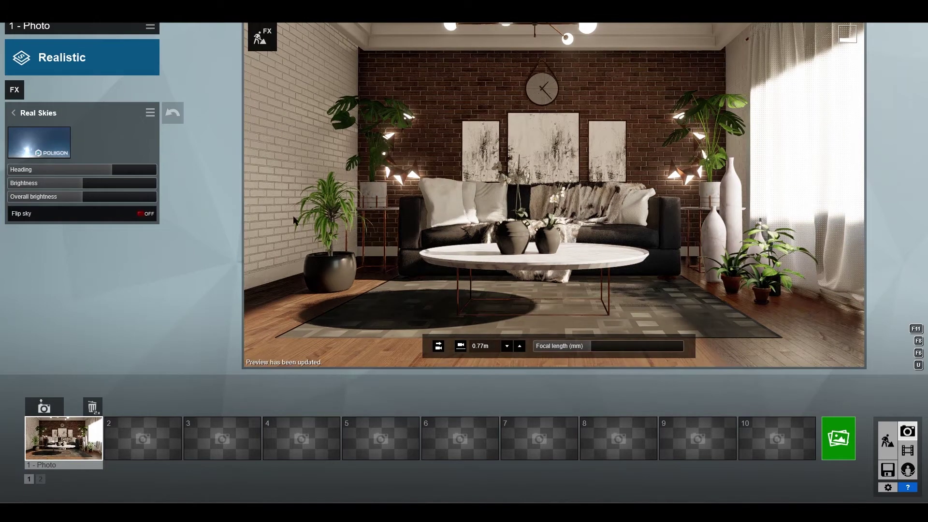
# Set the Real Skies heading to about 87.7°, choose the fifth cloudy sky, and return to the effects list.
pyautogui.click(118, 170)
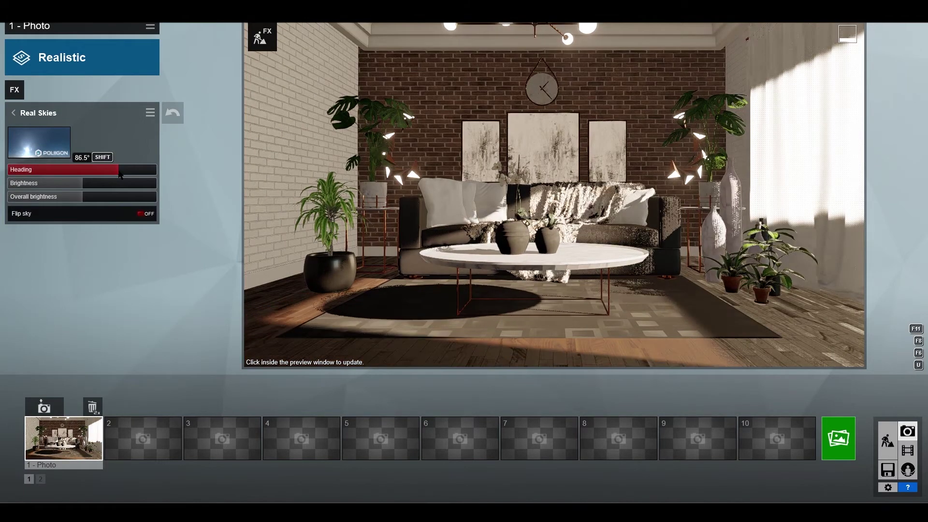
pyautogui.click(121, 170)
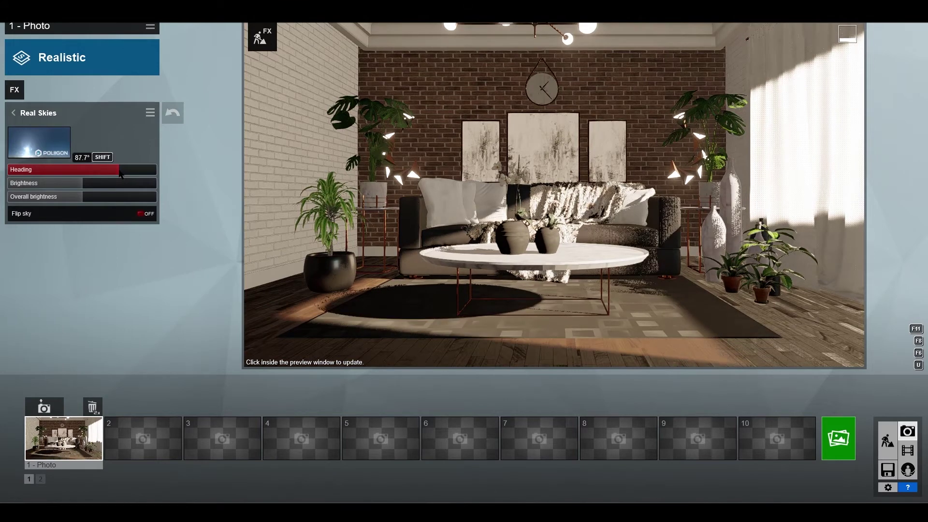
pyautogui.click(38, 142)
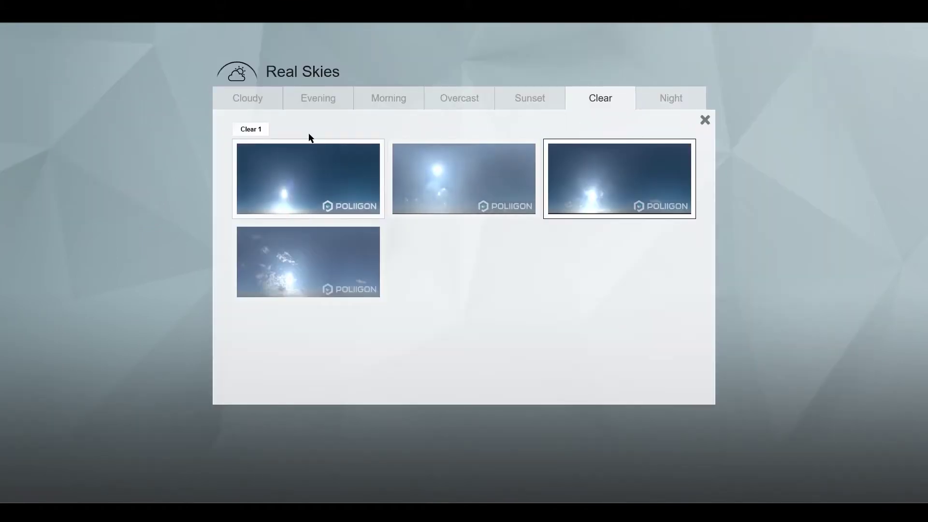
pyautogui.click(265, 97)
pyautogui.click(445, 270)
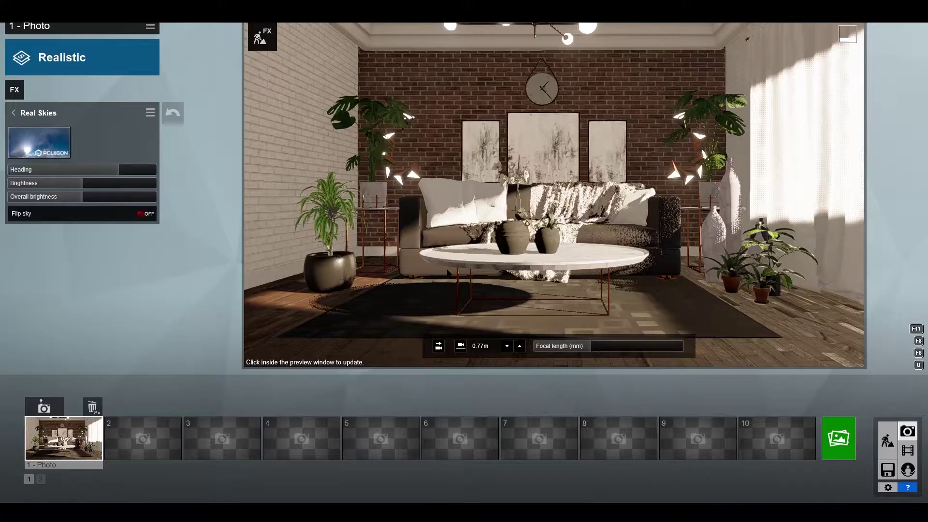
pyautogui.click(14, 113)
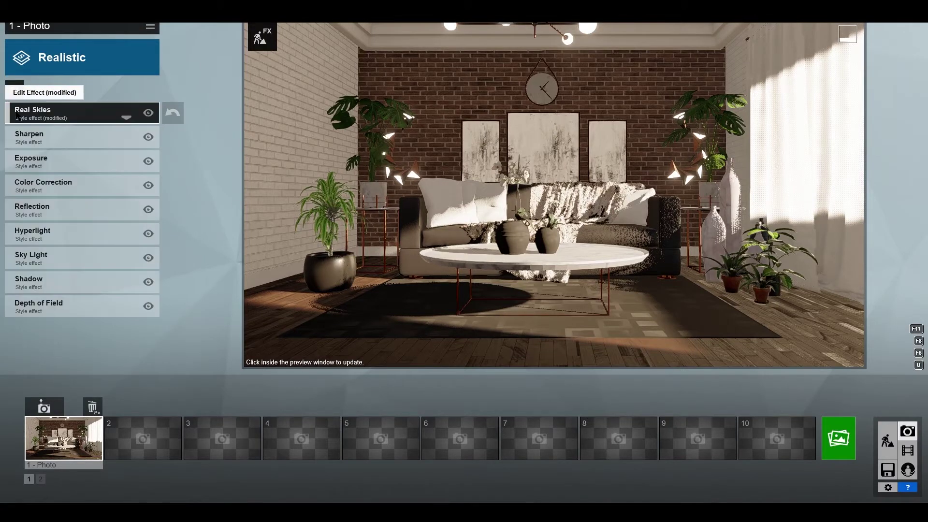
# In the Color Correction effect, lower the temperature to just above neutral and set the tint to 0.3.
pyautogui.click(47, 187)
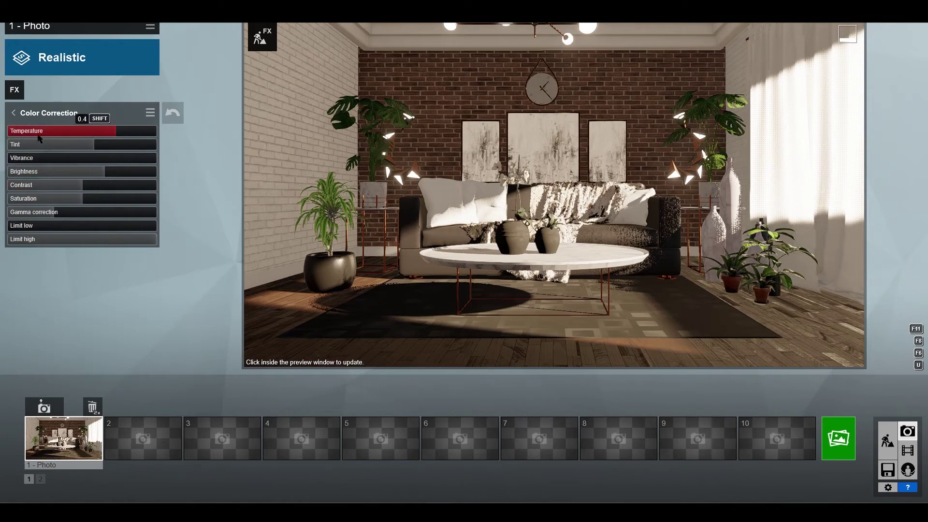
pyautogui.moveTo(123, 132); pyautogui.dragTo(169, 129)
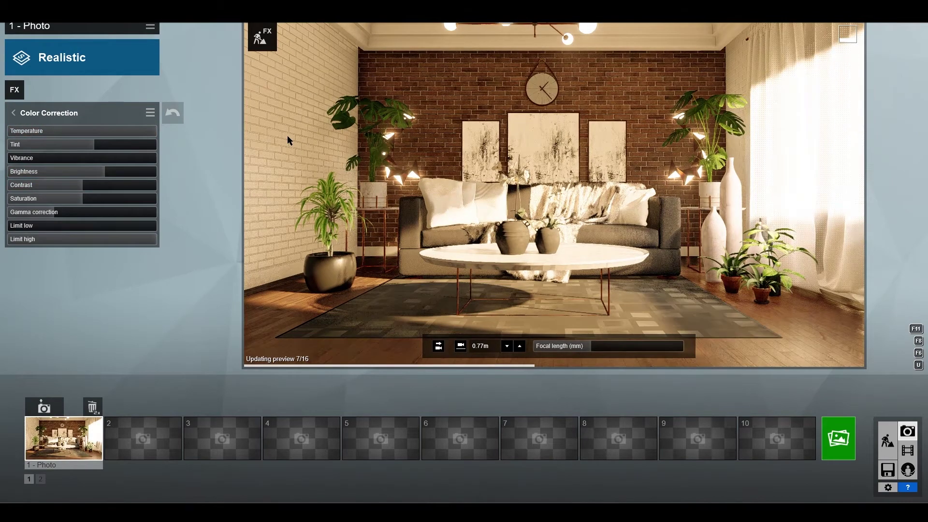
pyautogui.moveTo(90, 130); pyautogui.dragTo(87, 131)
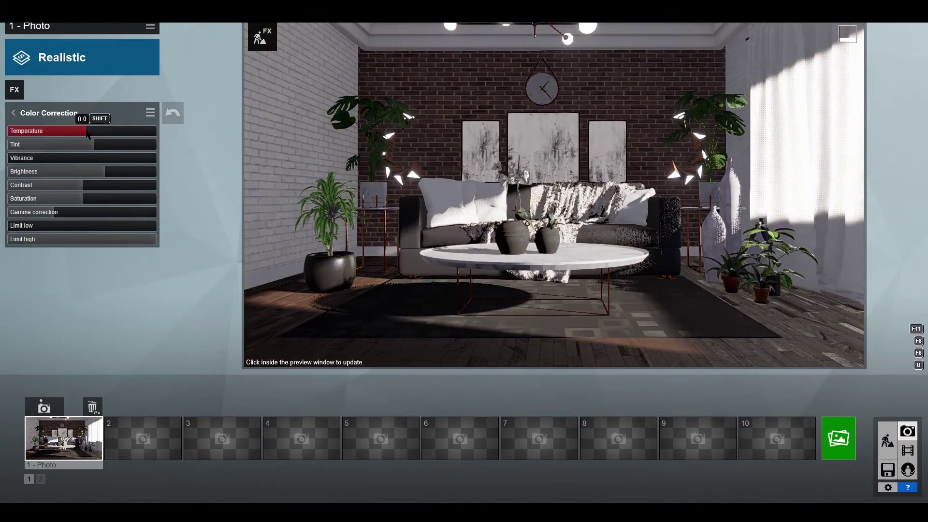
pyautogui.click(531, 228)
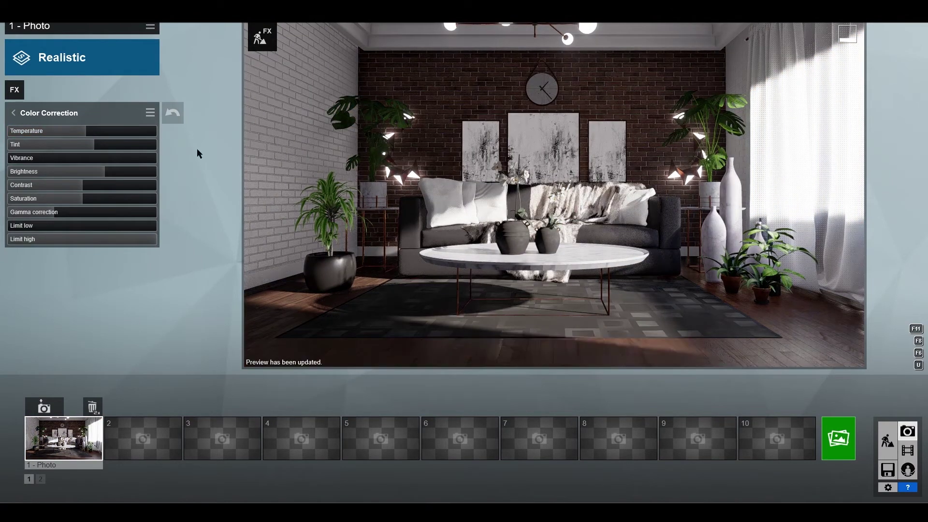
pyautogui.click(85, 133)
pyautogui.moveTo(84, 136); pyautogui.dragTo(108, 138)
pyautogui.click(102, 149)
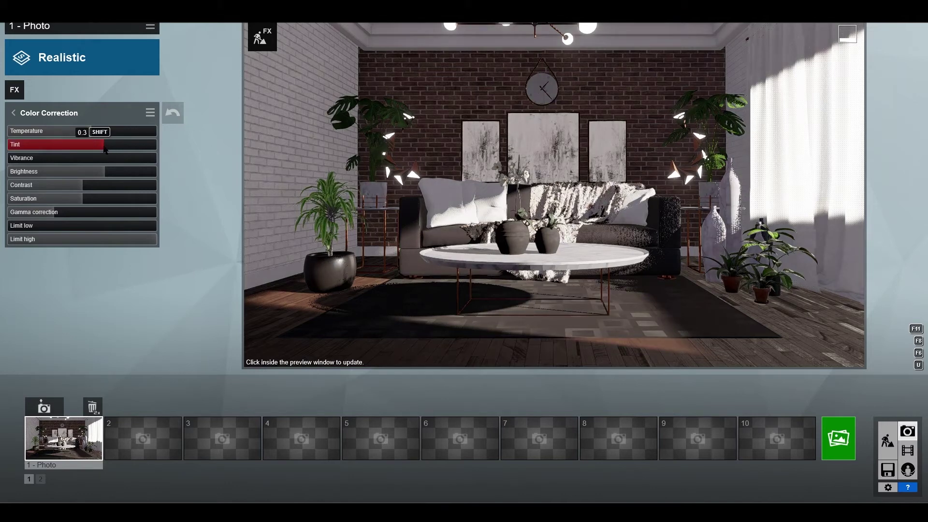
# Try full vibrance, bring it back down to near minimum, and slightly raise the brightness and contrast.
pyautogui.moveTo(136, 159); pyautogui.dragTo(172, 165)
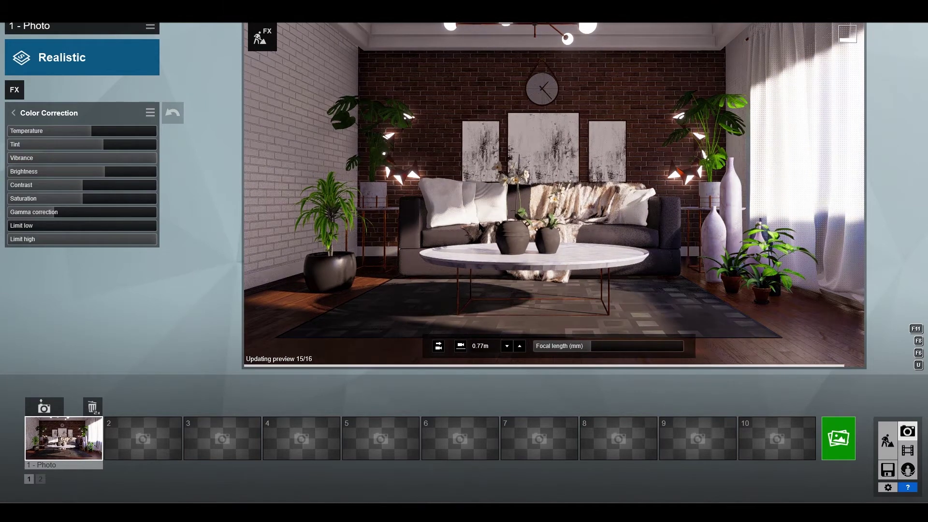
pyautogui.moveTo(161, 162); pyautogui.dragTo(102, 192)
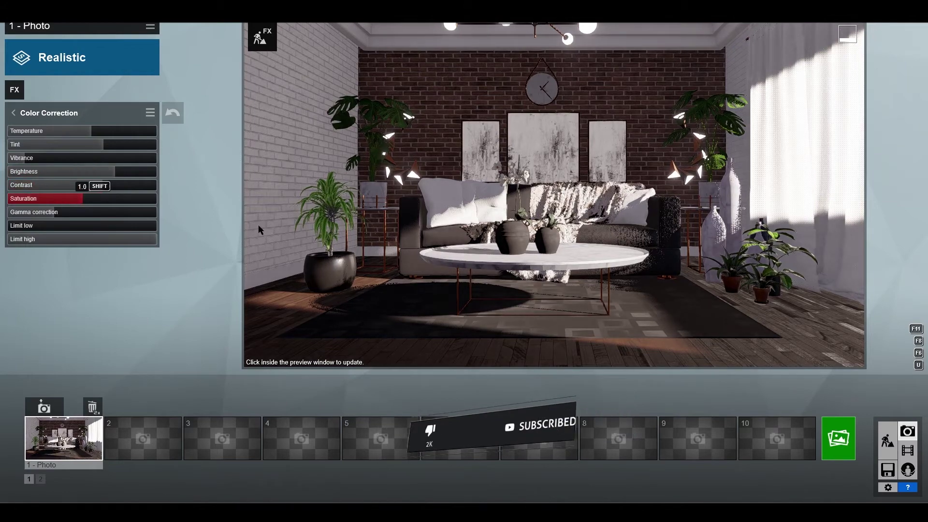
pyautogui.click(486, 256)
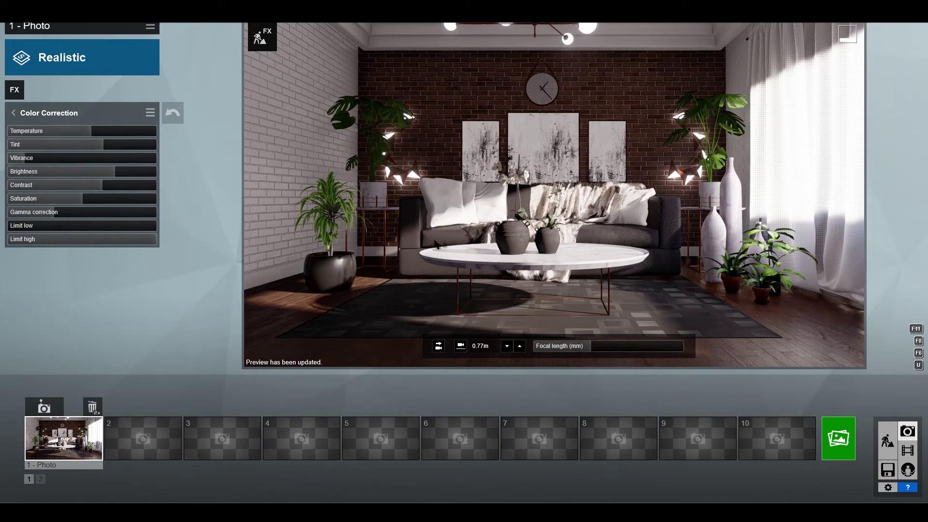
# Try limit low and limit high at about mid-range, then restore limit high to maximum and limit low to minimum.
pyautogui.moveTo(20, 226); pyautogui.dragTo(80, 233)
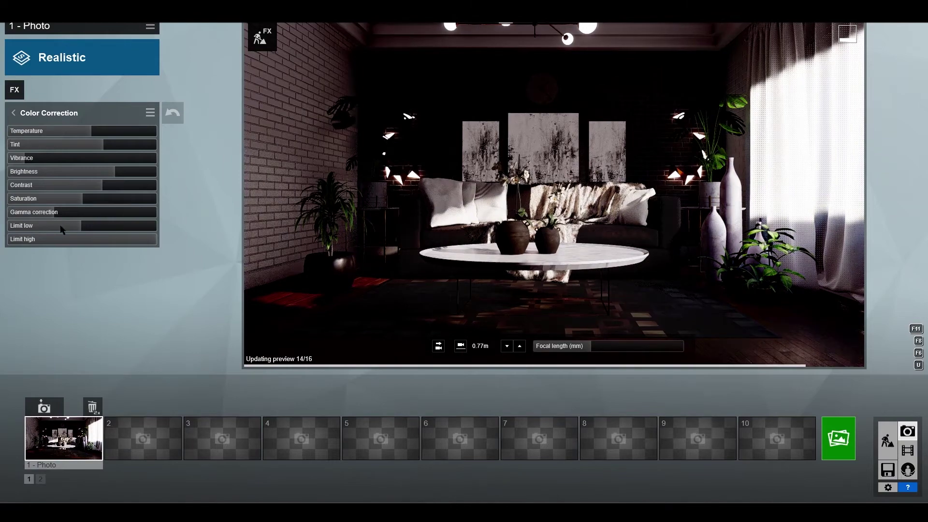
pyautogui.moveTo(109, 237); pyautogui.dragTo(71, 249)
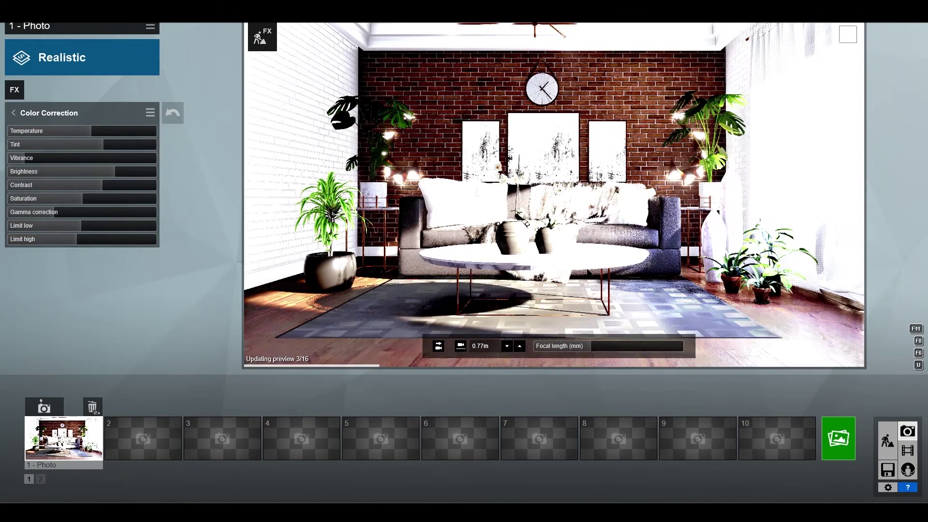
pyautogui.moveTo(89, 239); pyautogui.dragTo(202, 244)
pyautogui.moveTo(63, 224); pyautogui.dragTo(2, 230)
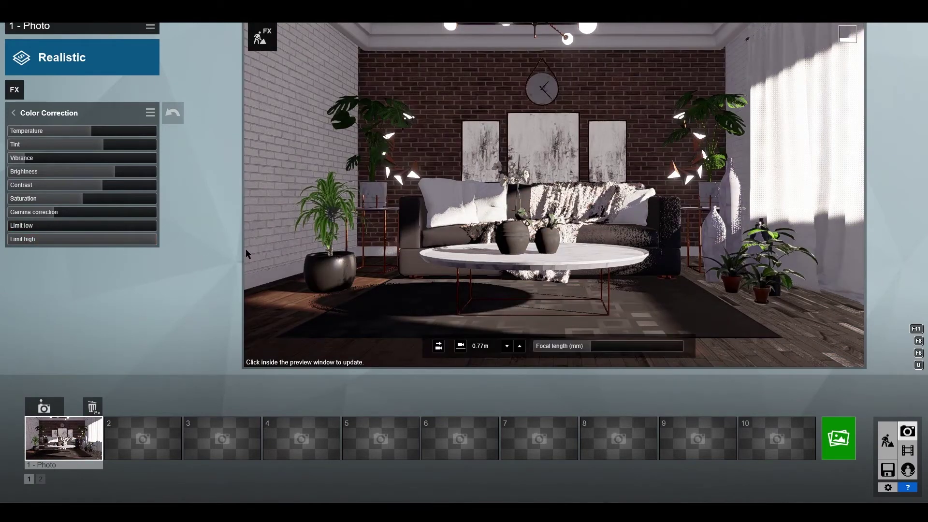
# Try maximum saturation, then reduce it to 0.0 and refresh the preview to check the black-and-white look.
pyautogui.moveTo(50, 215)
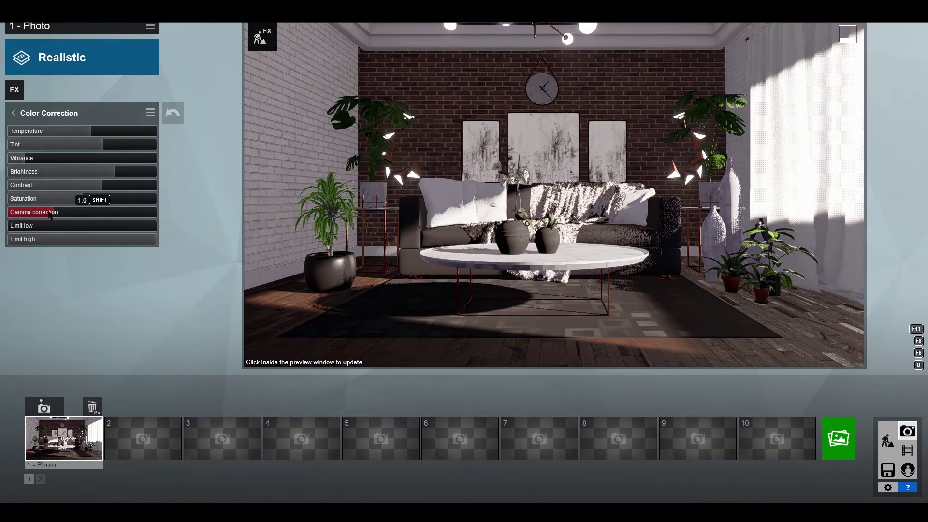
pyautogui.moveTo(127, 201); pyautogui.dragTo(162, 201)
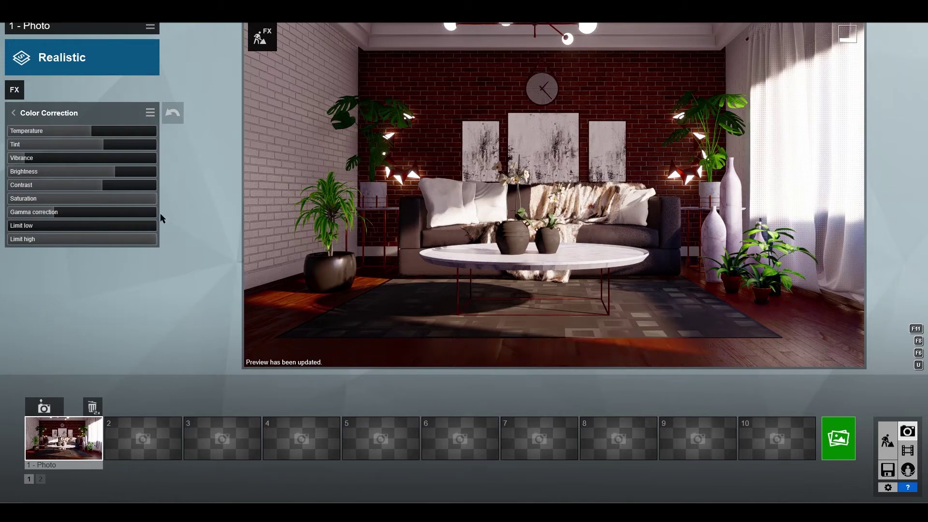
pyautogui.moveTo(106, 206); pyautogui.dragTo(8, 210)
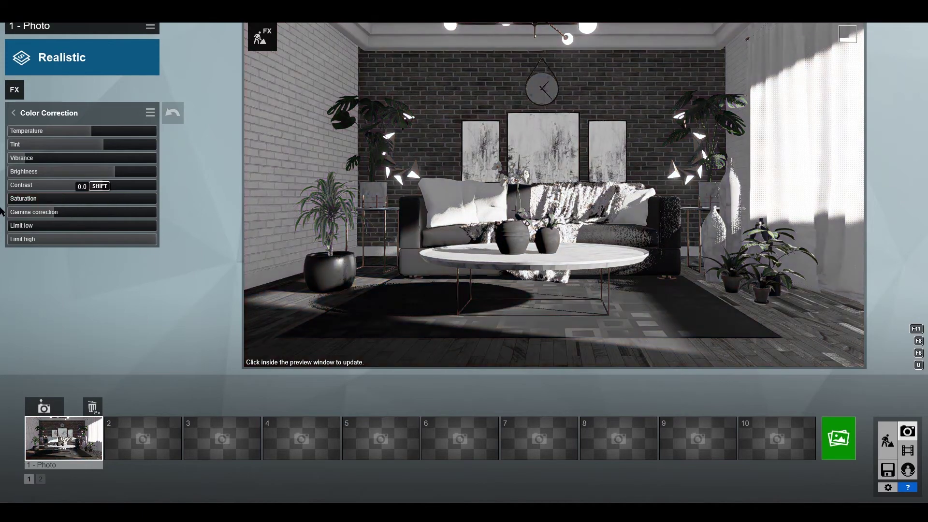
pyautogui.click(475, 202)
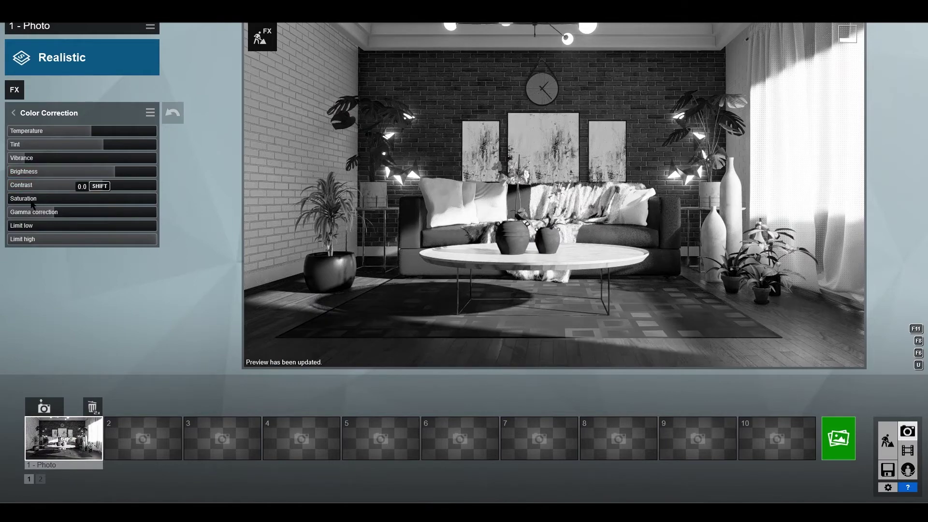
# Set the Color Correction saturation to 1.2, refresh the photo preview and go back to the effects list.
pyautogui.moveTo(31, 201); pyautogui.dragTo(98, 207)
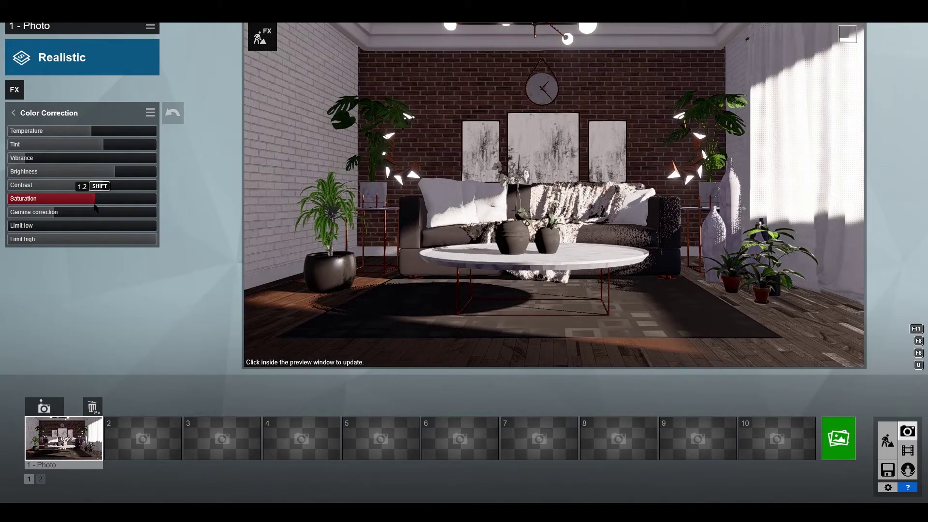
pyautogui.click(591, 294)
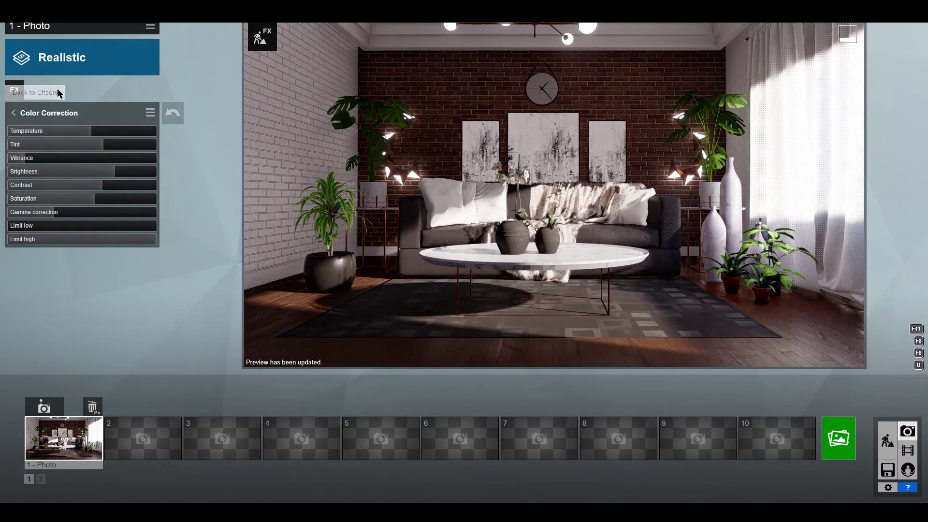
pyautogui.click(19, 115)
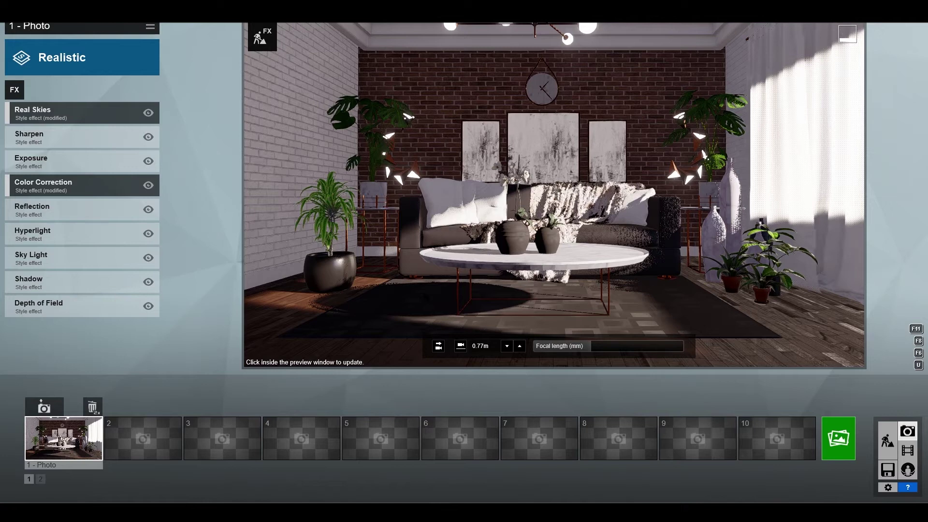
# Set the Reflection effect's preview quality to High and add a reflection plane on the marble coffee table top.
pyautogui.click(102, 218)
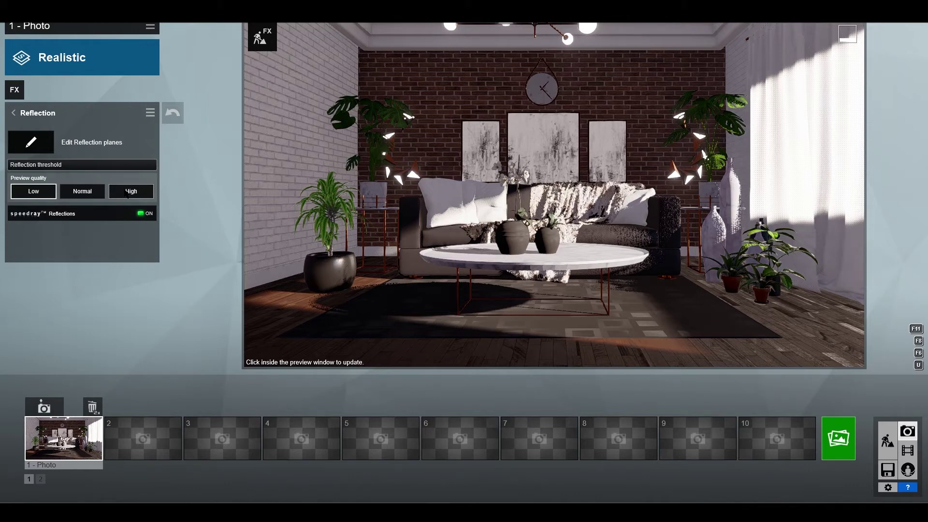
pyautogui.click(128, 193)
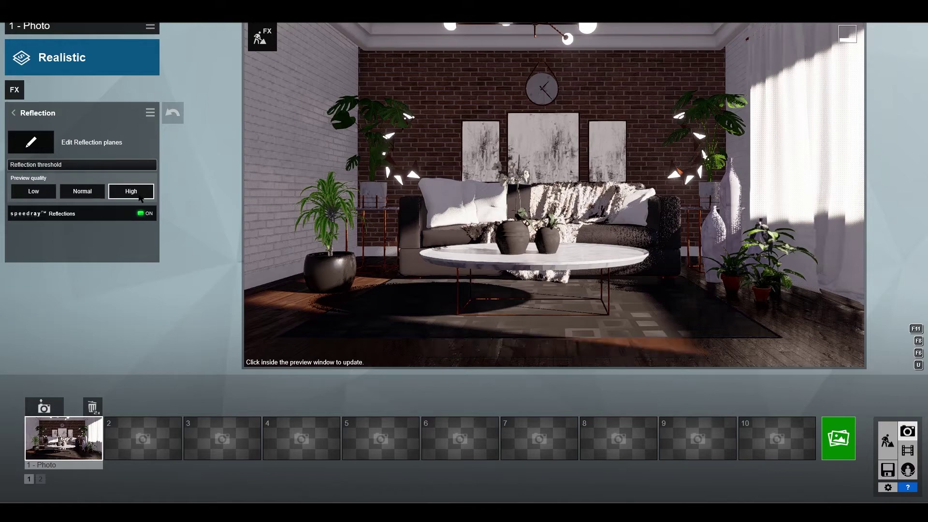
pyautogui.click(30, 142)
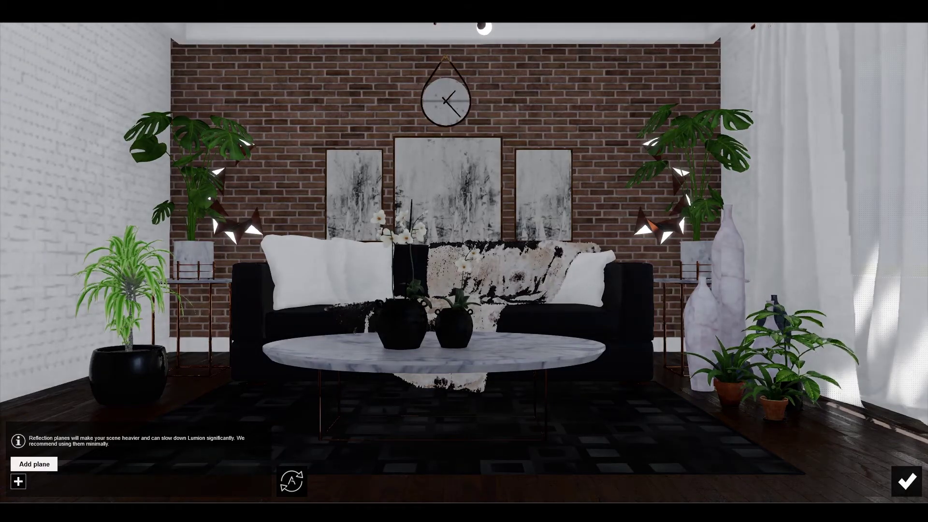
pyautogui.click(18, 482)
pyautogui.click(480, 344)
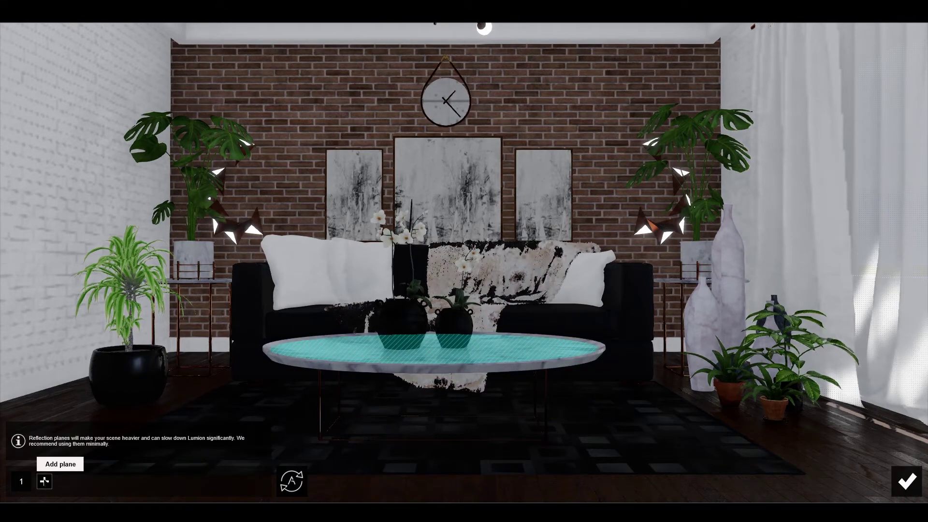
# Add reflection planes on the dark brick back wall, the wooden floor and the white brick side wall, and accept them.
pyautogui.click(44, 482)
pyautogui.click(351, 100)
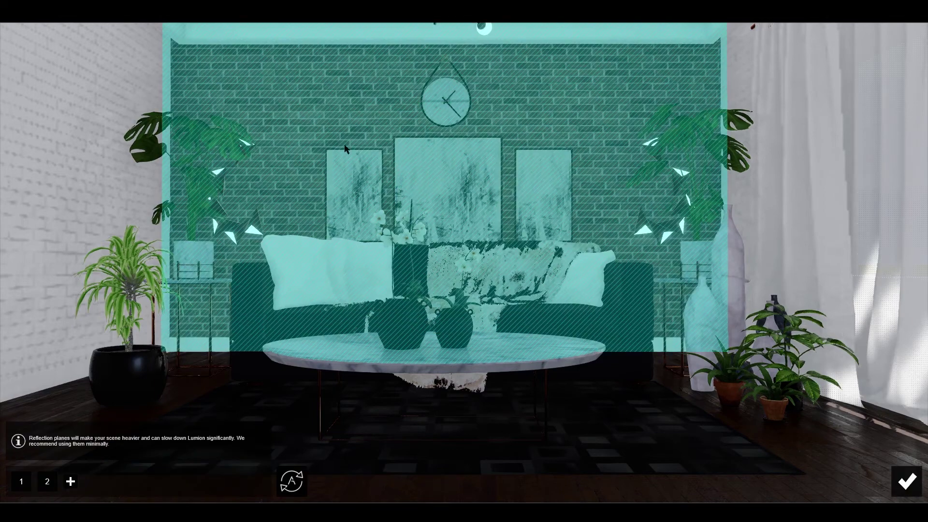
pyautogui.click(70, 481)
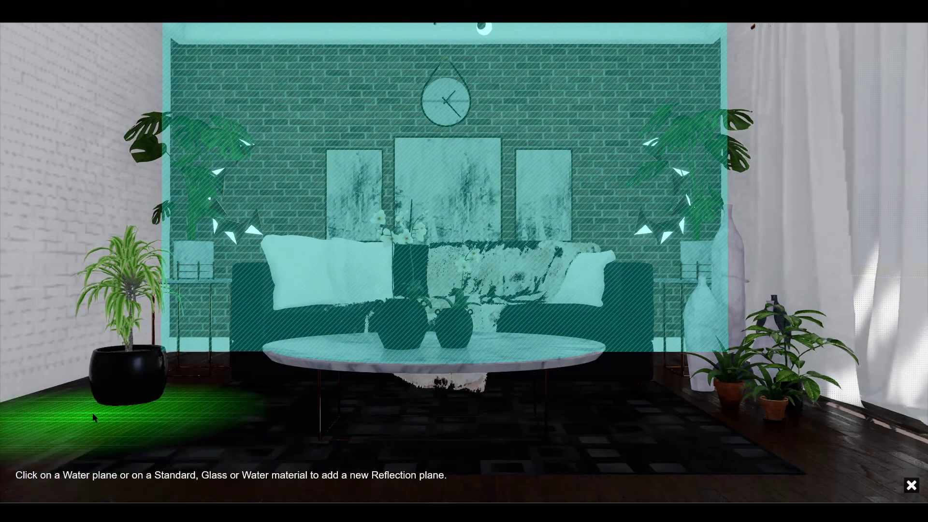
pyautogui.click(93, 417)
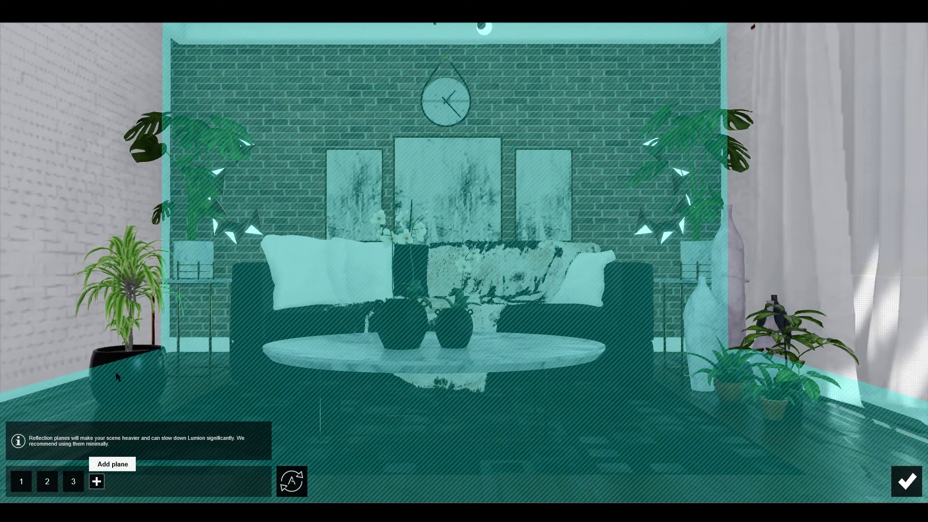
pyautogui.click(96, 482)
pyautogui.click(86, 206)
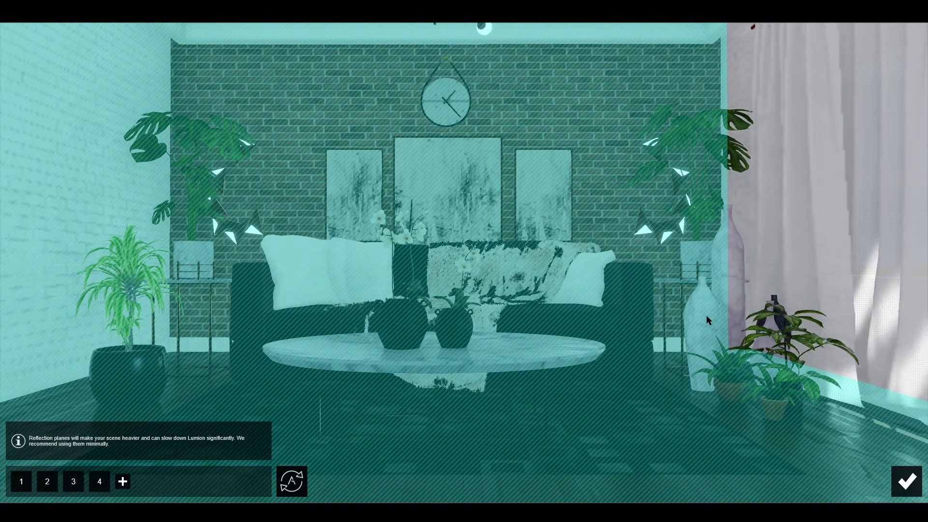
pyautogui.click(908, 482)
# Go back to the effects list and switch the Reflection effect off and on to compare the photo with and without it.
pyautogui.moveTo(575, 342)
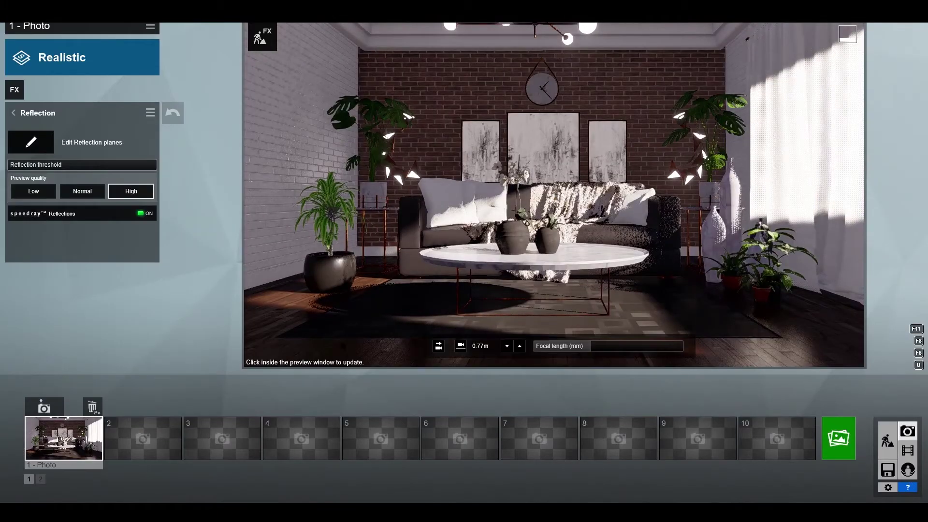
pyautogui.click(14, 114)
pyautogui.click(148, 209)
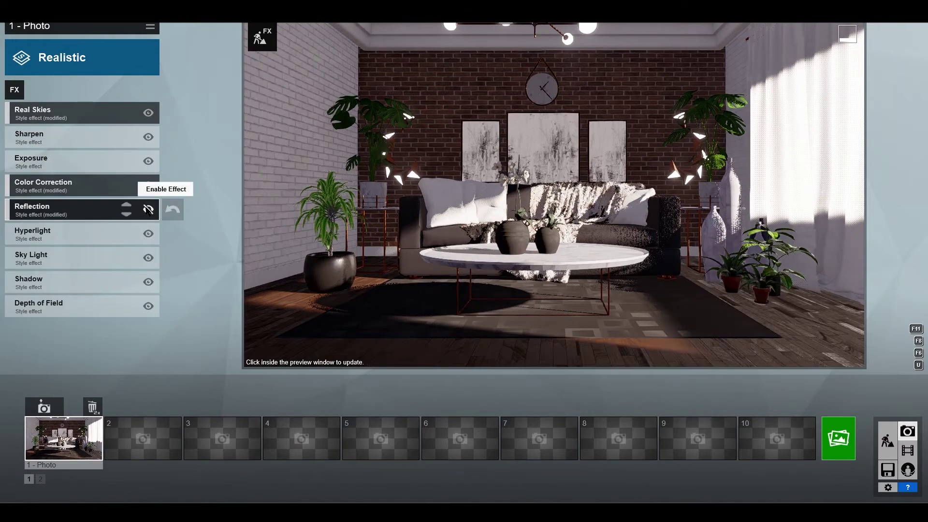
pyautogui.click(148, 209)
pyautogui.click(148, 210)
pyautogui.click(149, 209)
pyautogui.click(148, 209)
pyautogui.click(148, 210)
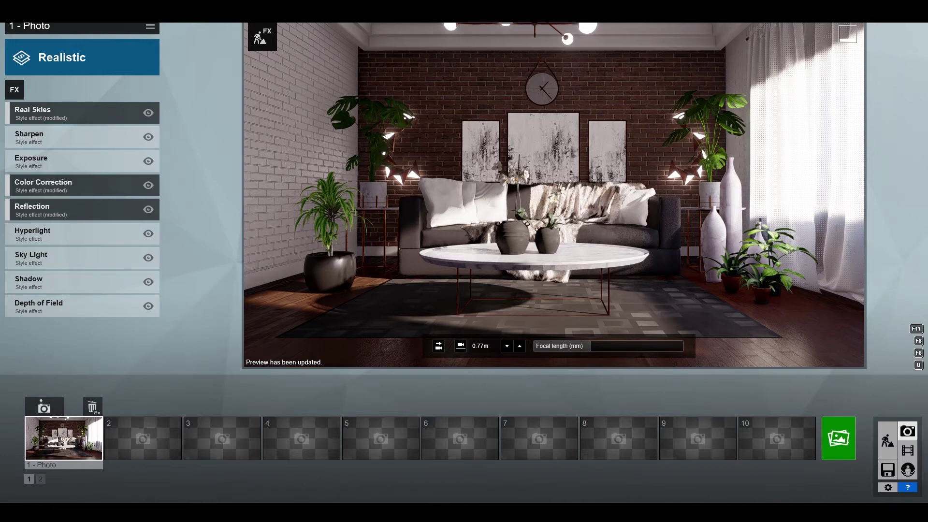
# In Build mode, place a square area light in the ceiling recess along the upper edge of the dark brick wall.
pyautogui.click(888, 457)
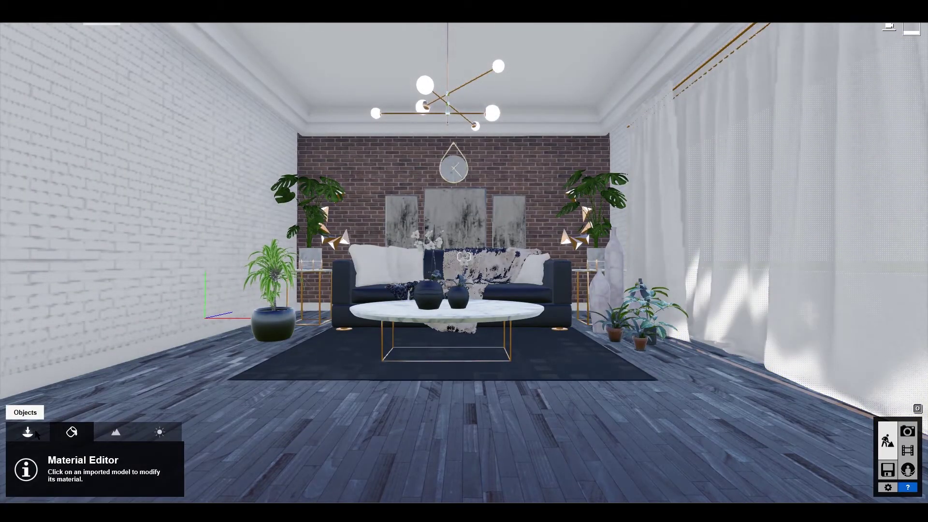
pyautogui.click(36, 433)
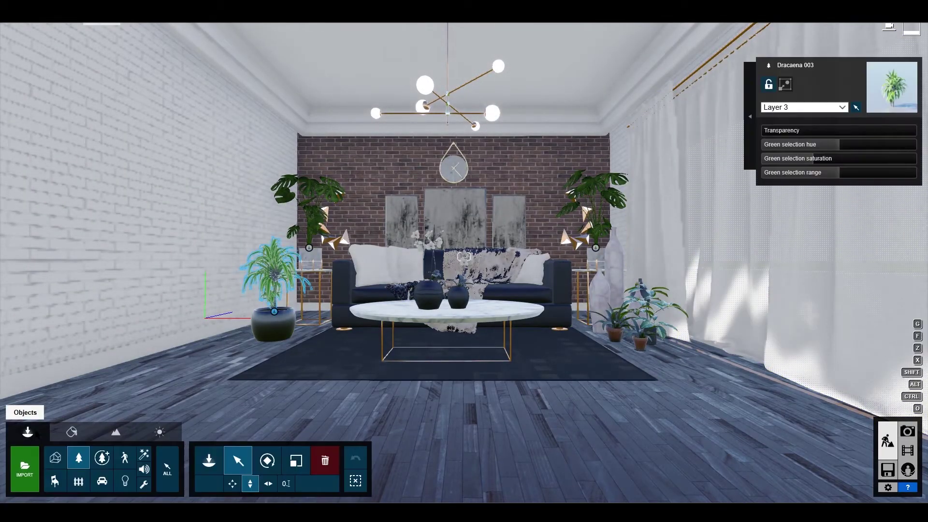
pyautogui.click(126, 482)
pyautogui.click(211, 464)
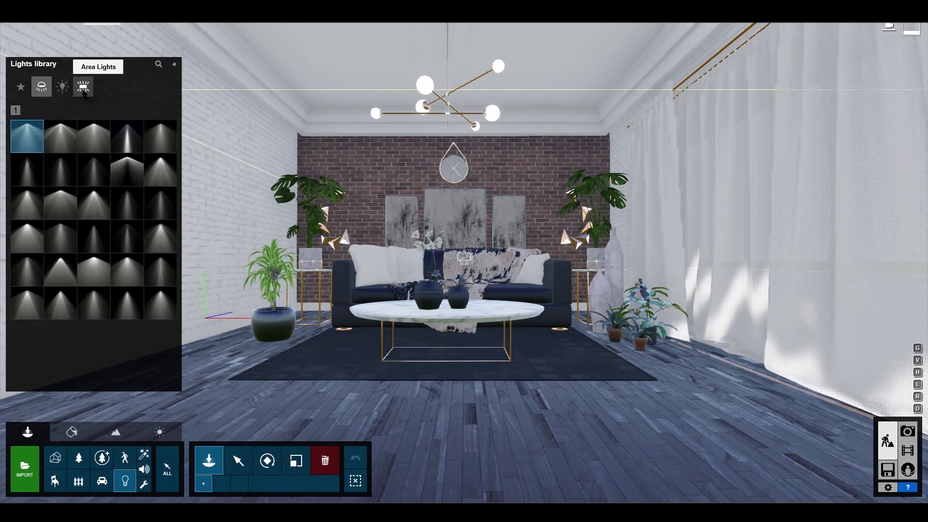
pyautogui.click(83, 88)
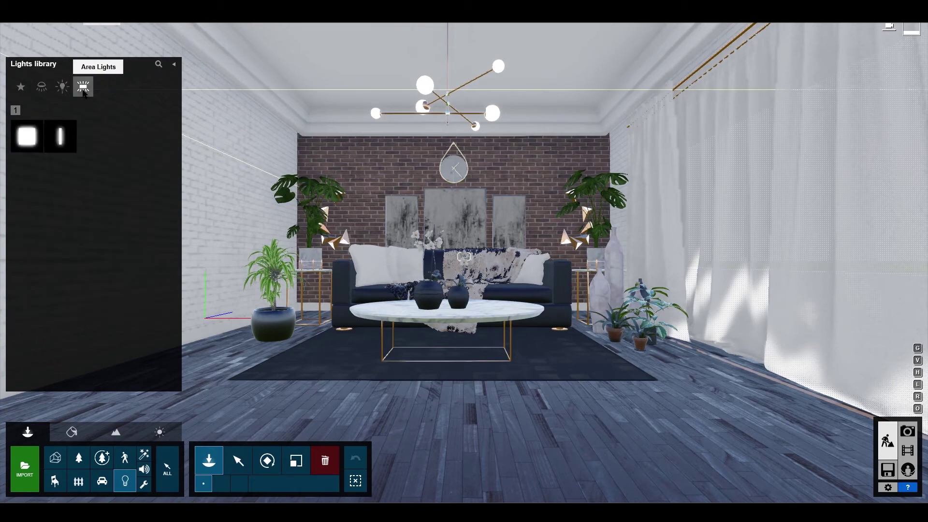
pyautogui.click(27, 136)
pyautogui.scroll(5, 508, 129)
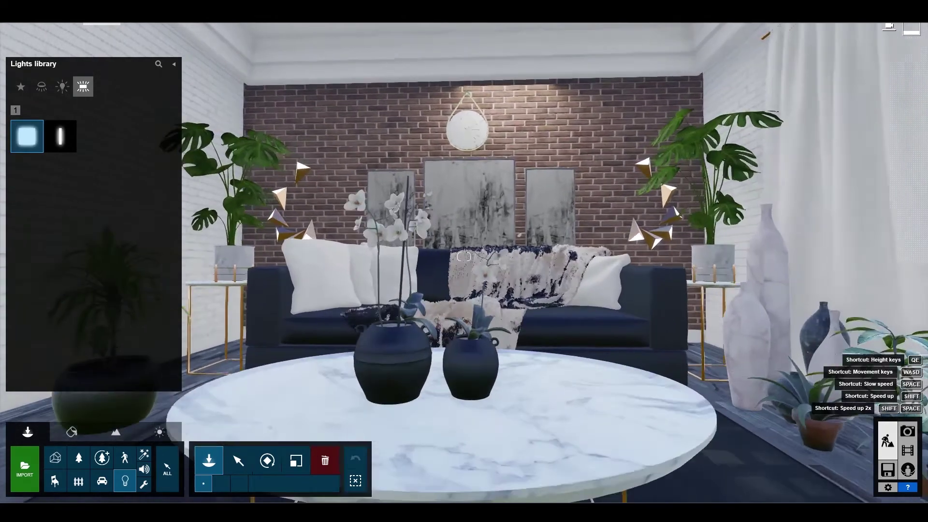
pyautogui.moveTo(464, 256); pyautogui.dragTo(503, 251, button='right')
pyautogui.moveTo(504, 144); pyautogui.dragTo(422, 131, button='right')
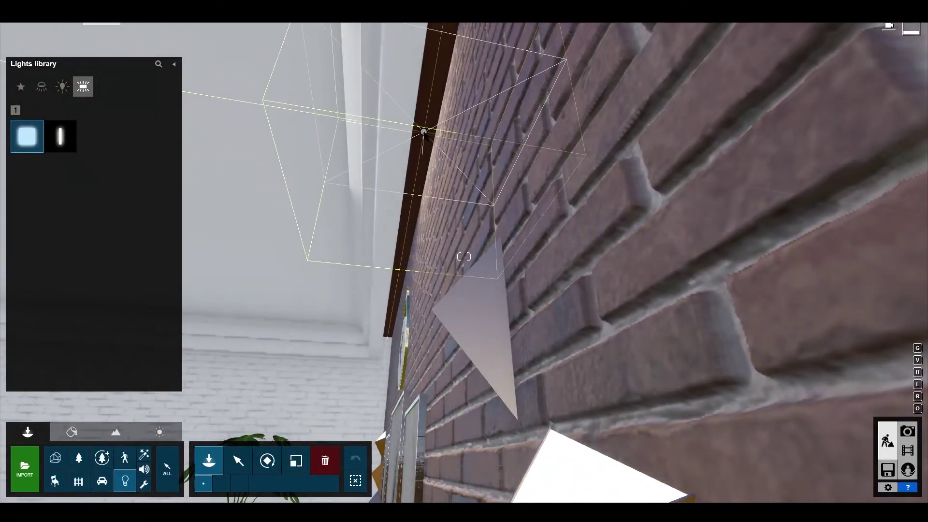
pyautogui.click(422, 131)
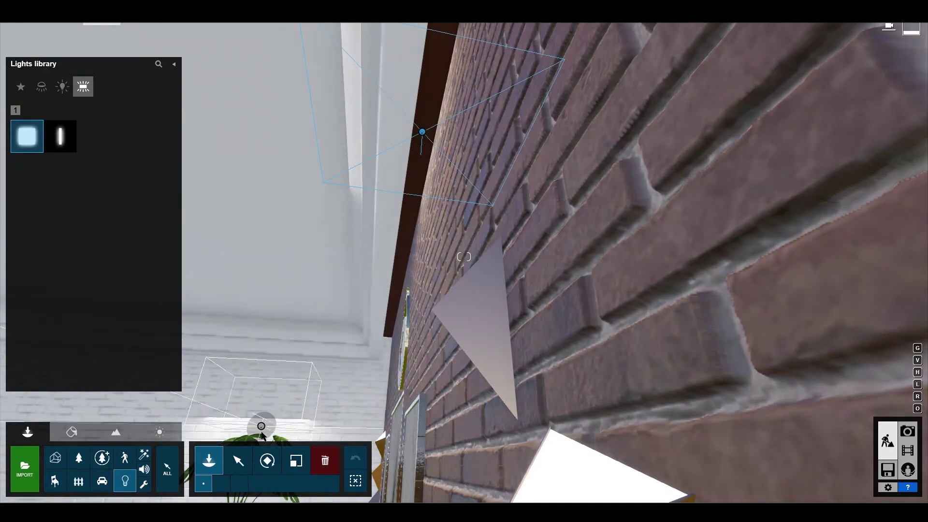
# Reshape the area light into a wide strip with near-minimum length and move it about 0.81 m along the recess.
pyautogui.click(238, 461)
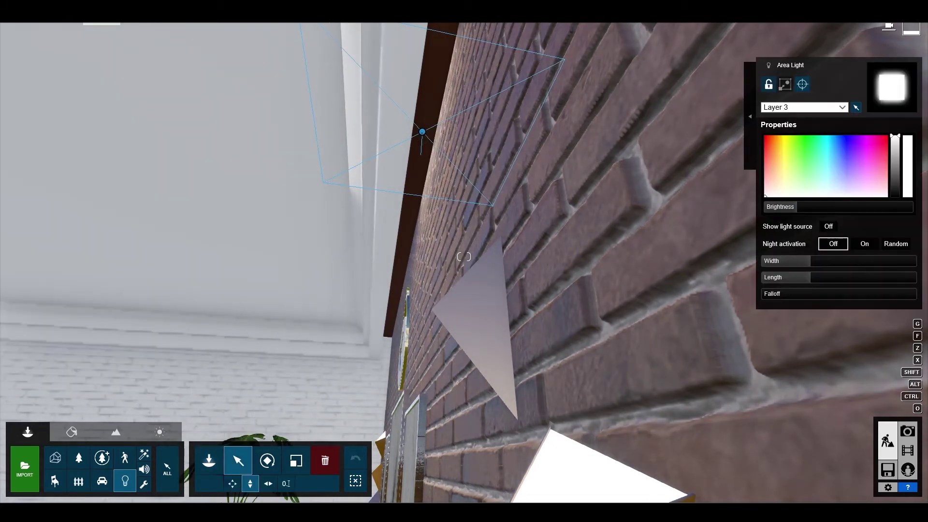
pyautogui.moveTo(811, 261); pyautogui.dragTo(773, 278)
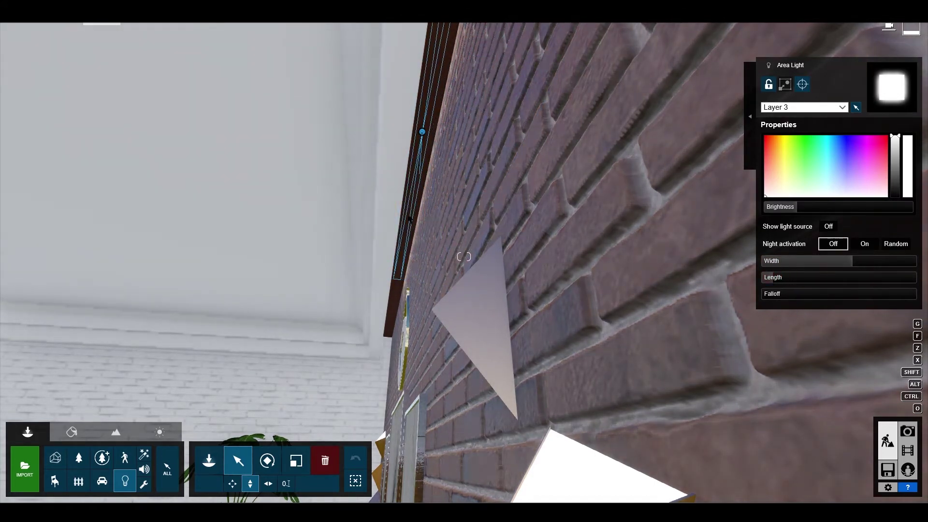
pyautogui.click(232, 483)
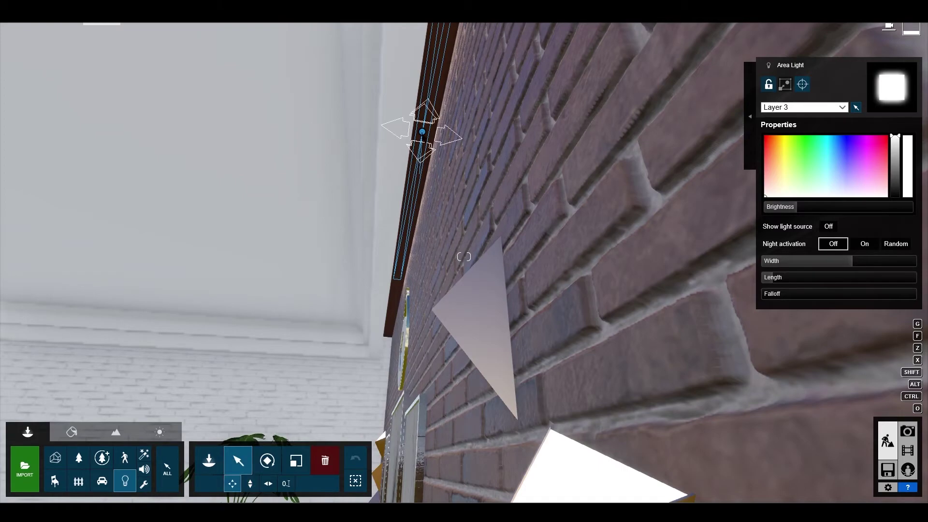
pyautogui.moveTo(444, 203)
pyautogui.mouseDown(button='right')
pyautogui.moveTo(484, 199)
pyautogui.moveTo(484, 179)
pyautogui.moveTo(503, 175)
pyautogui.moveTo(483, 165)
pyautogui.mouseUp(button='right')
pyautogui.press('w')
pyautogui.press('w')
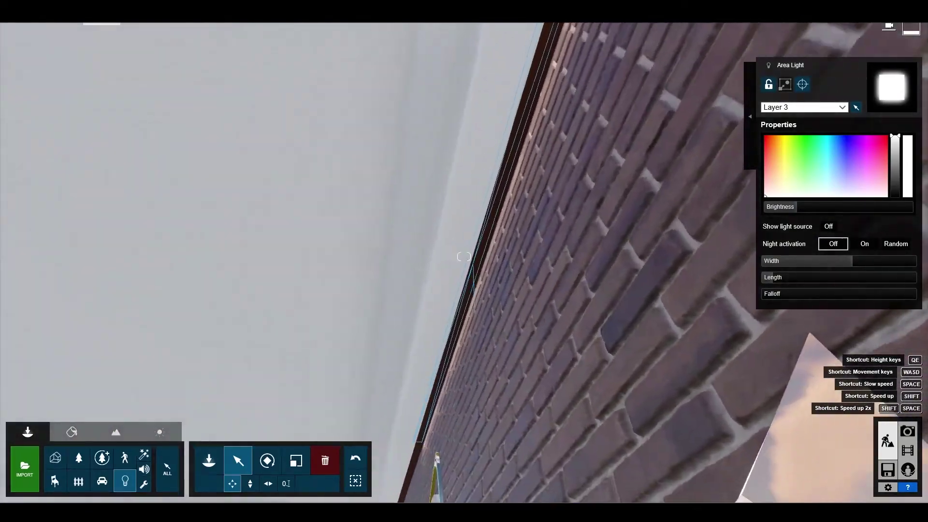
pyautogui.moveTo(480, 289); pyautogui.dragTo(480, 289, button='right')
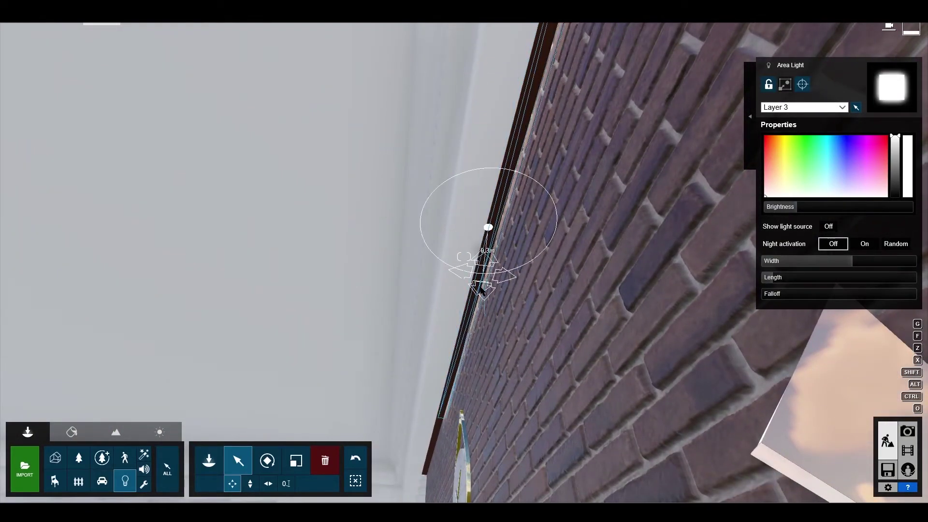
pyautogui.moveTo(480, 289); pyautogui.dragTo(463, 333)
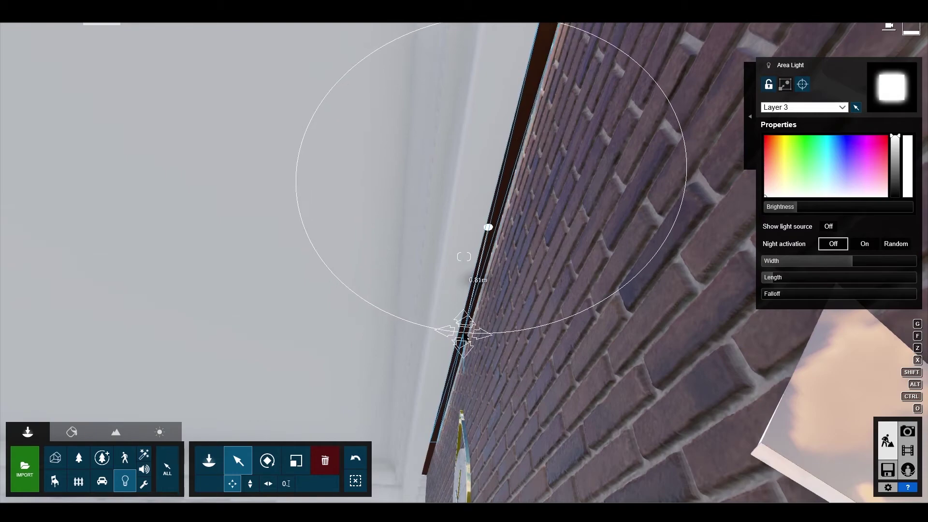
# Set the area light's width to 4.0 m and shift it about 0.12 m within the recess above the brick wall.
pyautogui.moveTo(463, 334); pyautogui.dragTo(916, 341, button='right')
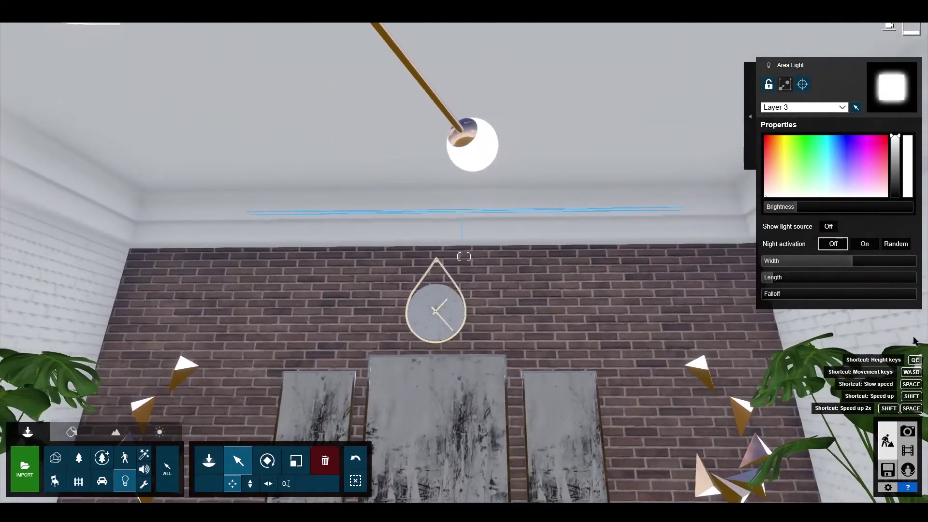
pyautogui.moveTo(857, 267)
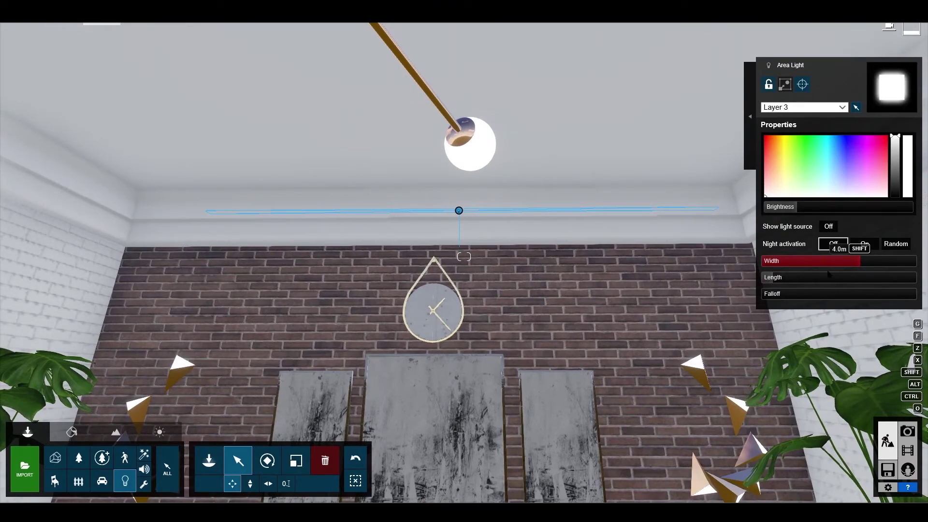
pyautogui.moveTo(550, 280); pyautogui.dragTo(547, 276, button='right')
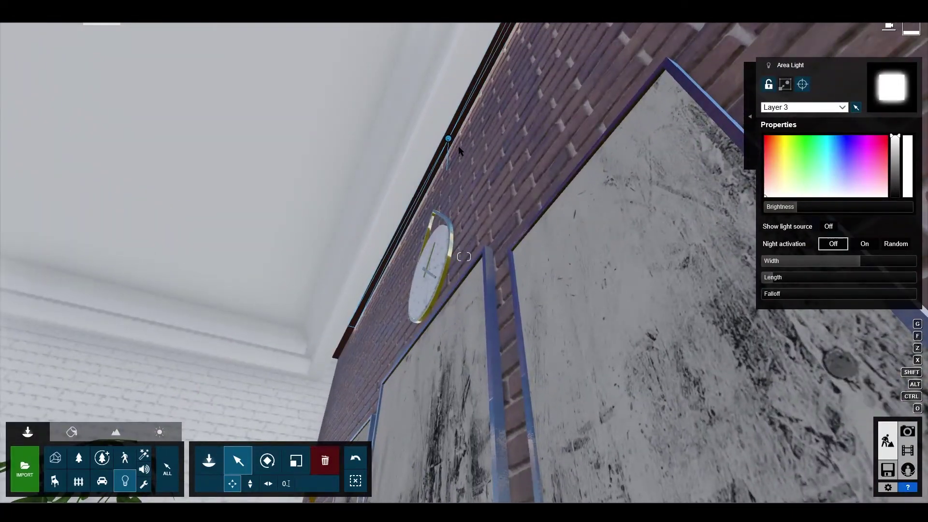
pyautogui.moveTo(449, 140)
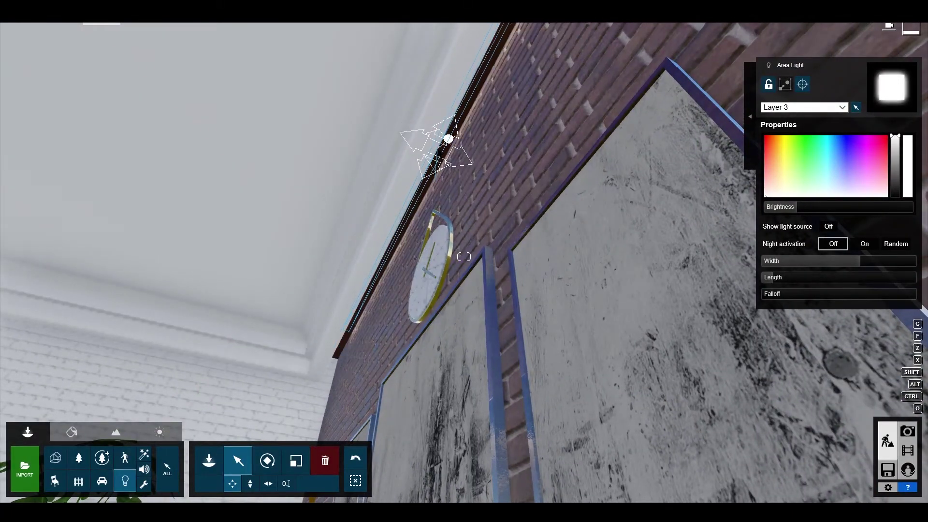
pyautogui.moveTo(448, 139); pyautogui.dragTo(449, 139)
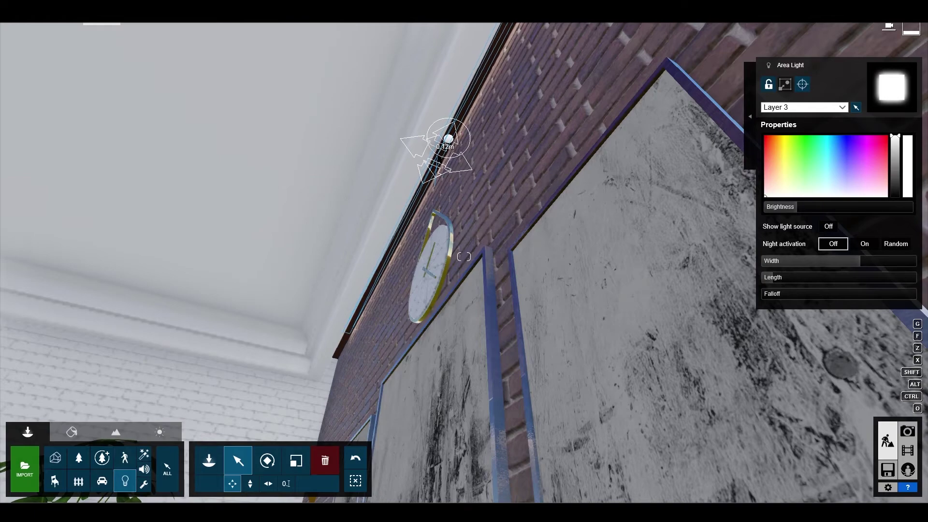
# Return to Photo mode and restore the saved camera view of photo 1.
pyautogui.moveTo(468, 194); pyautogui.dragTo(495, 208, button='right')
pyautogui.press('s')
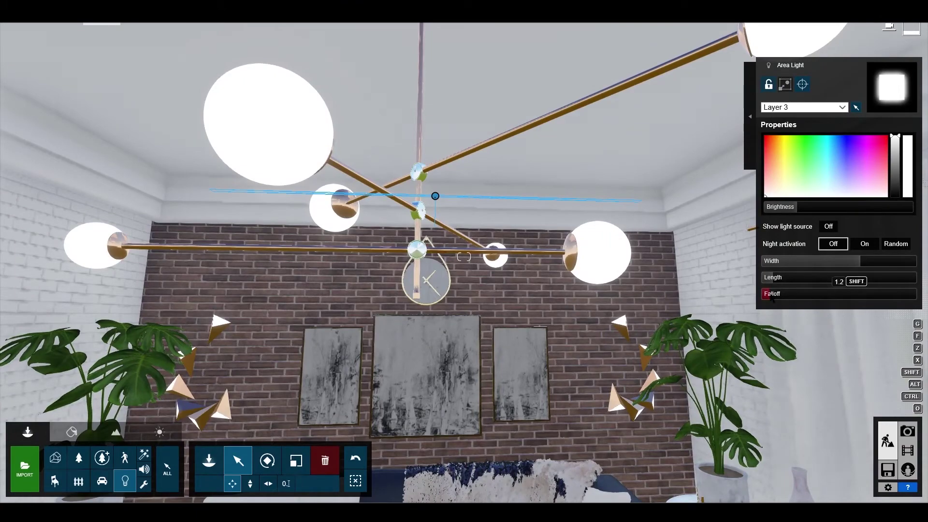
pyautogui.click(907, 432)
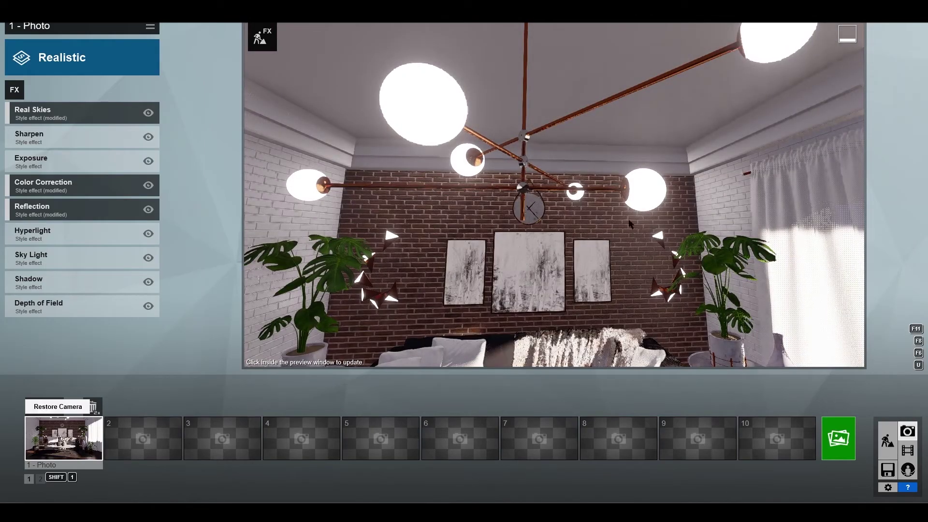
pyautogui.click(64, 437)
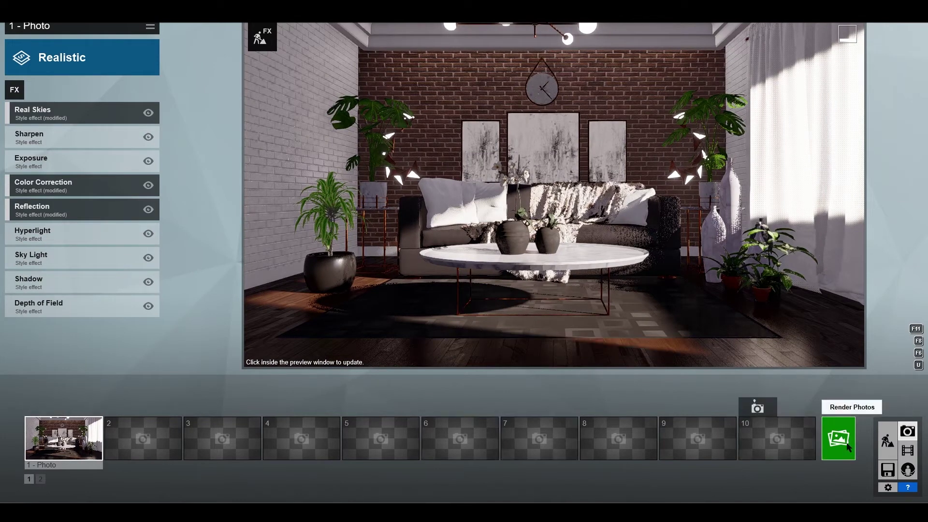
# In Build mode, select the area light above the brick wall and turn on Show light source.
pyautogui.click(887, 441)
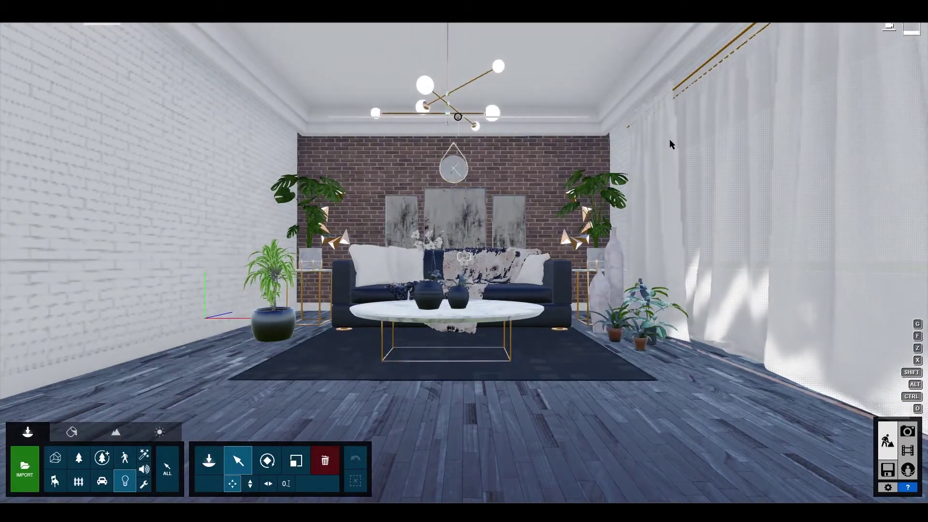
pyautogui.scroll(10, 482, 127)
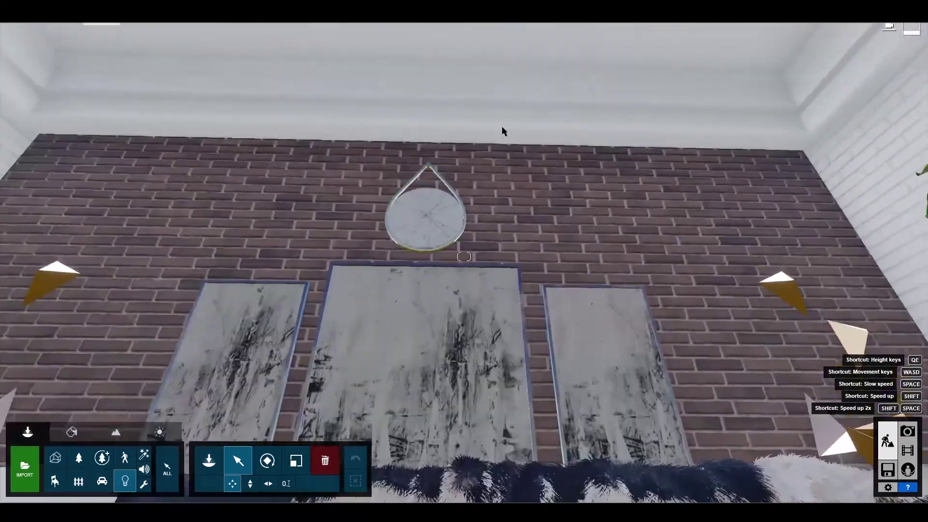
pyautogui.click(441, 146)
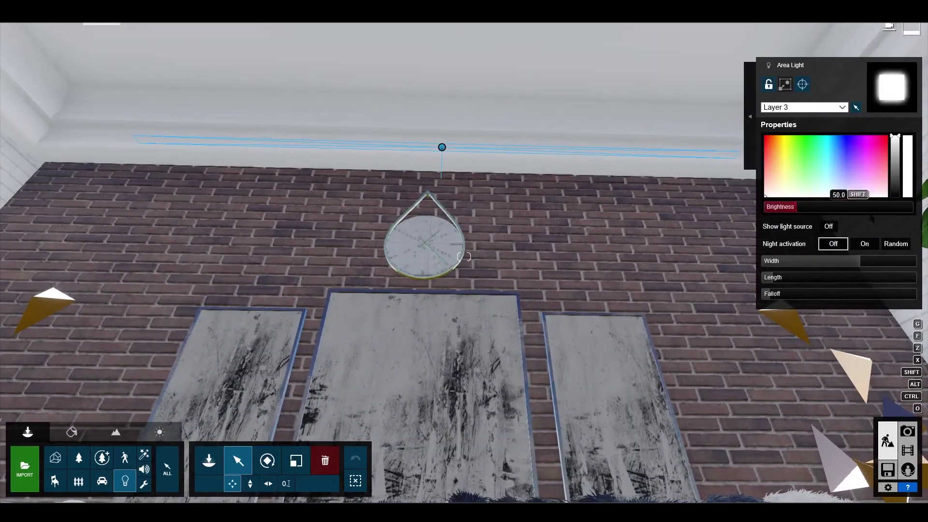
pyautogui.click(829, 226)
pyautogui.scroll(5, 686, 229)
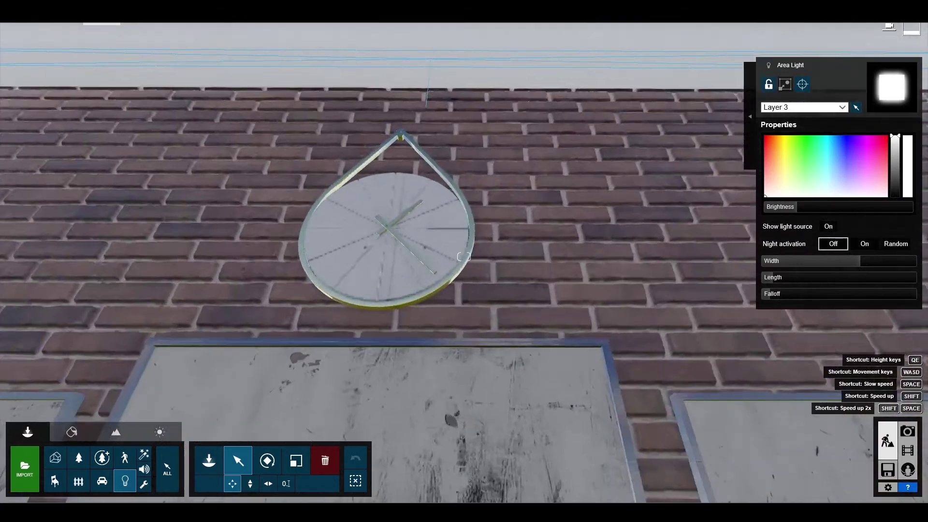
pyautogui.moveTo(631, 225)
pyautogui.mouseDown(button='right')
pyautogui.moveTo(571, 203)
pyautogui.moveTo(632, 225)
pyautogui.mouseUp(button='right')
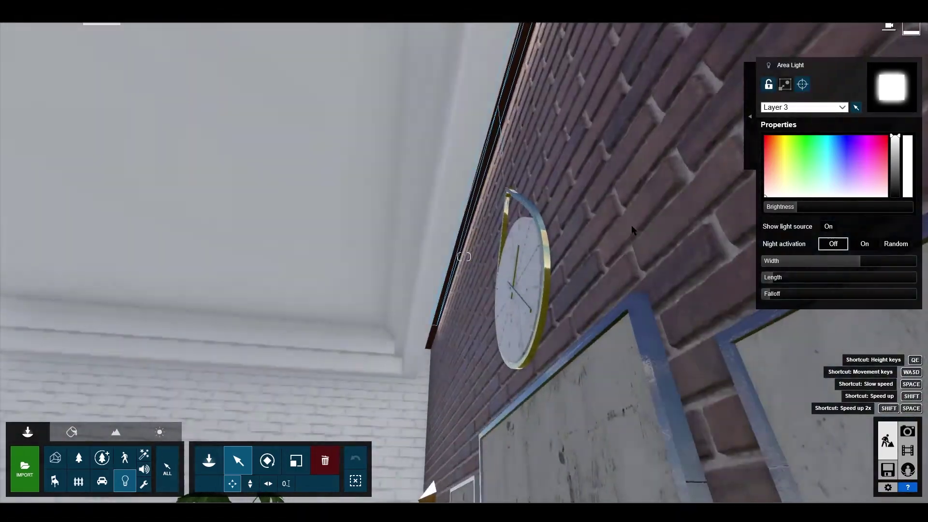
# Rotate the area light in the ceiling recess and view the brick wall and ceiling in Photo mode.
pyautogui.click(268, 461)
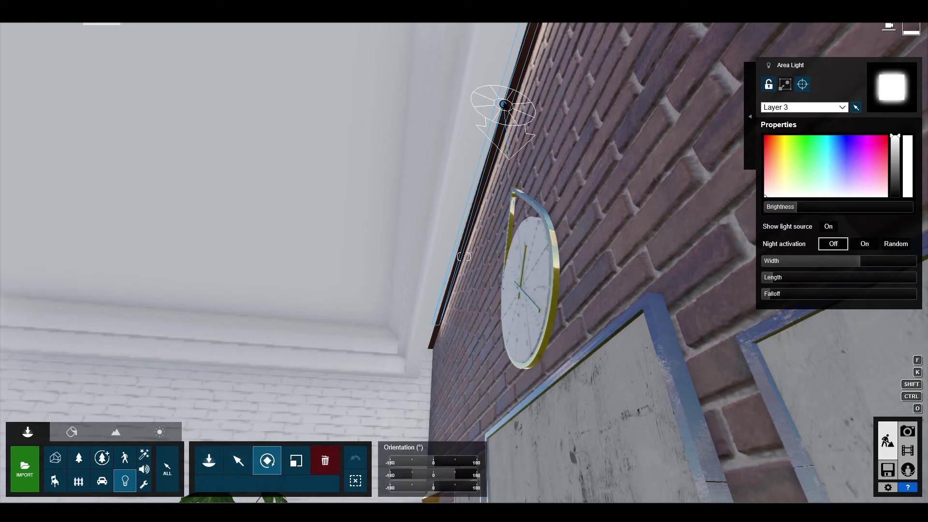
pyautogui.moveTo(505, 107); pyautogui.dragTo(513, 138)
pyautogui.moveTo(514, 138)
pyautogui.mouseDown(button='right')
pyautogui.moveTo(528, 137)
pyautogui.moveTo(382, 124)
pyautogui.mouseUp(button='right')
pyautogui.press('s')
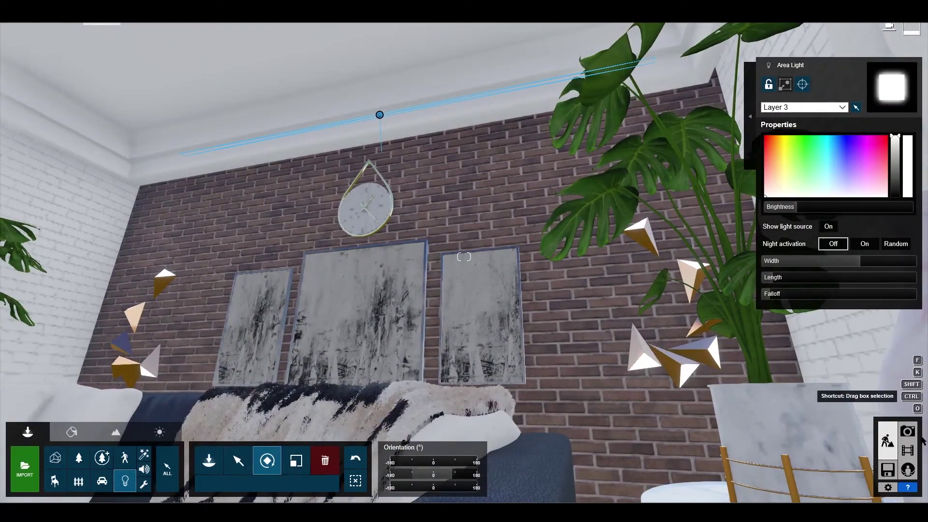
pyautogui.click(908, 431)
pyautogui.click(567, 279)
pyautogui.press('s')
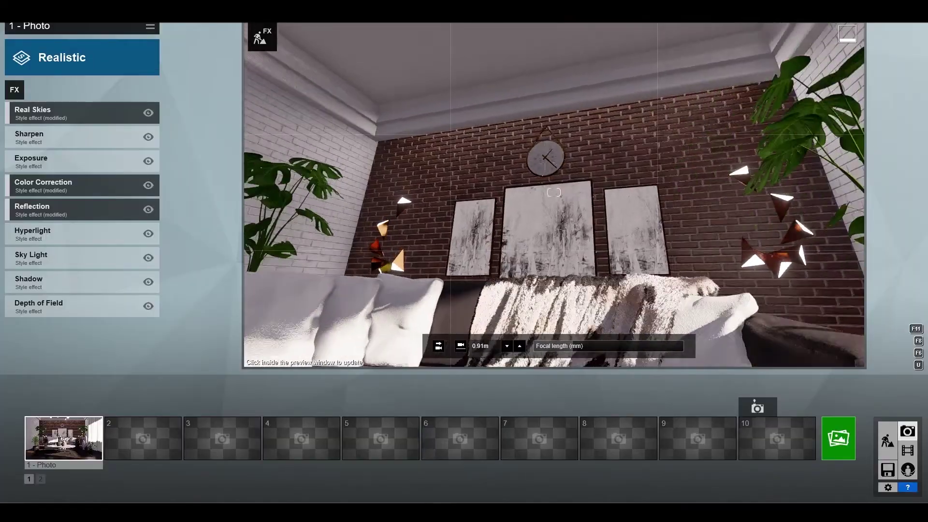
pyautogui.press('q')
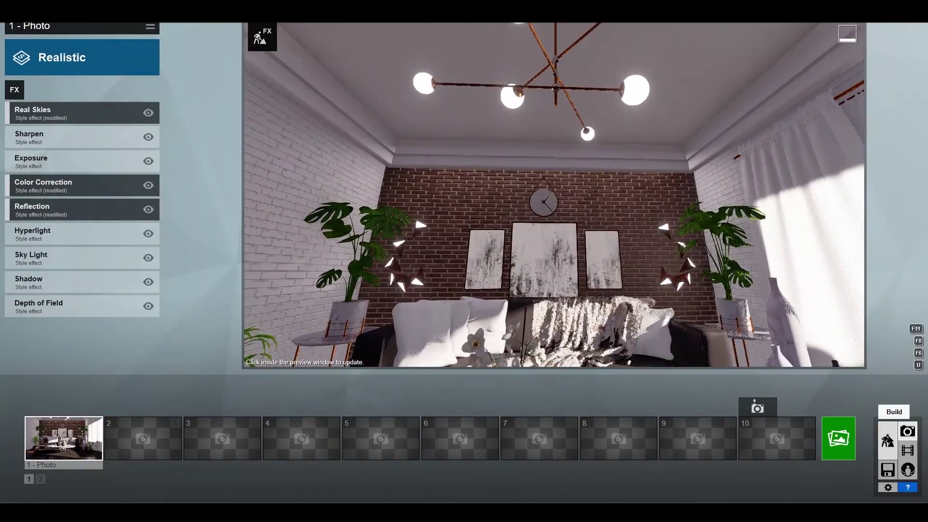
# In Build mode, slightly reduce the area light's width, and return to the saved camera view of photo 1 in Photo mode.
pyautogui.click(887, 441)
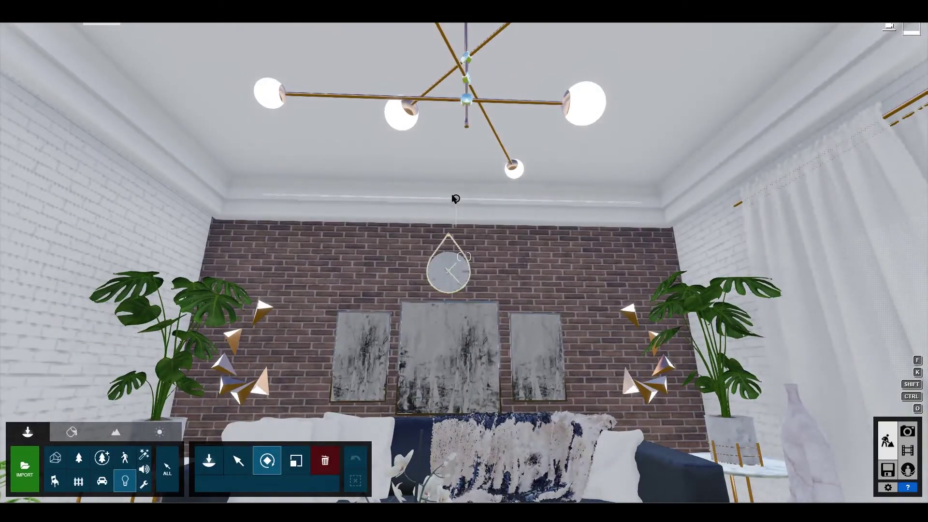
pyautogui.click(457, 199)
pyautogui.moveTo(860, 261); pyautogui.dragTo(851, 266)
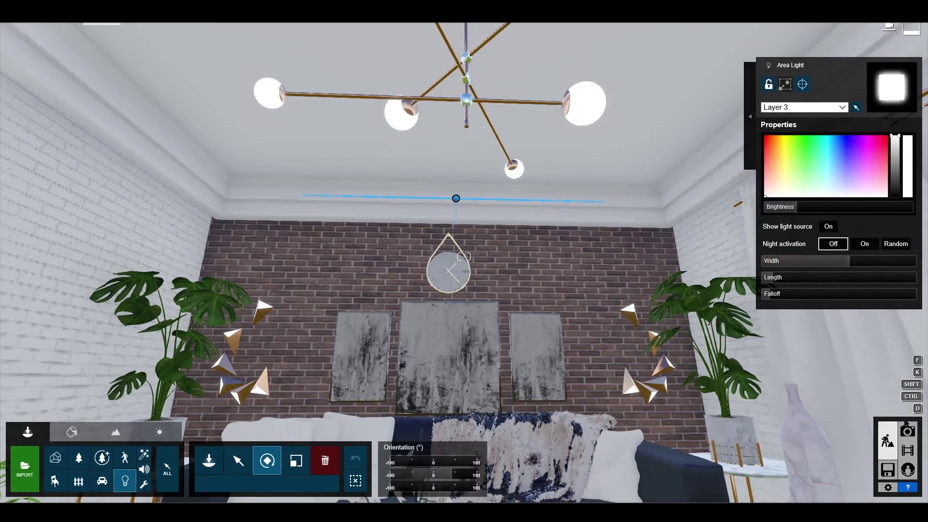
pyautogui.click(907, 430)
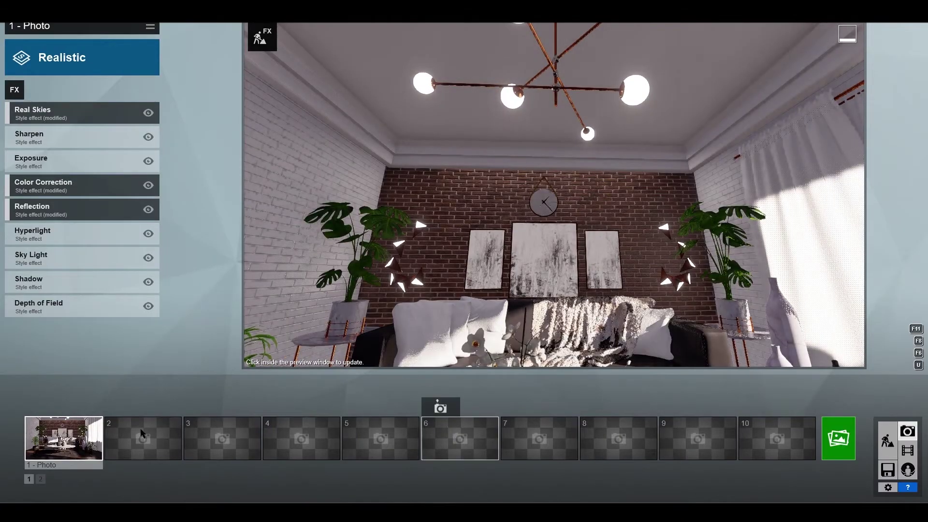
pyautogui.click(44, 408)
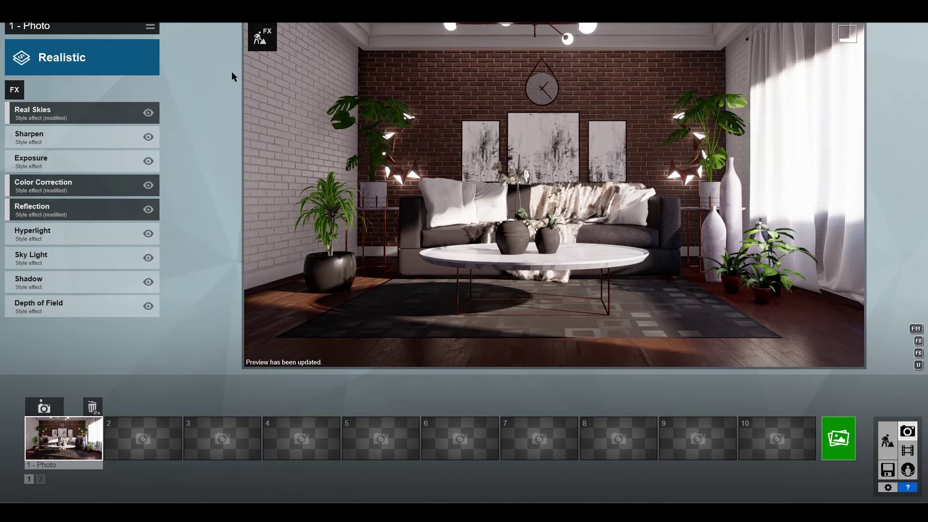
# Add the Volumetric Sunlight effect to photo 1 with near-minimum brightness and a range of 0.0.
pyautogui.click(21, 90)
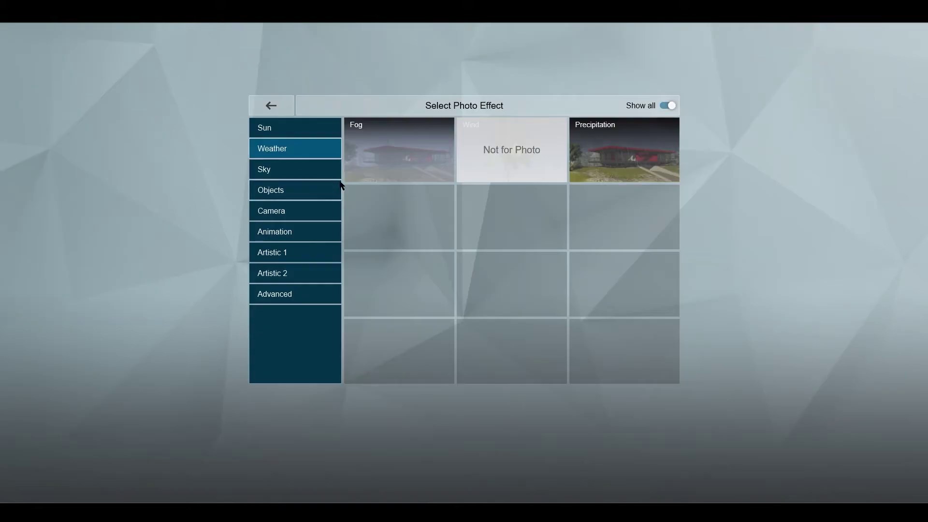
pyautogui.click(290, 132)
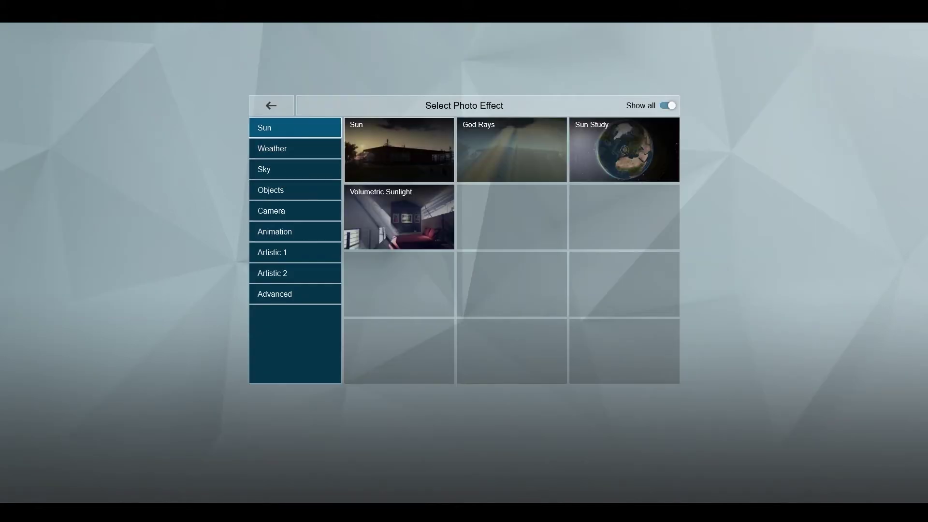
pyautogui.click(400, 227)
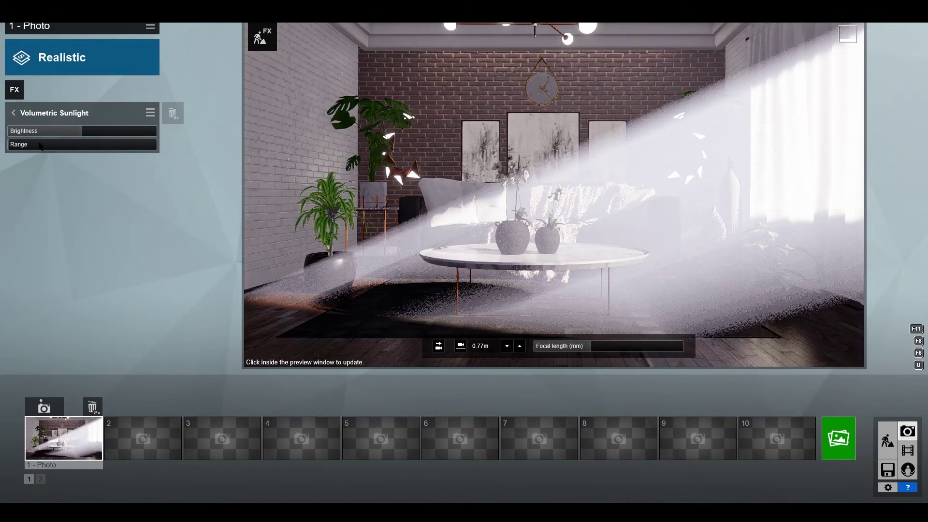
pyautogui.click(13, 137)
pyautogui.moveTo(13, 136); pyautogui.dragTo(10, 136)
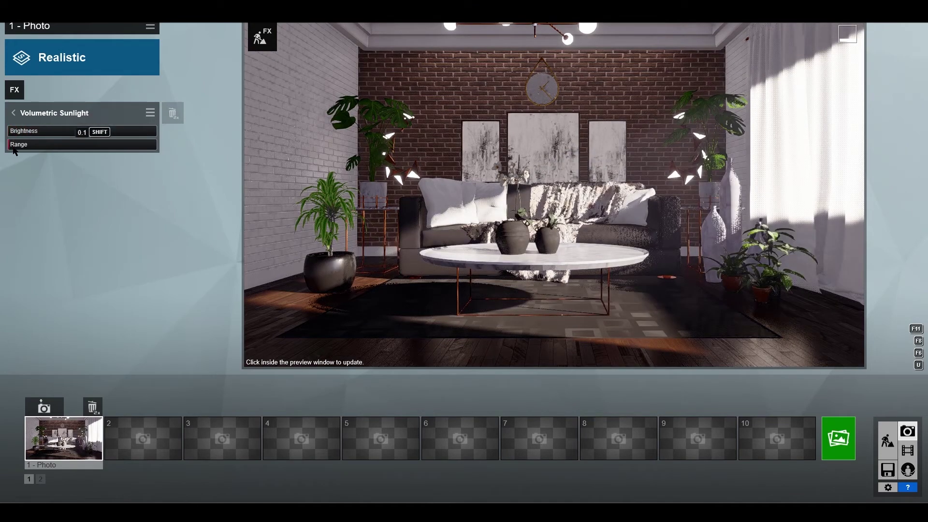
pyautogui.click(14, 145)
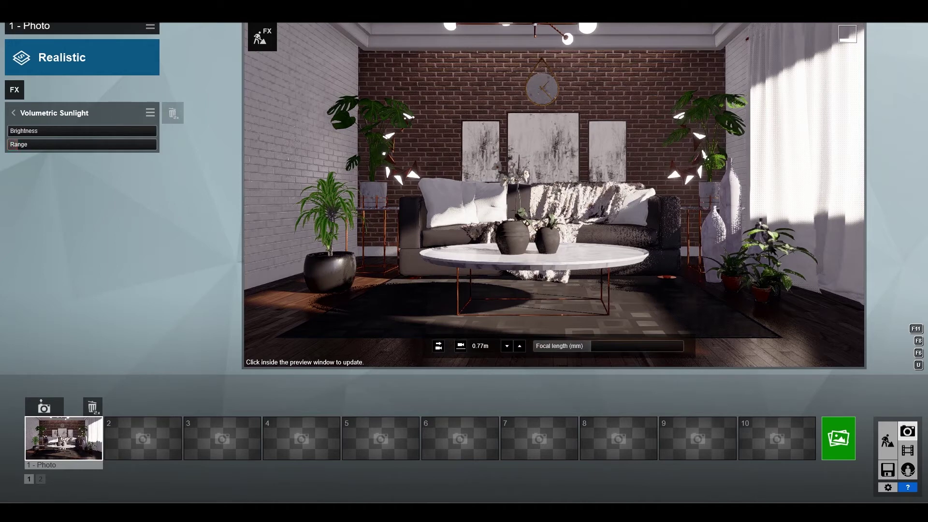
pyautogui.click(10, 147)
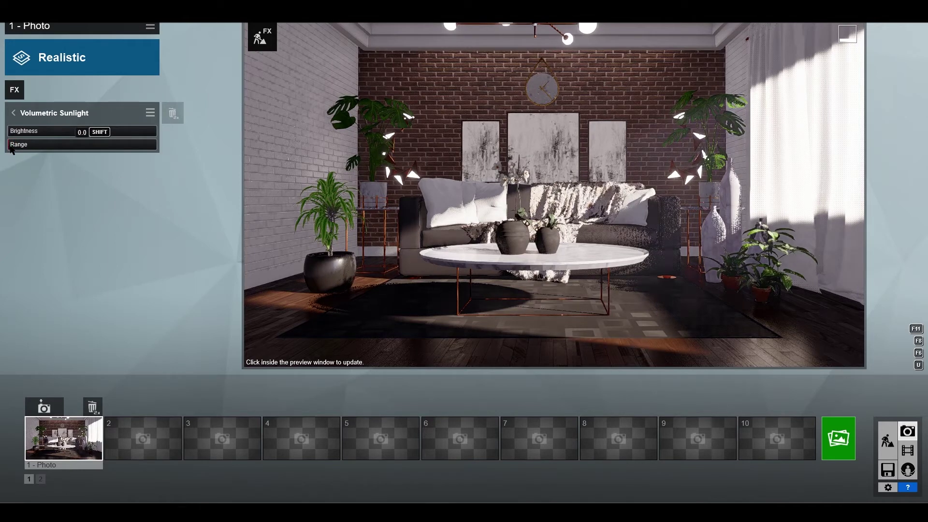
# Refresh the photo preview and fine-tune the Volumetric Sunlight brightness to about 0.0072.
pyautogui.click(744, 246)
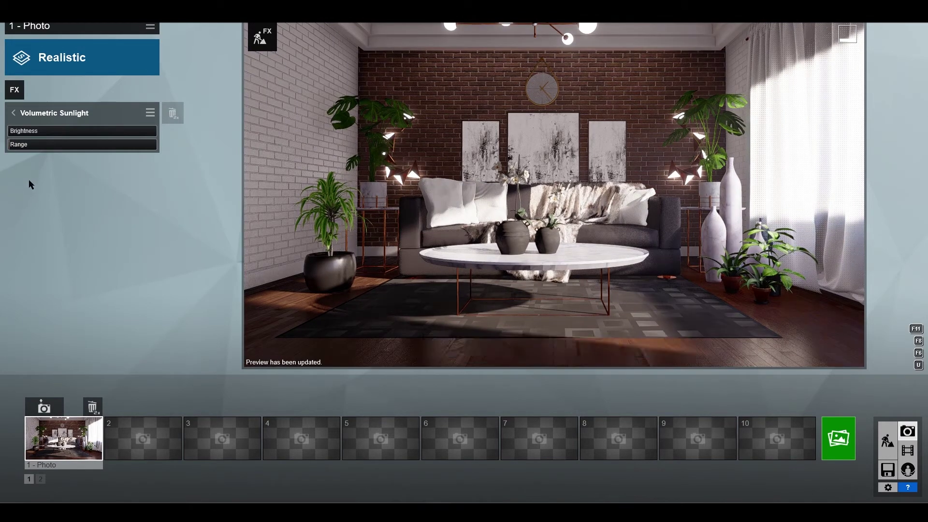
pyautogui.keyDown('shift'); pyautogui.moveTo(8, 131); pyautogui.dragTo(10, 131); pyautogui.keyUp('shift')
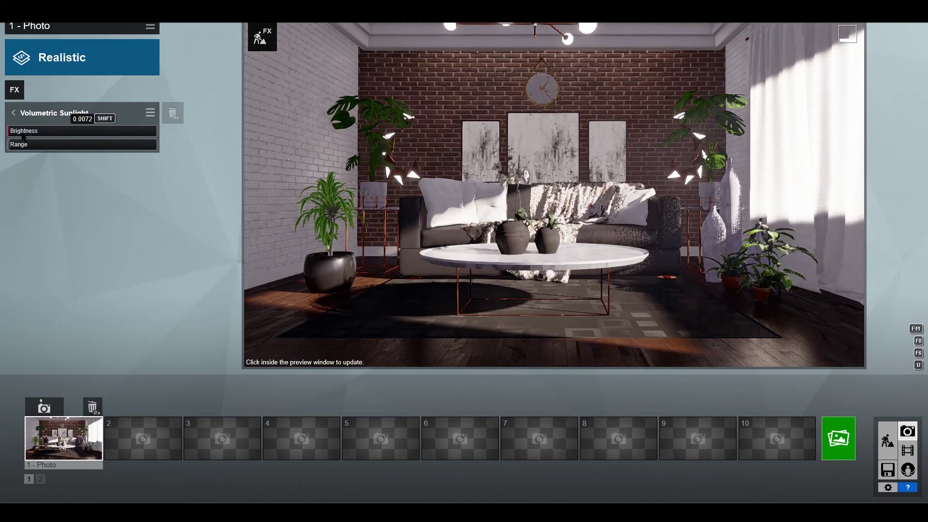
pyautogui.moveTo(694, 138)
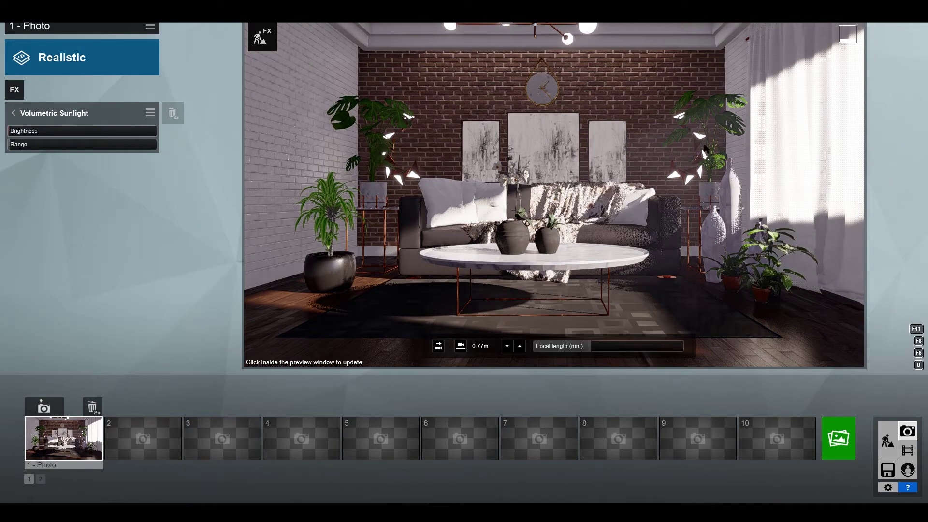
# Add the Print Poster Enhancer effect from the Advanced category to photo 1.
pyautogui.click(14, 89)
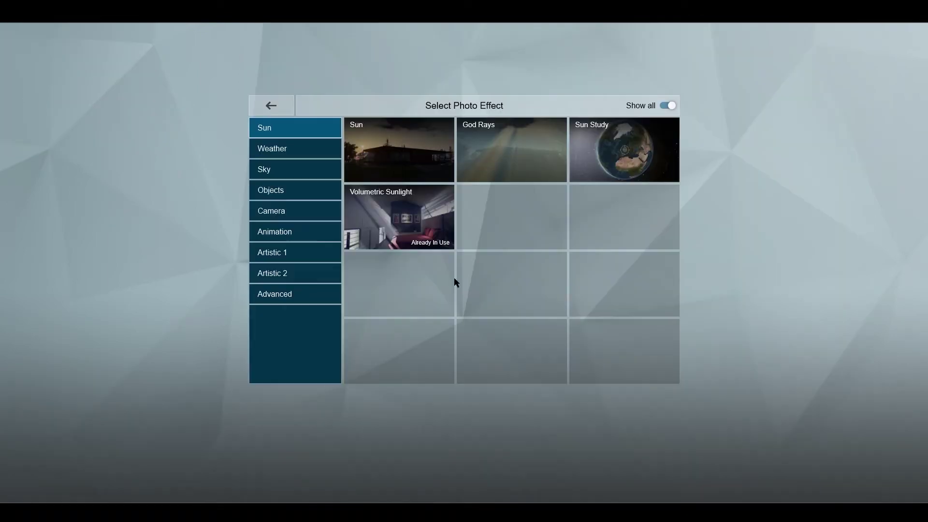
pyautogui.click(286, 253)
pyautogui.click(292, 276)
pyautogui.click(296, 296)
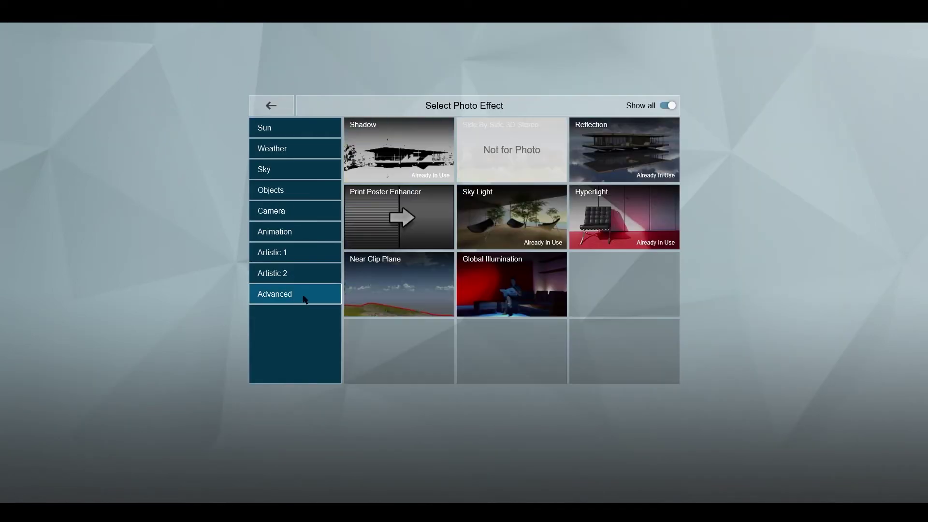
pyautogui.click(391, 219)
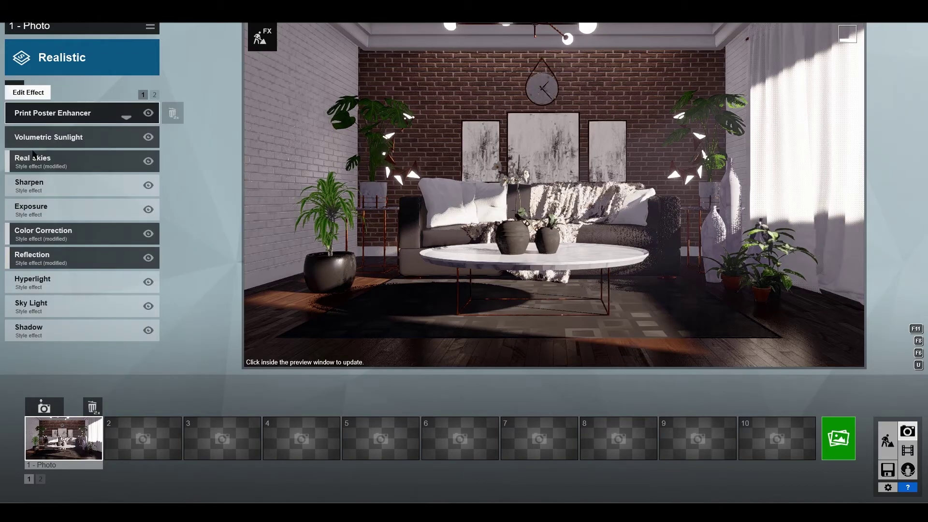
# In the Shadow effect, raise the brightness to about a fifth and the coloring to about half of their ranges.
pyautogui.click(71, 328)
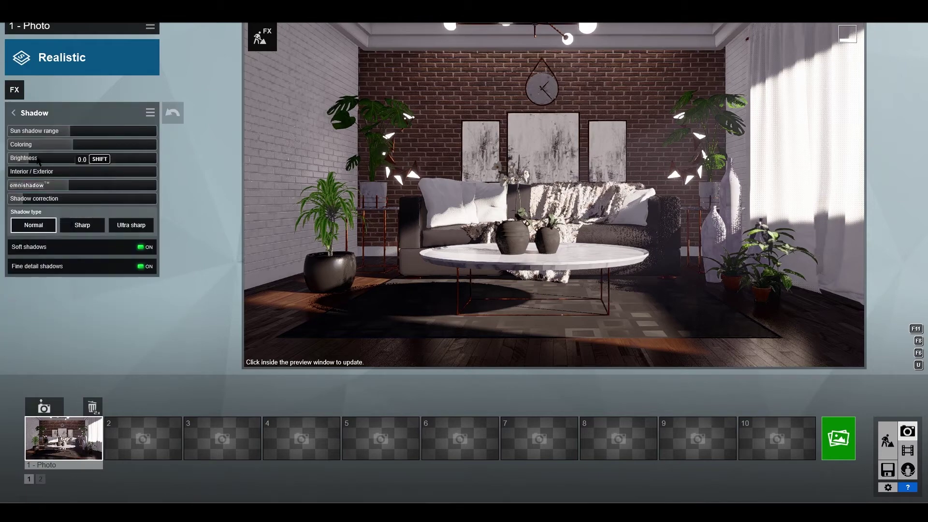
pyautogui.moveTo(37, 158); pyautogui.dragTo(39, 157)
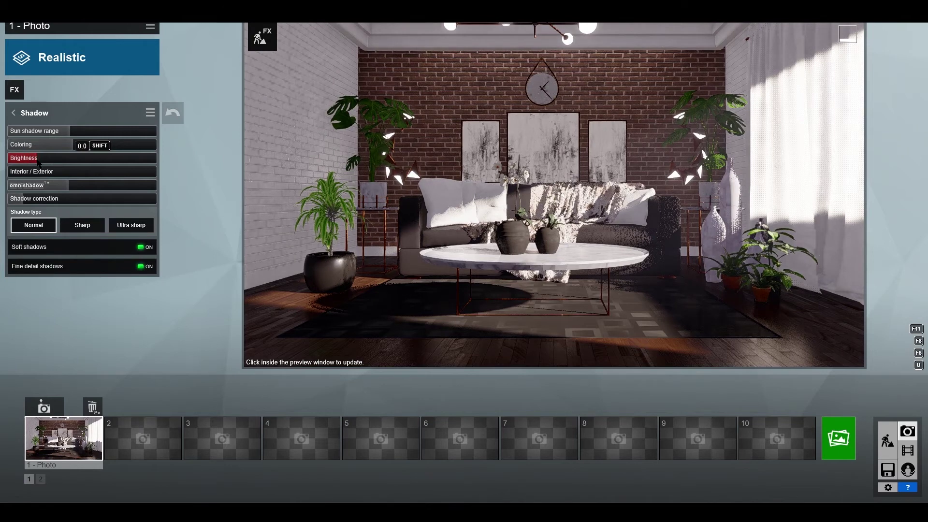
pyautogui.moveTo(82, 147); pyautogui.dragTo(81, 146)
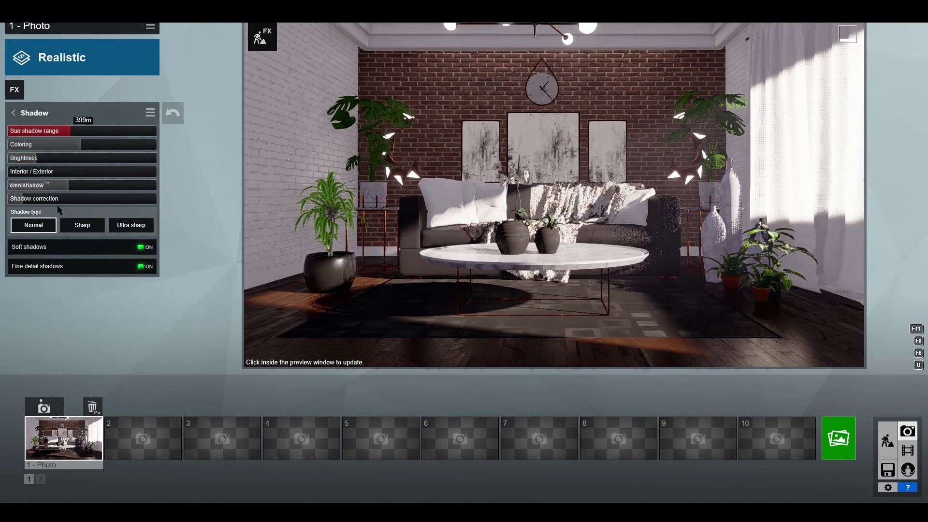
# Try the Sharp and Ultra sharp shadow types on the photo preview and return to Normal.
pyautogui.click(82, 225)
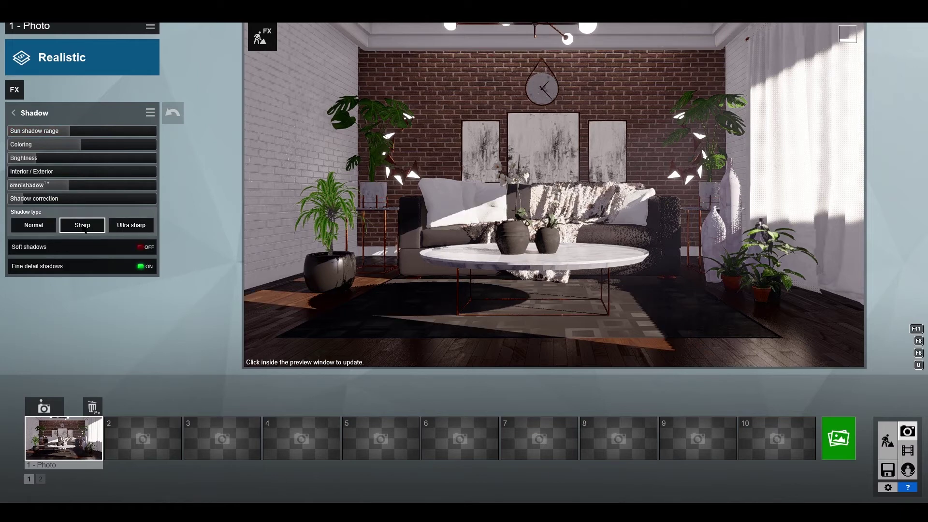
pyautogui.click(52, 230)
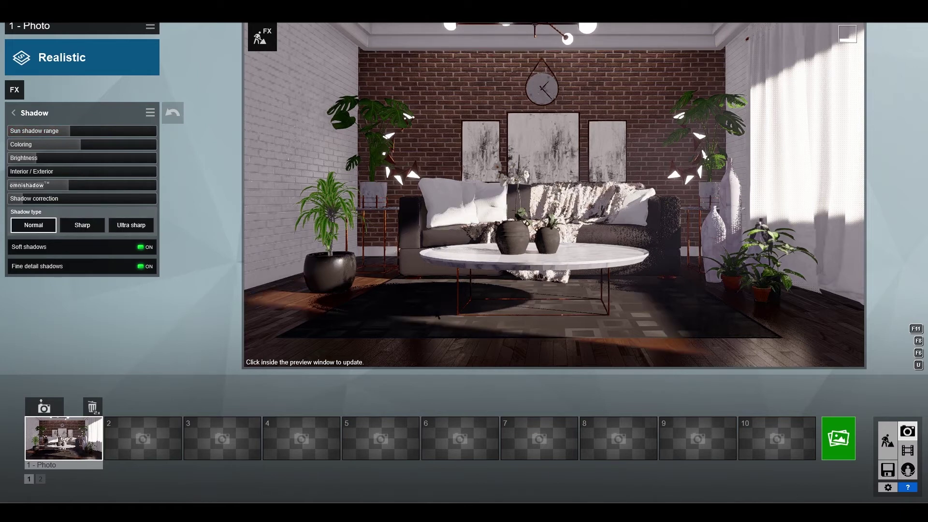
pyautogui.moveTo(486, 327)
pyautogui.click(132, 225)
pyautogui.click(624, 303)
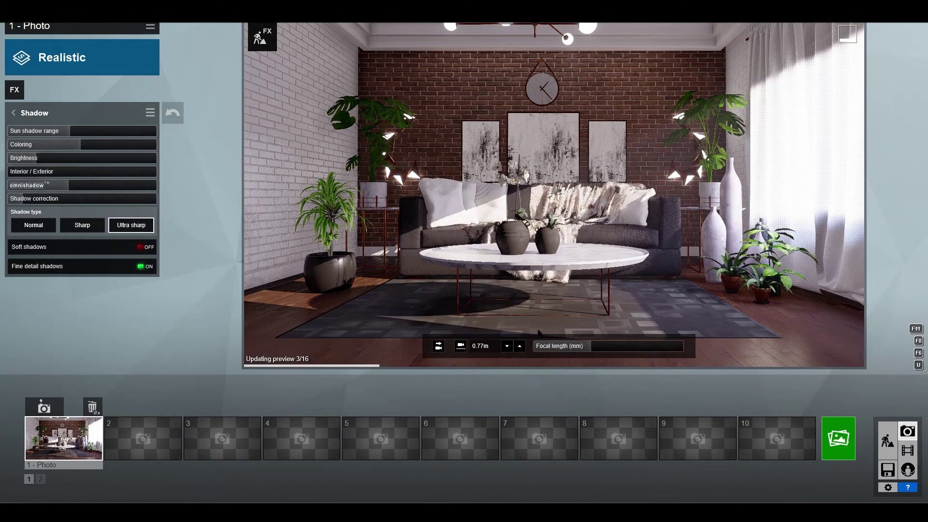
pyautogui.click(45, 230)
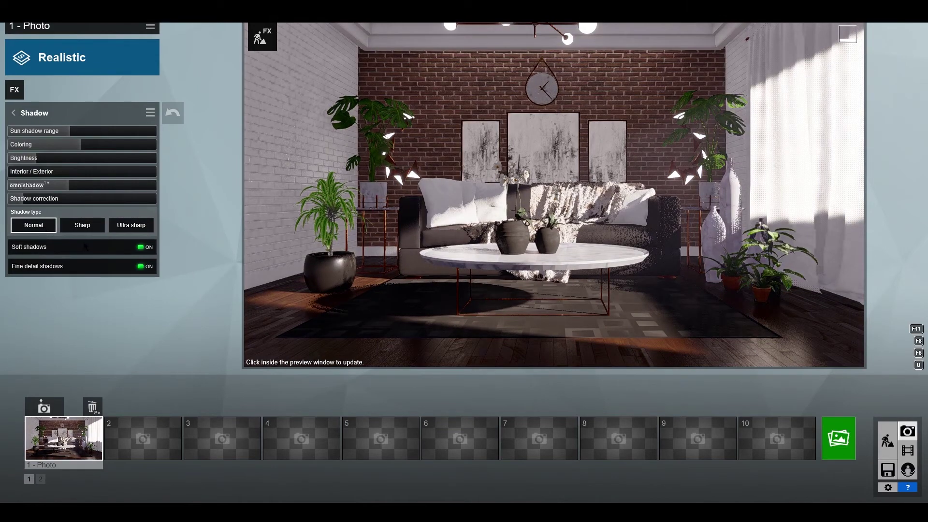
# Add the Global Illumination effect from the Advanced category to photo 1.
pyautogui.click(14, 89)
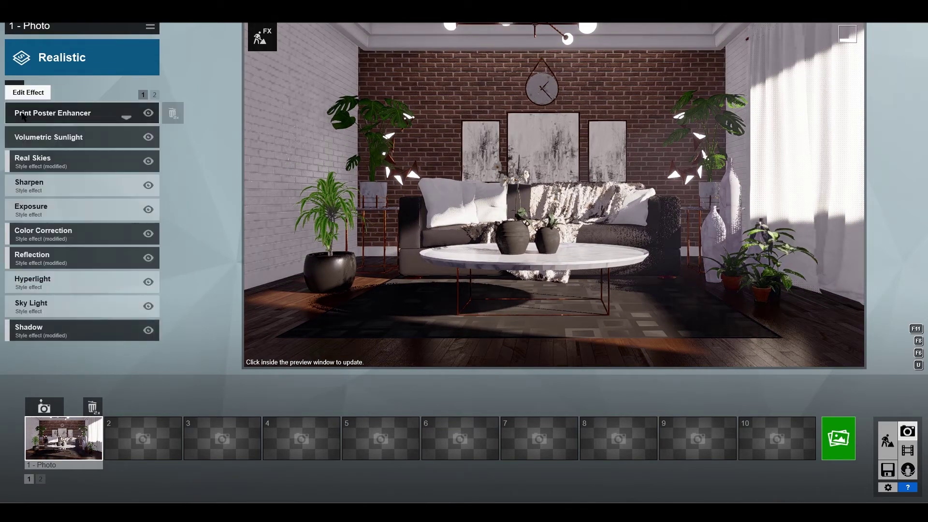
pyautogui.click(15, 90)
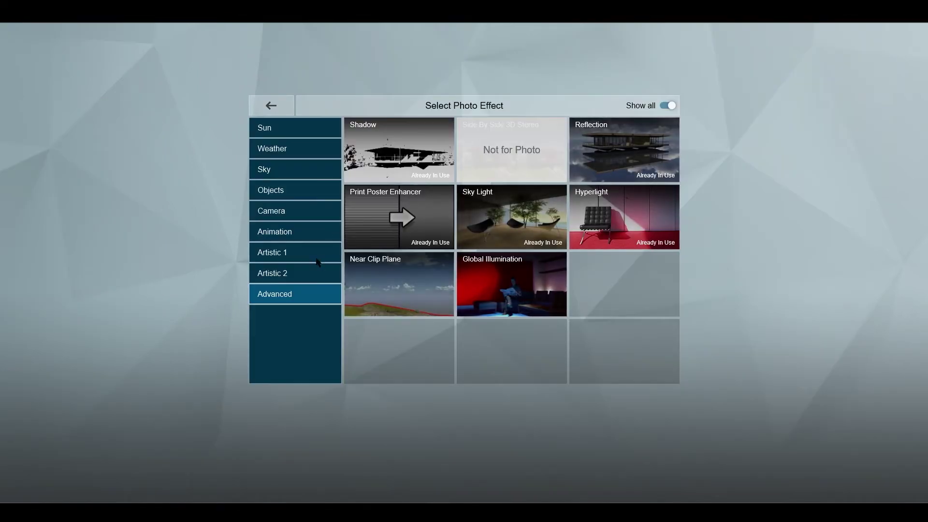
pyautogui.click(491, 280)
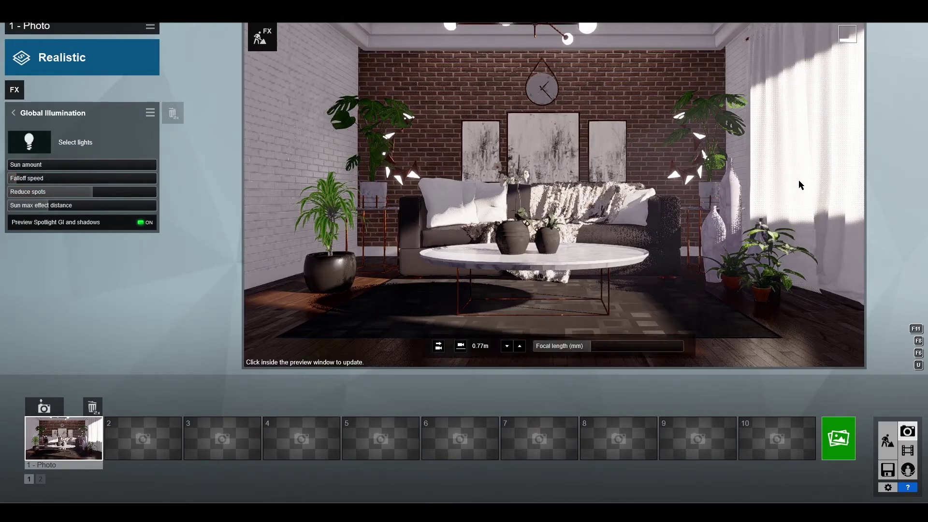
# Add the Vignette effect from the Artistic 1 category to photo 1.
pyautogui.click(20, 92)
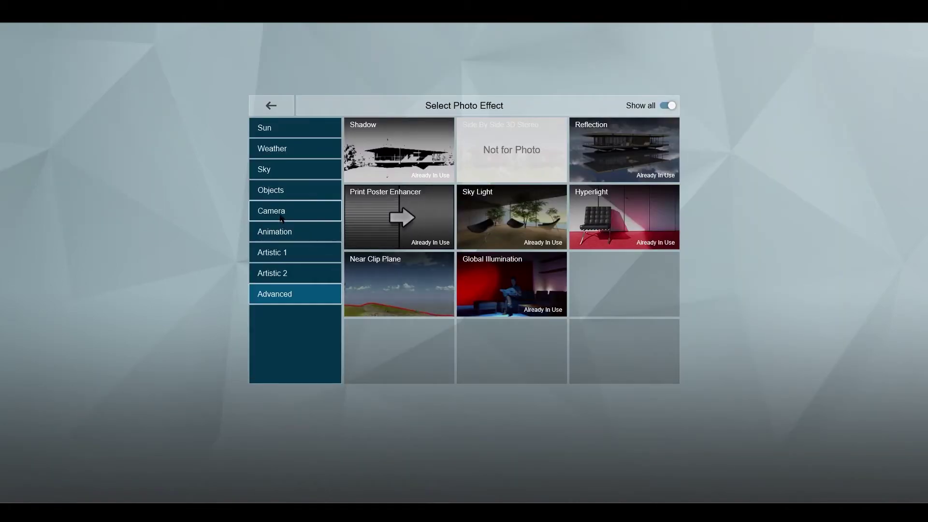
pyautogui.click(290, 253)
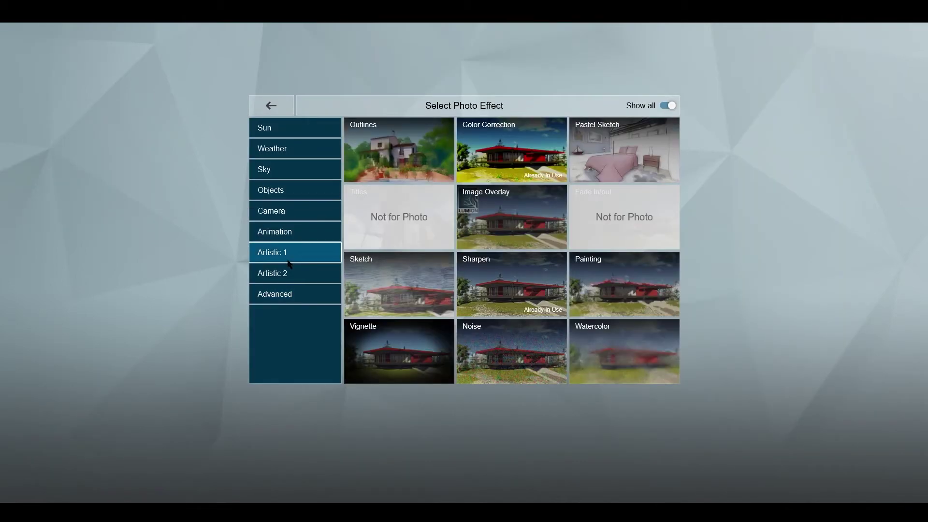
pyautogui.click(397, 347)
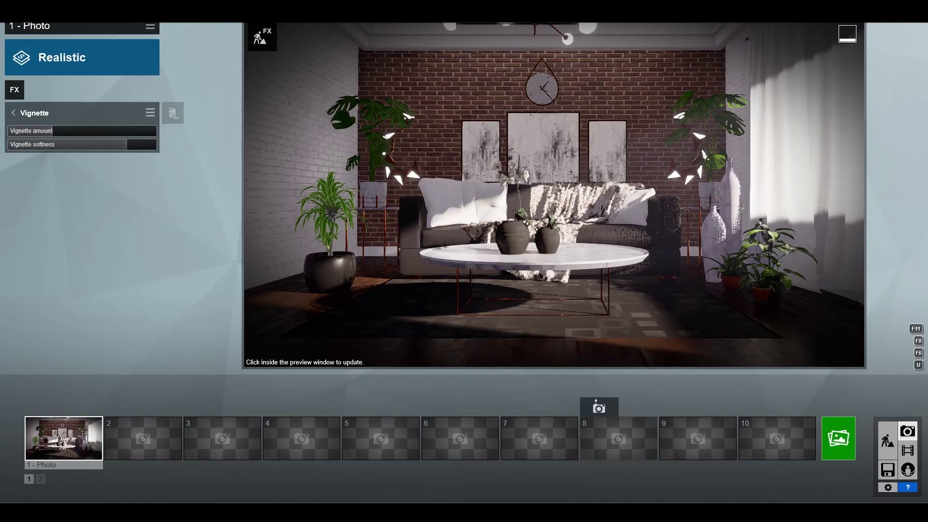
# Set the vignette amount to about a tenth and its softness to about three quarters of their ranges, and update the photo preview.
pyautogui.moveTo(55, 132); pyautogui.dragTo(189, 132)
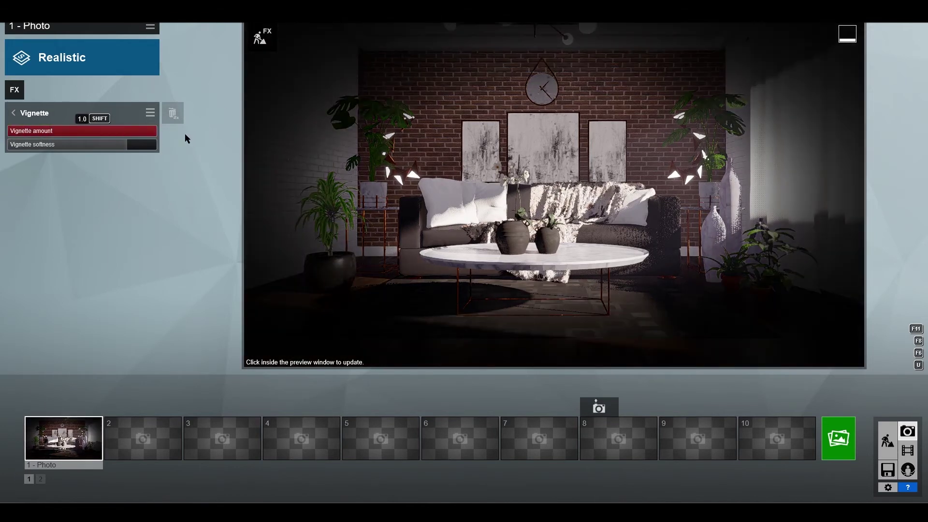
pyautogui.moveTo(46, 145); pyautogui.dragTo(27, 138)
pyautogui.moveTo(104, 153); pyautogui.dragTo(124, 153)
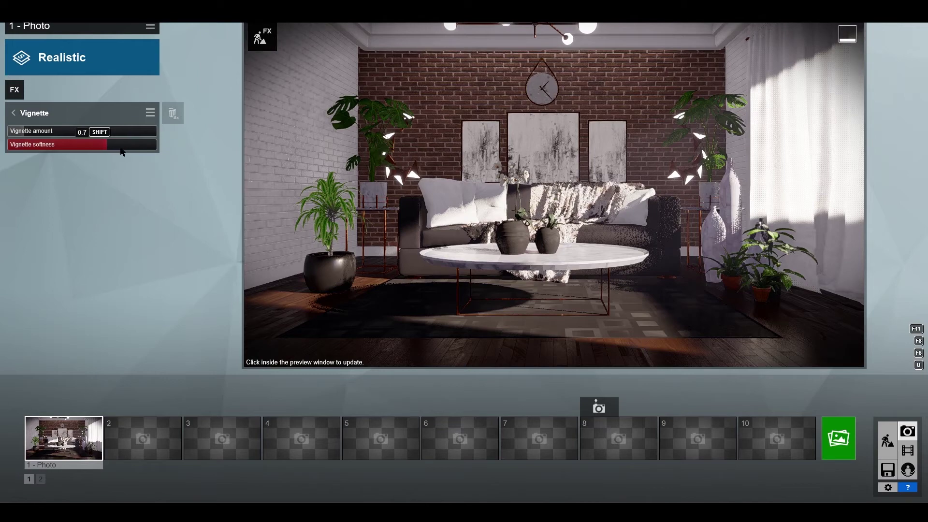
pyautogui.click(583, 231)
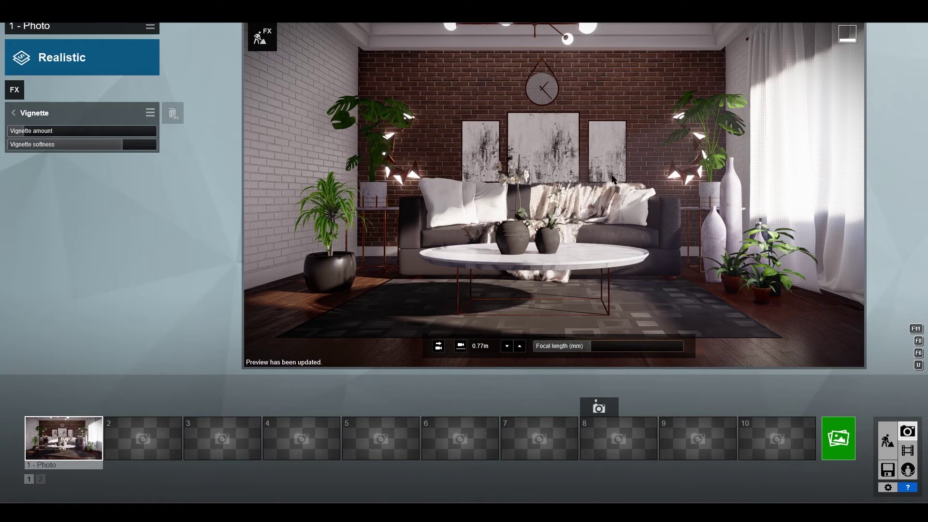
# Render the current shot at Print size 3840x2160 as JPG file v1 in the drawing room's render\Stills folder.
pyautogui.click(845, 438)
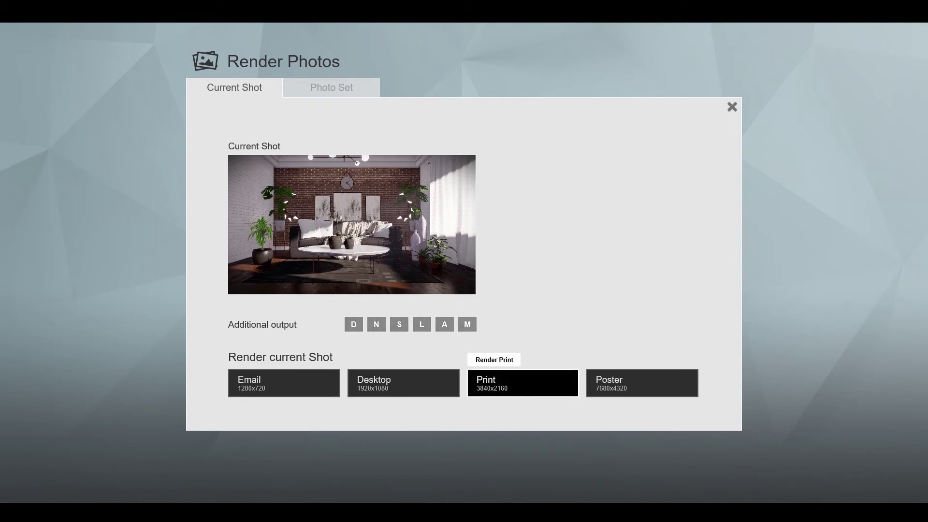
pyautogui.click(523, 383)
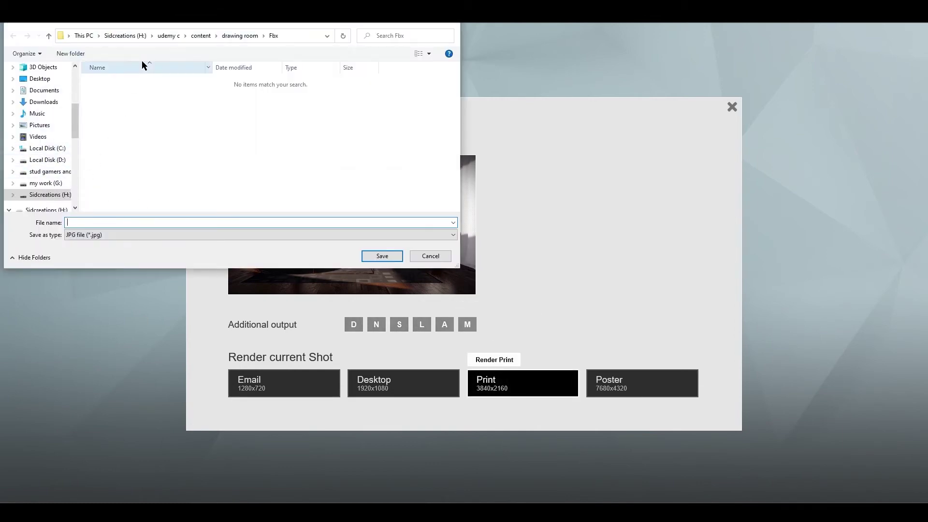
pyautogui.click(239, 35)
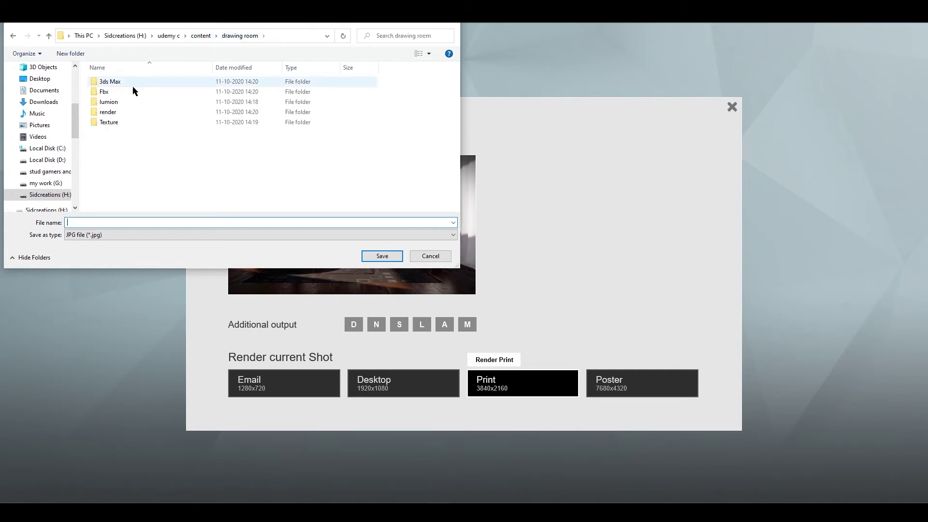
pyautogui.doubleClick(123, 112)
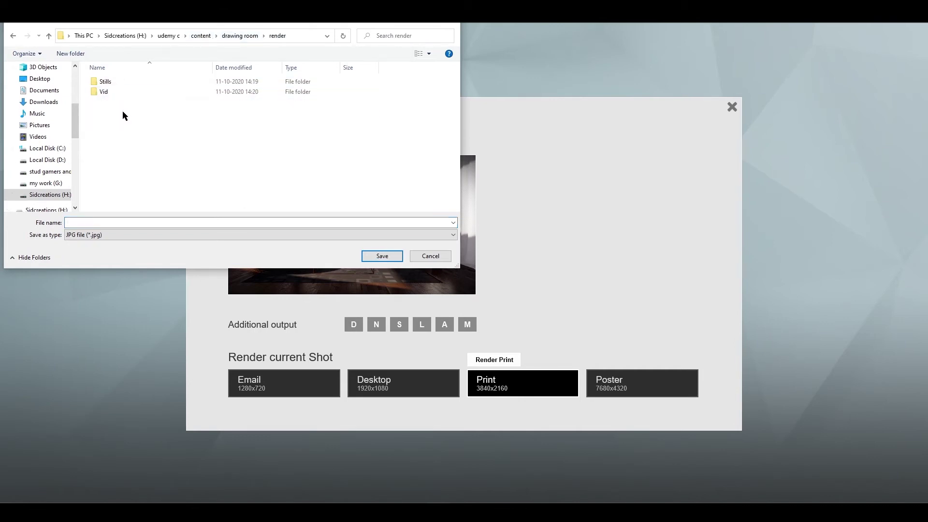
pyautogui.doubleClick(106, 82)
pyautogui.click(97, 223)
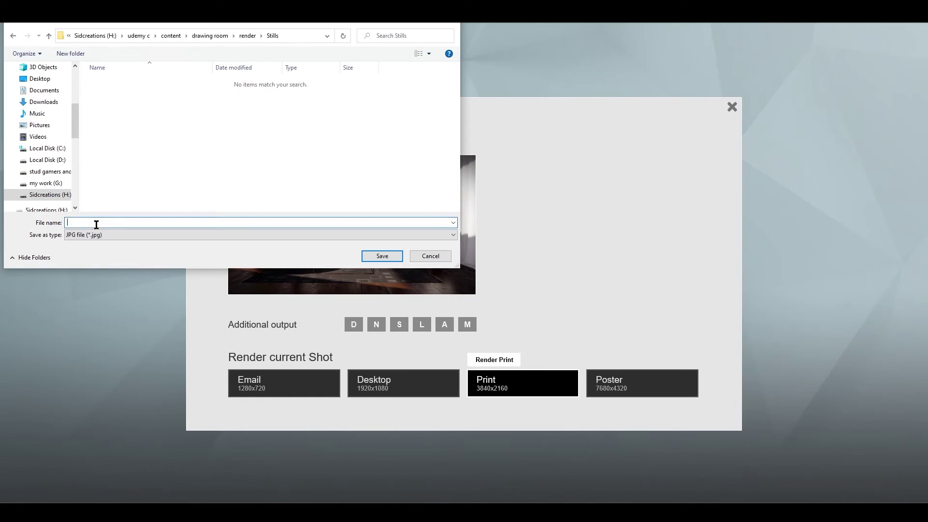
pyautogui.write('v1')
pyautogui.click(362, 254)
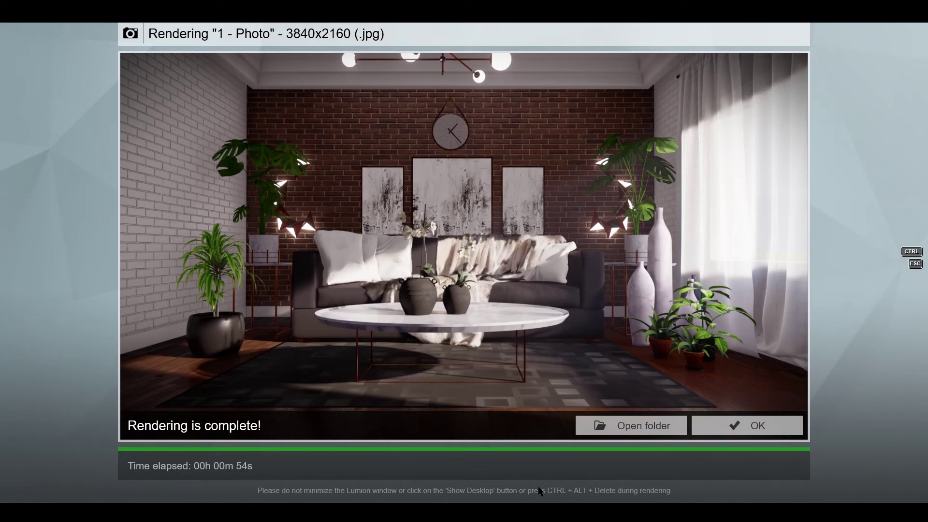
pyautogui.click(764, 425)
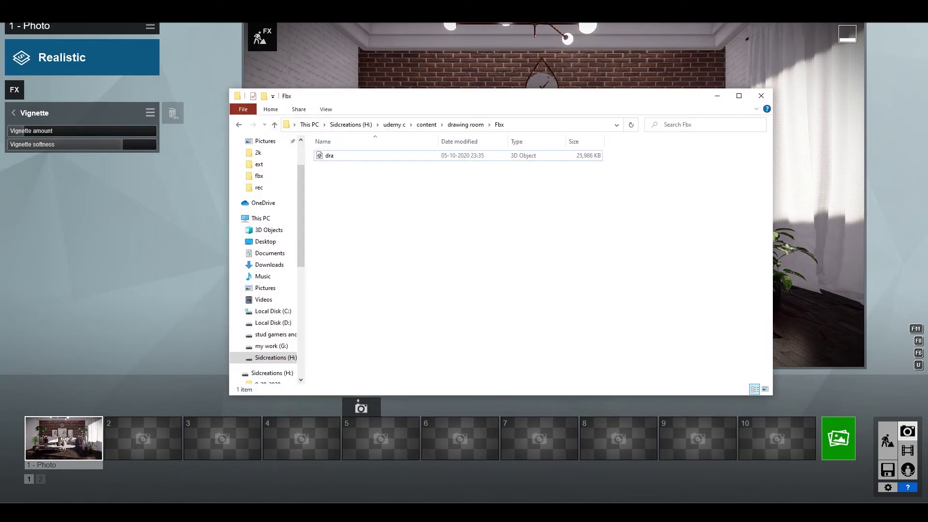
# Open the rendered image v1 from the drawing room's render\Stills folder and examine its details in the image viewer.
pyautogui.click(464, 125)
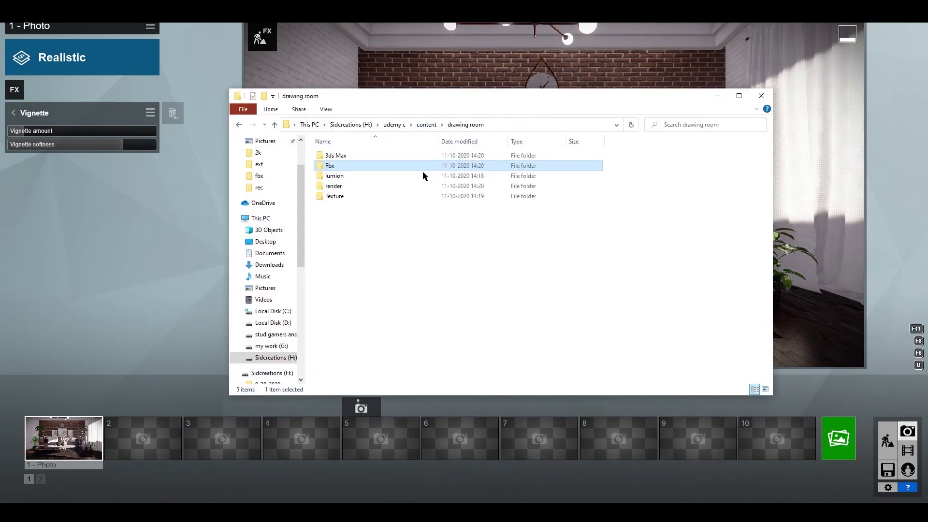
pyautogui.doubleClick(343, 185)
pyautogui.doubleClick(346, 158)
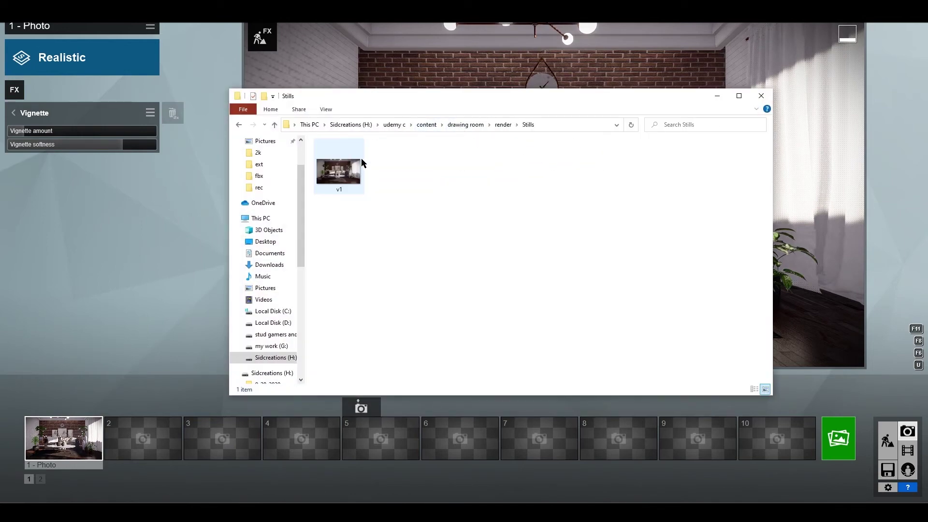
pyautogui.click(338, 167)
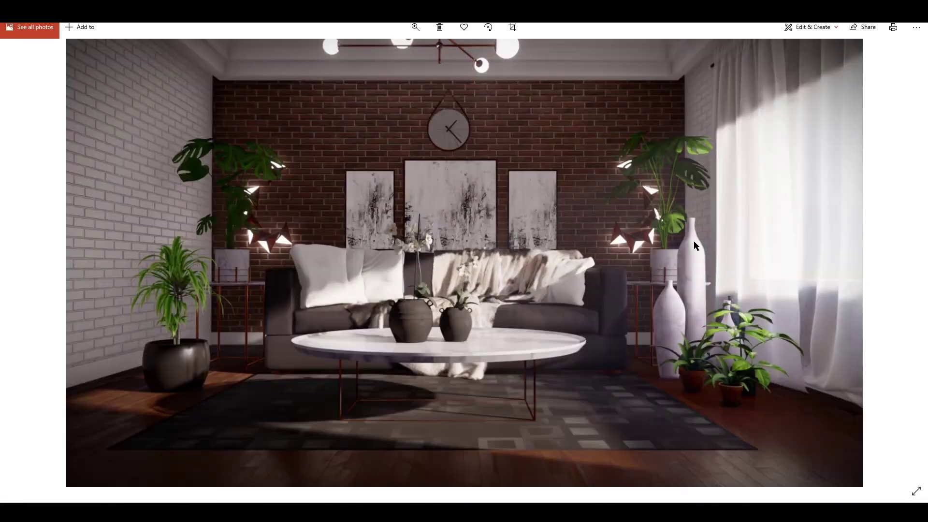
pyautogui.scroll(3, 694, 241)
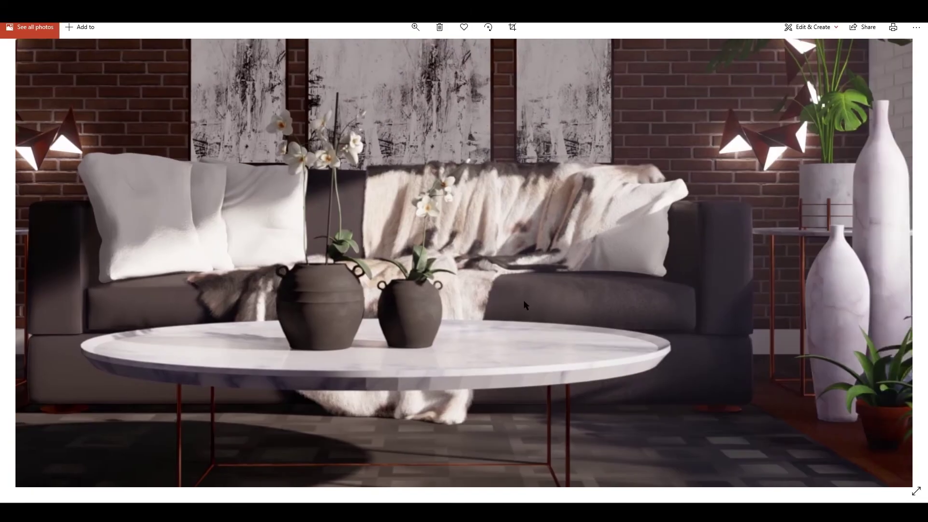
pyautogui.scroll(-3, 526, 305)
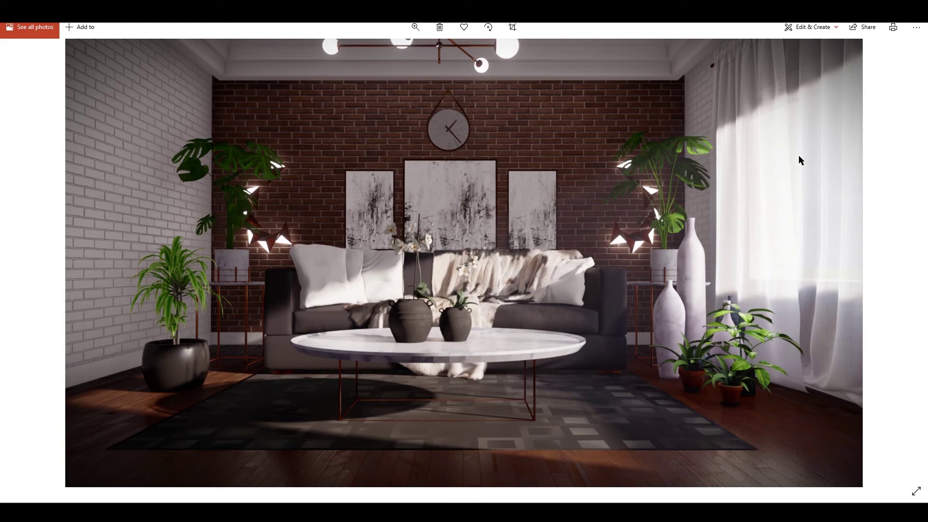
pyautogui.click(916, 8)
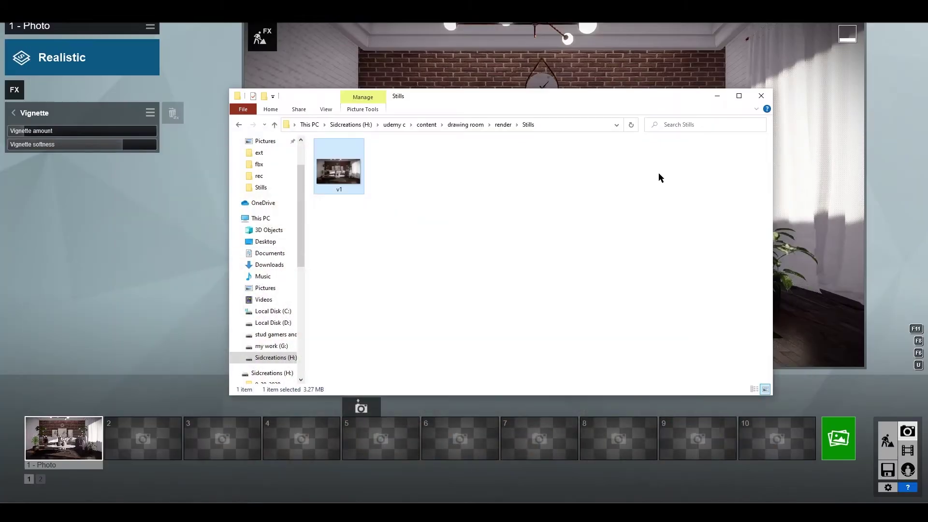
pyautogui.click(717, 96)
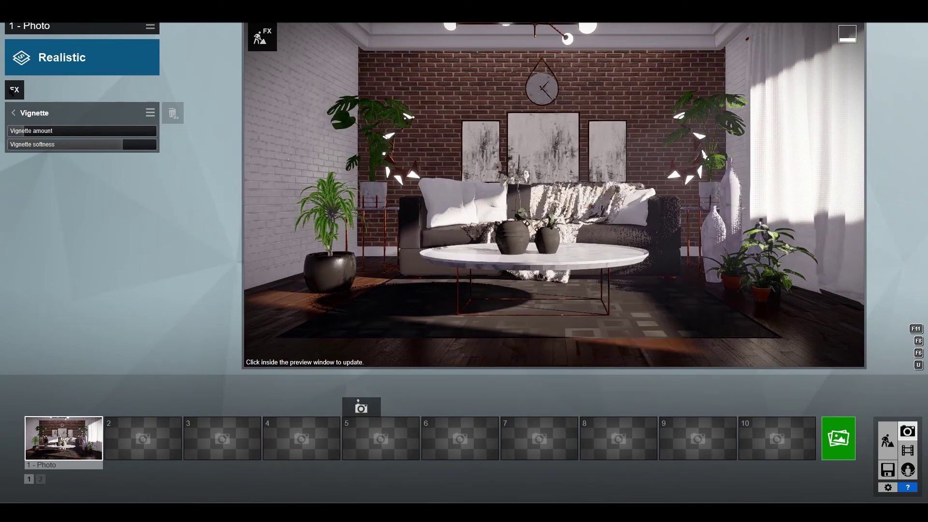
# Copy all effects of photo 1 for reuse.
pyautogui.click(13, 113)
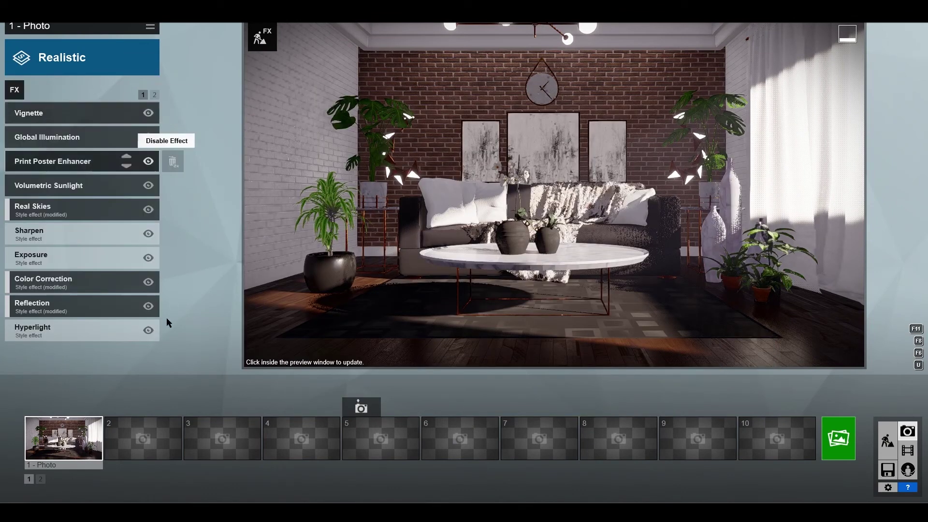
pyautogui.click(151, 28)
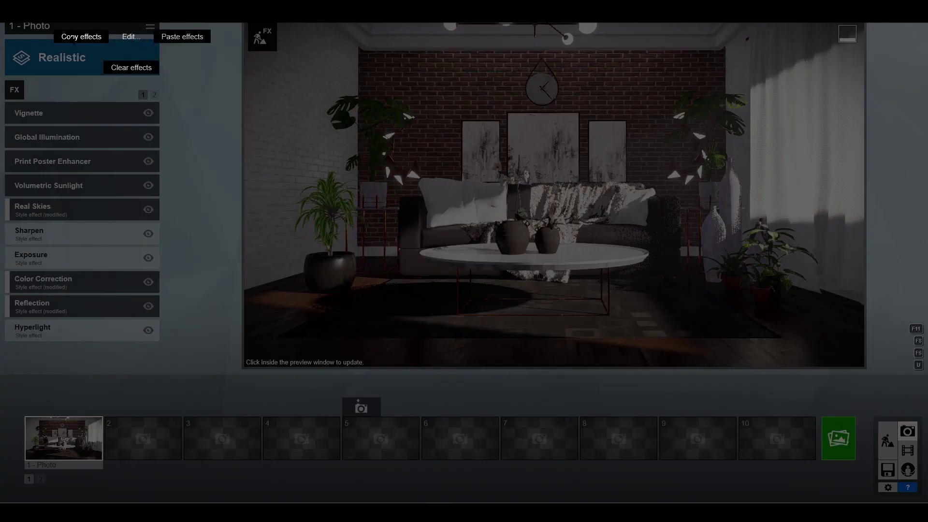
pyautogui.click(73, 39)
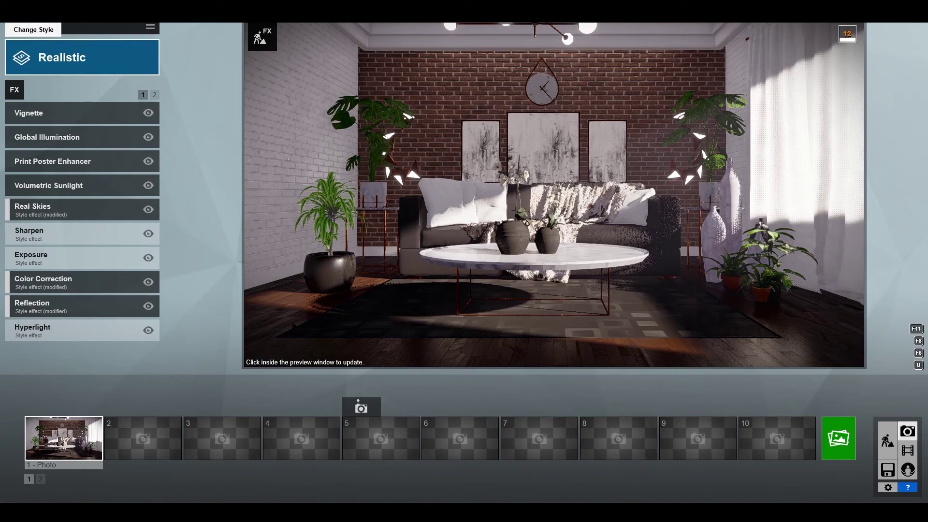
# Record a new movie clip's camera path with one keyframe of the room and a second closer to the coffee table and sofa.
pyautogui.click(909, 452)
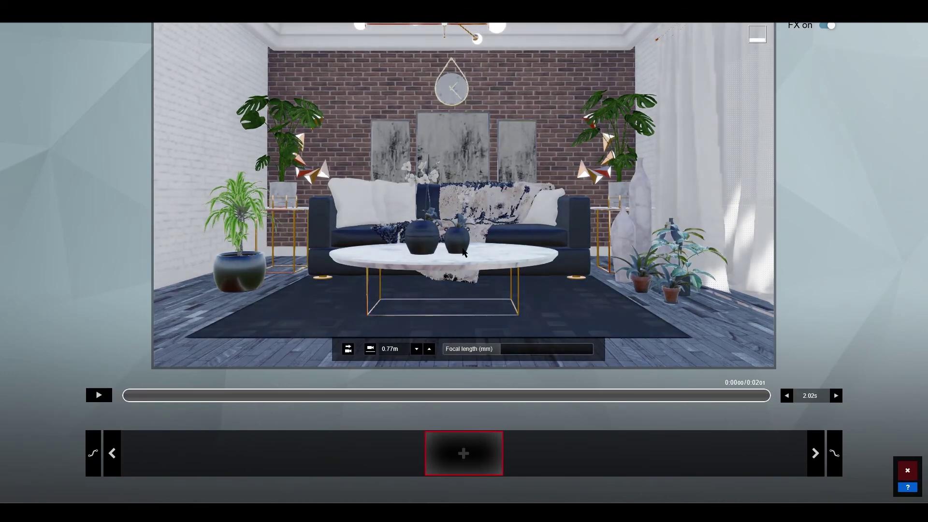
pyautogui.scroll(-4, 464, 253)
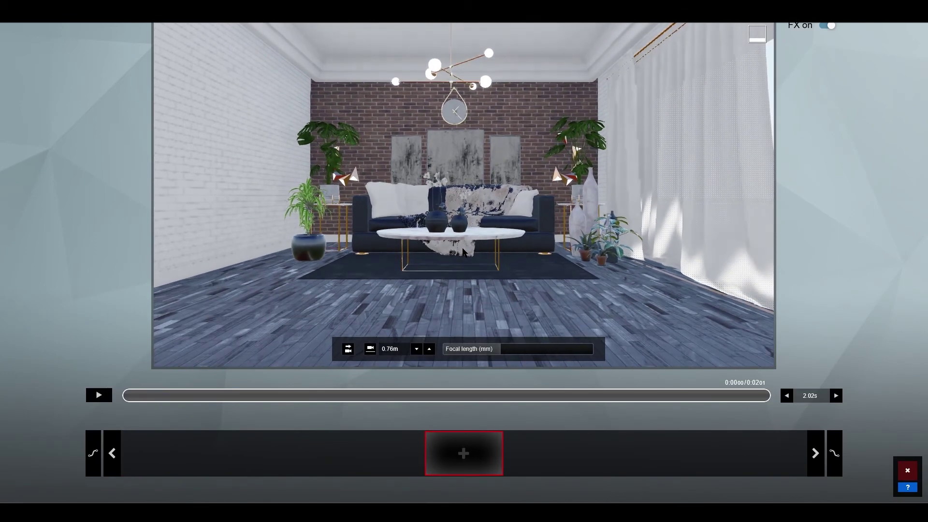
pyautogui.scroll(4, 464, 252)
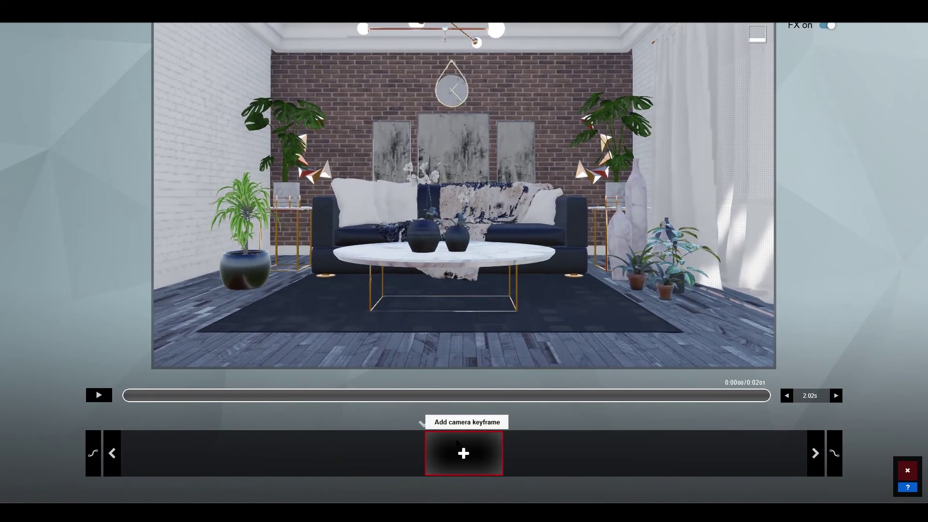
pyautogui.click(457, 443)
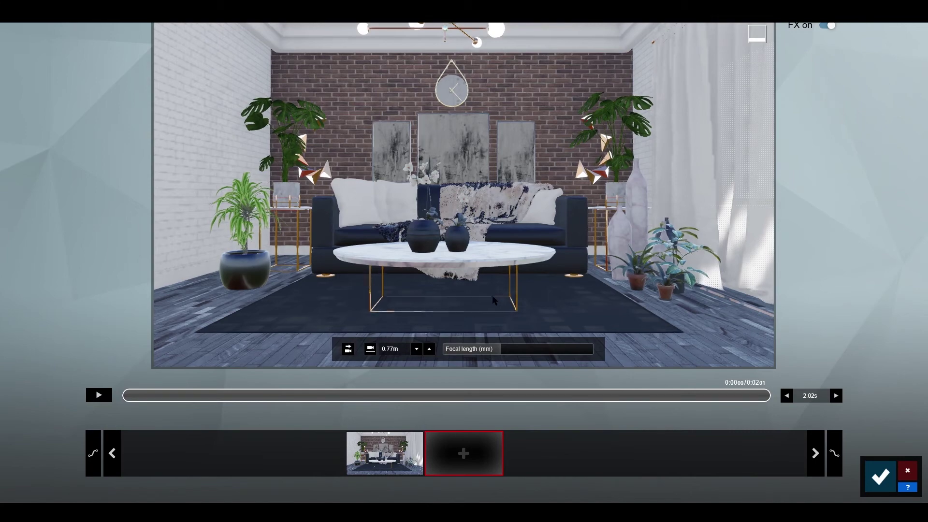
pyautogui.scroll(3, 494, 299)
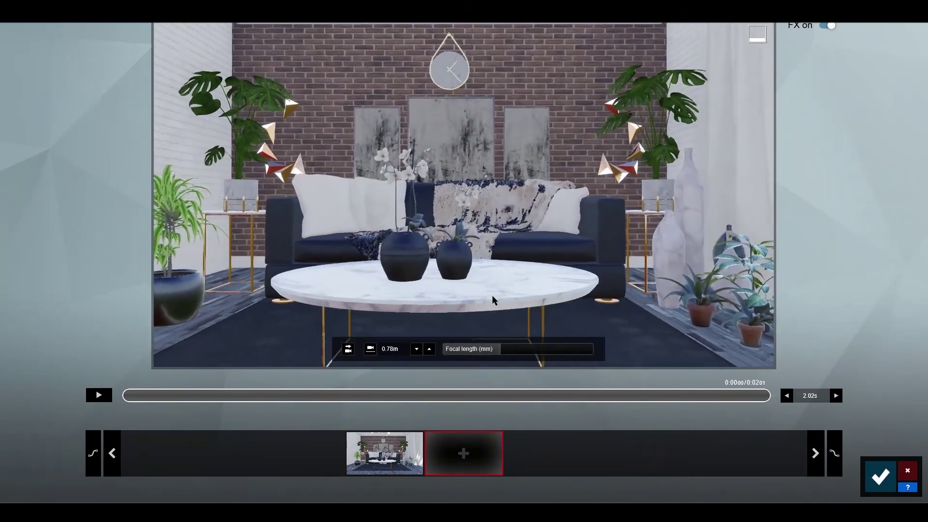
pyautogui.click(464, 453)
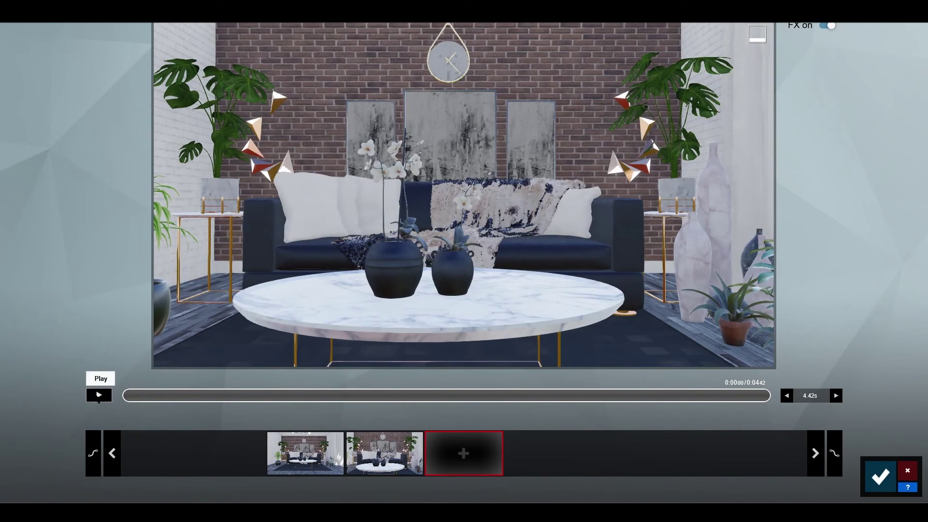
# Play back the camera path, try a linear start for the clip, and return to the smooth curved start.
pyautogui.click(98, 395)
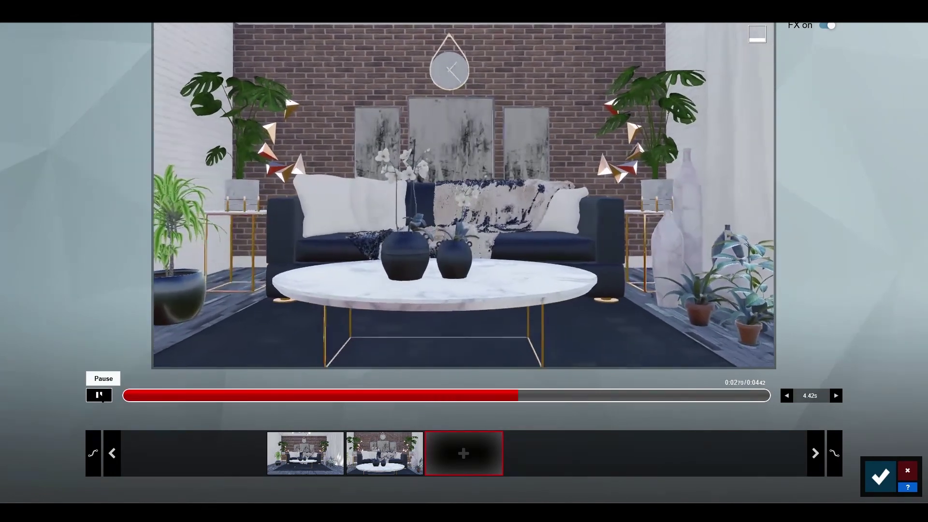
pyautogui.click(99, 395)
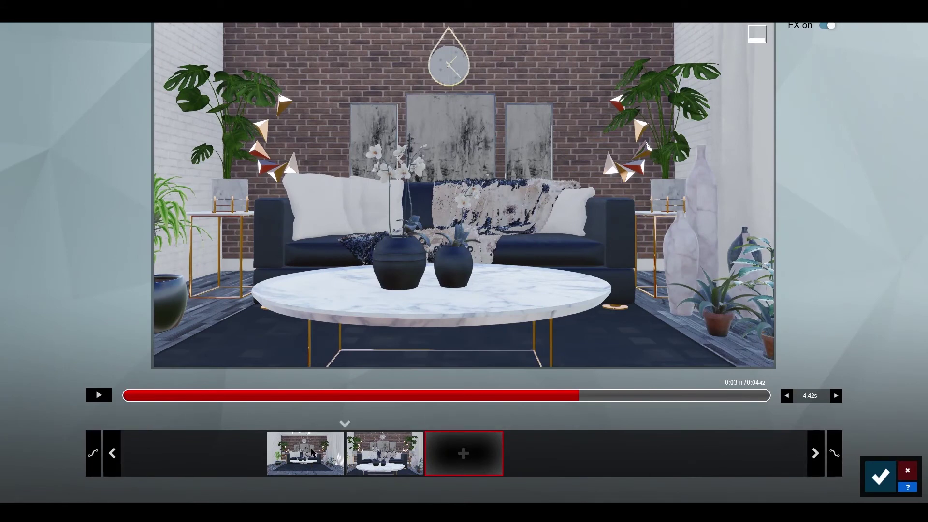
pyautogui.click(312, 453)
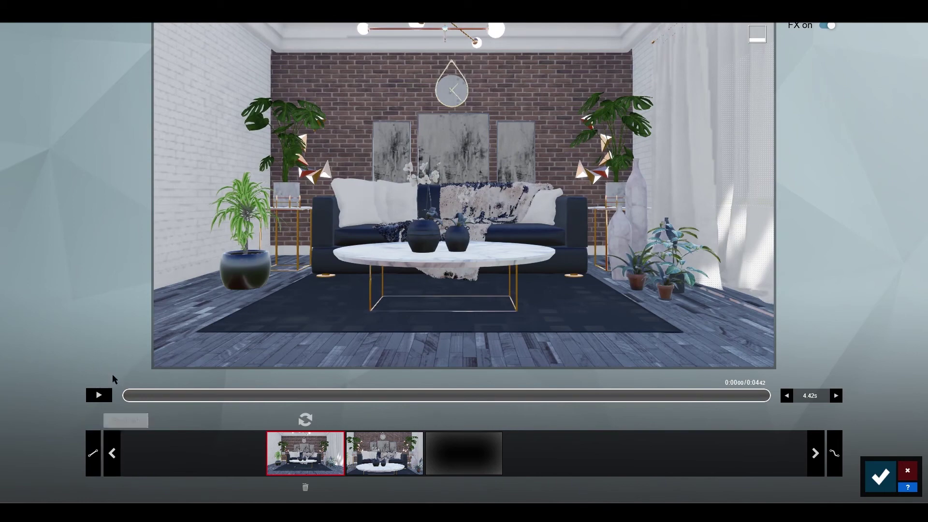
pyautogui.click(99, 395)
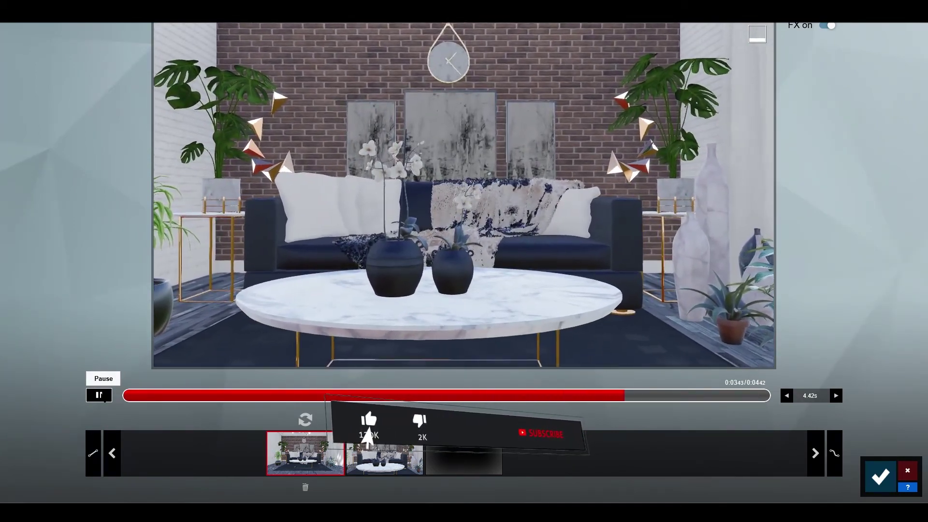
pyautogui.click(100, 395)
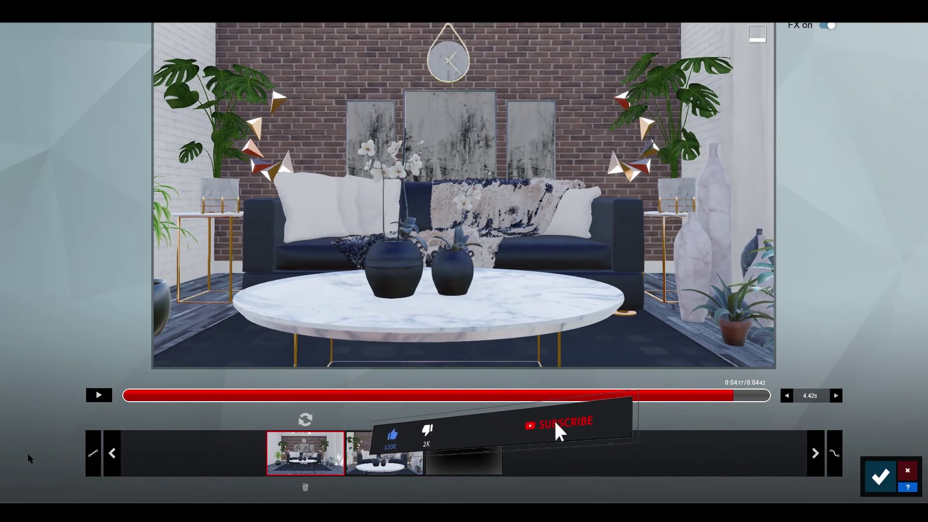
pyautogui.click(94, 453)
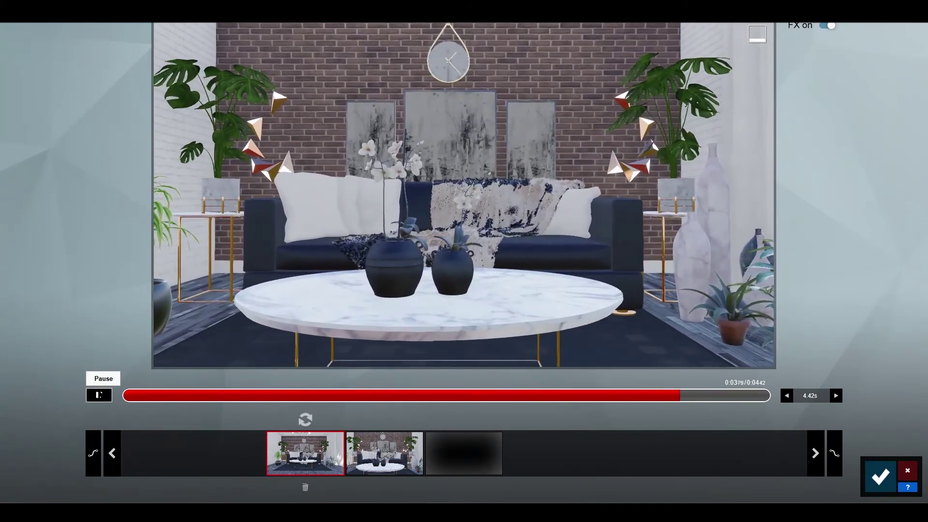
# Set the clip's start easing to linear, play back the camera path, and save the clip to the movie.
pyautogui.click(100, 395)
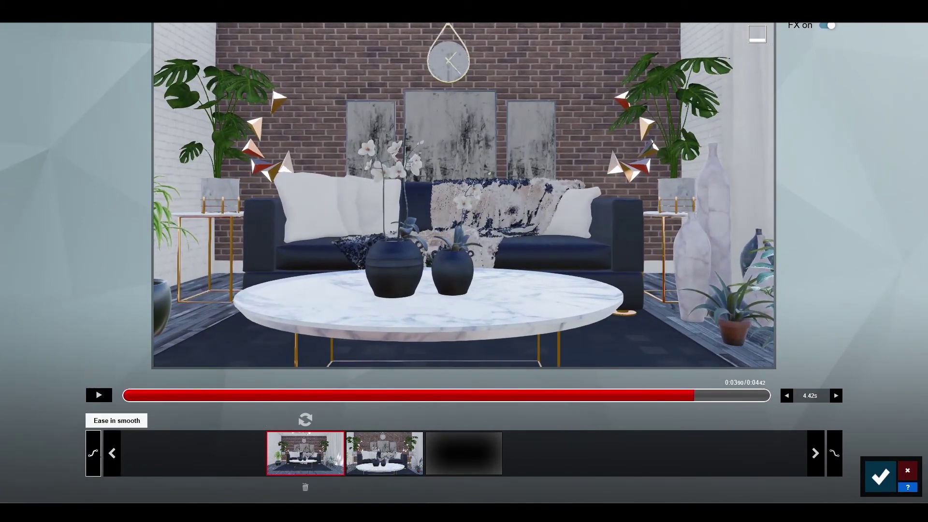
pyautogui.click(94, 453)
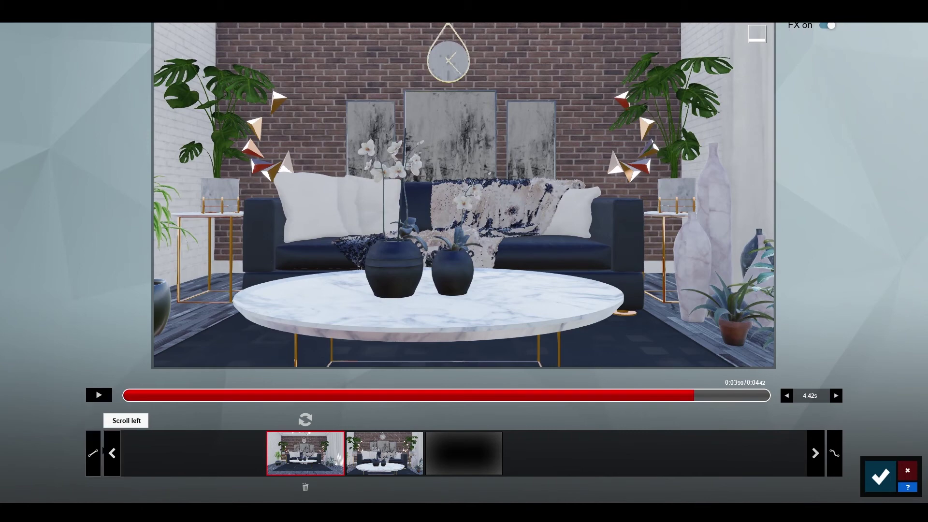
pyautogui.click(99, 395)
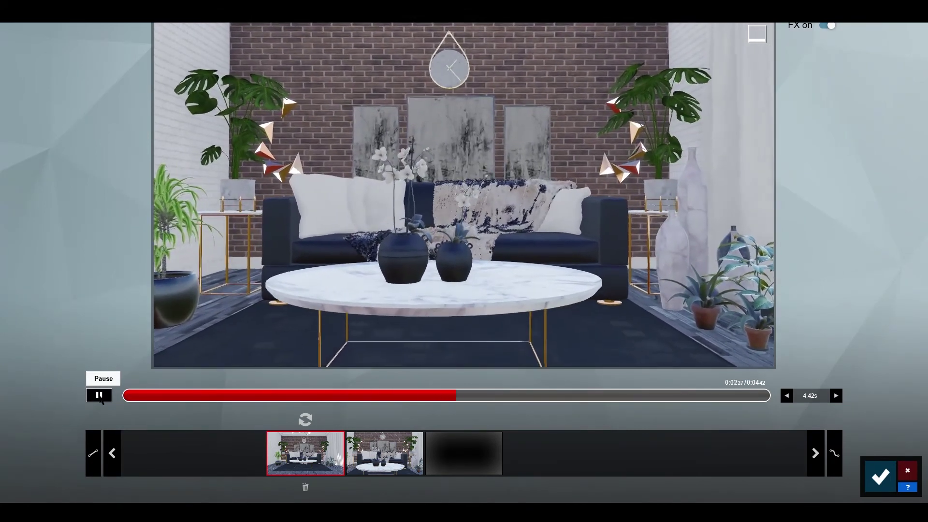
pyautogui.press('space')
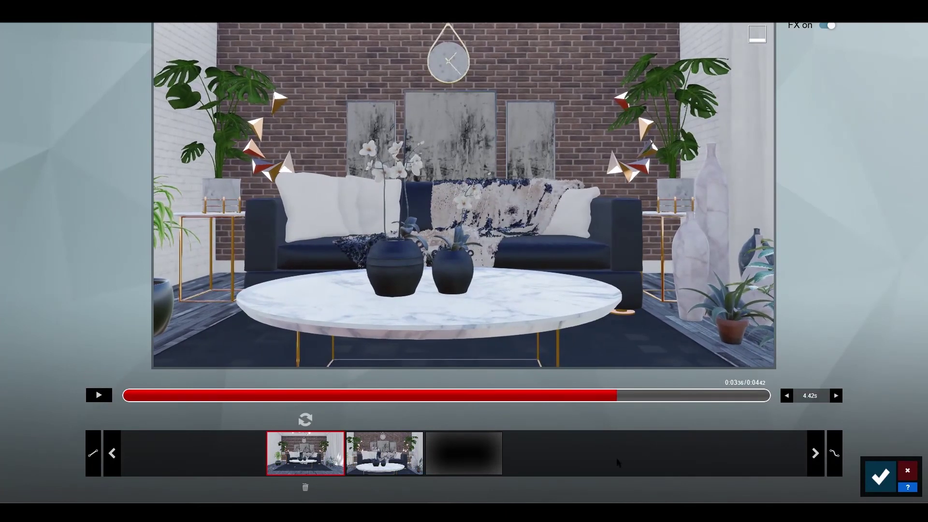
pyautogui.moveTo(239, 284)
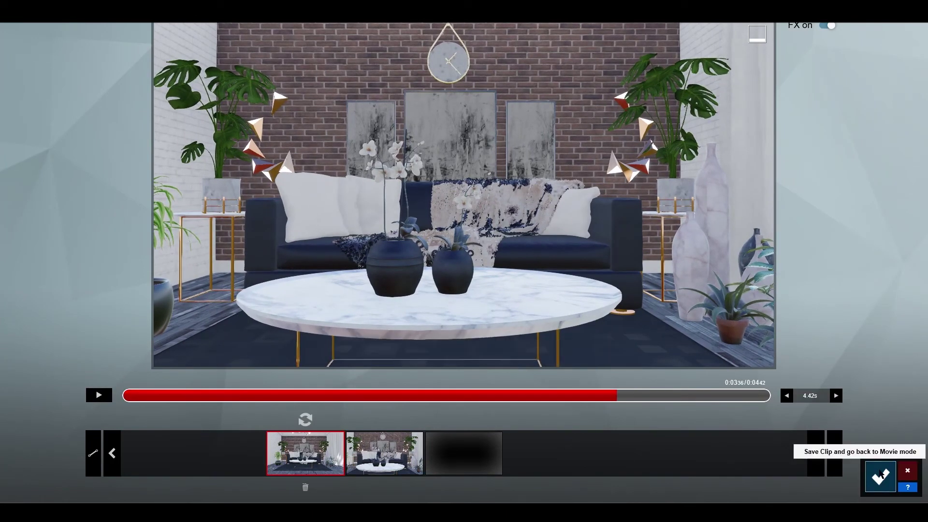
pyautogui.click(880, 477)
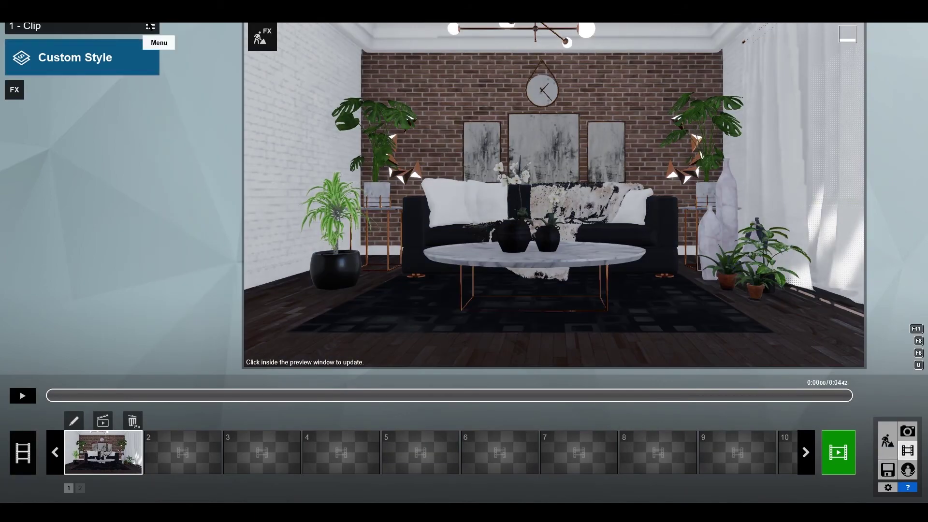
# Paste the copied photo effects onto clip 1 and preview a moment early in the clip.
pyautogui.click(151, 26)
pyautogui.click(123, 32)
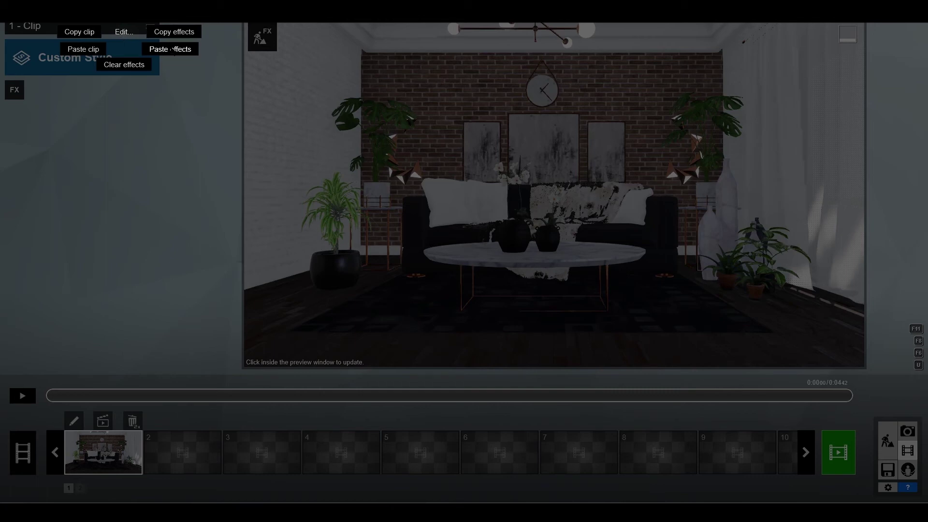
pyautogui.click(171, 50)
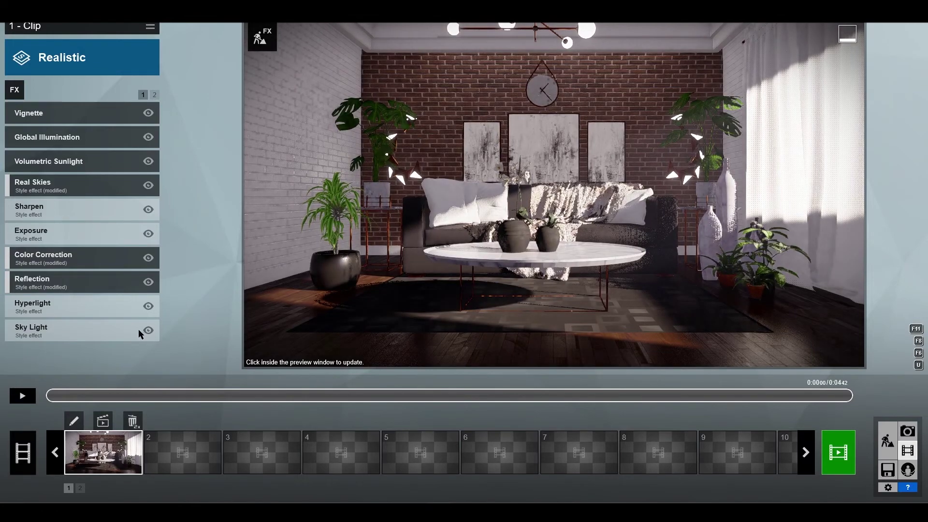
pyautogui.click(73, 398)
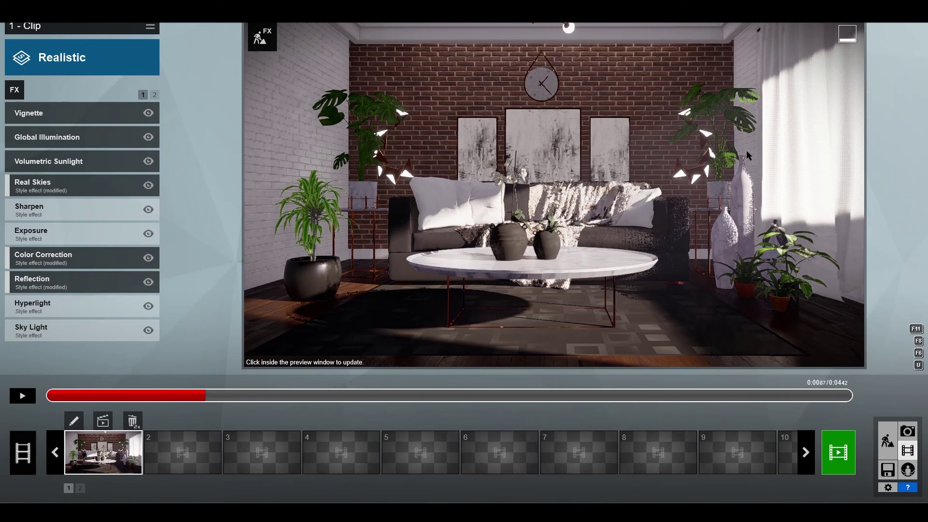
# Add the Wind weather effect to clip 1 and raise the foliage wind strength to about half.
pyautogui.click(16, 93)
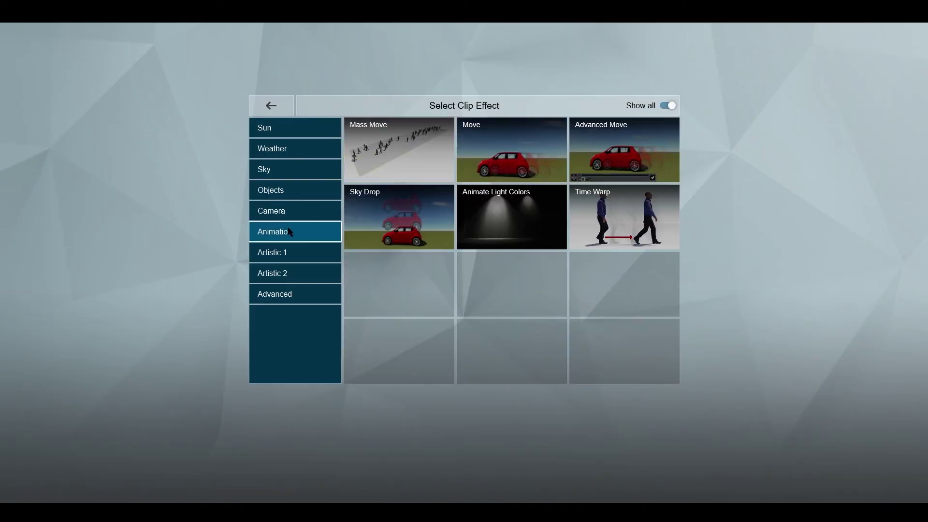
pyautogui.click(292, 176)
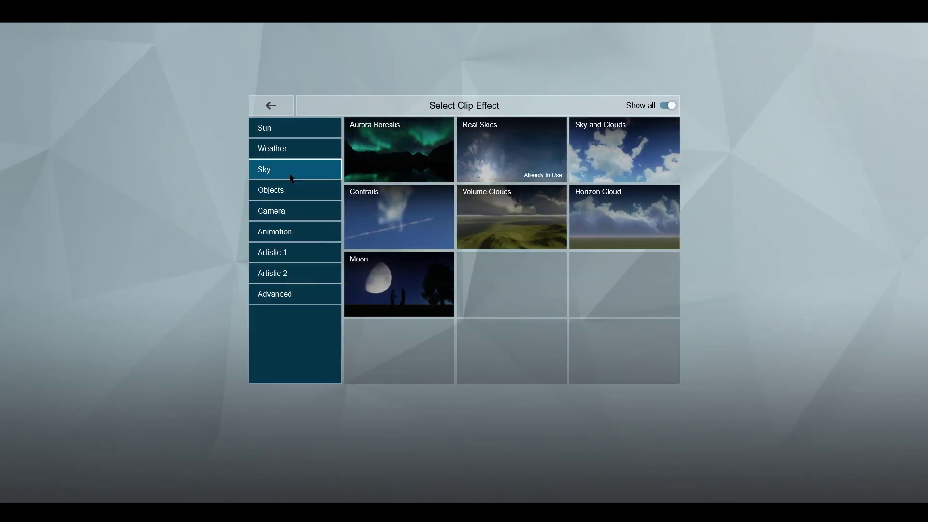
pyautogui.click(298, 145)
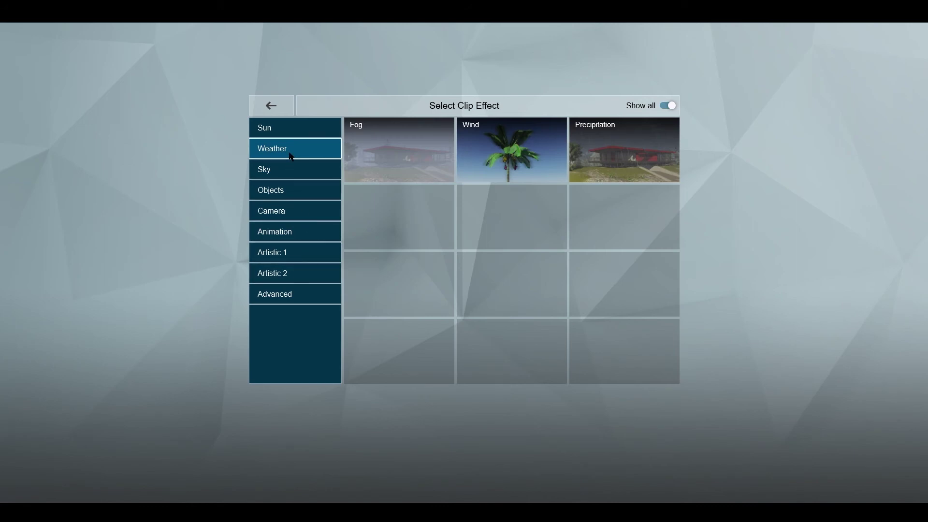
pyautogui.click(530, 155)
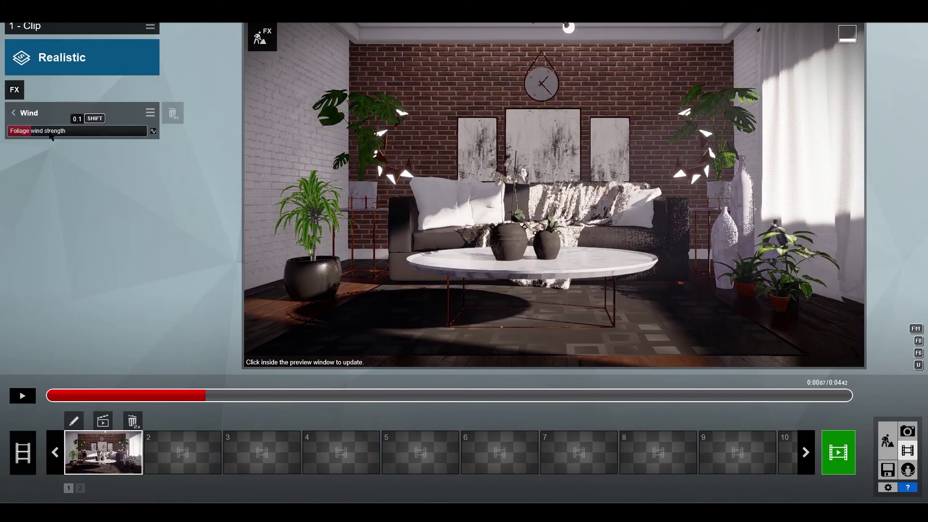
pyautogui.moveTo(51, 137); pyautogui.dragTo(66, 136)
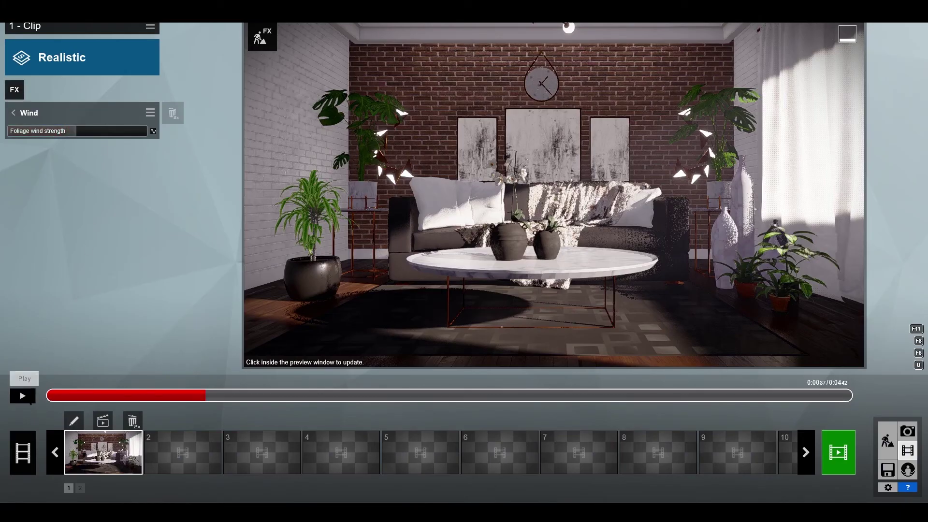
# Play clip 1, raise its foliage wind strength to the maximum, and review the plants' movement from near the start.
pyautogui.click(31, 401)
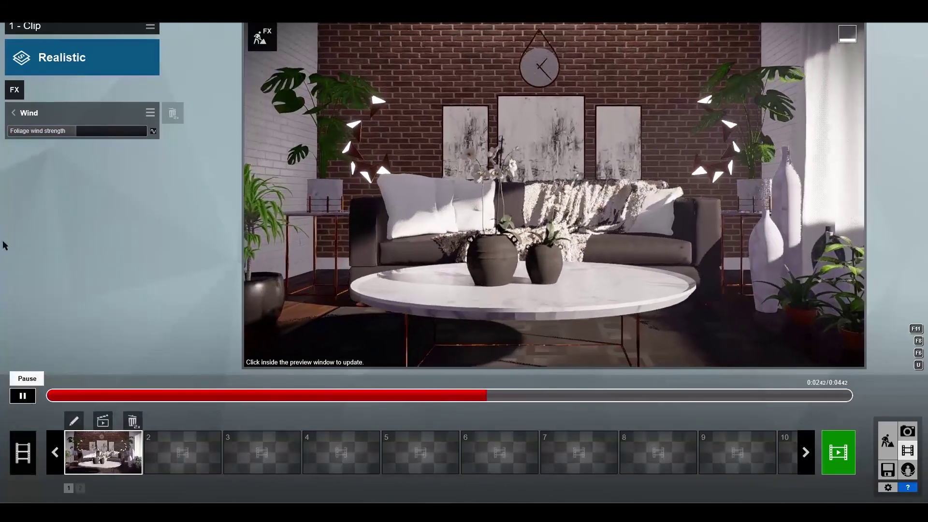
pyautogui.click(119, 132)
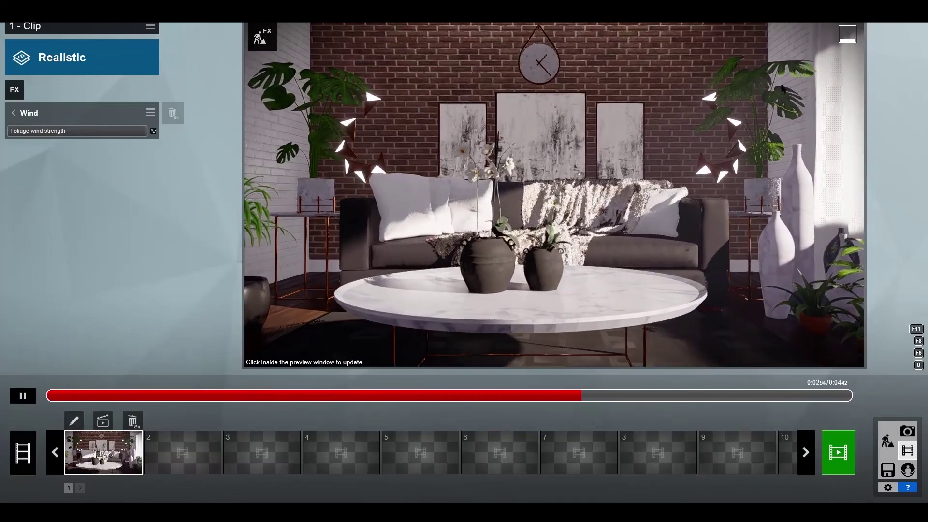
pyautogui.moveTo(103, 396); pyautogui.dragTo(55, 398)
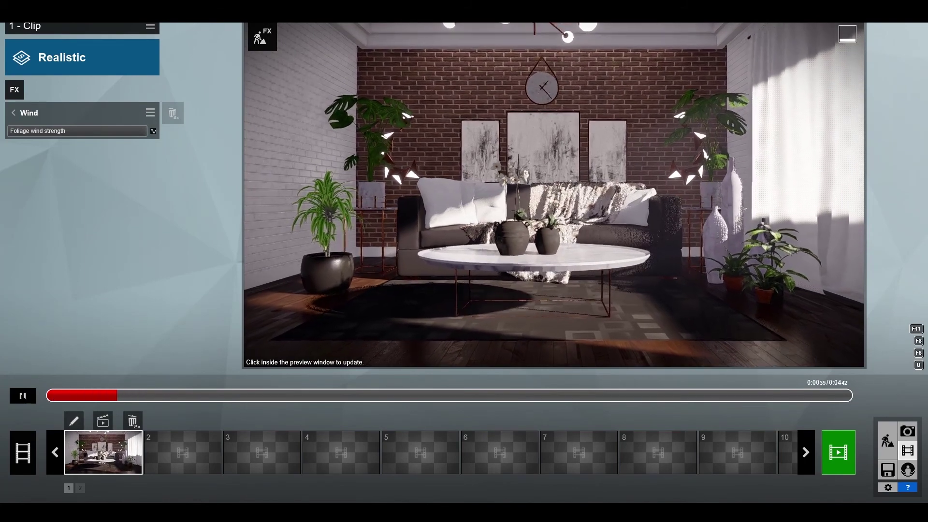
pyautogui.click(22, 396)
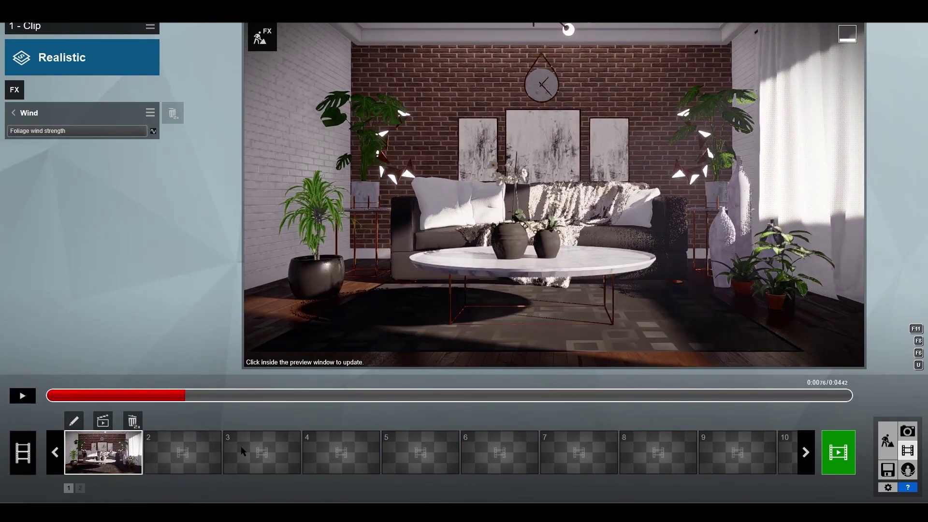
# Record a second clip with a close-up keyframe of the orchids and sofa and another with the camera shifted sideways to the left.
pyautogui.click(178, 447)
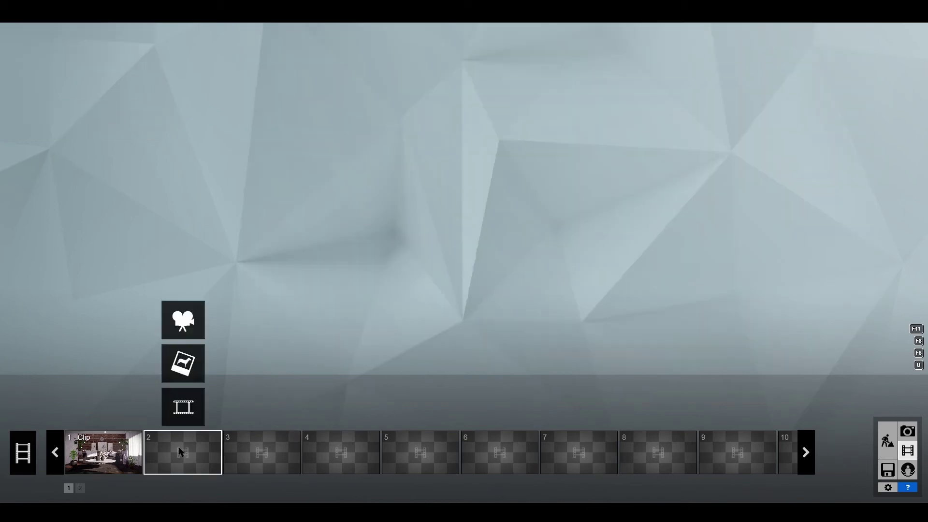
pyautogui.click(183, 321)
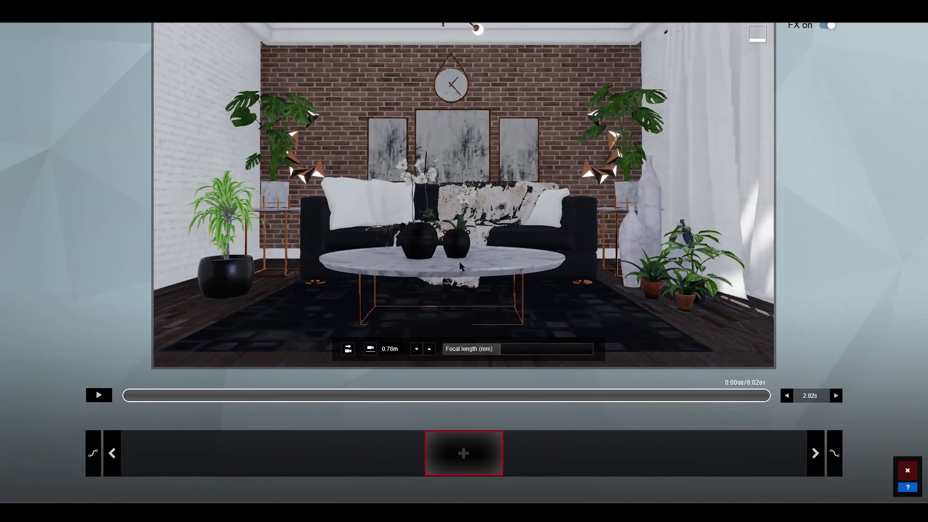
pyautogui.scroll(10, 460, 266)
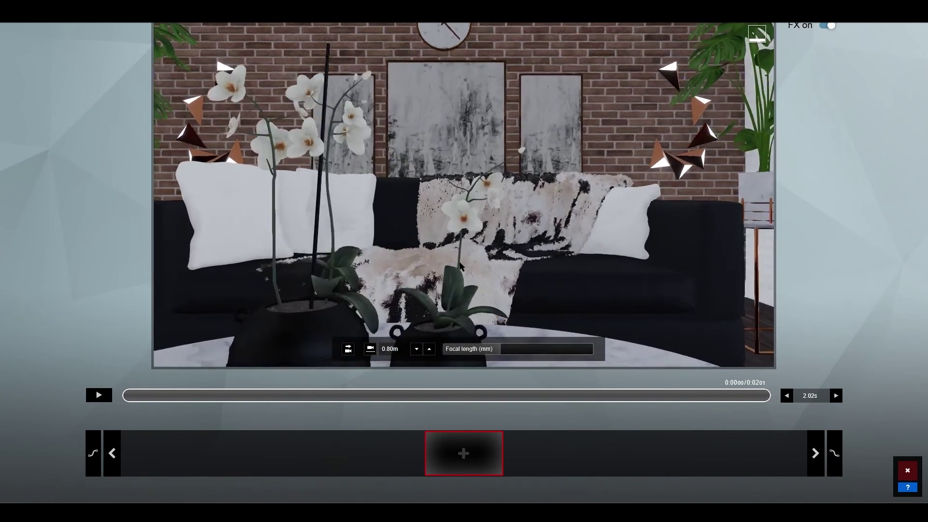
pyautogui.press('a')
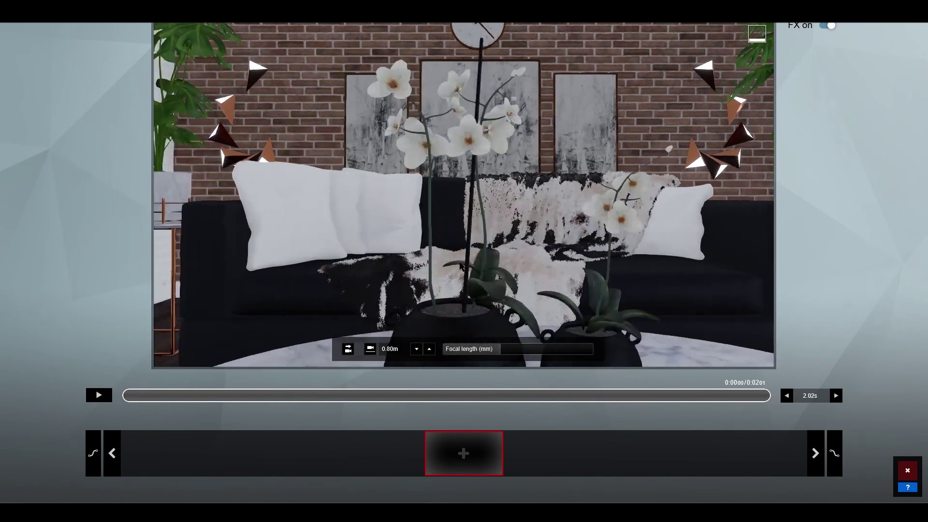
pyautogui.press('d')
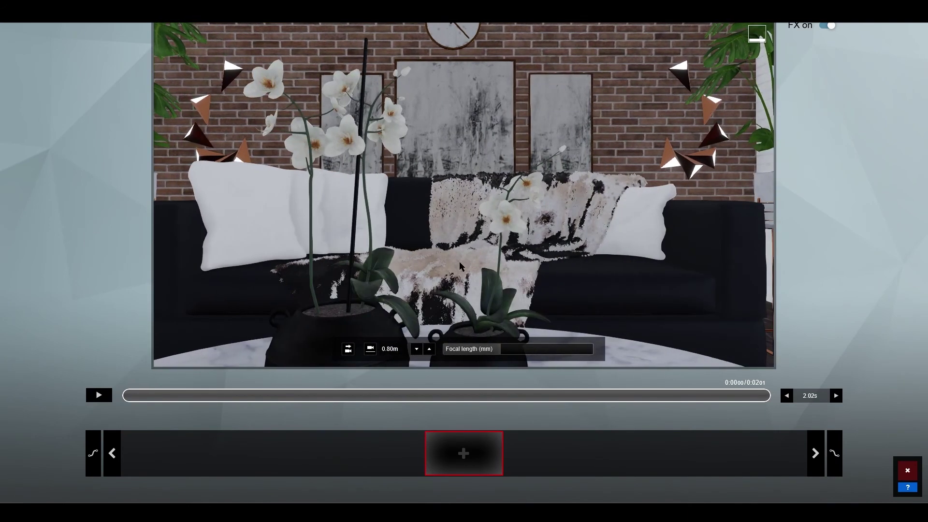
pyautogui.click(464, 453)
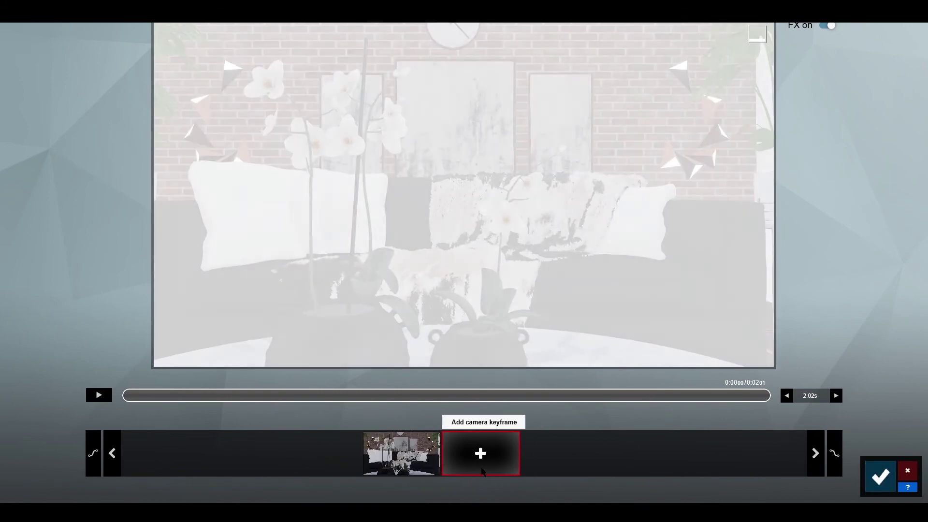
pyautogui.press('a')
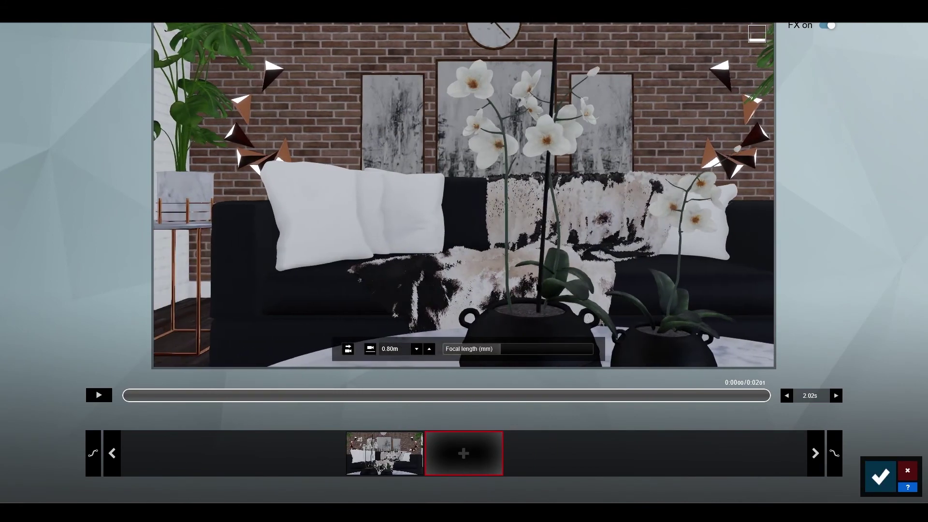
pyautogui.click(464, 453)
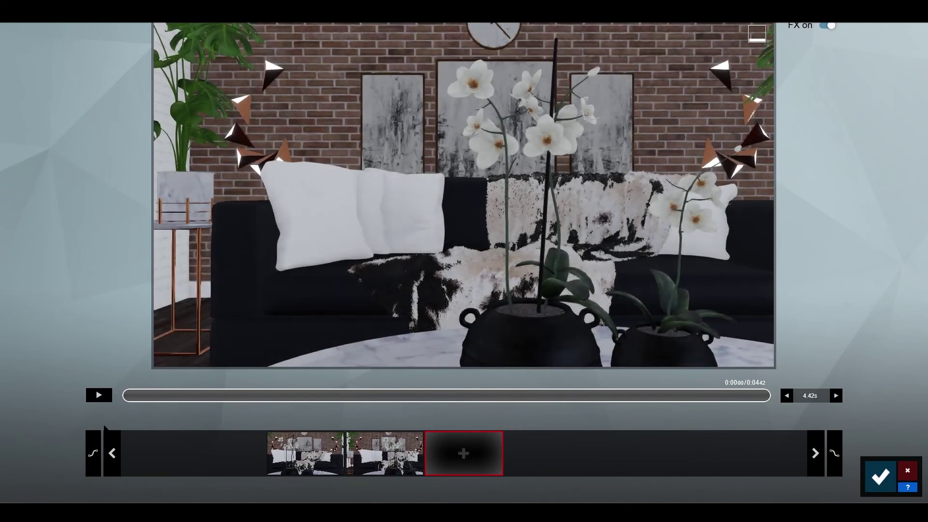
# Play back the second clip's camera path, set its end easing to linear, and save the clip to the movie.
pyautogui.click(98, 395)
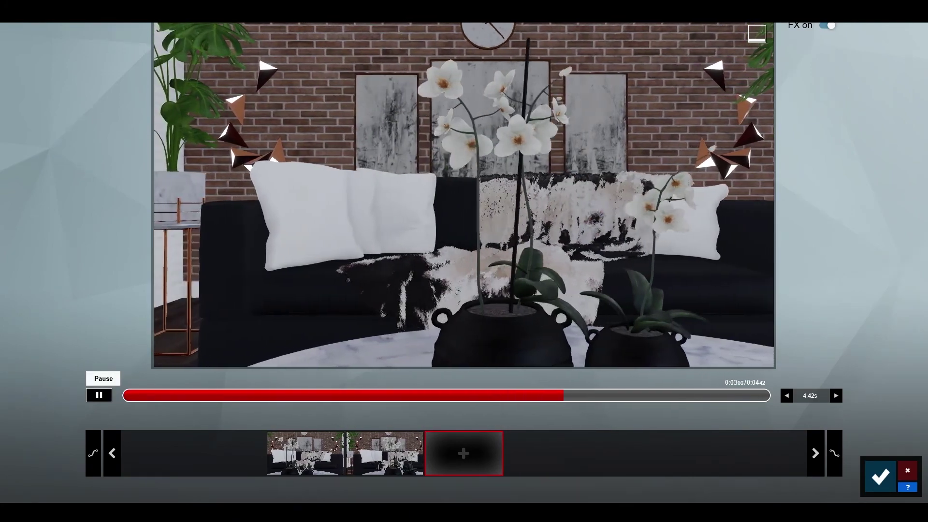
pyautogui.click(98, 395)
pyautogui.click(376, 453)
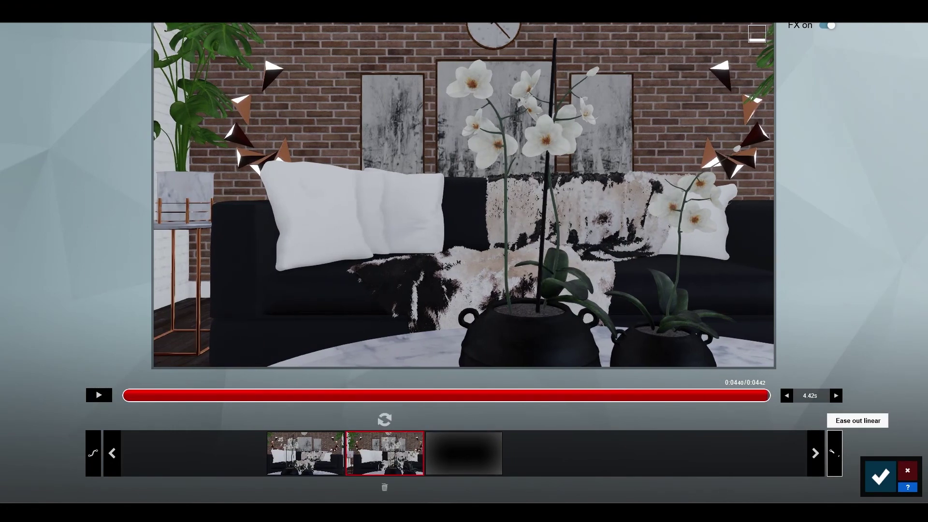
pyautogui.click(834, 453)
pyautogui.click(98, 395)
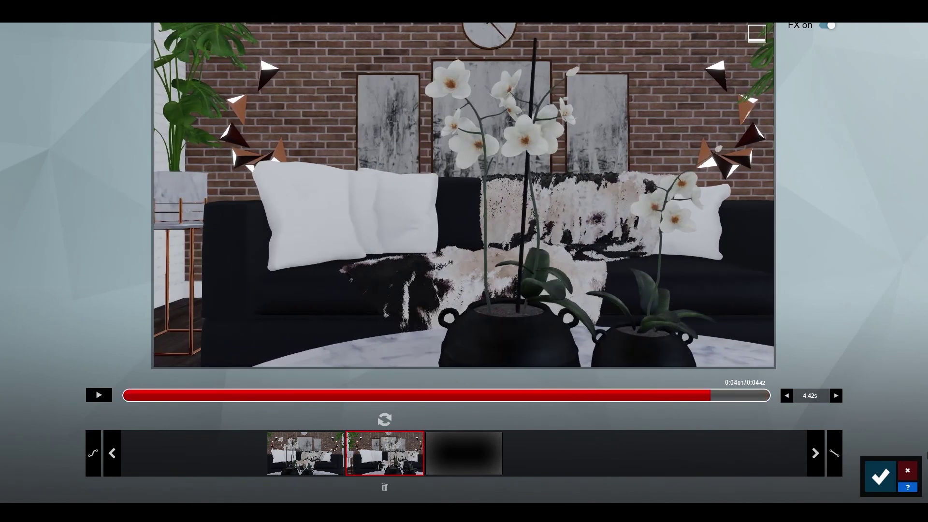
pyautogui.click(887, 474)
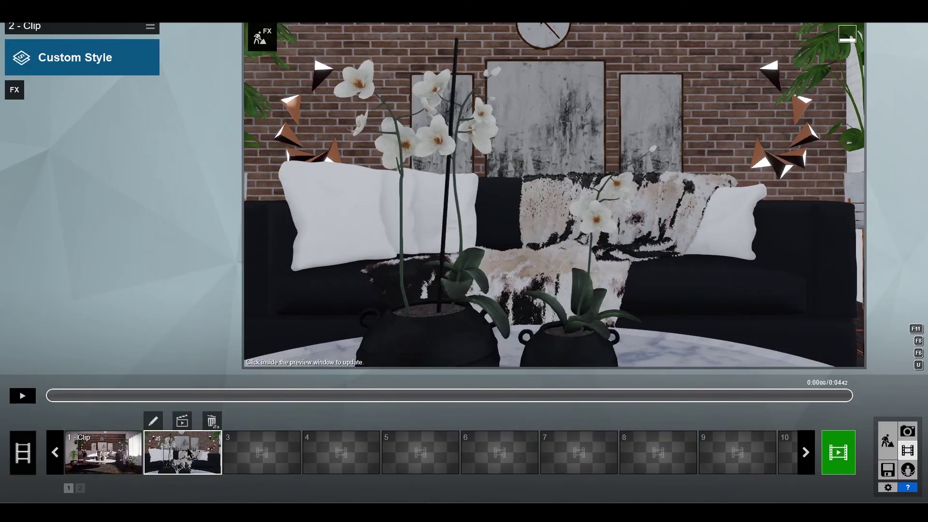
# Paste the copied effects onto clip 2 and scrub to about the middle of the clip.
pyautogui.click(150, 26)
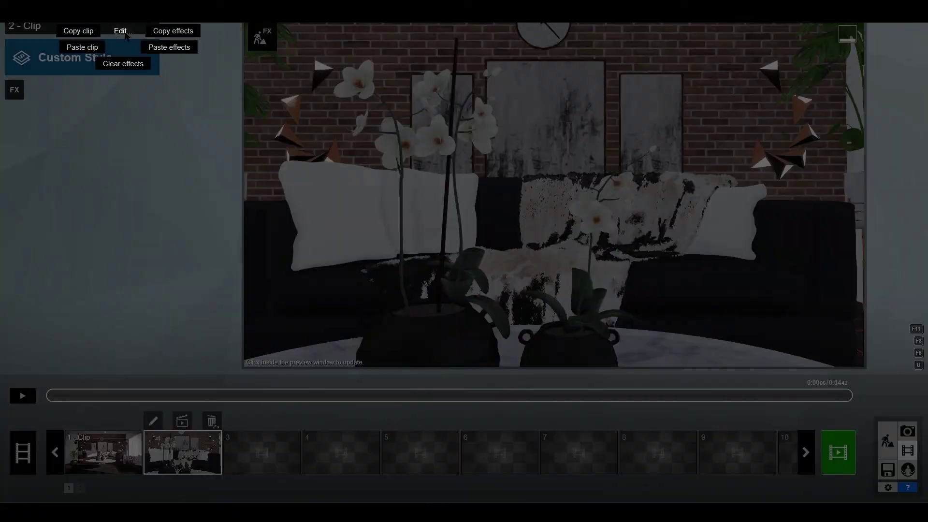
pyautogui.click(167, 50)
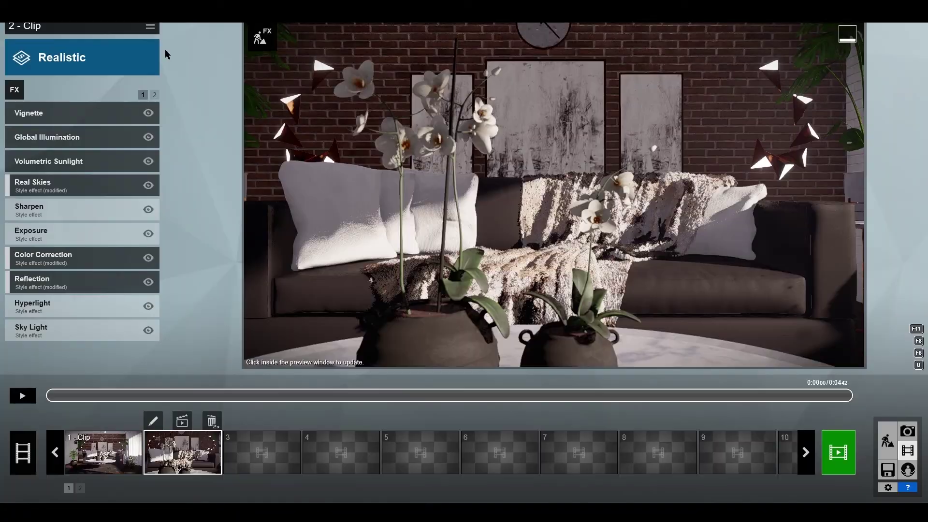
pyautogui.moveTo(140, 398); pyautogui.dragTo(442, 408)
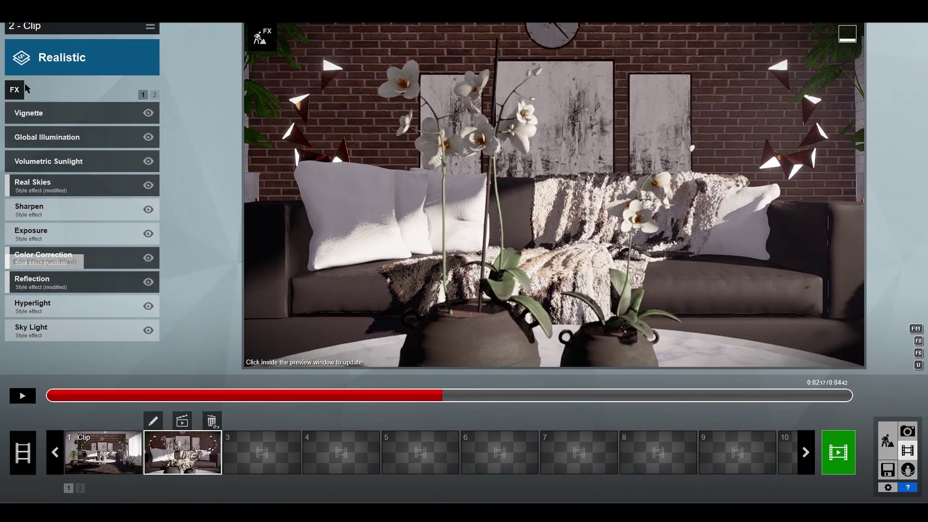
# Open clip 2's Depth of Field effect and place its focus point at the orchid pots in the fullscreen view.
pyautogui.click(154, 95)
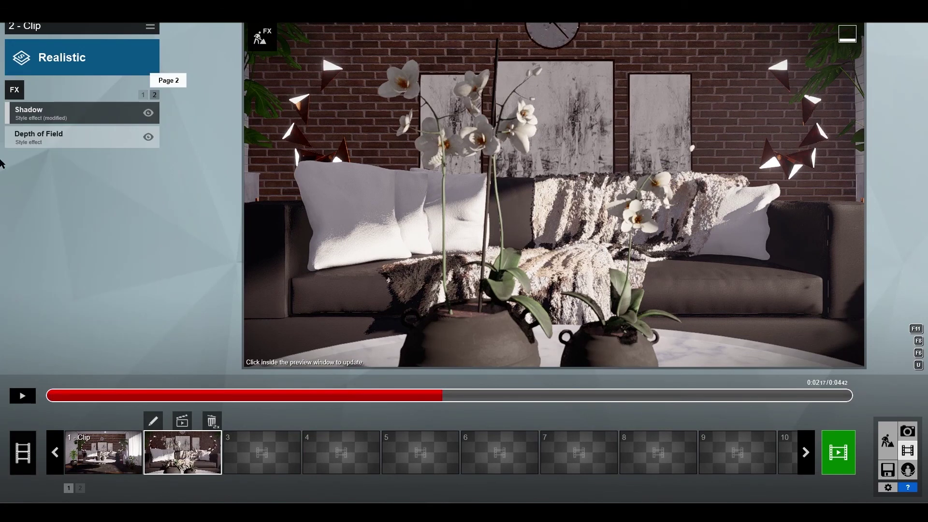
pyautogui.click(51, 141)
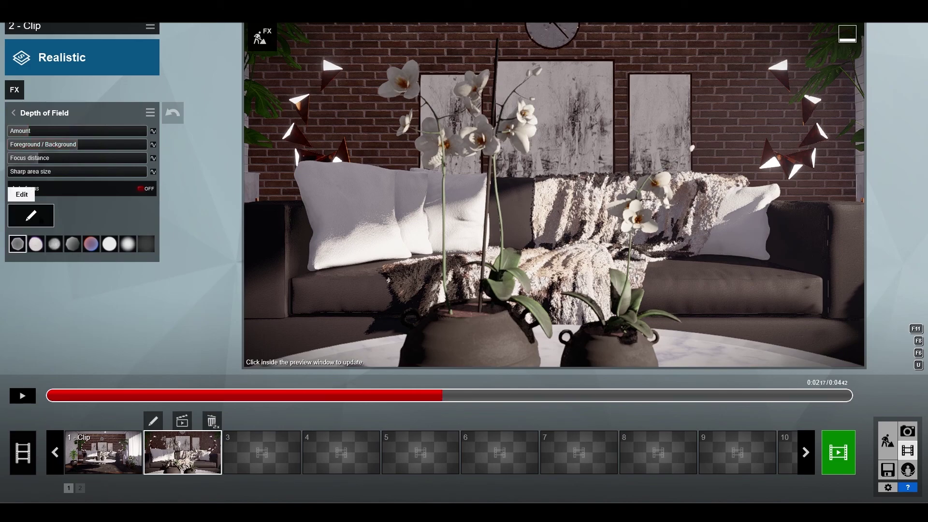
pyautogui.click(35, 216)
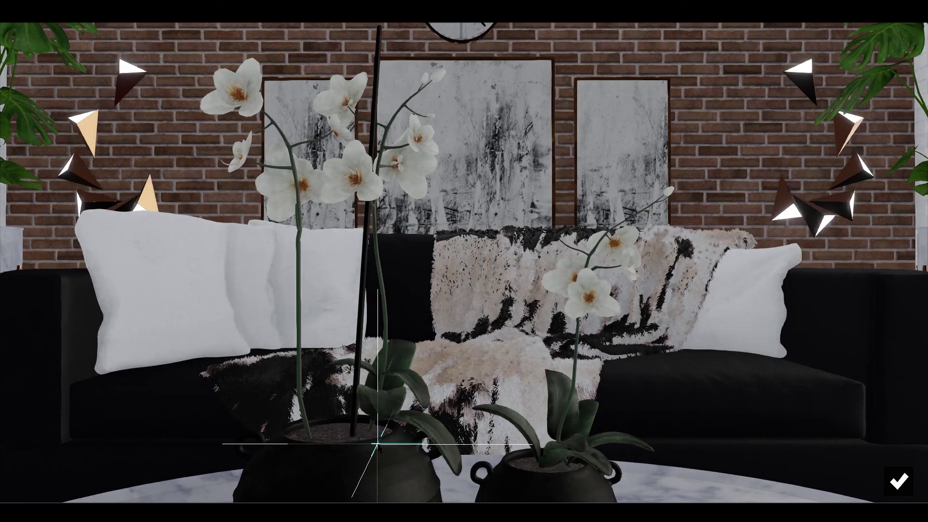
pyautogui.click(898, 480)
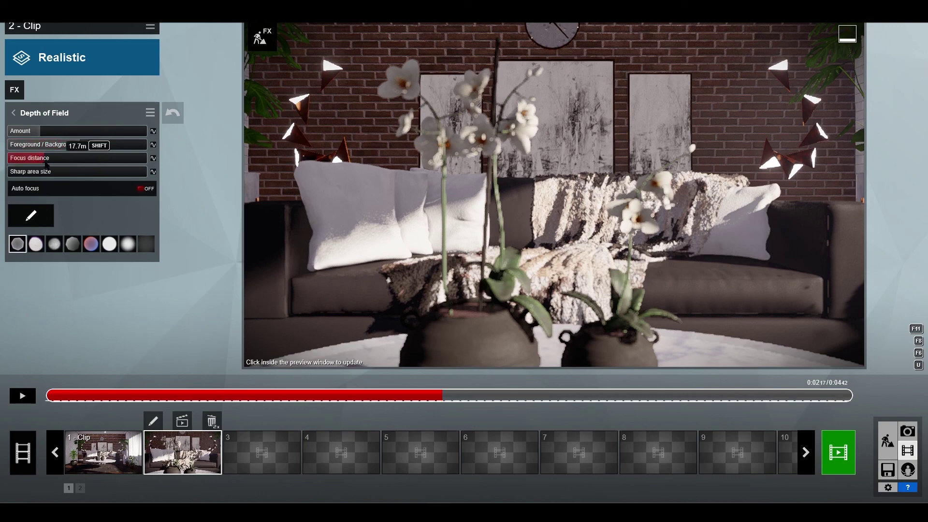
# Set clip 2's depth of field focus distance to about 0.8 m and update the preview.
pyautogui.click(27, 163)
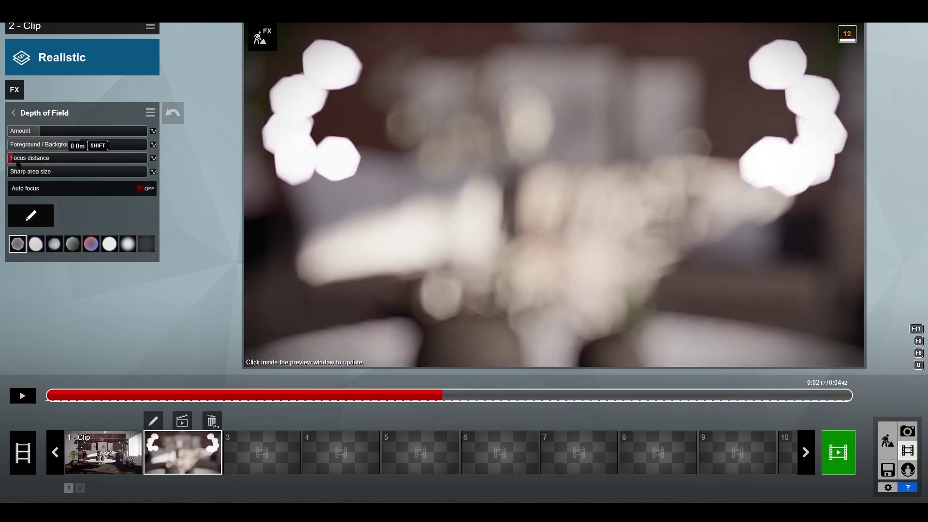
pyautogui.click(21, 164)
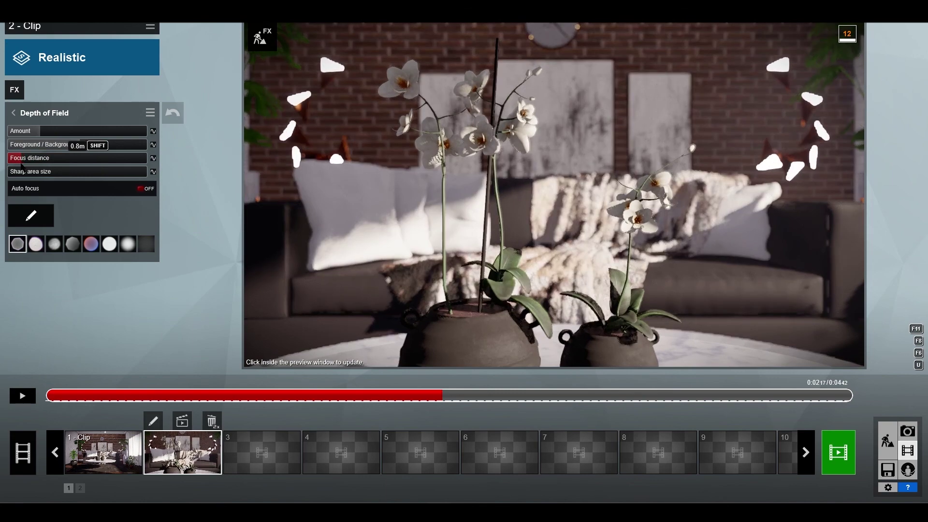
pyautogui.moveTo(21, 164); pyautogui.dragTo(22, 163)
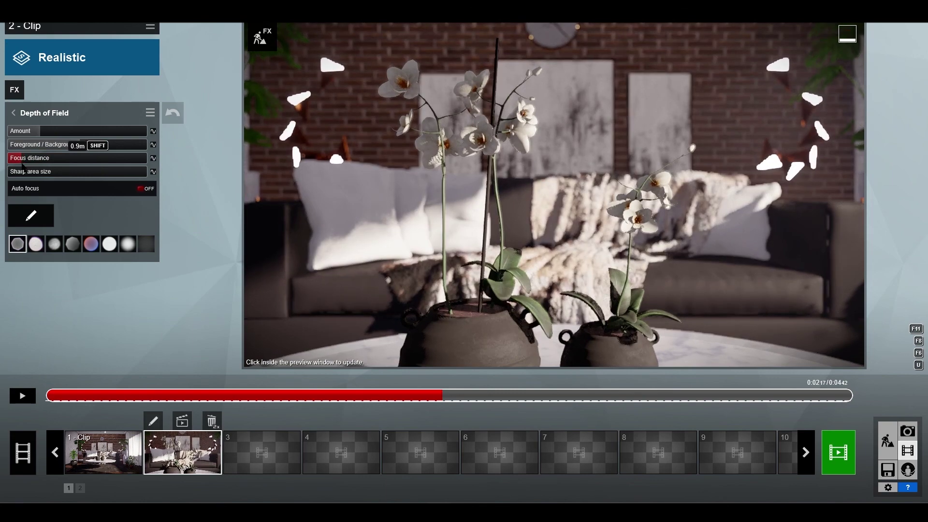
pyautogui.click(21, 164)
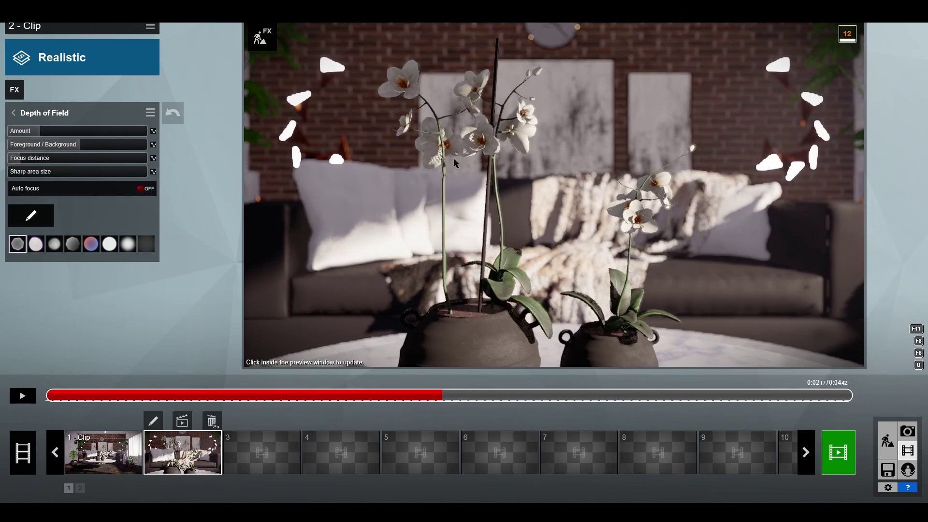
pyautogui.click(531, 194)
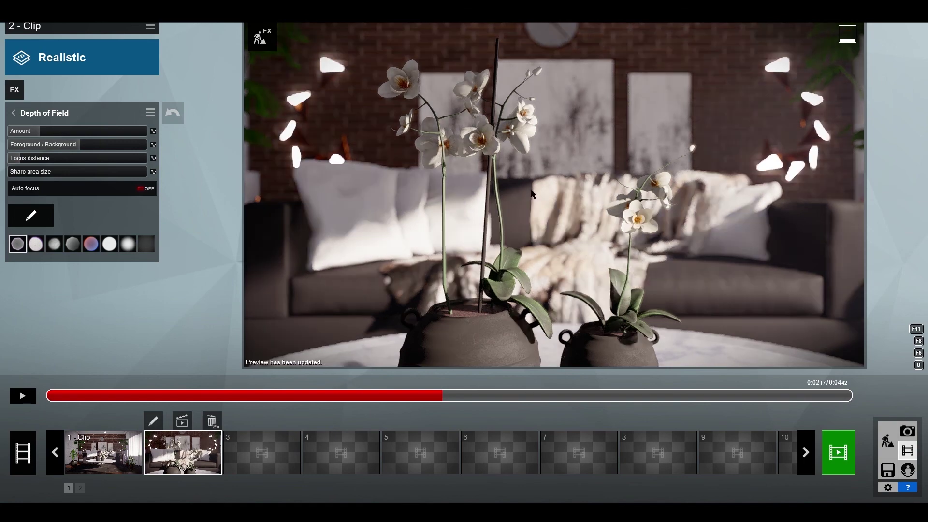
# Play back clip 2 to review the depth of field on the orchids, and return to the effects list.
pyautogui.click(23, 396)
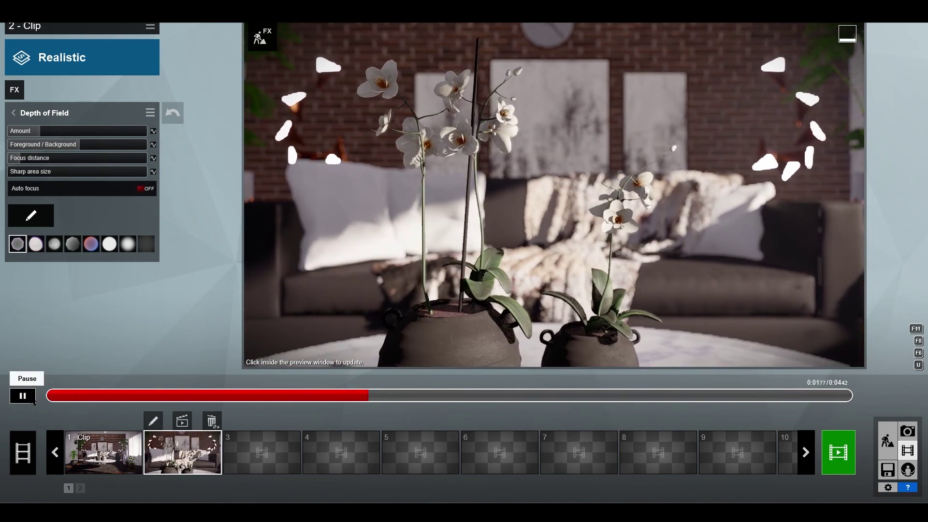
pyautogui.click(22, 396)
pyautogui.click(13, 113)
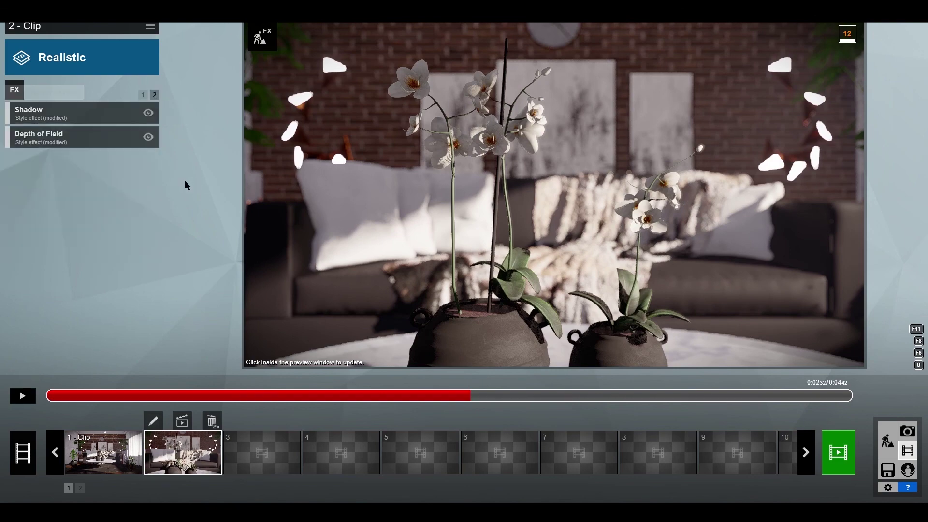
# Select clip 1 and scrub to near its end, at about 0:04.17.
pyautogui.click(107, 462)
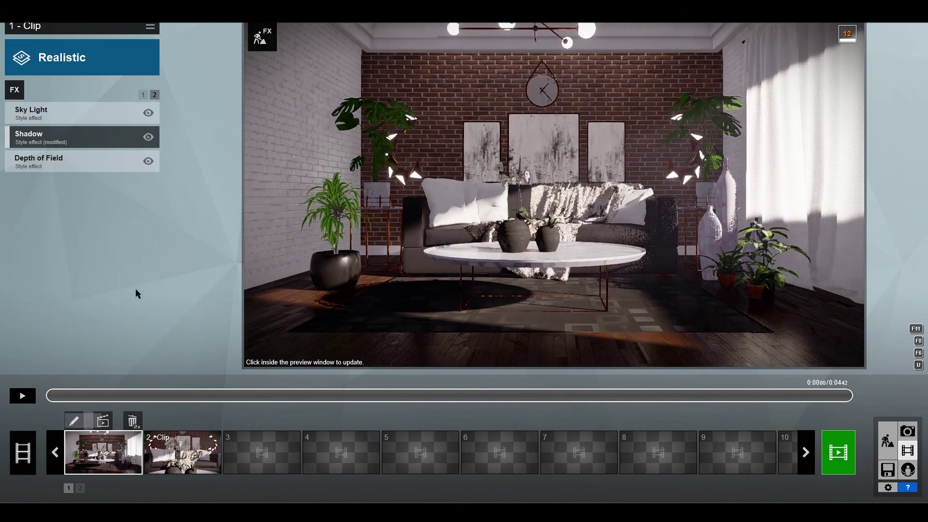
pyautogui.moveTo(140, 399); pyautogui.dragTo(807, 409)
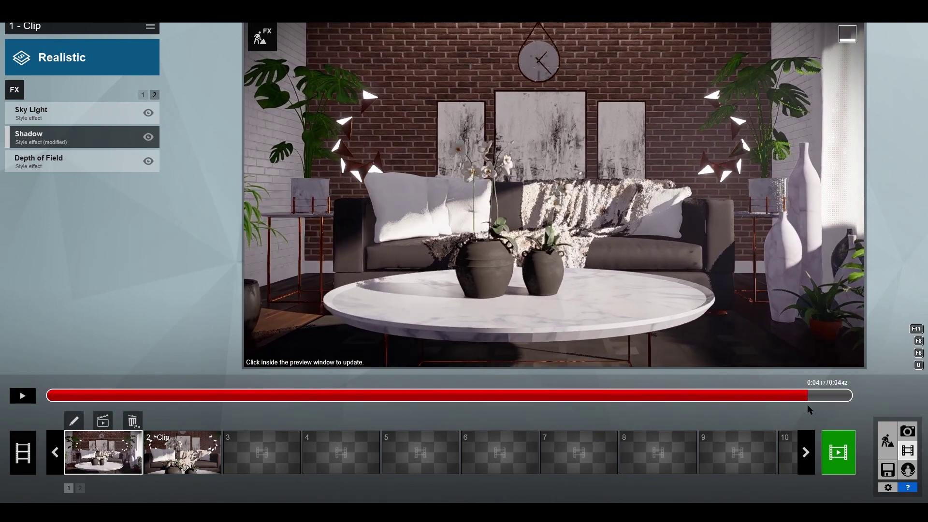